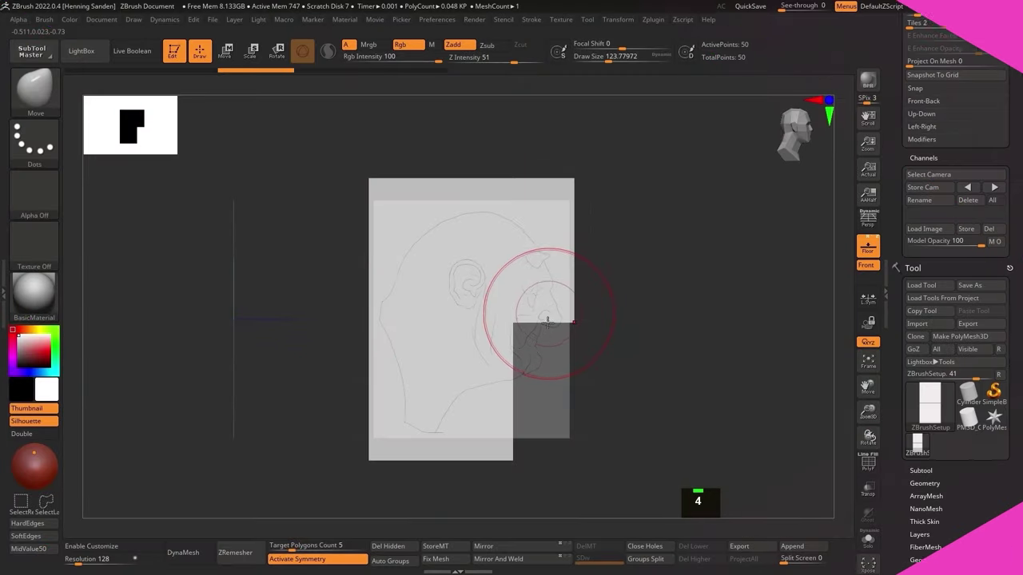
Step: Reshape the block head's side profile to follow the sketched face, forehead and back of the skull with an enlarged Move brush
{"action": "left_click_drag", "start_coordinate": [519, 327], "coordinate": [512, 359]}
{"action": "right_click_drag", "start_coordinate": [532, 342], "coordinate": [545, 339], "text": "alt"}
{"action": "key", "text": "s"}
{"action": "left_click_drag", "start_coordinate": [568, 338], "coordinate": [568, 357]}
{"action": "left_click_drag", "start_coordinate": [577, 185], "coordinate": [555, 221]}
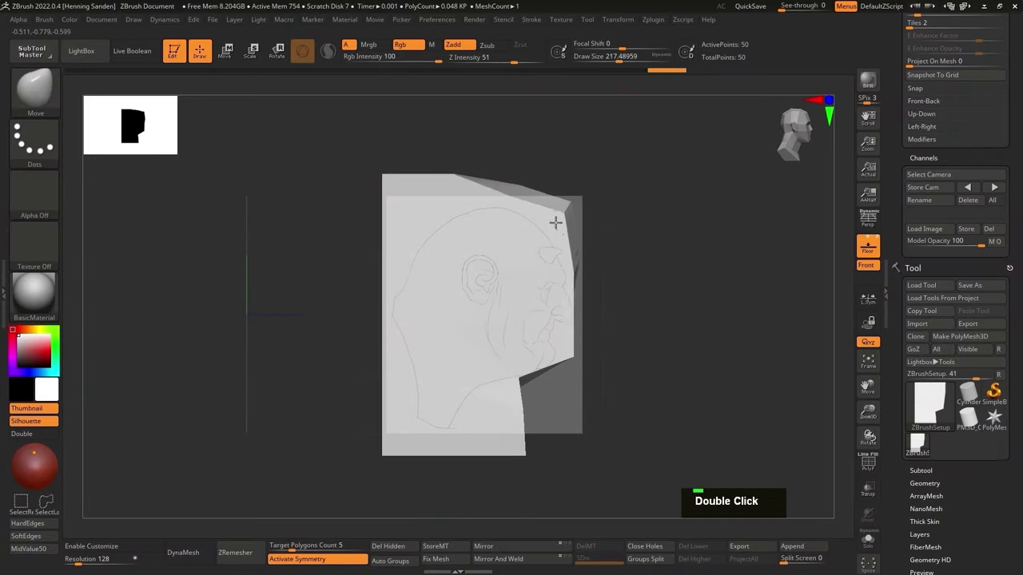
{"action": "left_click_drag", "start_coordinate": [403, 213], "coordinate": [427, 260]}
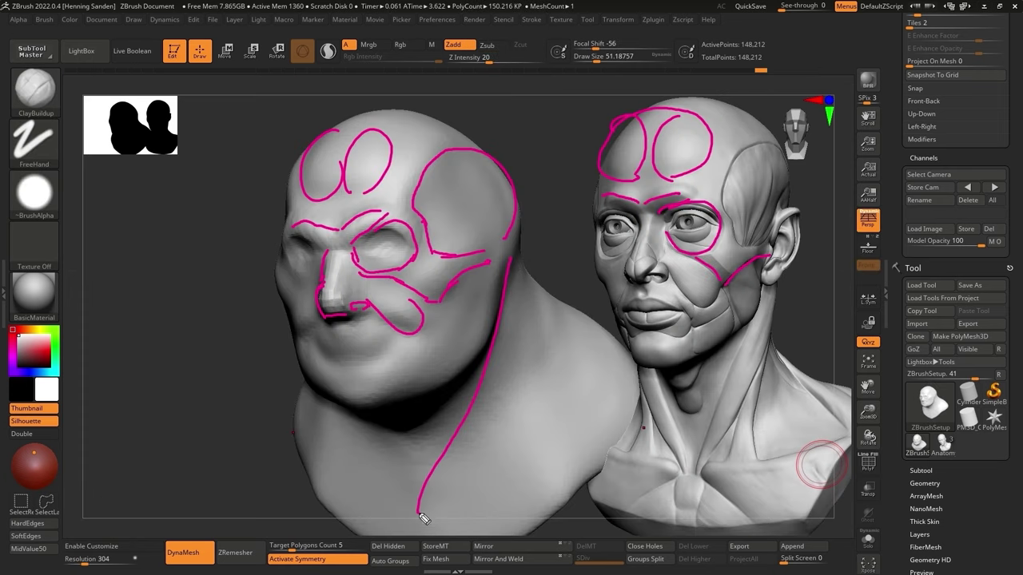
Step: Mark the side-of-neck muscle lines on the sculpted bust and the anatomical reference bust
{"action": "left_click_drag", "start_coordinate": [739, 337], "coordinate": [681, 459]}
{"action": "left_click_drag", "start_coordinate": [503, 358], "coordinate": [479, 502]}
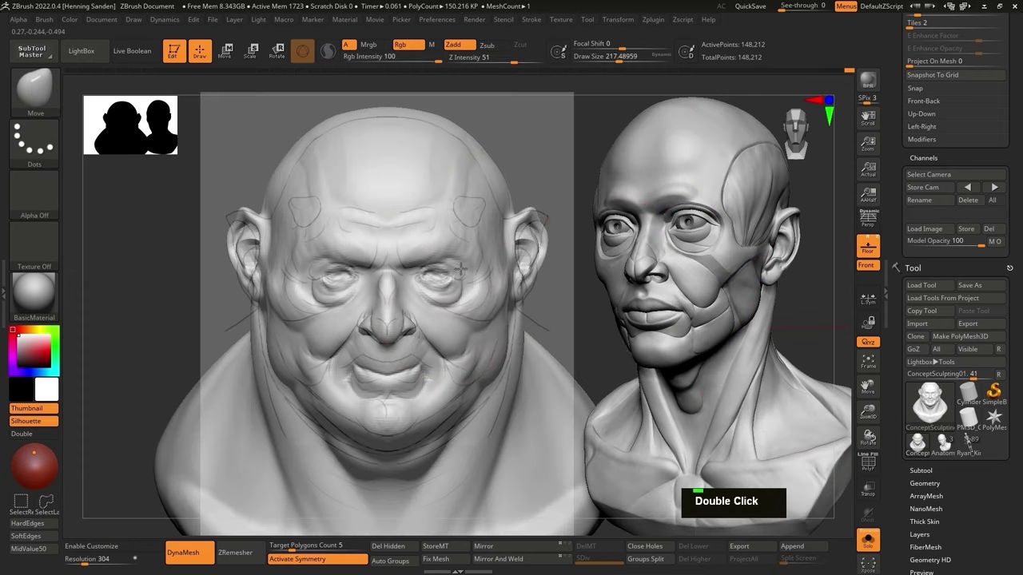
Step: Pull the upper skull and side of the head inward to match the front-view sketch with a very large Move brush
{"action": "key", "text": "s"}
{"action": "left_click_drag", "start_coordinate": [471, 160], "coordinate": [475, 171]}
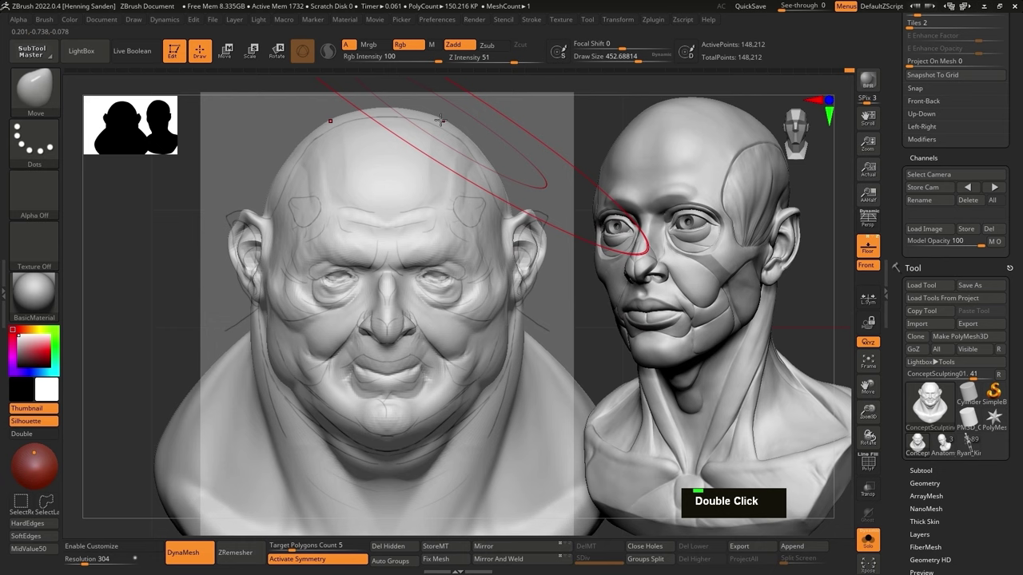
{"action": "left_click_drag", "start_coordinate": [448, 128], "coordinate": [457, 145]}
{"action": "key", "text": "s"}
{"action": "key", "text": "s"}
{"action": "mouse_move", "coordinate": [492, 199]}
{"action": "left_mouse_down"}
{"action": "mouse_move", "coordinate": [485, 231]}
{"action": "mouse_move", "coordinate": [532, 224]}
{"action": "mouse_move", "coordinate": [535, 265]}
{"action": "left_mouse_up"}
{"action": "key", "text": "s"}
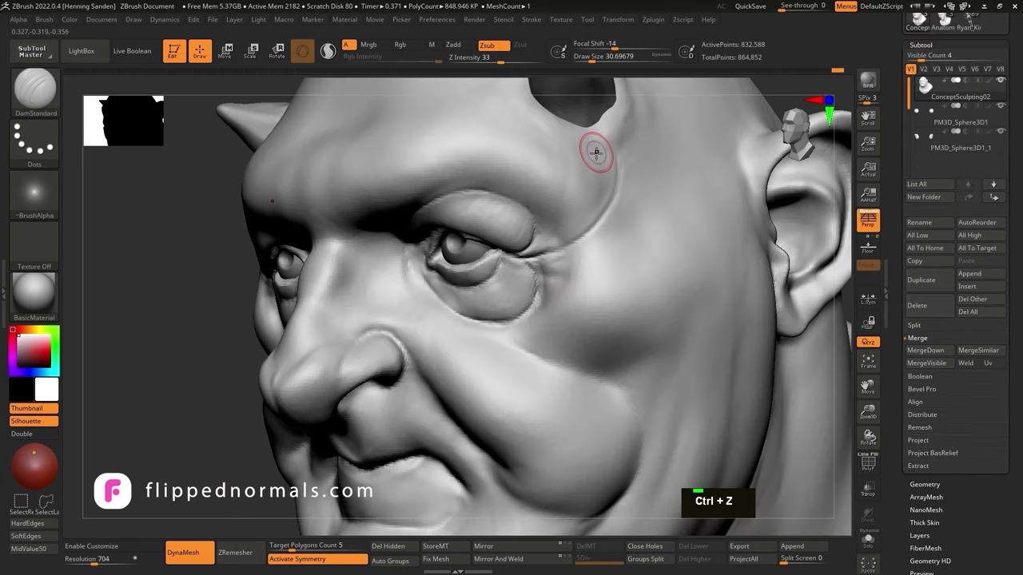
Step: Carve creases down the temple and outward from the outer eye corner with the DamStandard brush
{"action": "left_click_drag", "start_coordinate": [594, 151], "coordinate": [557, 248]}
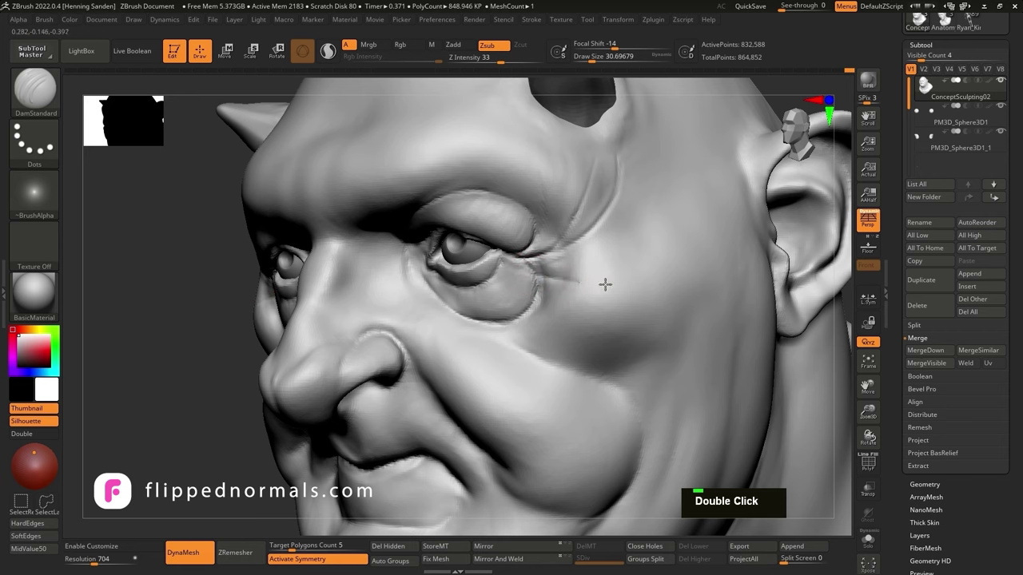
{"action": "left_click_drag", "start_coordinate": [541, 284], "coordinate": [655, 294]}
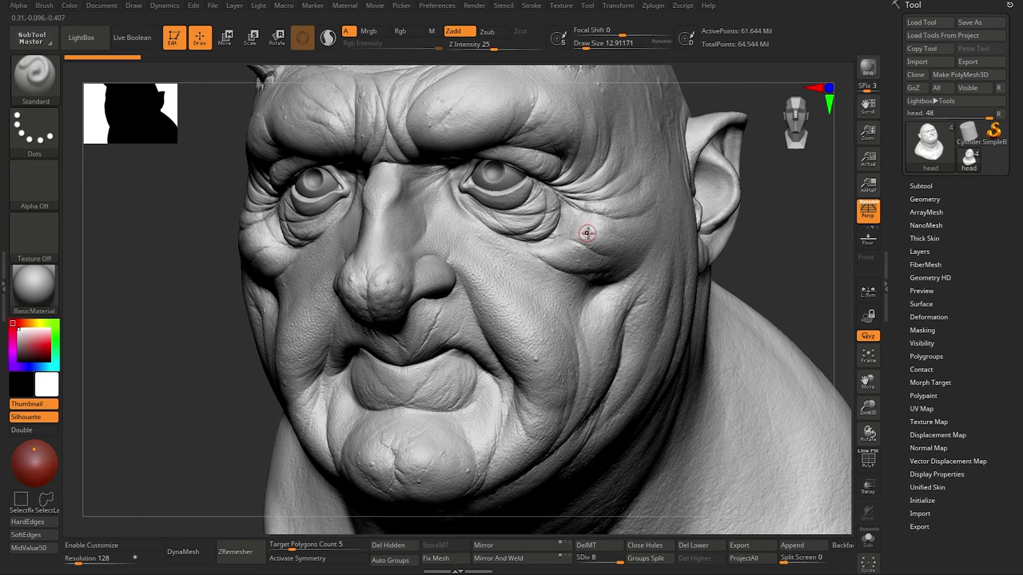
{"action": "right_click_drag", "start_coordinate": [662, 226], "coordinate": [587, 266]}
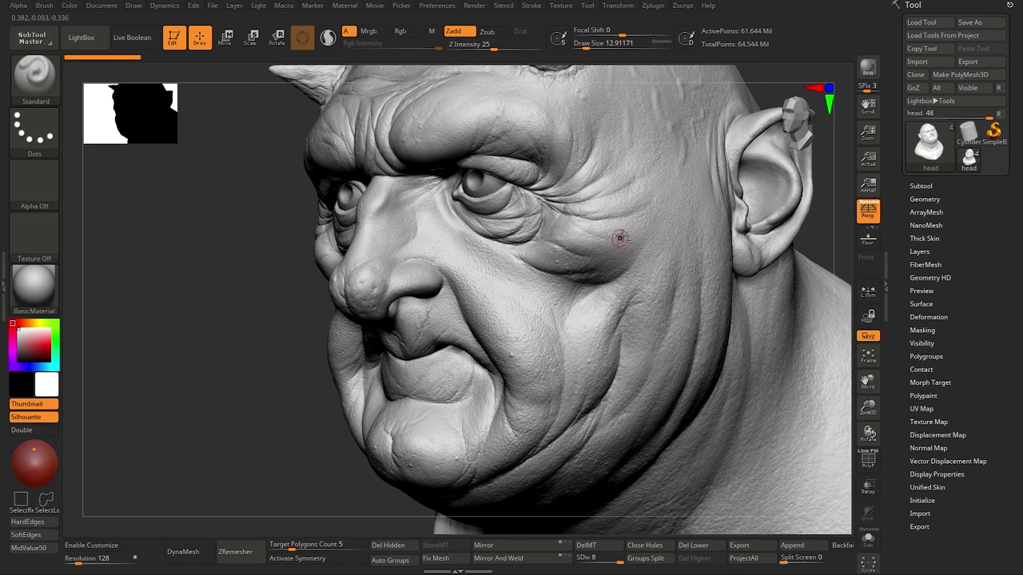
{"action": "right_click_drag", "start_coordinate": [620, 236], "coordinate": [577, 249]}
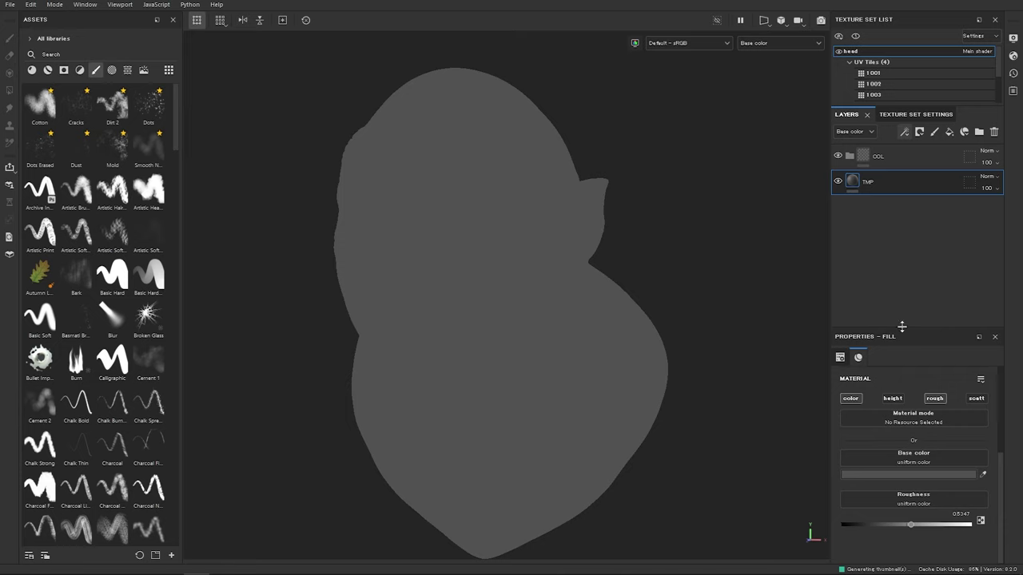
Step: Try a bright red base color, FA0000, on the TMP fill layer and undo the change
{"action": "left_click_drag", "start_coordinate": [901, 326], "coordinate": [902, 279]}
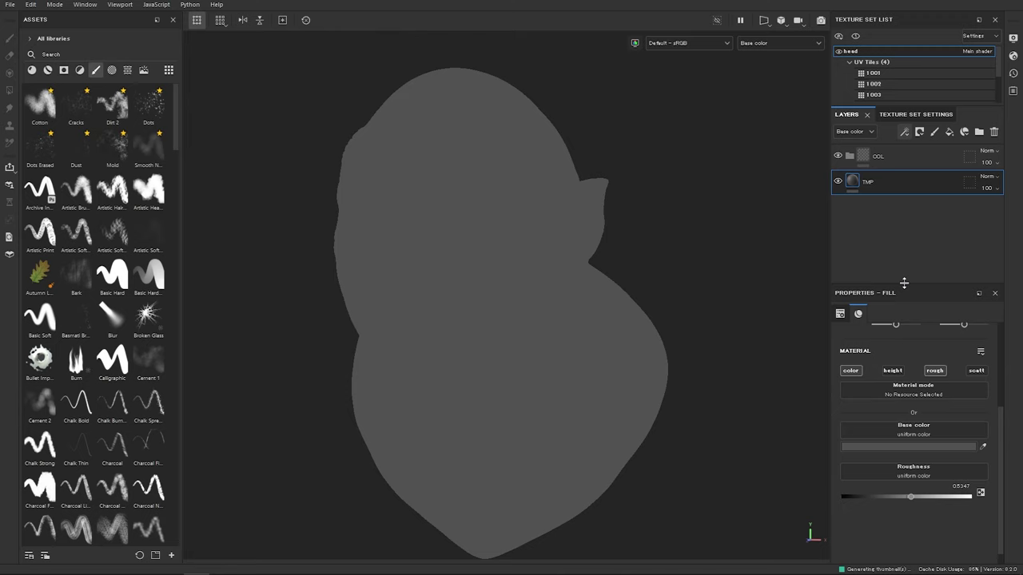
{"action": "left_click", "coordinate": [890, 444]}
{"action": "left_click_drag", "start_coordinate": [869, 323], "coordinate": [879, 298]}
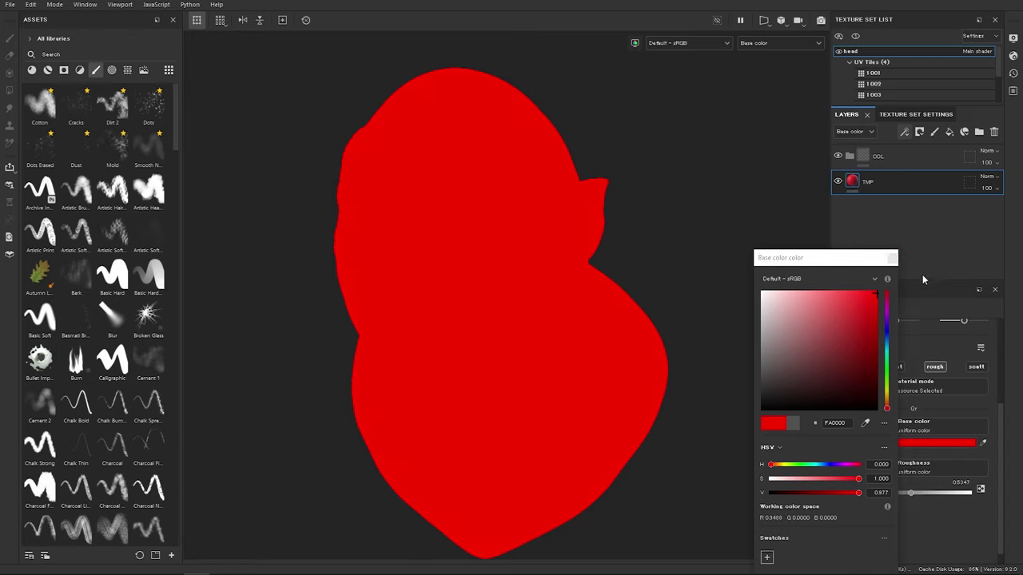
{"action": "left_click", "coordinate": [892, 258]}
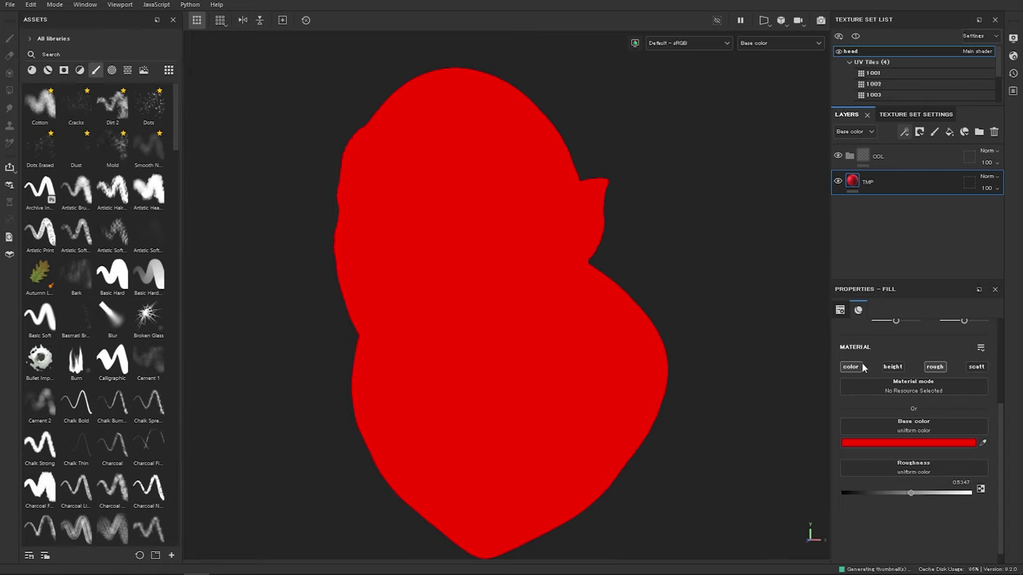
{"action": "key", "text": "ctrl+z"}
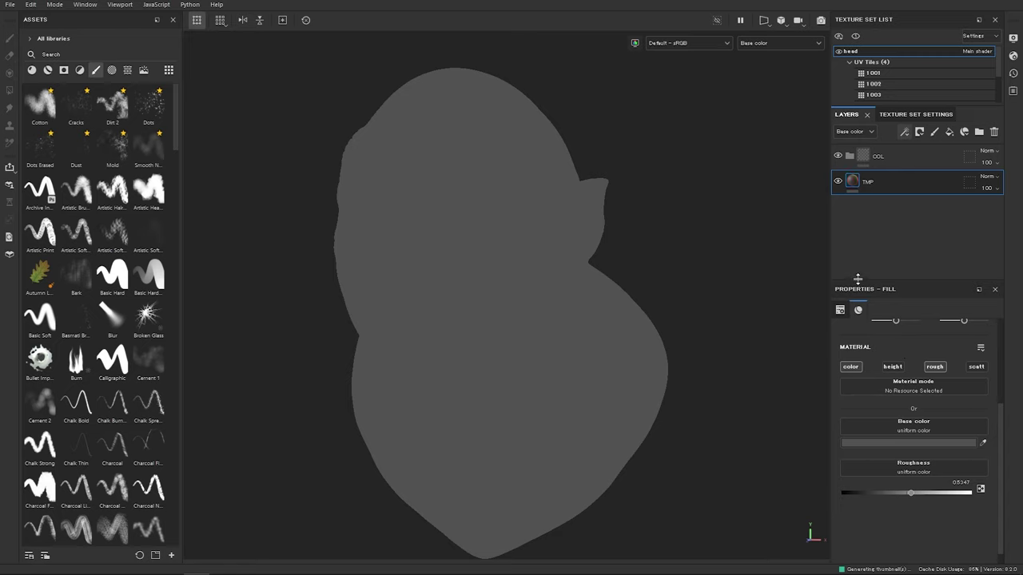
Step: Add a fill layer inside the COL folder and name it base
{"action": "left_click", "coordinate": [883, 159]}
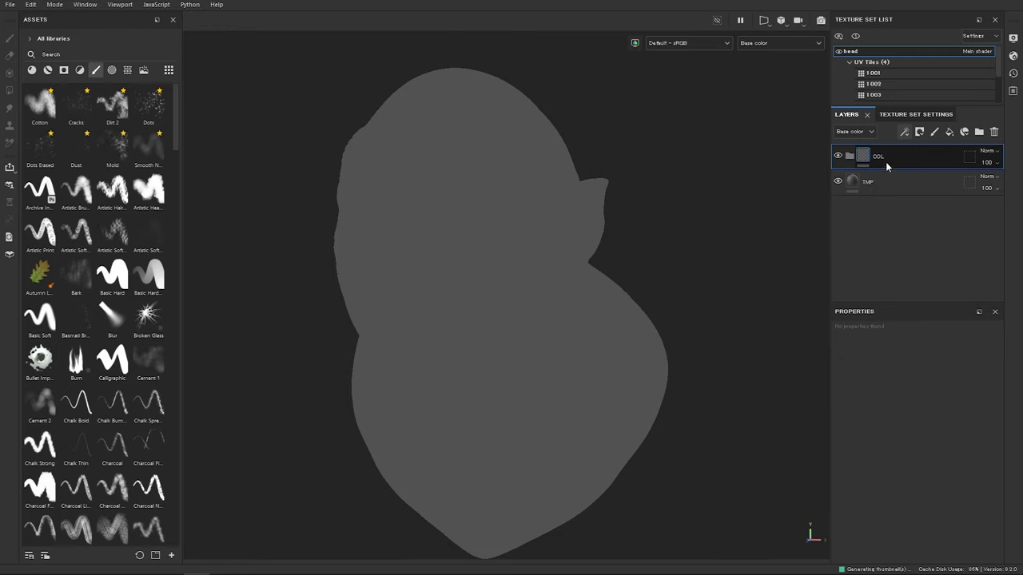
{"action": "left_click", "coordinate": [950, 133]}
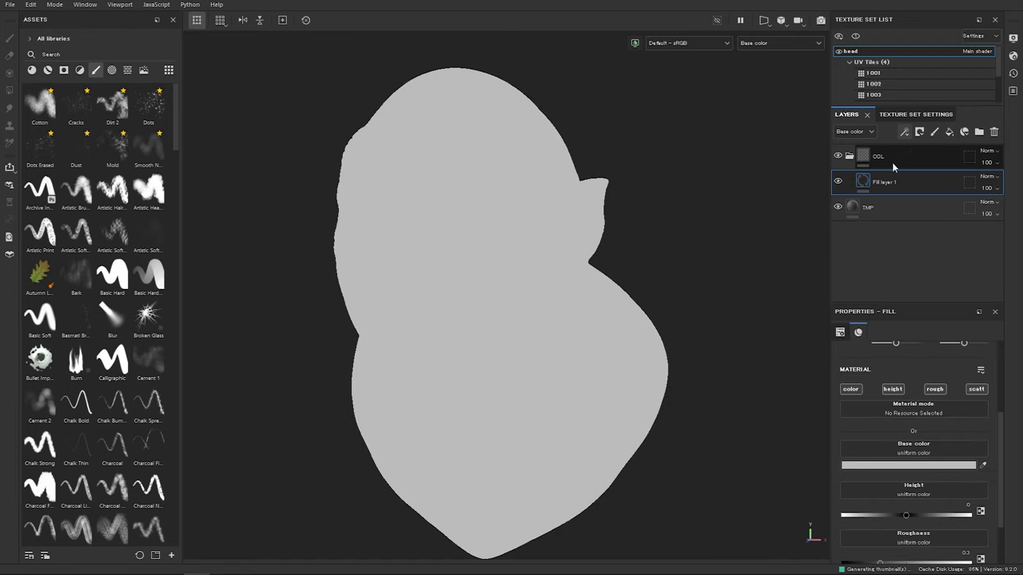
{"action": "double_click", "coordinate": [887, 182]}
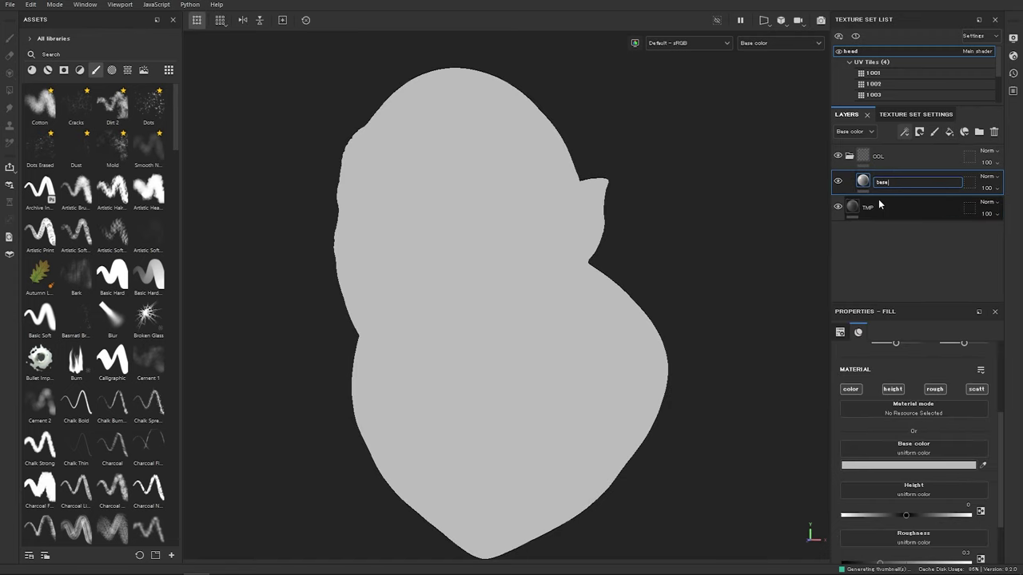
{"action": "key", "text": "Return"}
Step: Set the base layer's base color to the muted brown 544540 and leave only its color channel enabled
{"action": "left_click", "coordinate": [884, 466]}
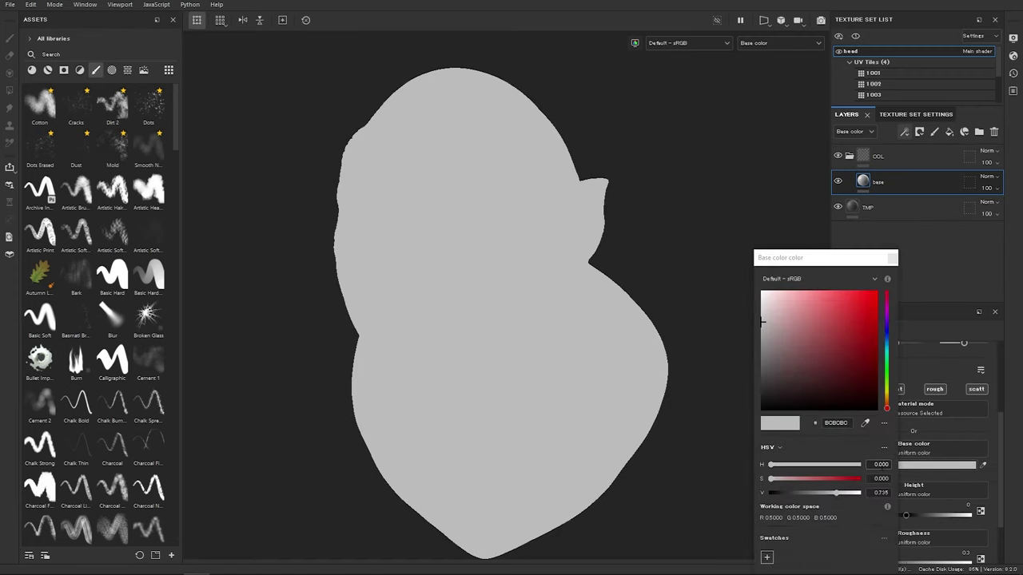
{"action": "left_click_drag", "start_coordinate": [887, 408], "coordinate": [887, 398]}
{"action": "mouse_move", "coordinate": [778, 352]}
{"action": "left_mouse_down"}
{"action": "mouse_move", "coordinate": [769, 373]}
{"action": "mouse_move", "coordinate": [789, 369]}
{"action": "mouse_move", "coordinate": [783, 377]}
{"action": "mouse_move", "coordinate": [777, 365]}
{"action": "left_mouse_up"}
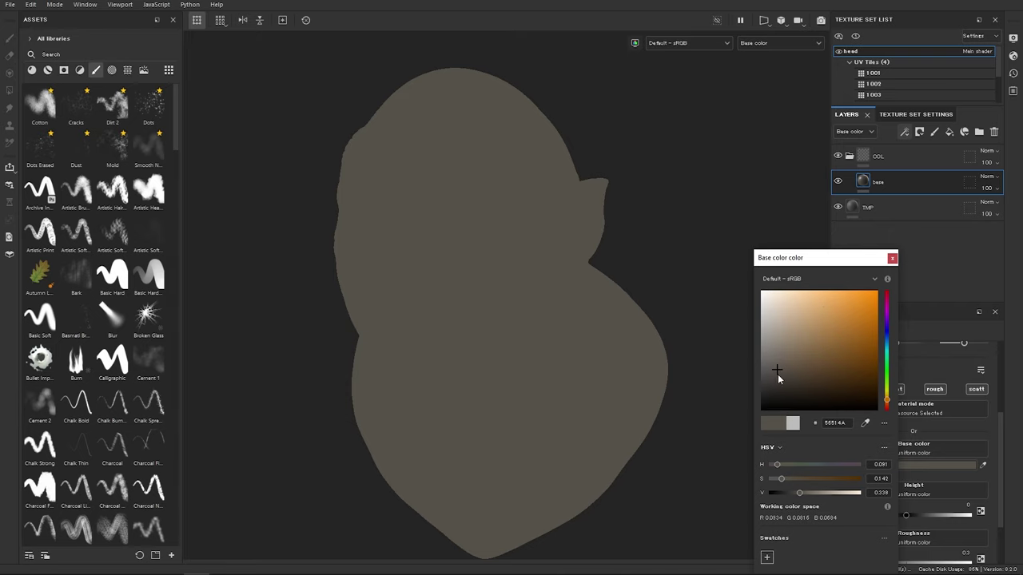
{"action": "mouse_move", "coordinate": [778, 375]}
{"action": "left_mouse_down"}
{"action": "mouse_move", "coordinate": [776, 384]}
{"action": "mouse_move", "coordinate": [777, 366]}
{"action": "left_mouse_up"}
{"action": "left_click_drag", "start_coordinate": [892, 408], "coordinate": [891, 407]}
{"action": "left_click_drag", "start_coordinate": [797, 379], "coordinate": [786, 369]}
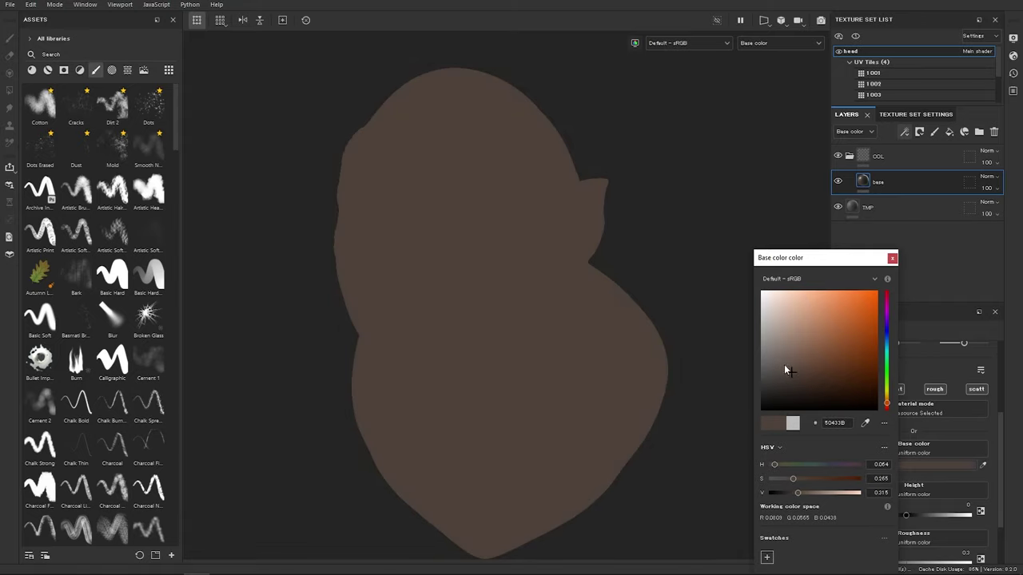
{"action": "left_click_drag", "start_coordinate": [793, 373], "coordinate": [793, 373]}
{"action": "left_click", "coordinate": [757, 242]}
{"action": "left_click", "coordinate": [784, 361]}
{"action": "mouse_move", "coordinate": [787, 369]}
{"action": "left_mouse_down"}
{"action": "mouse_move", "coordinate": [800, 378]}
{"action": "mouse_move", "coordinate": [787, 371]}
{"action": "left_mouse_up"}
{"action": "left_click_drag", "start_coordinate": [885, 406], "coordinate": [887, 408]}
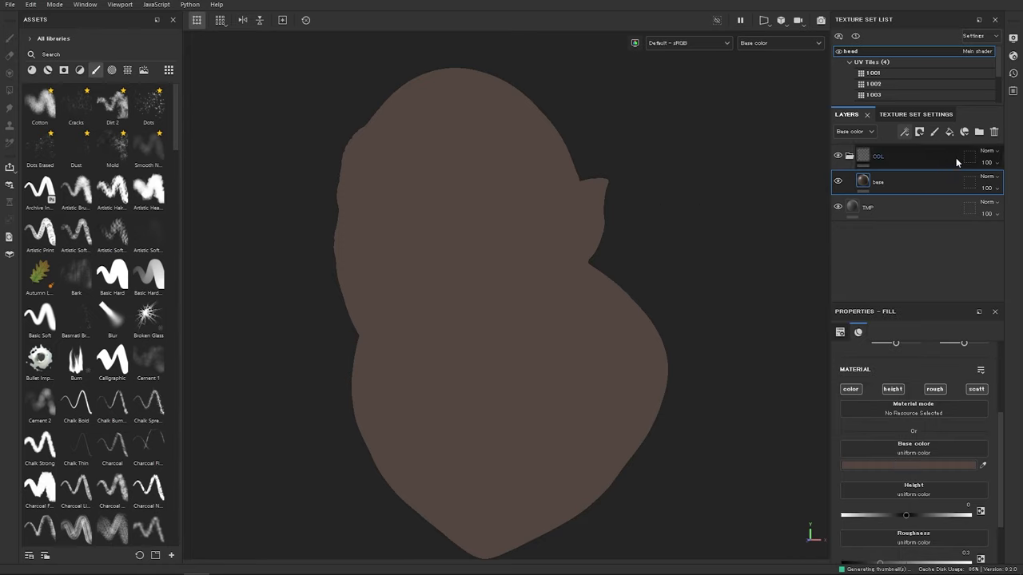
{"action": "left_click", "coordinate": [850, 392]}
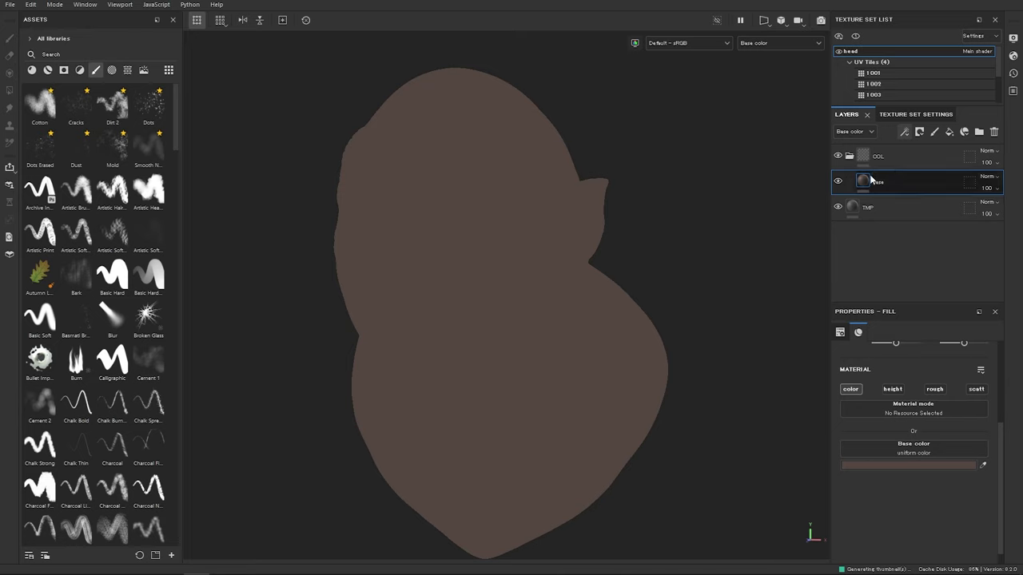
{"action": "left_click_drag", "start_coordinate": [879, 183], "coordinate": [853, 158]}
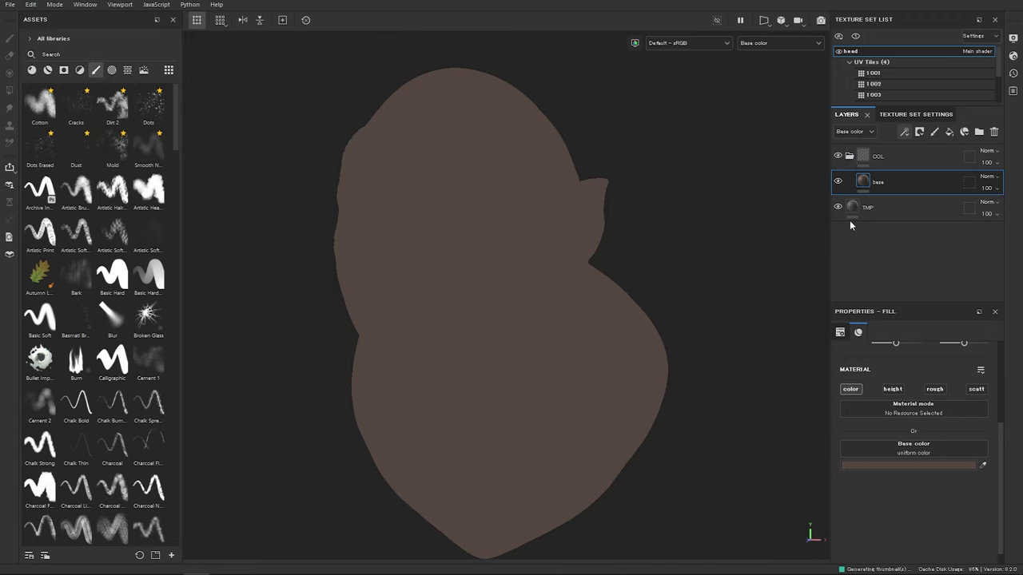
Step: Duplicate the base layer and name the copy red
{"action": "key", "text": "ctrl+d"}
{"action": "double_click", "coordinate": [891, 183]}
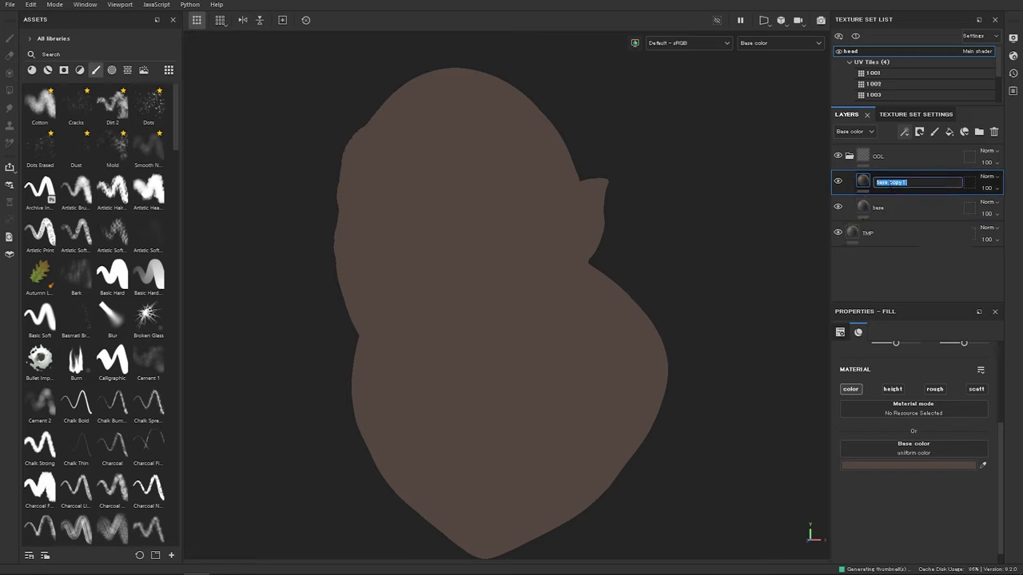
{"action": "type", "text": "red"}
{"action": "key", "text": "Return"}
Step: Set the red layer's base color to a dark, slightly desaturated red
{"action": "left_click", "coordinate": [888, 464]}
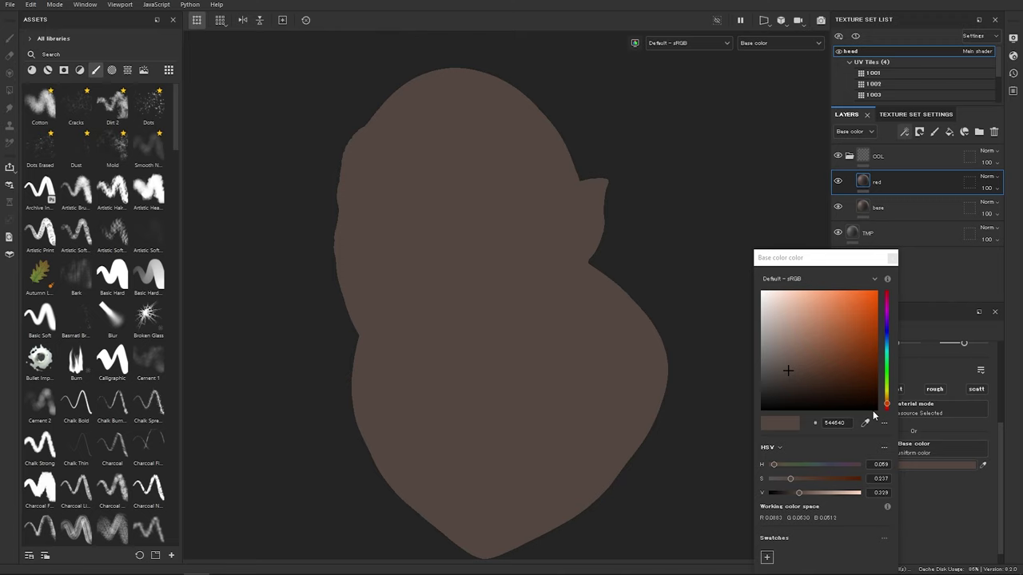
{"action": "left_click", "coordinate": [888, 406]}
{"action": "mouse_move", "coordinate": [832, 354]}
{"action": "left_mouse_down"}
{"action": "mouse_move", "coordinate": [813, 351]}
{"action": "mouse_move", "coordinate": [834, 355]}
{"action": "mouse_move", "coordinate": [826, 370]}
{"action": "mouse_move", "coordinate": [830, 362]}
{"action": "left_mouse_up"}
{"action": "left_click", "coordinate": [813, 352]}
{"action": "left_click", "coordinate": [886, 409]}
{"action": "left_click", "coordinate": [887, 405]}
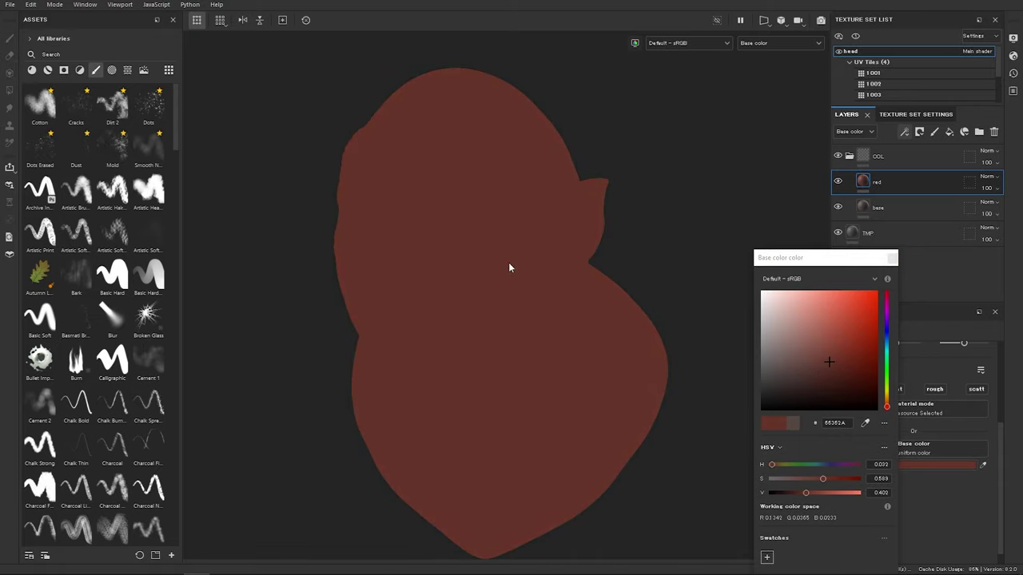
{"action": "mouse_move", "coordinate": [831, 364]}
{"action": "left_mouse_down"}
{"action": "mouse_move", "coordinate": [847, 372]}
{"action": "mouse_move", "coordinate": [814, 369]}
{"action": "mouse_move", "coordinate": [822, 376]}
{"action": "left_mouse_up"}
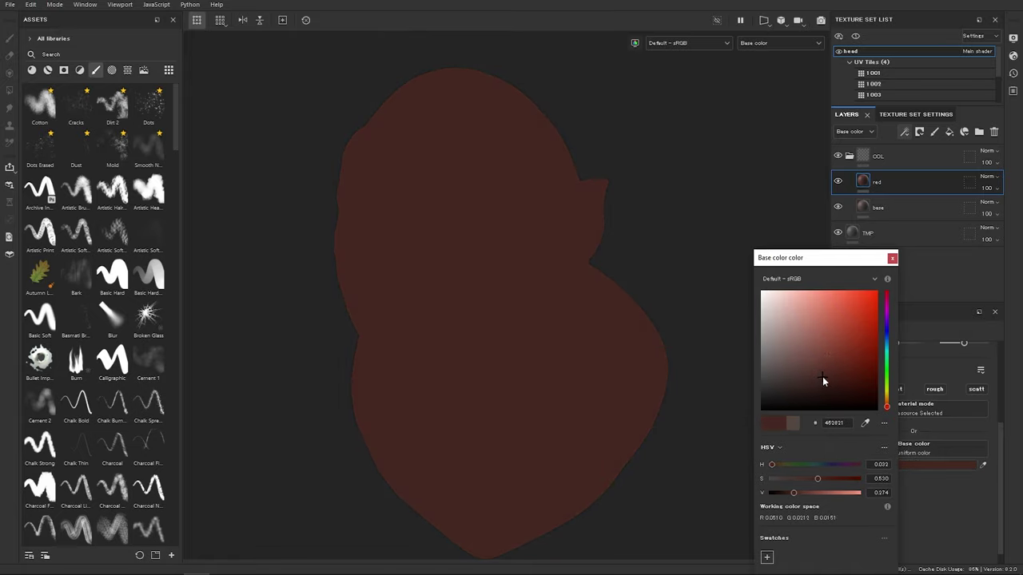
{"action": "left_click", "coordinate": [890, 258]}
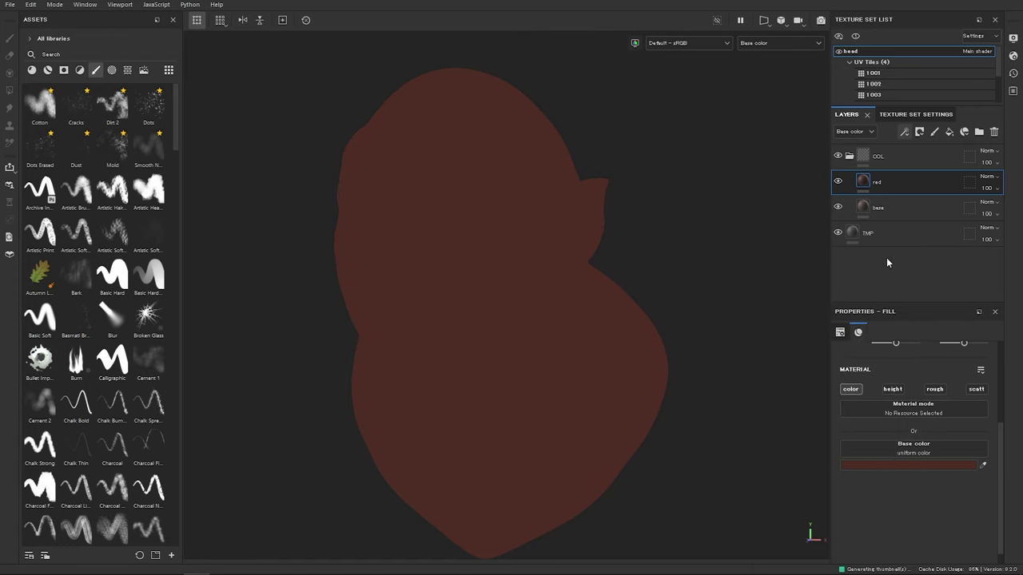
Step: Add a black mask to the red layer and give the mask a paint effect
{"action": "right_click", "coordinate": [880, 184]}
{"action": "left_click", "coordinate": [925, 8]}
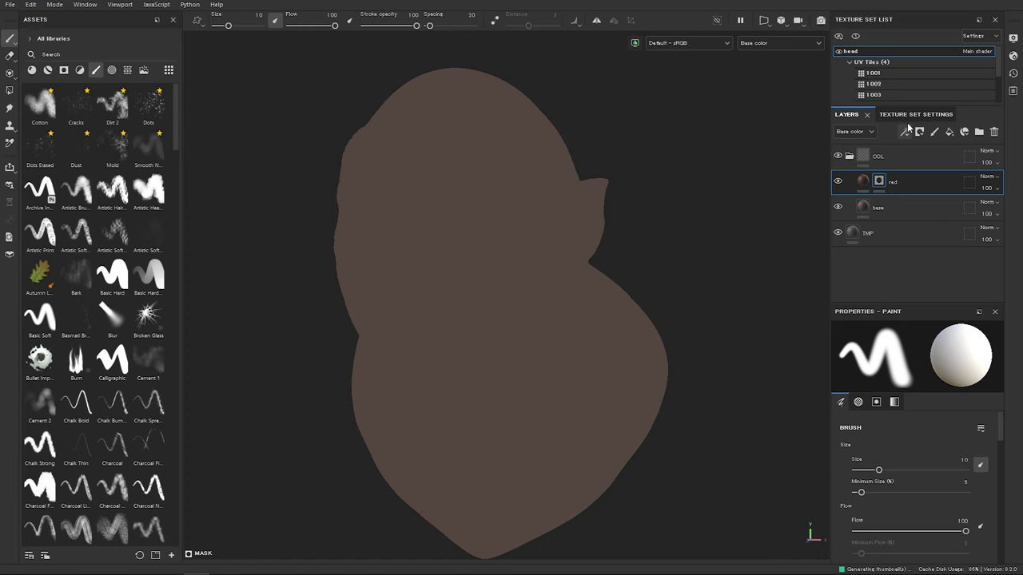
{"action": "left_click", "coordinate": [905, 131]}
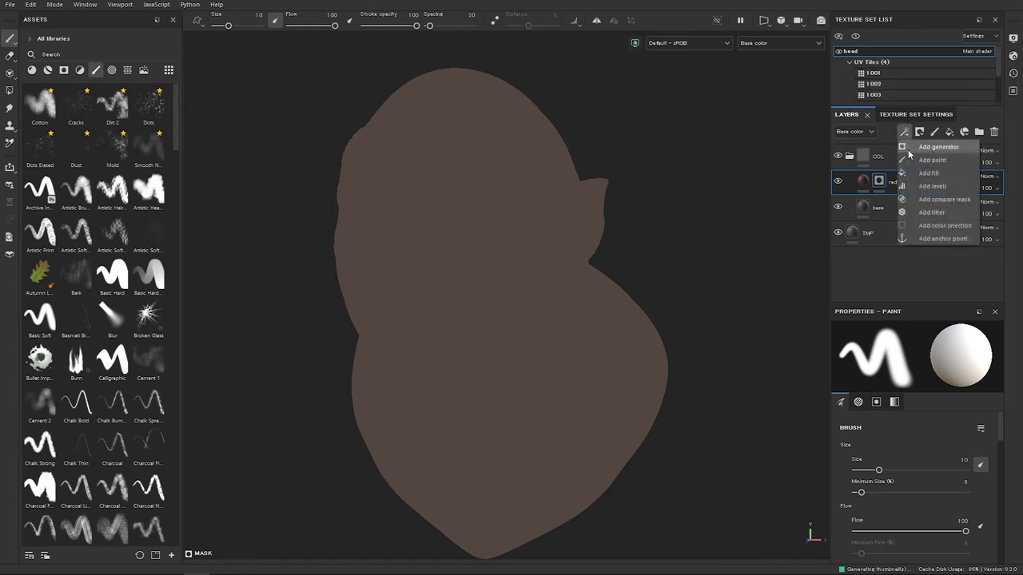
{"action": "left_click", "coordinate": [932, 160]}
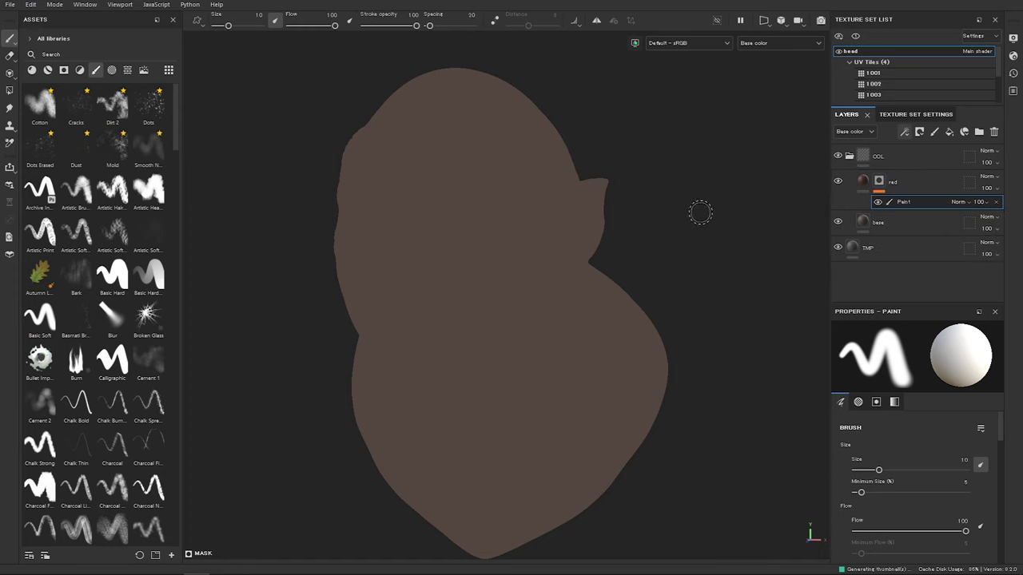
Step: Try painting red across the face in the mask without symmetry and undo the strokes
{"action": "mouse_move", "coordinate": [555, 185]}
{"action": "left_mouse_down"}
{"action": "mouse_move", "coordinate": [476, 254]}
{"action": "mouse_move", "coordinate": [403, 232]}
{"action": "mouse_move", "coordinate": [447, 134]}
{"action": "mouse_move", "coordinate": [520, 251]}
{"action": "left_mouse_up"}
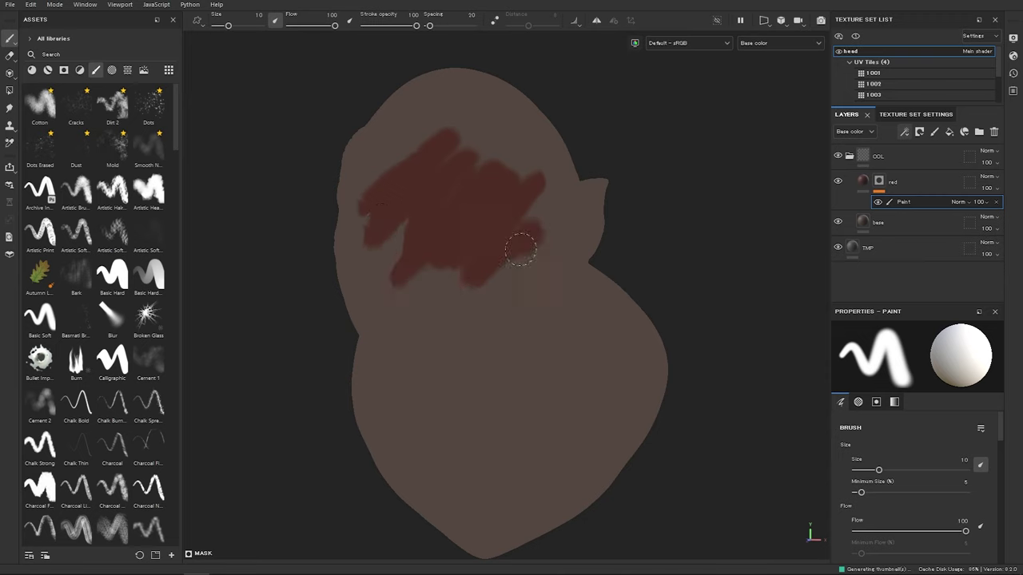
{"action": "key", "text": "ctrl+z"}
Step: Turn on Mirror X symmetry for painting and hide the symmetry plane's intersection line
{"action": "left_click", "coordinate": [595, 20]}
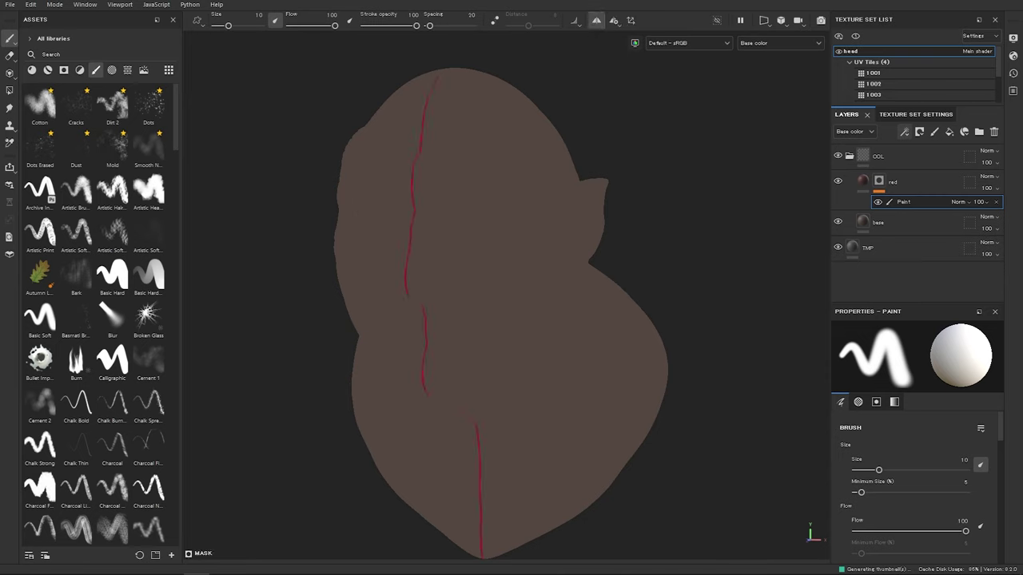
{"action": "left_click", "coordinate": [615, 24]}
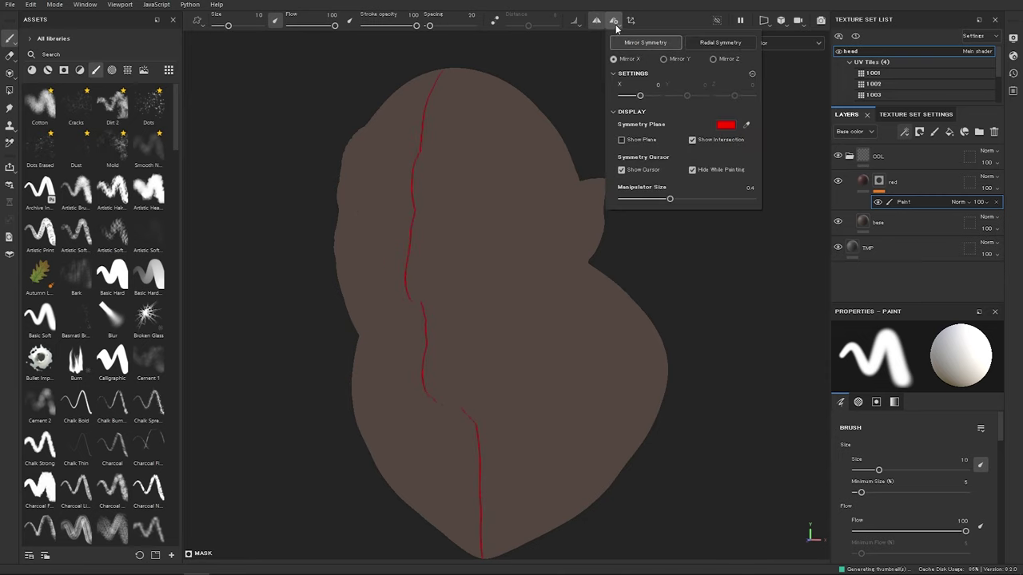
{"action": "left_click", "coordinate": [692, 140]}
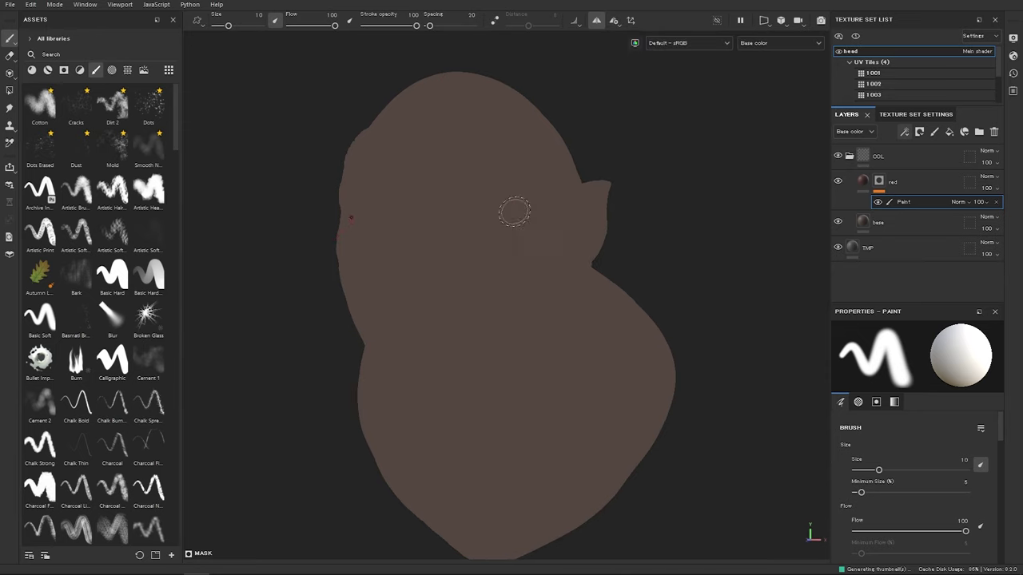
Step: Try painting mirrored red strokes across the face with the current brush and undo them
{"action": "mouse_move", "coordinate": [512, 210]}
{"action": "left_mouse_down"}
{"action": "mouse_move", "coordinate": [421, 214]}
{"action": "mouse_move", "coordinate": [503, 240]}
{"action": "mouse_move", "coordinate": [480, 292]}
{"action": "mouse_move", "coordinate": [448, 279]}
{"action": "left_mouse_up"}
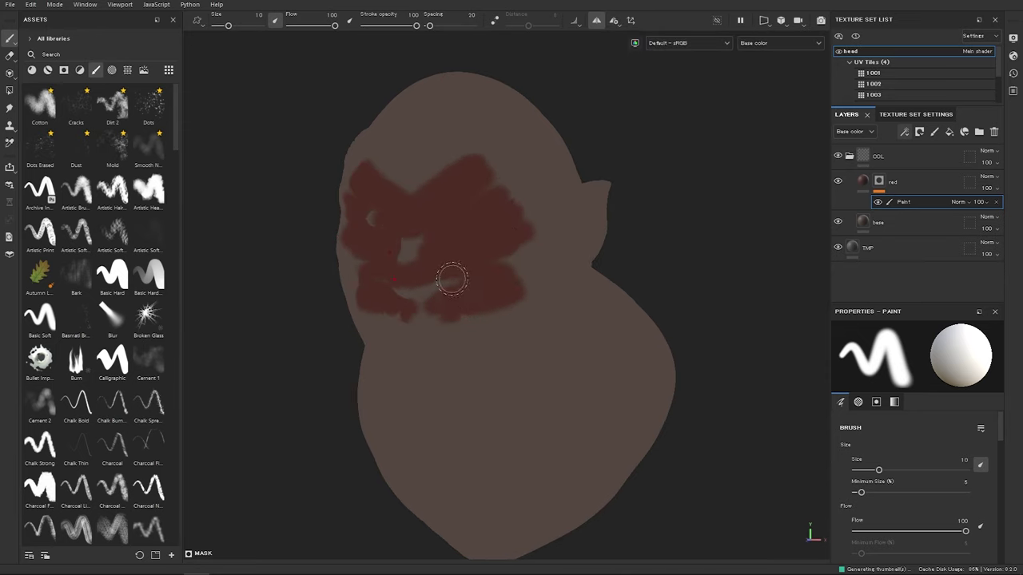
{"action": "key", "text": "ctrl+z"}
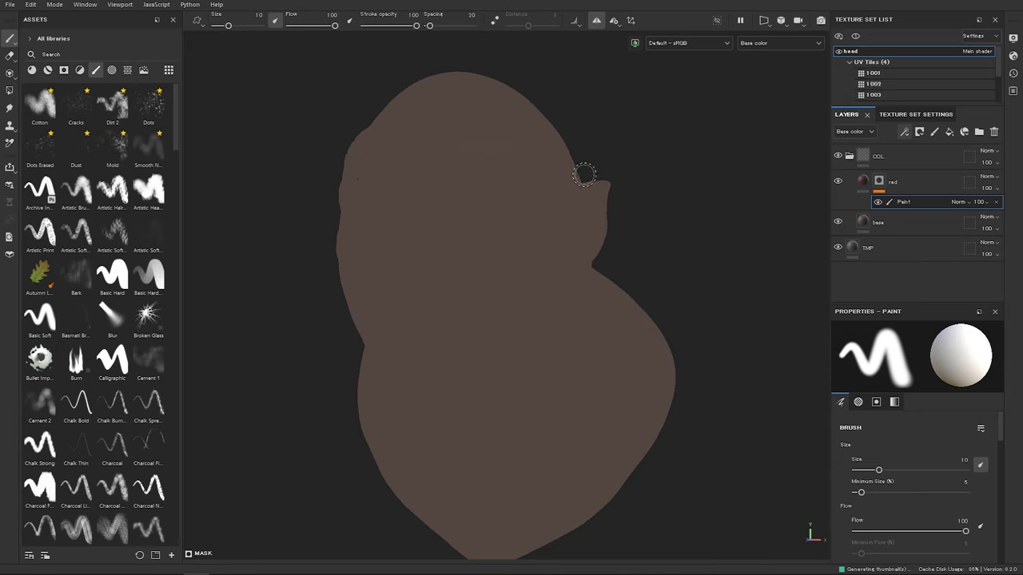
Step: Paint mottled red patches over the brow, cheeks and mouth area in the mask using the Dirt 2 brush at size 24.39
{"action": "left_click", "coordinate": [114, 105]}
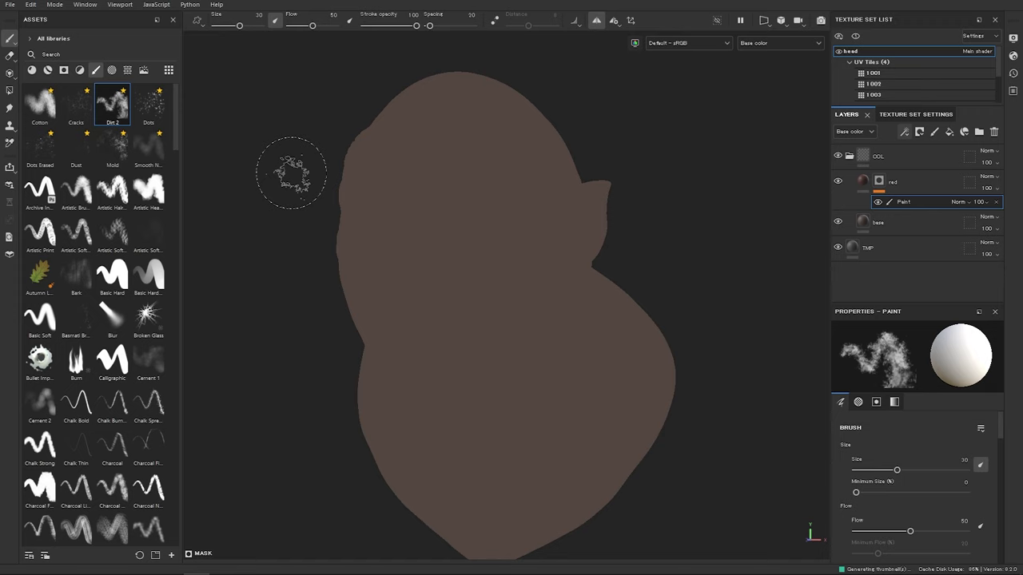
{"action": "mouse_move", "coordinate": [429, 178]}
{"action": "right_mouse_down", "text": "alt"}
{"action": "mouse_move", "coordinate": [520, 200]}
{"action": "mouse_move", "coordinate": [509, 201]}
{"action": "right_mouse_up", "text": "alt"}
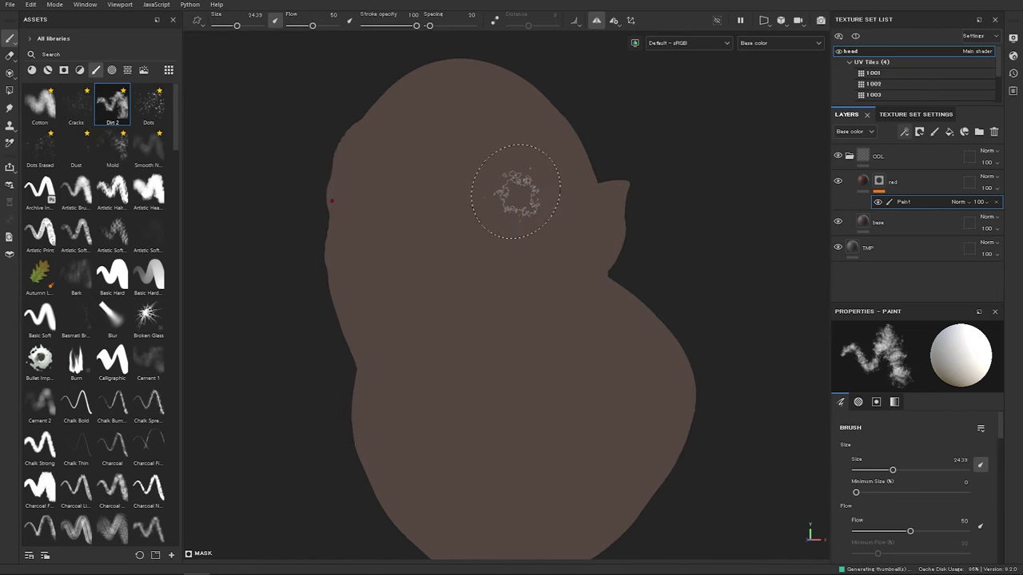
{"action": "left_click_drag", "start_coordinate": [516, 193], "coordinate": [500, 197], "text": "alt"}
{"action": "middle_click_drag", "start_coordinate": [500, 197], "coordinate": [429, 202], "text": "alt"}
{"action": "right_click_drag", "start_coordinate": [429, 203], "coordinate": [477, 200], "text": "alt"}
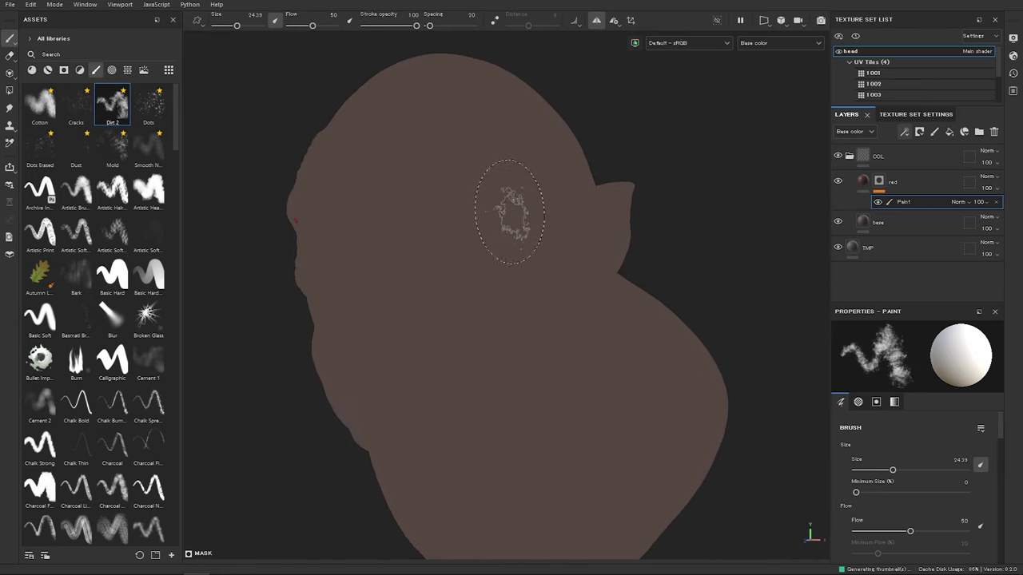
{"action": "mouse_move", "coordinate": [506, 205]}
{"action": "left_mouse_down"}
{"action": "mouse_move", "coordinate": [429, 189]}
{"action": "mouse_move", "coordinate": [422, 178]}
{"action": "left_mouse_up"}
{"action": "mouse_move", "coordinate": [413, 128]}
{"action": "left_mouse_down"}
{"action": "mouse_move", "coordinate": [365, 171]}
{"action": "mouse_move", "coordinate": [473, 175]}
{"action": "mouse_move", "coordinate": [479, 136]}
{"action": "mouse_move", "coordinate": [395, 115]}
{"action": "mouse_move", "coordinate": [486, 251]}
{"action": "mouse_move", "coordinate": [461, 297]}
{"action": "mouse_move", "coordinate": [396, 307]}
{"action": "left_mouse_up"}
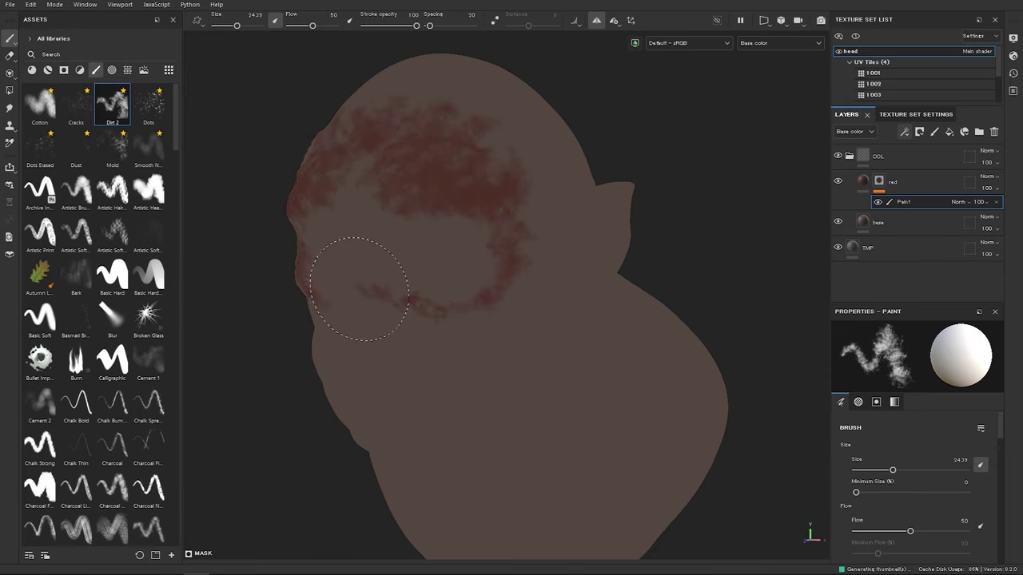
{"action": "mouse_move", "coordinate": [352, 259]}
{"action": "left_mouse_down"}
{"action": "mouse_move", "coordinate": [365, 256]}
{"action": "mouse_move", "coordinate": [357, 280]}
{"action": "left_mouse_up"}
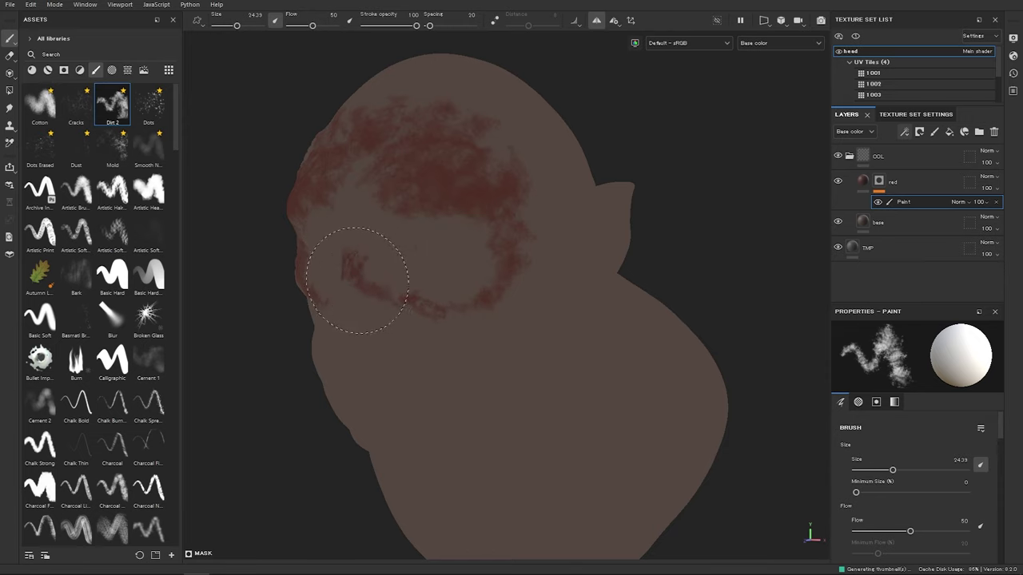
{"action": "mouse_move", "coordinate": [427, 330]}
{"action": "left_mouse_down"}
{"action": "mouse_move", "coordinate": [548, 285]}
{"action": "mouse_move", "coordinate": [534, 321]}
{"action": "left_mouse_up"}
{"action": "mouse_move", "coordinate": [484, 358]}
{"action": "left_mouse_down"}
{"action": "mouse_move", "coordinate": [423, 392]}
{"action": "mouse_move", "coordinate": [410, 353]}
{"action": "mouse_move", "coordinate": [468, 354]}
{"action": "mouse_move", "coordinate": [419, 404]}
{"action": "mouse_move", "coordinate": [370, 365]}
{"action": "mouse_move", "coordinate": [487, 297]}
{"action": "mouse_move", "coordinate": [515, 332]}
{"action": "left_mouse_up"}
Step: Switch pen pressure from brush size to flow, enlarge the brush to 45.13, and paint red blotches along the side of the neck
{"action": "left_click", "coordinate": [275, 20]}
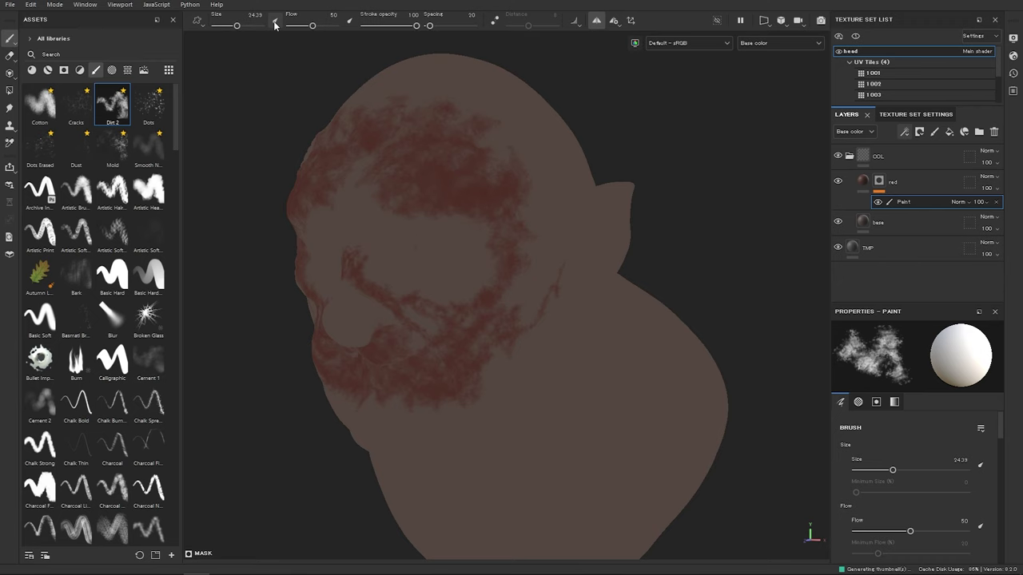
{"action": "left_click", "coordinate": [349, 22]}
{"action": "mouse_move", "coordinate": [572, 196]}
{"action": "left_mouse_down", "text": "alt"}
{"action": "mouse_move", "coordinate": [609, 190]}
{"action": "mouse_move", "coordinate": [496, 144]}
{"action": "mouse_move", "coordinate": [532, 91]}
{"action": "mouse_move", "coordinate": [520, 217]}
{"action": "mouse_move", "coordinate": [527, 334]}
{"action": "left_mouse_up", "text": "alt"}
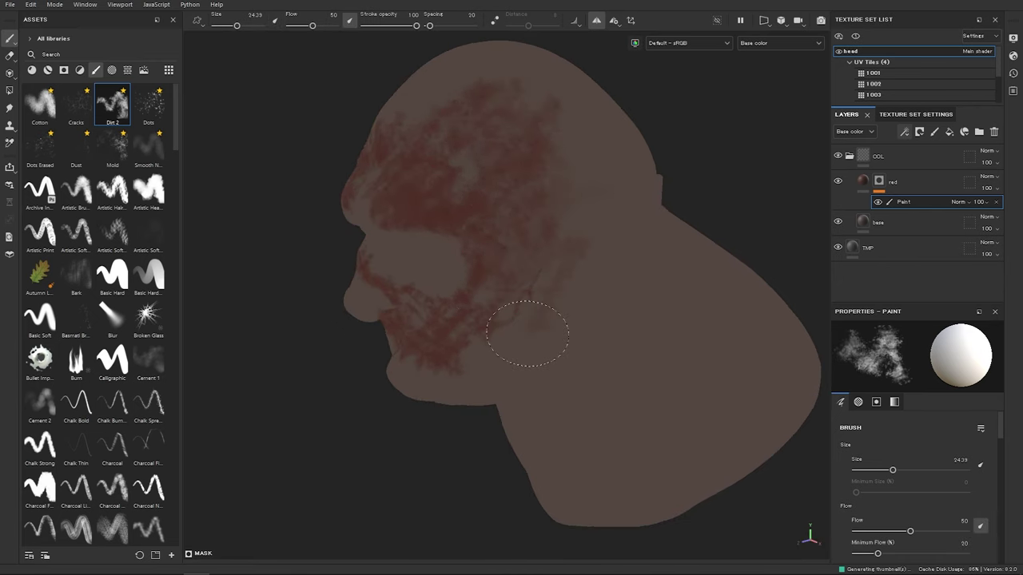
{"action": "mouse_move", "coordinate": [652, 373]}
{"action": "left_mouse_down"}
{"action": "mouse_move", "coordinate": [644, 365]}
{"action": "mouse_move", "coordinate": [575, 384]}
{"action": "left_mouse_up"}
{"action": "right_click_drag", "start_coordinate": [539, 303], "coordinate": [708, 334], "text": "ctrl"}
{"action": "left_click_drag", "start_coordinate": [709, 334], "coordinate": [645, 309]}
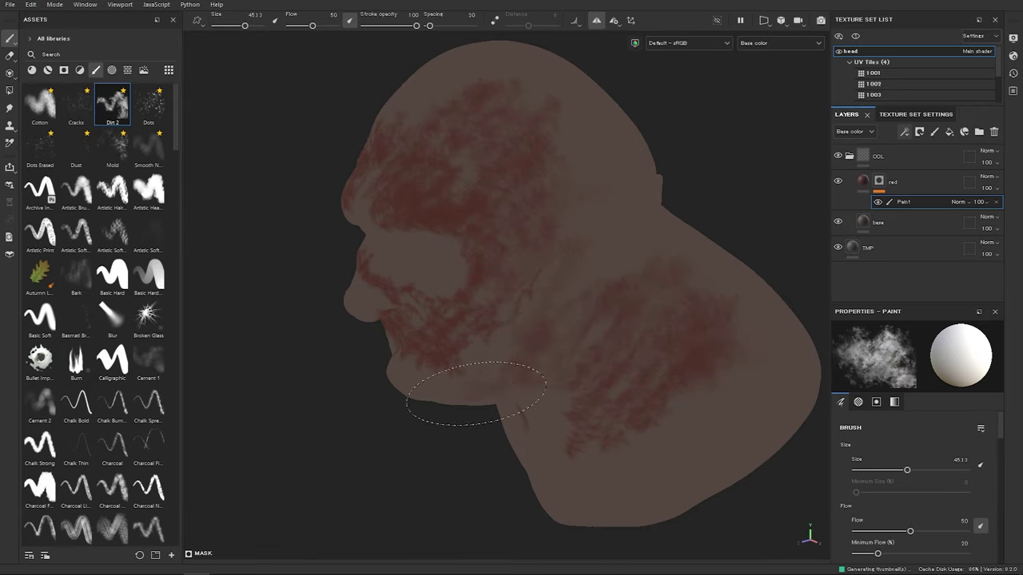
Step: Extend the faint red mottling over the top and side of the head
{"action": "mouse_move", "coordinate": [549, 248]}
{"action": "left_mouse_down", "text": "alt"}
{"action": "mouse_move", "coordinate": [503, 301]}
{"action": "mouse_move", "coordinate": [541, 214]}
{"action": "left_mouse_up", "text": "alt"}
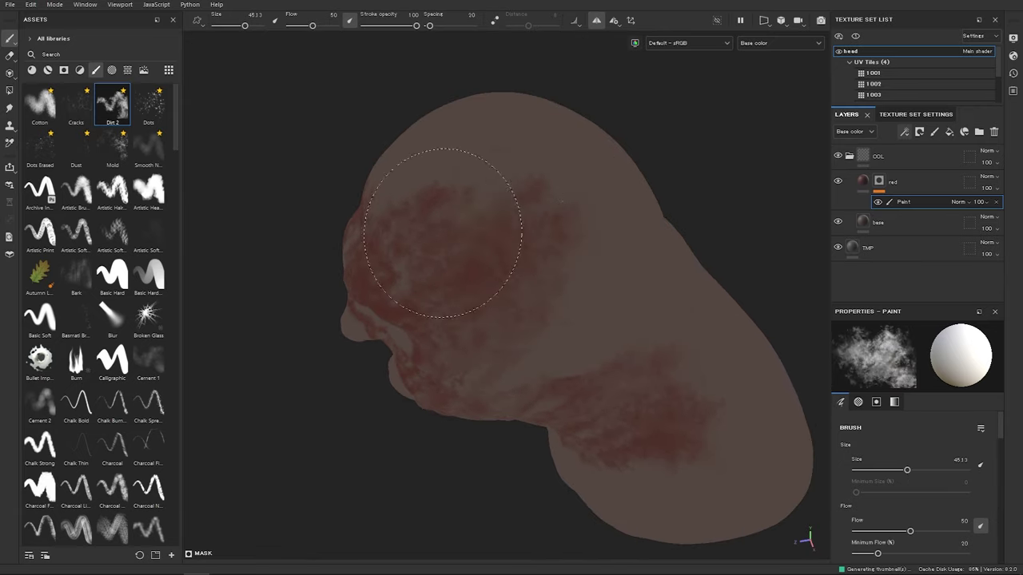
{"action": "mouse_move", "coordinate": [456, 182]}
{"action": "left_mouse_down", "text": "alt"}
{"action": "mouse_move", "coordinate": [520, 183]}
{"action": "mouse_move", "coordinate": [414, 156]}
{"action": "left_mouse_up", "text": "alt"}
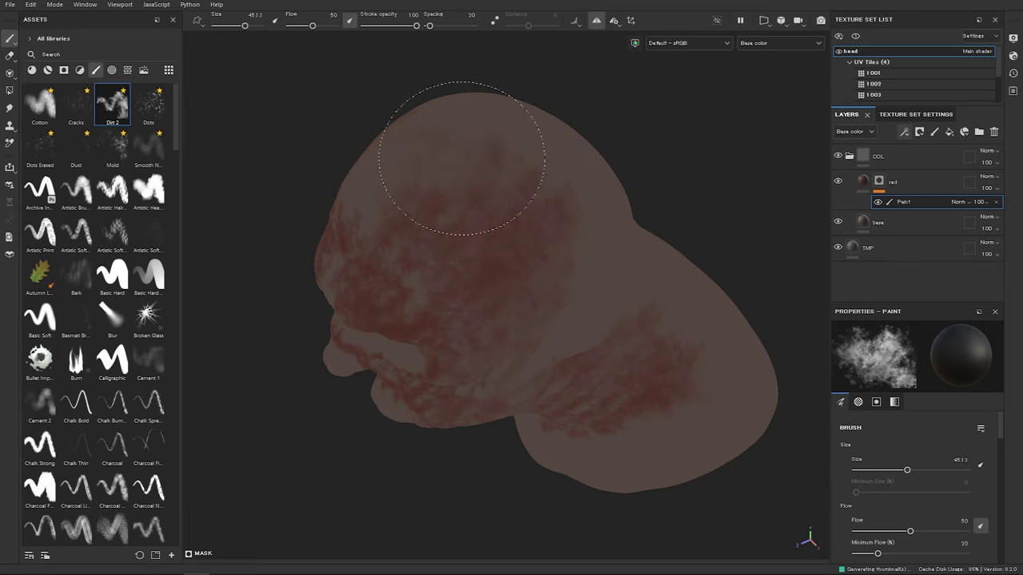
{"action": "left_click_drag", "start_coordinate": [506, 297], "coordinate": [520, 267], "text": "alt"}
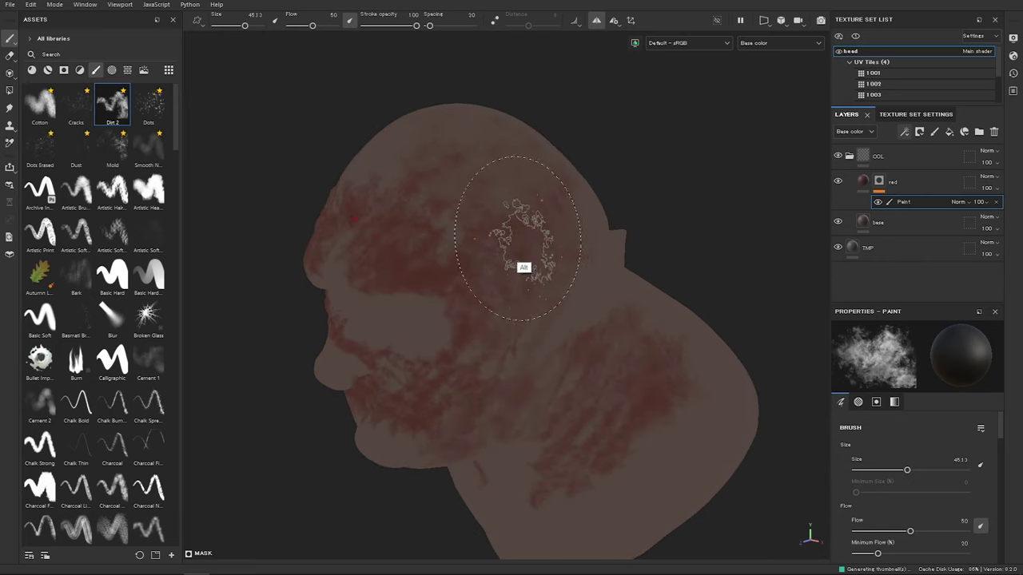
Step: Set the brush grayscale to 0 and soften the red patches on the forehead, temples and brow
{"action": "left_click_drag", "start_coordinate": [1001, 425], "coordinate": [988, 560]}
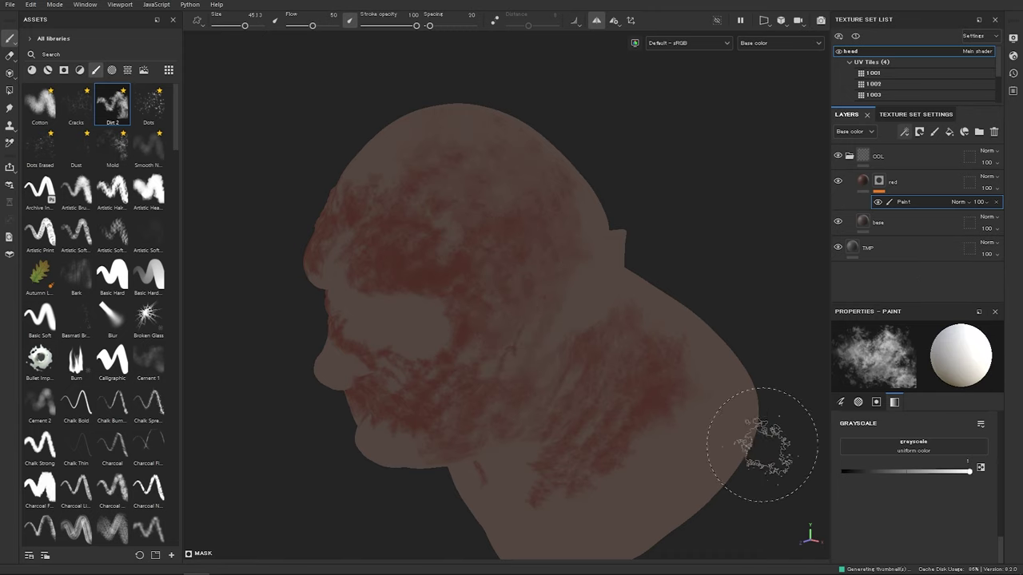
{"action": "mouse_move", "coordinate": [843, 472]}
{"action": "left_mouse_down"}
{"action": "mouse_move", "coordinate": [969, 477]}
{"action": "mouse_move", "coordinate": [831, 471]}
{"action": "left_mouse_up"}
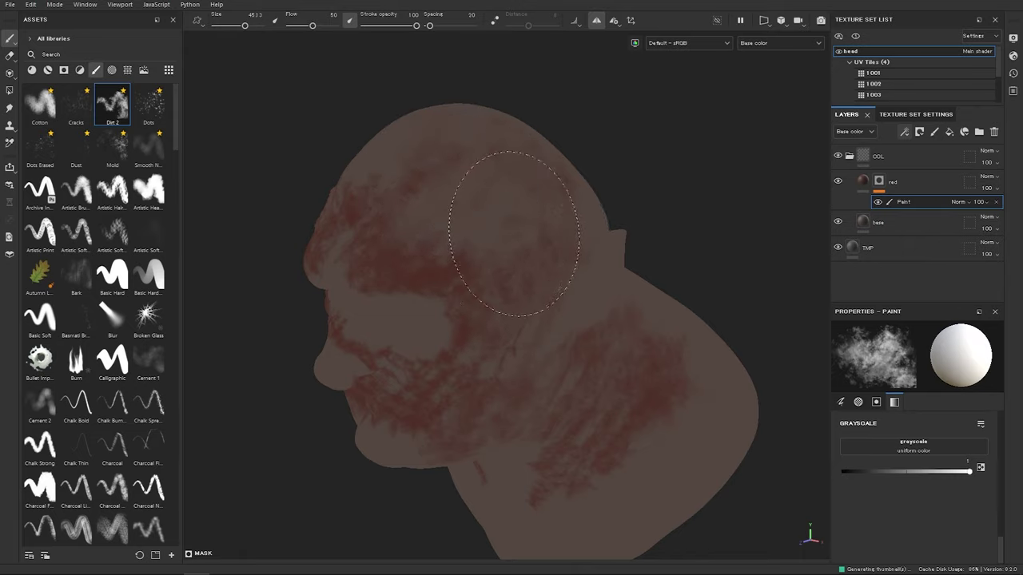
{"action": "left_click_drag", "start_coordinate": [354, 230], "coordinate": [399, 168], "text": "alt"}
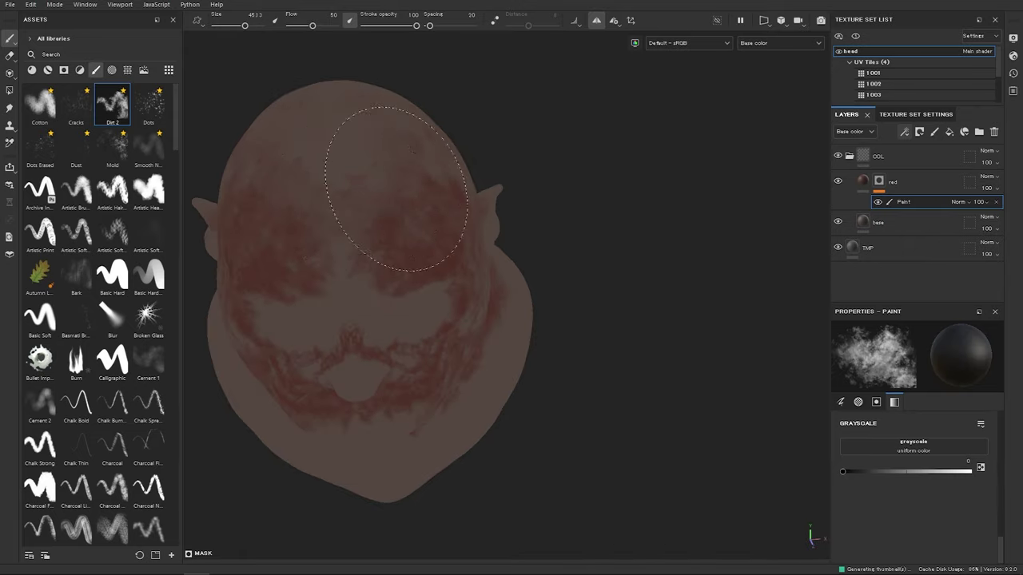
{"action": "mouse_move", "coordinate": [388, 205]}
{"action": "left_mouse_down", "text": "alt"}
{"action": "mouse_move", "coordinate": [445, 210]}
{"action": "mouse_move", "coordinate": [416, 216]}
{"action": "mouse_move", "coordinate": [392, 346]}
{"action": "left_mouse_up", "text": "alt"}
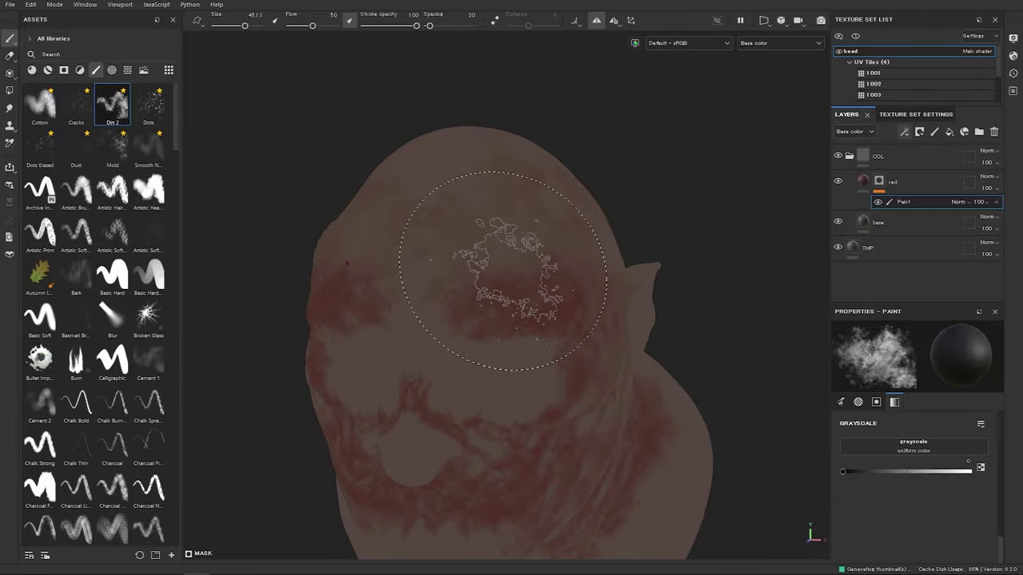
{"action": "mouse_move", "coordinate": [506, 267]}
{"action": "left_mouse_down"}
{"action": "mouse_move", "coordinate": [564, 294]}
{"action": "mouse_move", "coordinate": [432, 304]}
{"action": "left_mouse_up"}
{"action": "right_click_drag", "start_coordinate": [344, 224], "coordinate": [245, 199], "text": "ctrl"}
Step: Break up the brow patches with the Dots brush at size 35.57, and stipple red speckles over the forehead and scalp with white
{"action": "left_click", "coordinate": [148, 103]}
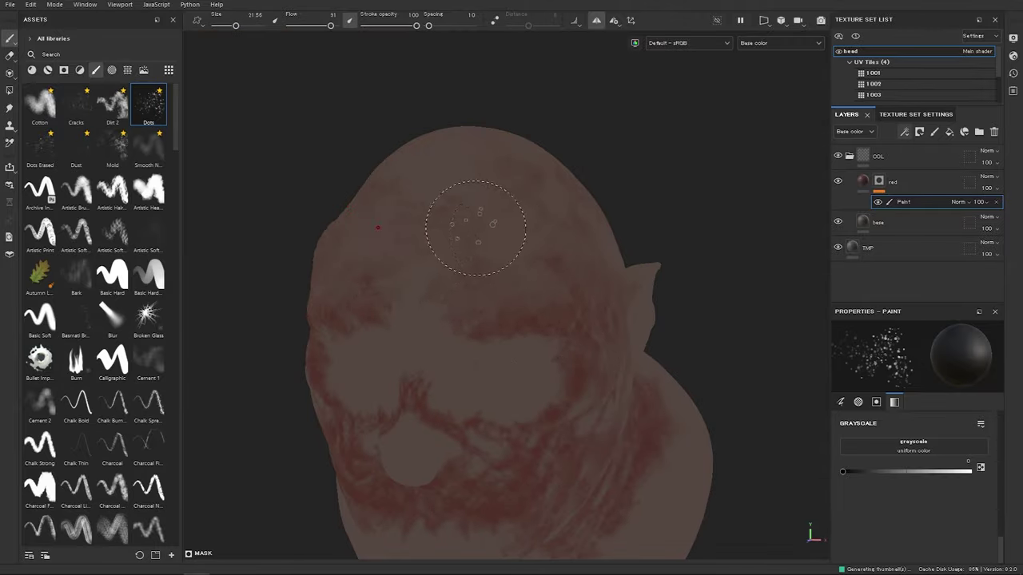
{"action": "right_click_drag", "start_coordinate": [475, 228], "coordinate": [535, 230], "text": "ctrl"}
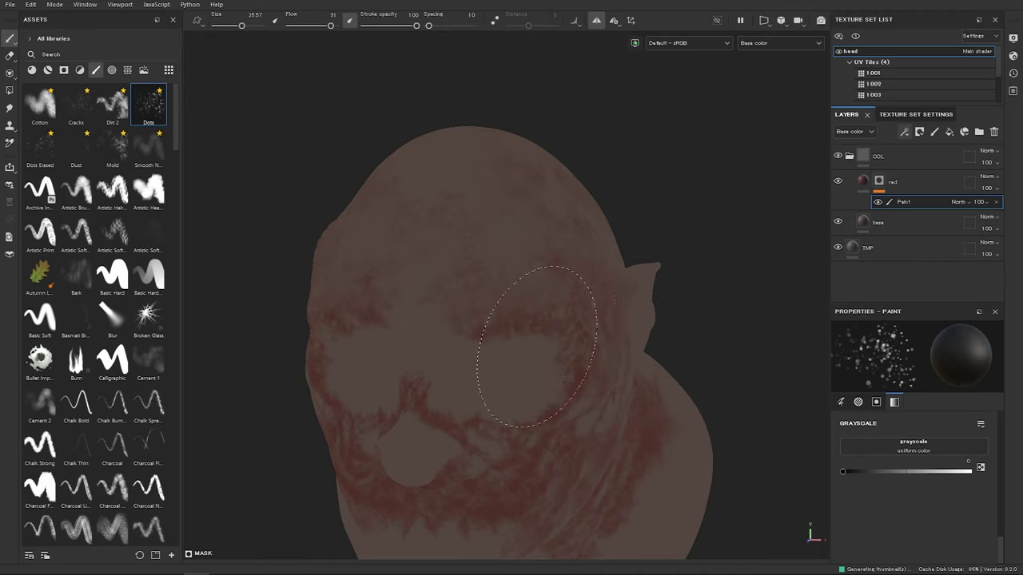
{"action": "key", "text": "x"}
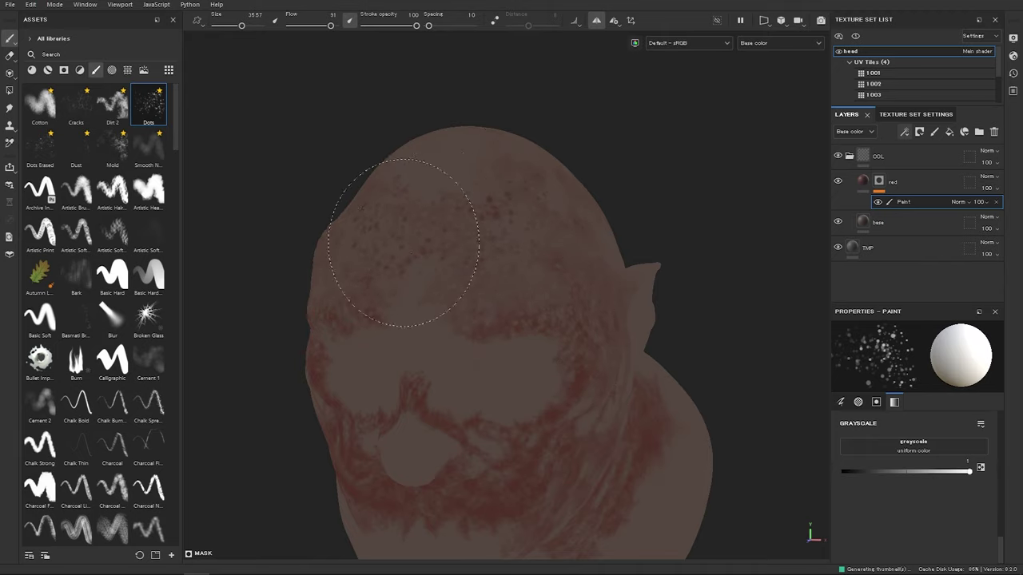
{"action": "mouse_move", "coordinate": [593, 263]}
{"action": "left_mouse_down", "text": "alt"}
{"action": "mouse_move", "coordinate": [497, 263]}
{"action": "mouse_move", "coordinate": [402, 340]}
{"action": "mouse_move", "coordinate": [633, 340]}
{"action": "left_mouse_up", "text": "alt"}
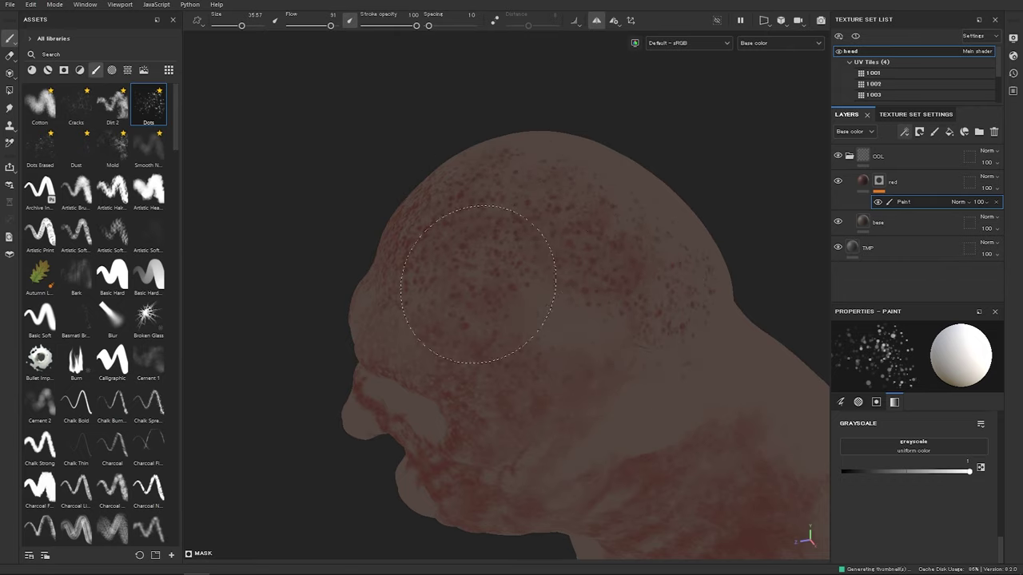
{"action": "mouse_move", "coordinate": [596, 293]}
{"action": "left_mouse_down", "text": "alt"}
{"action": "mouse_move", "coordinate": [532, 279]}
{"action": "mouse_move", "coordinate": [439, 116]}
{"action": "left_mouse_up", "text": "alt"}
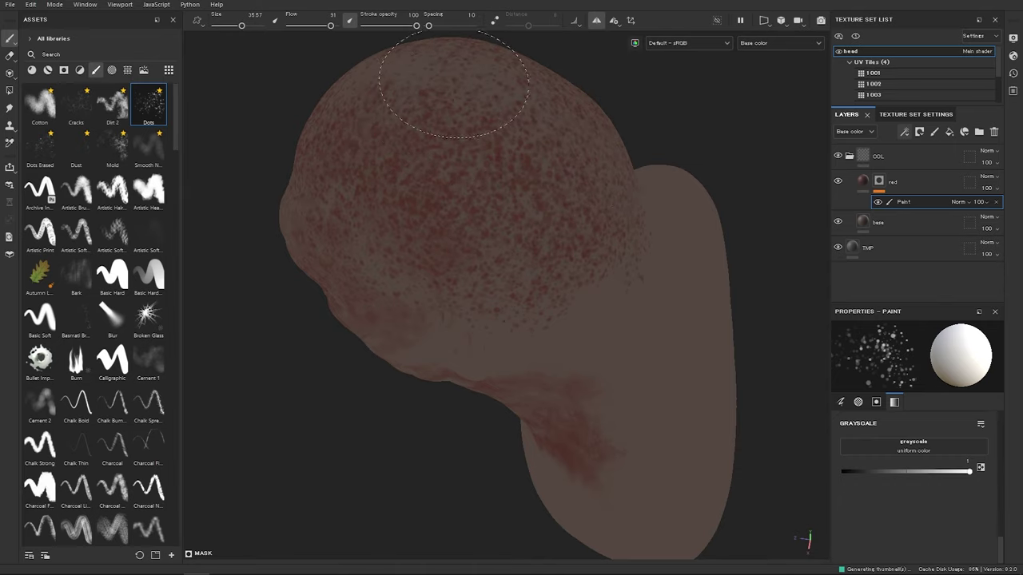
{"action": "mouse_move", "coordinate": [582, 304]}
{"action": "left_mouse_down", "text": "alt"}
{"action": "mouse_move", "coordinate": [552, 254]}
{"action": "mouse_move", "coordinate": [517, 325]}
{"action": "left_mouse_up", "text": "alt"}
{"action": "key", "text": "x"}
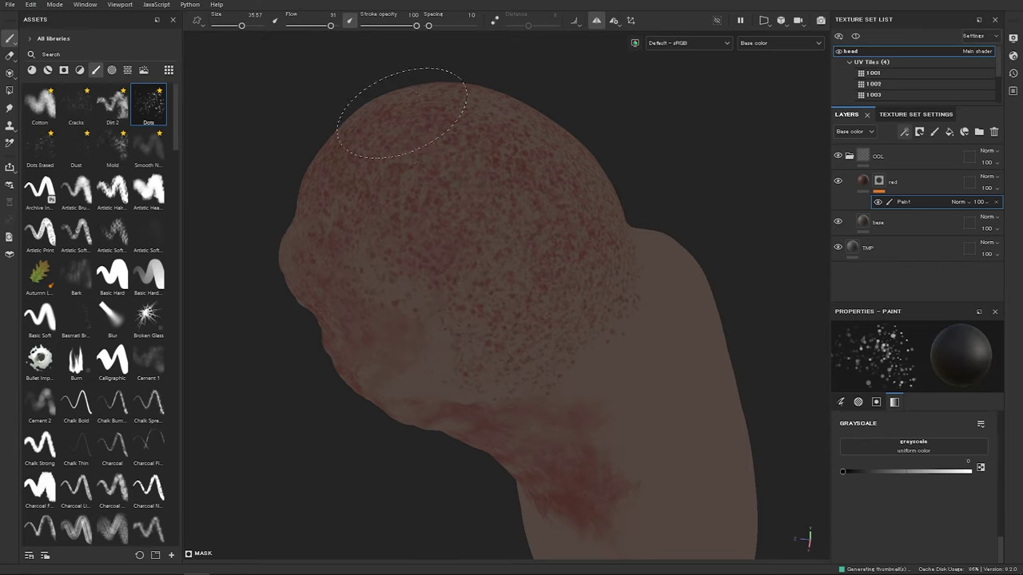
{"action": "key", "text": "x"}
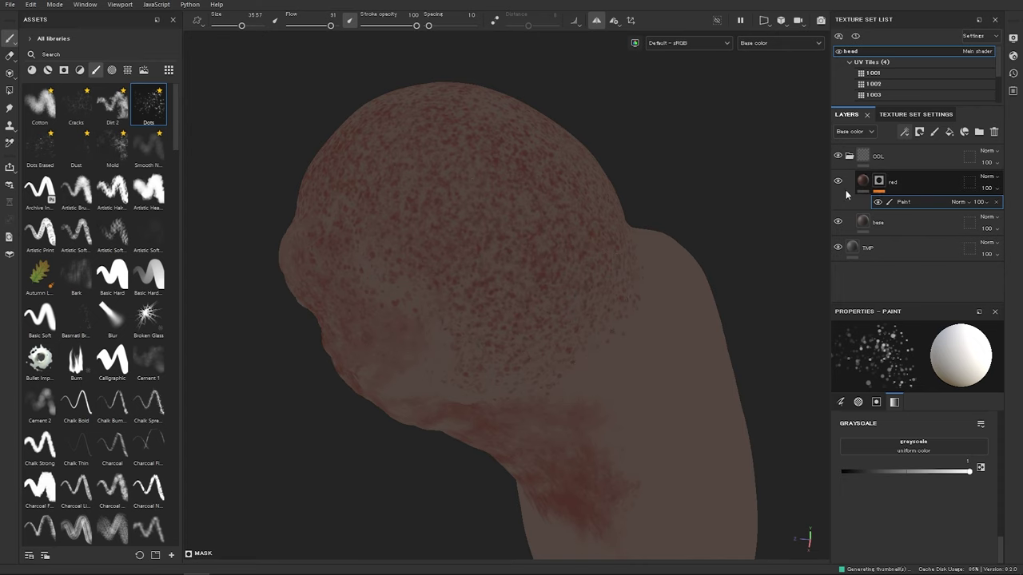
Step: Stipple light red speckles along the back of the neck using the Dots Erased brush
{"action": "middle_click_drag", "start_coordinate": [413, 303], "coordinate": [310, 226], "text": "alt"}
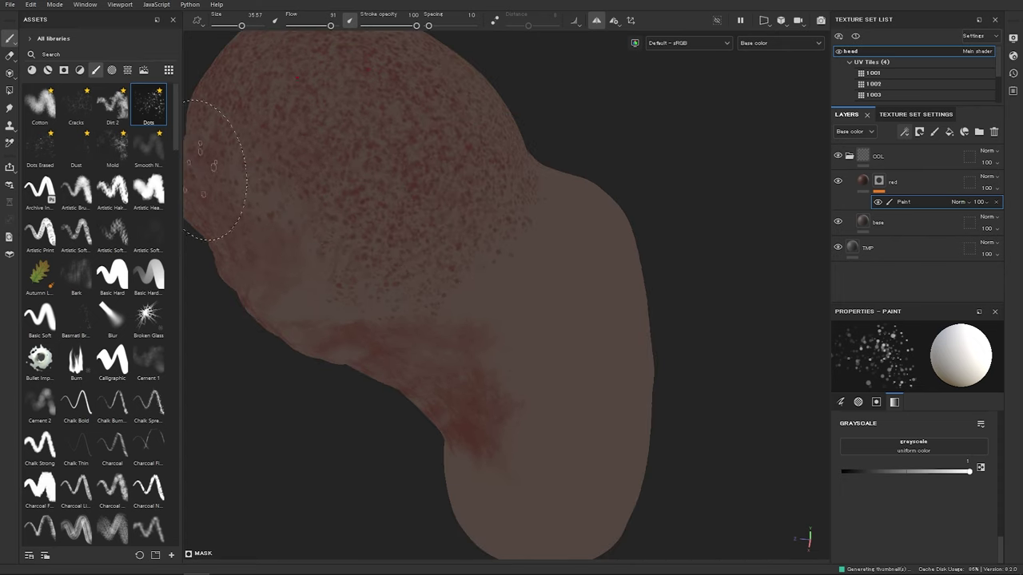
{"action": "left_click", "coordinate": [39, 148]}
{"action": "mouse_move", "coordinate": [410, 239]}
{"action": "left_mouse_down", "text": "alt"}
{"action": "mouse_move", "coordinate": [416, 269]}
{"action": "mouse_move", "coordinate": [498, 292]}
{"action": "mouse_move", "coordinate": [392, 234]}
{"action": "left_mouse_up", "text": "alt"}
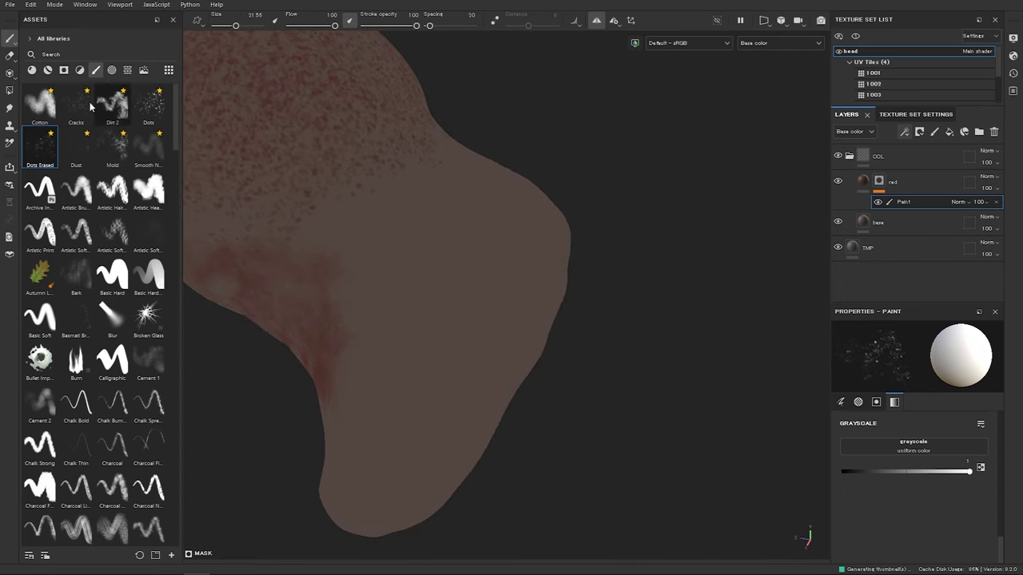
{"action": "right_click_drag", "start_coordinate": [448, 264], "coordinate": [475, 267], "text": "ctrl"}
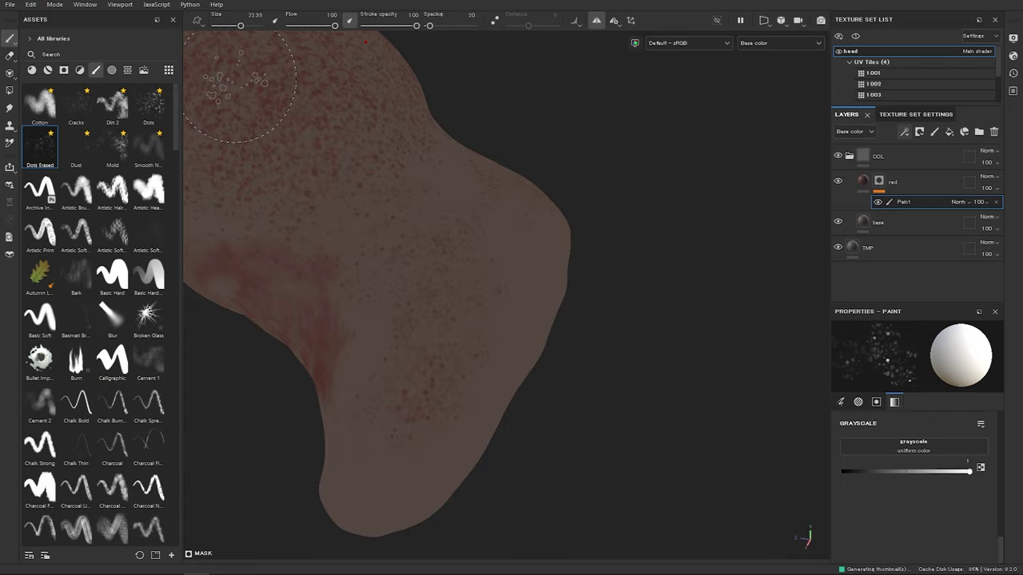
Step: Enlarge the Dots Erased brush and add bigger red speckles over the upper back and shoulder
{"action": "right_click_drag", "start_coordinate": [435, 290], "coordinate": [468, 290], "text": "ctrl"}
{"action": "mouse_move", "coordinate": [540, 275]}
{"action": "left_mouse_down"}
{"action": "mouse_move", "coordinate": [359, 490]}
{"action": "mouse_move", "coordinate": [447, 433]}
{"action": "mouse_move", "coordinate": [400, 292]}
{"action": "left_mouse_up"}
{"action": "mouse_move", "coordinate": [509, 340]}
{"action": "left_mouse_down"}
{"action": "mouse_move", "coordinate": [422, 426]}
{"action": "mouse_move", "coordinate": [508, 278]}
{"action": "left_mouse_up"}
{"action": "mouse_move", "coordinate": [377, 269]}
{"action": "left_mouse_down", "text": "alt"}
{"action": "mouse_move", "coordinate": [464, 346]}
{"action": "mouse_move", "coordinate": [359, 331]}
{"action": "mouse_move", "coordinate": [383, 351]}
{"action": "left_mouse_up", "text": "alt"}
{"action": "mouse_move", "coordinate": [462, 394]}
{"action": "left_mouse_down"}
{"action": "mouse_move", "coordinate": [541, 250]}
{"action": "mouse_move", "coordinate": [349, 365]}
{"action": "left_mouse_up"}
{"action": "middle_click_drag", "start_coordinate": [349, 365], "coordinate": [434, 356], "text": "alt"}
{"action": "left_click_drag", "start_coordinate": [434, 357], "coordinate": [519, 384], "text": "alt"}
Step: Thin out the red speckles on the neck and shoulder with black at brush size 41.25
{"action": "key", "text": "x"}
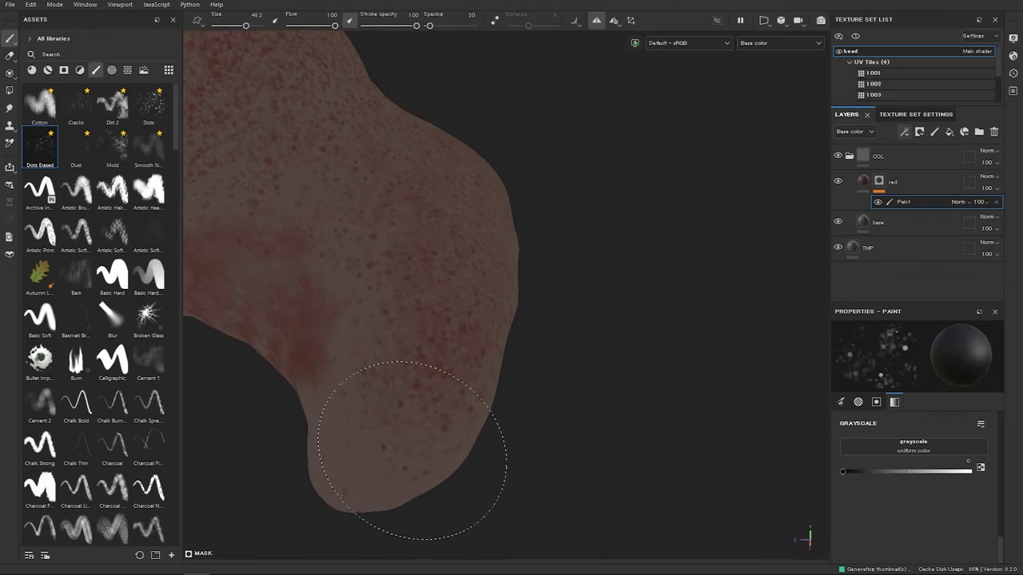
{"action": "right_click_drag", "start_coordinate": [411, 270], "coordinate": [392, 269], "text": "ctrl"}
{"action": "left_click_drag", "start_coordinate": [324, 174], "coordinate": [536, 221], "text": "alt"}
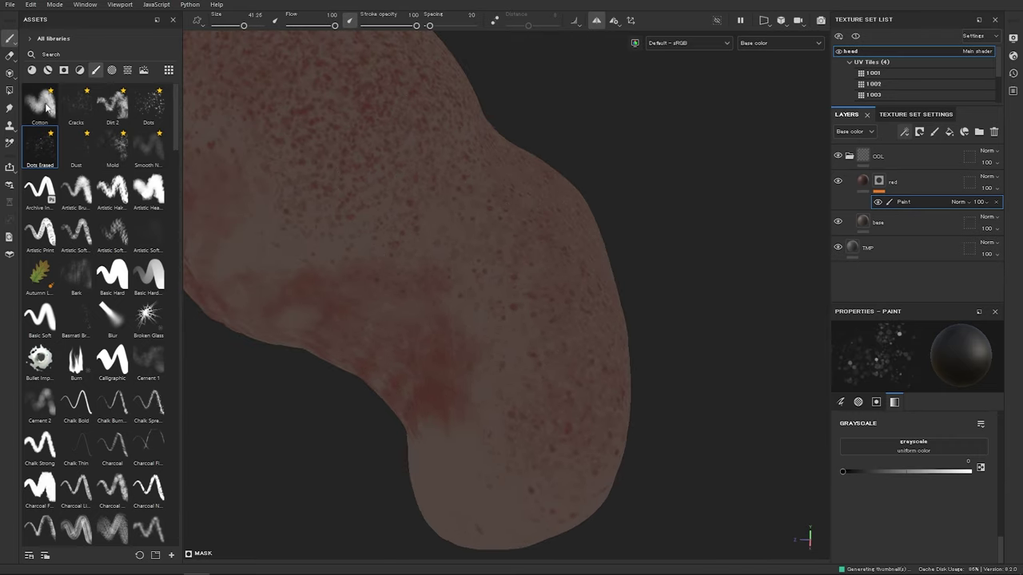
Step: Choose the Cracks brush and replace the red mask's paint effect with a new, empty one
{"action": "left_click", "coordinate": [75, 106]}
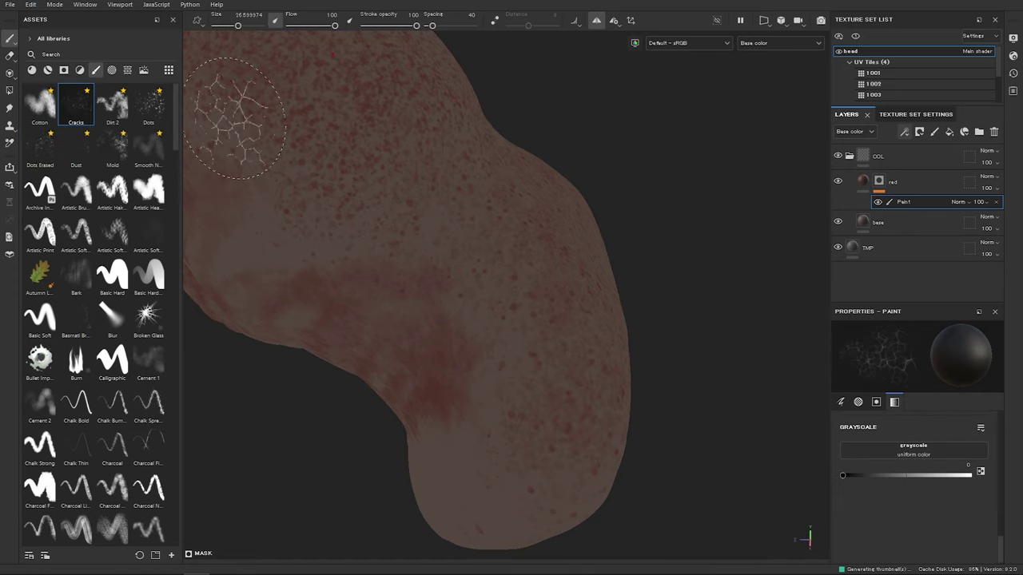
{"action": "mouse_move", "coordinate": [229, 114]}
{"action": "left_mouse_down", "text": "alt"}
{"action": "mouse_move", "coordinate": [680, 231]}
{"action": "mouse_move", "coordinate": [799, 219]}
{"action": "left_mouse_up", "text": "alt"}
{"action": "key", "text": "Delete"}
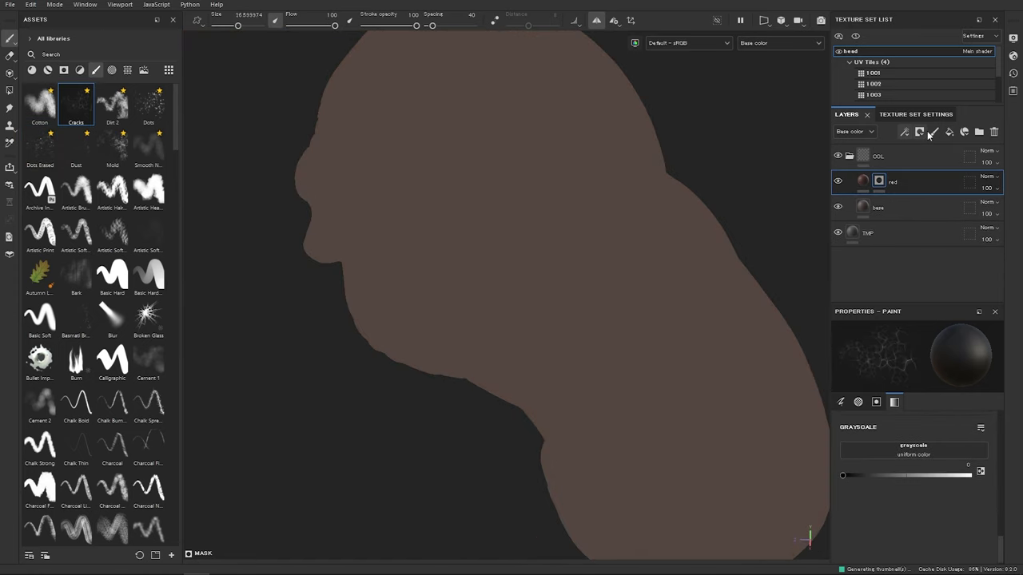
{"action": "left_click", "coordinate": [904, 133]}
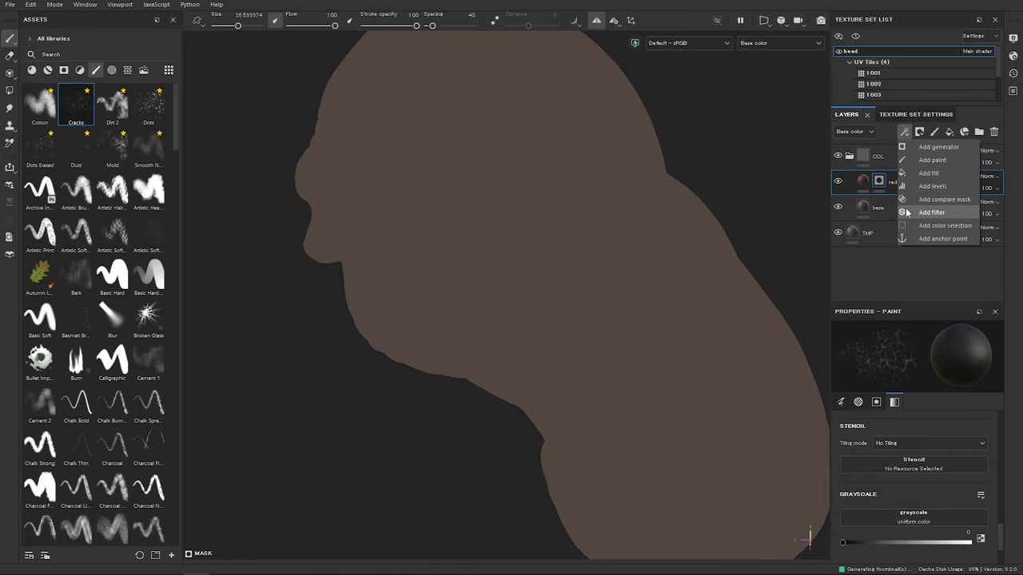
{"action": "left_click", "coordinate": [935, 160]}
Step: Paint branching red vein patterns over the side of the head using the enlarged Cracks brush in white
{"action": "left_click_drag", "start_coordinate": [434, 247], "coordinate": [501, 238], "text": "alt"}
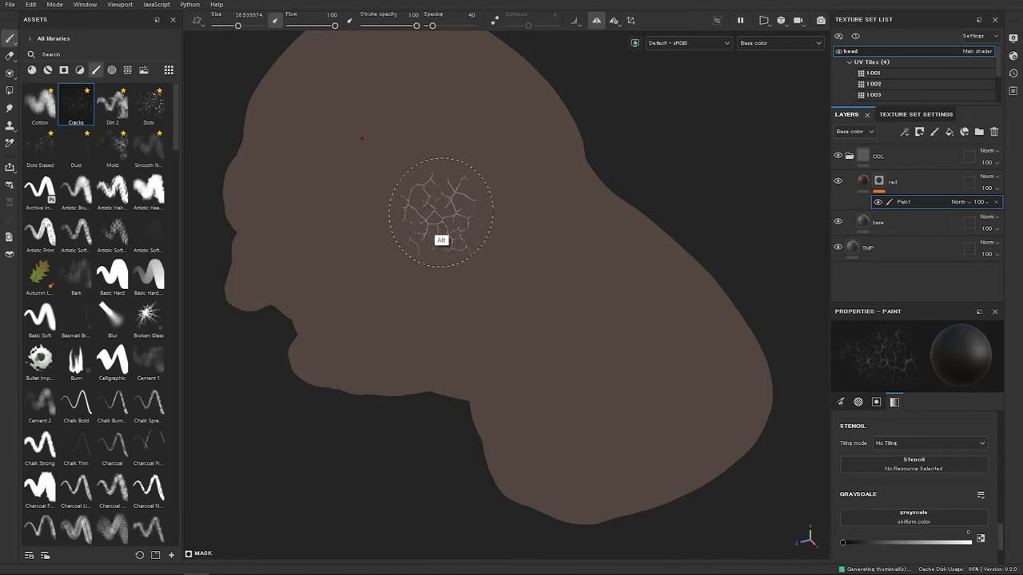
{"action": "right_click_drag", "start_coordinate": [417, 194], "coordinate": [467, 202], "text": "ctrl"}
{"action": "key", "text": "x"}
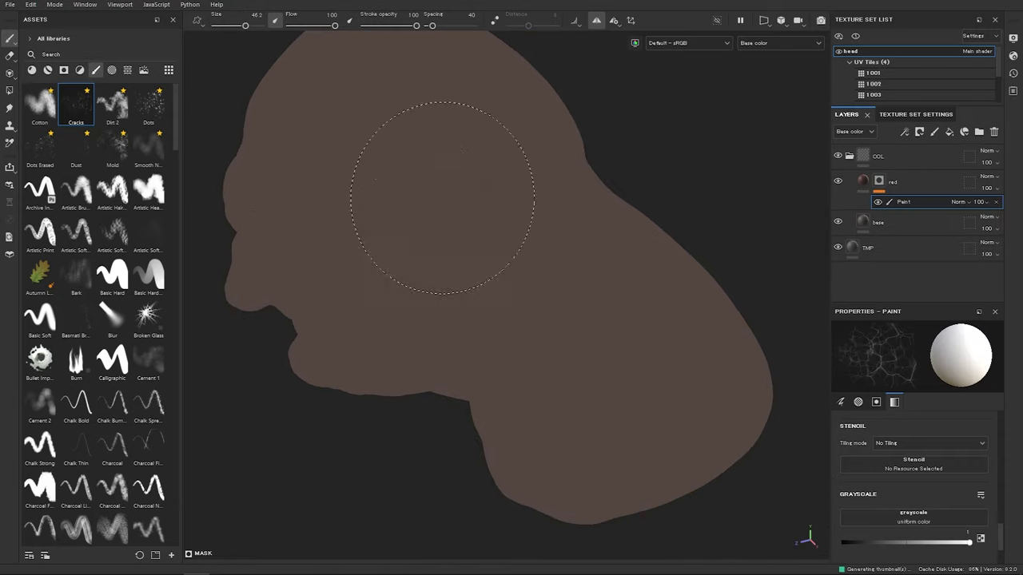
{"action": "left_click_drag", "start_coordinate": [361, 261], "coordinate": [336, 213]}
{"action": "right_click_drag", "start_coordinate": [335, 213], "coordinate": [605, 283], "text": "alt"}
{"action": "middle_click_drag", "start_coordinate": [605, 282], "coordinate": [557, 367], "text": "alt"}
{"action": "left_click", "coordinate": [360, 169]}
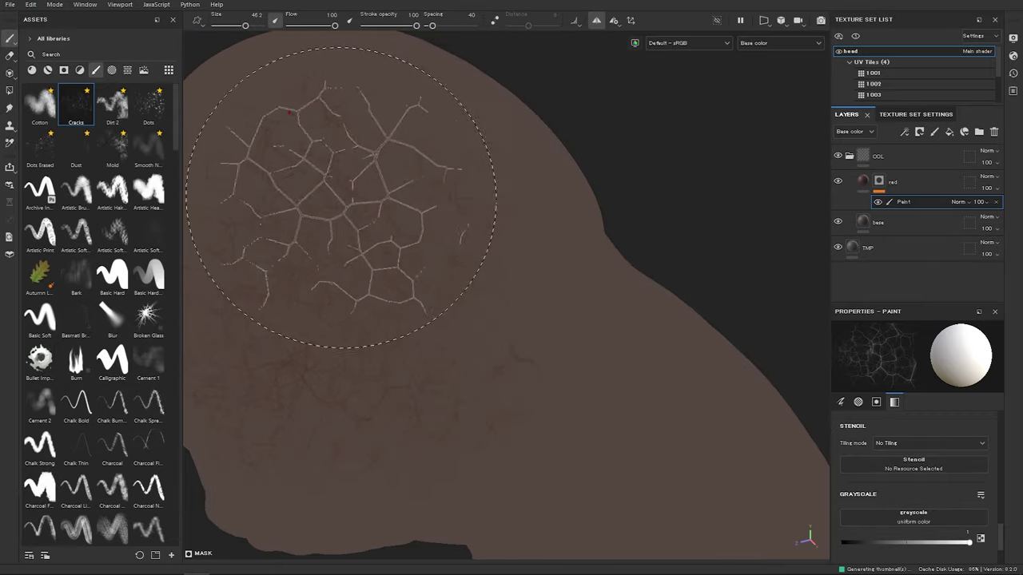
Step: Extend the branching red veins over the face, jaw and back of the head, varying the Cracks brush size
{"action": "middle_click_drag", "start_coordinate": [368, 227], "coordinate": [536, 181], "text": "alt"}
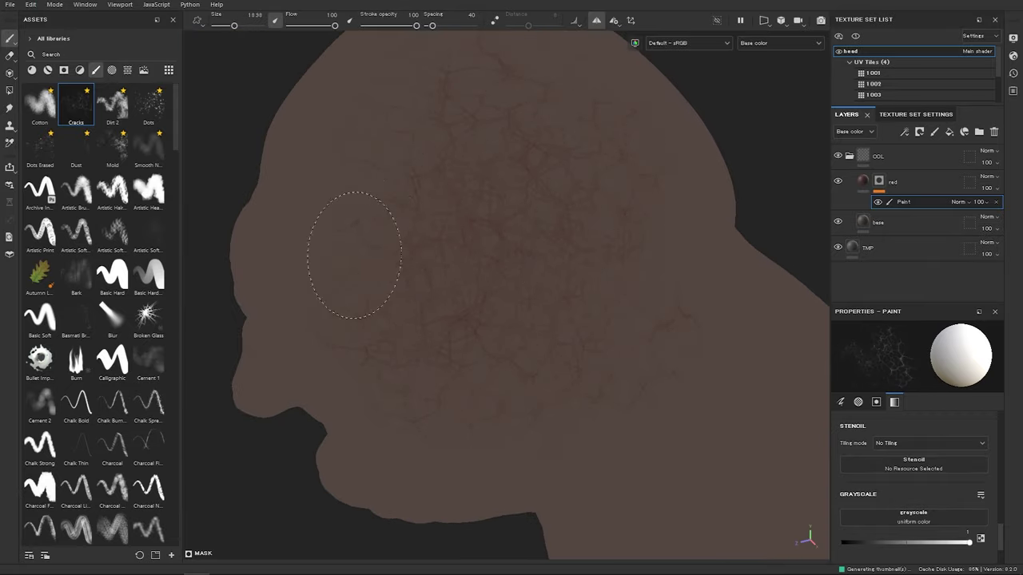
{"action": "right_click_drag", "start_coordinate": [363, 253], "coordinate": [417, 253], "text": "ctrl"}
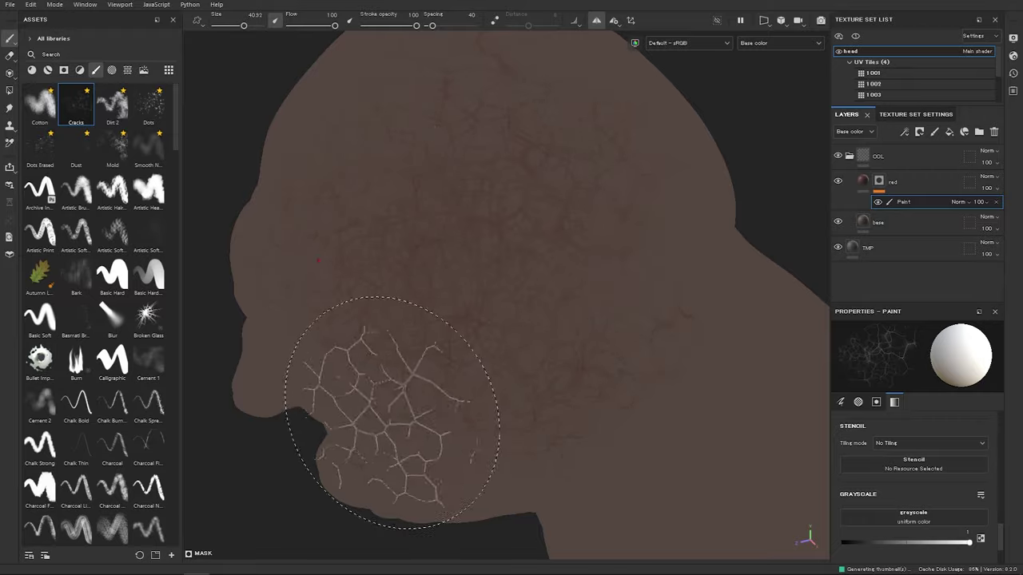
{"action": "mouse_move", "coordinate": [407, 434]}
{"action": "left_mouse_down", "text": "alt"}
{"action": "mouse_move", "coordinate": [520, 365]}
{"action": "mouse_move", "coordinate": [461, 368]}
{"action": "mouse_move", "coordinate": [376, 228]}
{"action": "mouse_move", "coordinate": [513, 234]}
{"action": "mouse_move", "coordinate": [445, 328]}
{"action": "left_mouse_up", "text": "alt"}
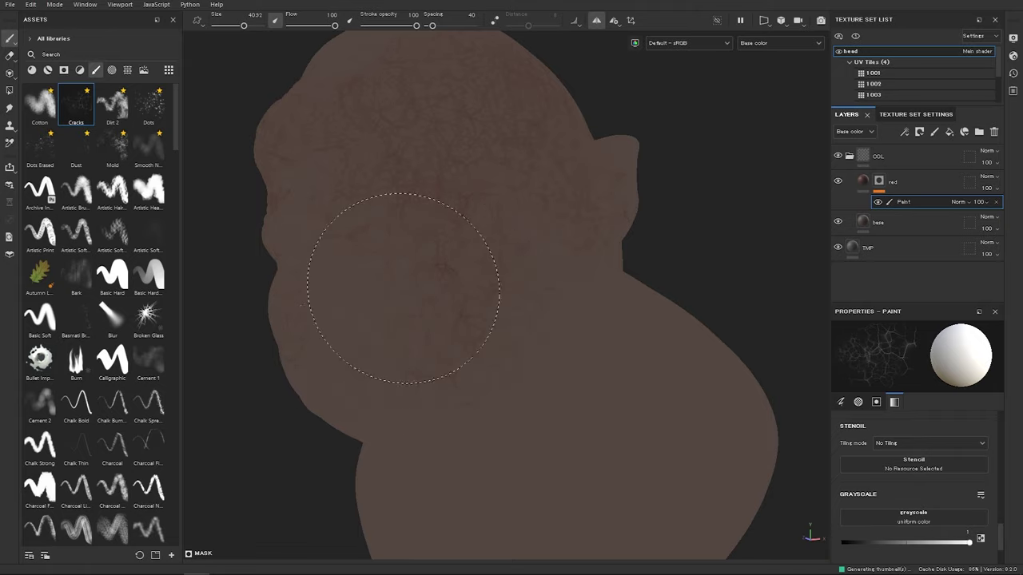
{"action": "middle_click_drag", "start_coordinate": [465, 194], "coordinate": [431, 303], "text": "alt"}
{"action": "right_click_drag", "start_coordinate": [551, 285], "coordinate": [506, 282], "text": "ctrl"}
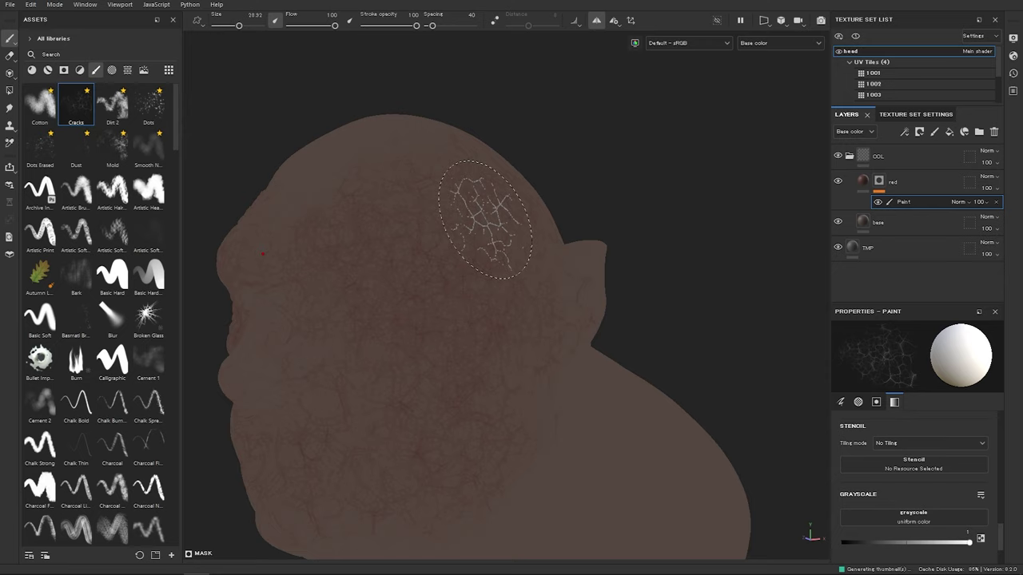
Step: Replace the red mask's paint effect with a new, empty one and choose the Cotton brush
{"action": "left_click", "coordinate": [995, 202]}
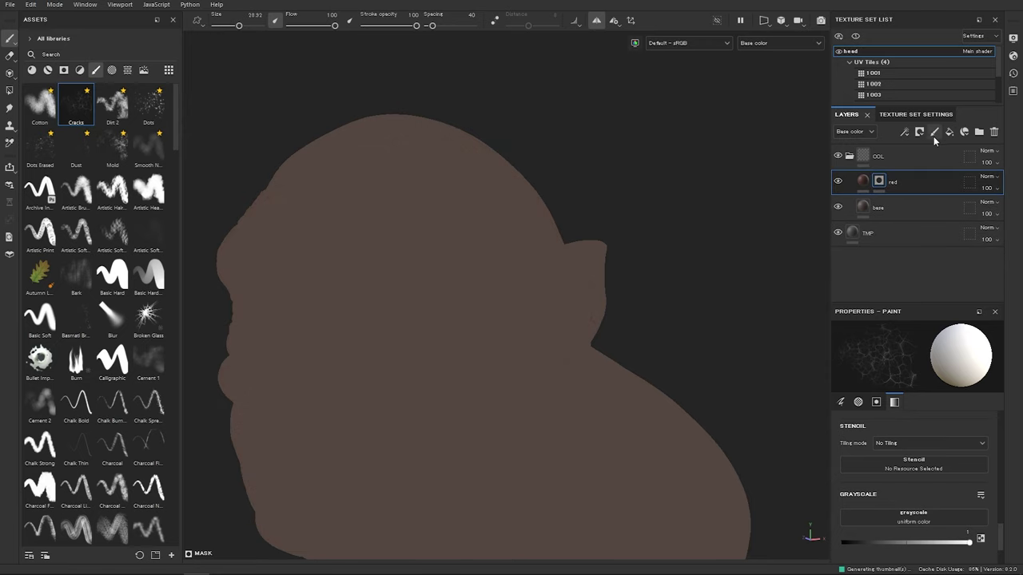
{"action": "left_click", "coordinate": [903, 132]}
{"action": "left_click", "coordinate": [932, 160]}
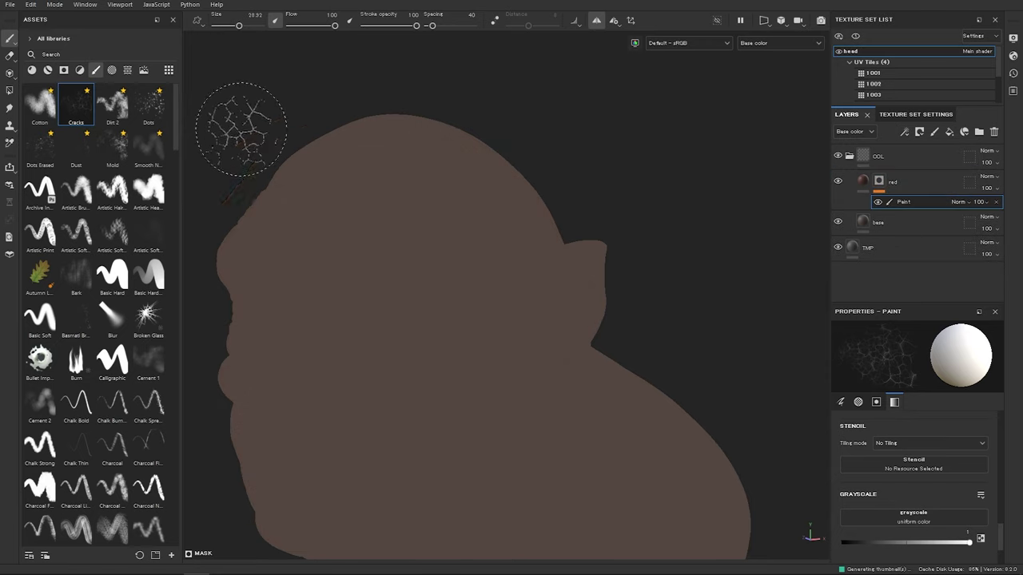
{"action": "left_click", "coordinate": [40, 106]}
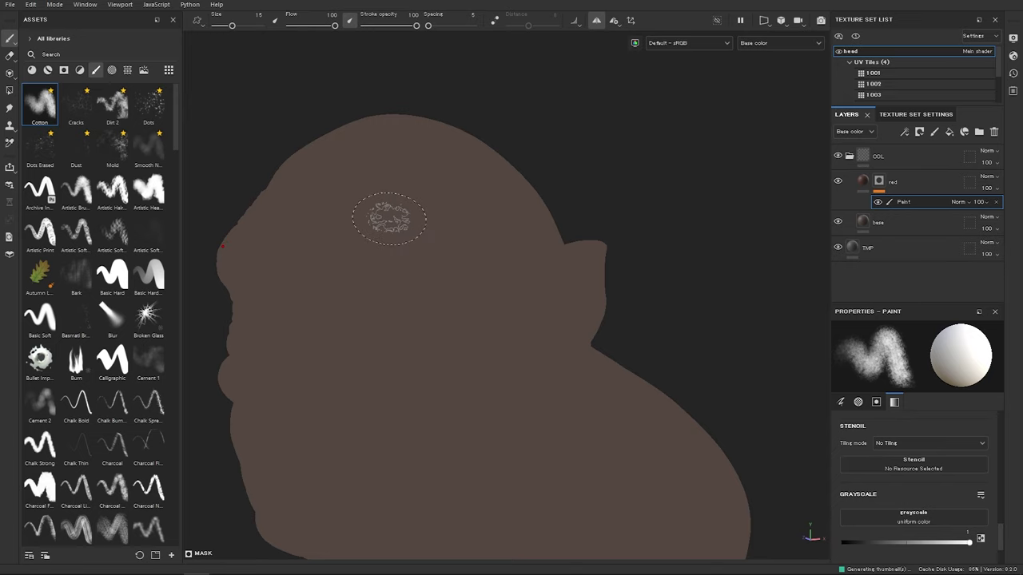
Step: Enlarge the Cotton brush to 56.46 and paint soft red patches over the side of the head
{"action": "right_click_drag", "start_coordinate": [437, 267], "coordinate": [471, 267], "text": "ctrl"}
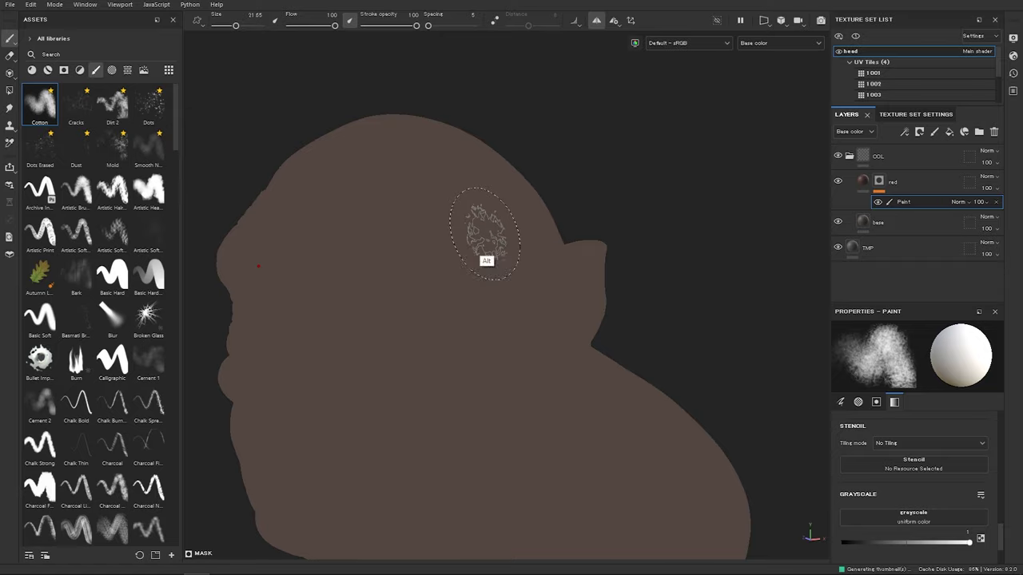
{"action": "left_click_drag", "start_coordinate": [484, 235], "coordinate": [477, 231], "text": "alt"}
{"action": "right_click_drag", "start_coordinate": [477, 231], "coordinate": [527, 231], "text": "ctrl"}
{"action": "mouse_move", "coordinate": [477, 231]}
{"action": "left_mouse_down"}
{"action": "mouse_move", "coordinate": [454, 194]}
{"action": "mouse_move", "coordinate": [393, 206]}
{"action": "mouse_move", "coordinate": [468, 343]}
{"action": "mouse_move", "coordinate": [386, 316]}
{"action": "left_mouse_up"}
{"action": "mouse_move", "coordinate": [484, 234]}
{"action": "right_mouse_down", "text": "ctrl"}
{"action": "mouse_move", "coordinate": [512, 236]}
{"action": "mouse_move", "coordinate": [488, 186]}
{"action": "right_mouse_up", "text": "ctrl"}
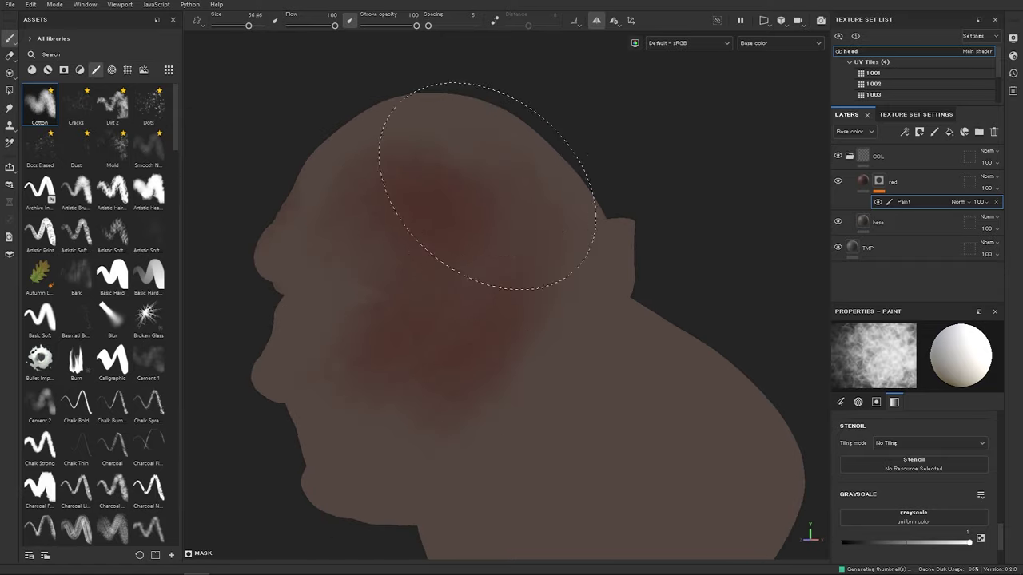
Step: Paint soft red over the cheek, jaw and brow in white, reducing the Cotton brush to 43.47
{"action": "mouse_move", "coordinate": [384, 472]}
{"action": "left_mouse_down", "text": "alt"}
{"action": "mouse_move", "coordinate": [497, 320]}
{"action": "mouse_move", "coordinate": [534, 316]}
{"action": "mouse_move", "coordinate": [315, 217]}
{"action": "mouse_move", "coordinate": [258, 251]}
{"action": "mouse_move", "coordinate": [277, 282]}
{"action": "left_mouse_up", "text": "alt"}
{"action": "key", "text": "x"}
{"action": "left_click_drag", "start_coordinate": [506, 268], "coordinate": [387, 350]}
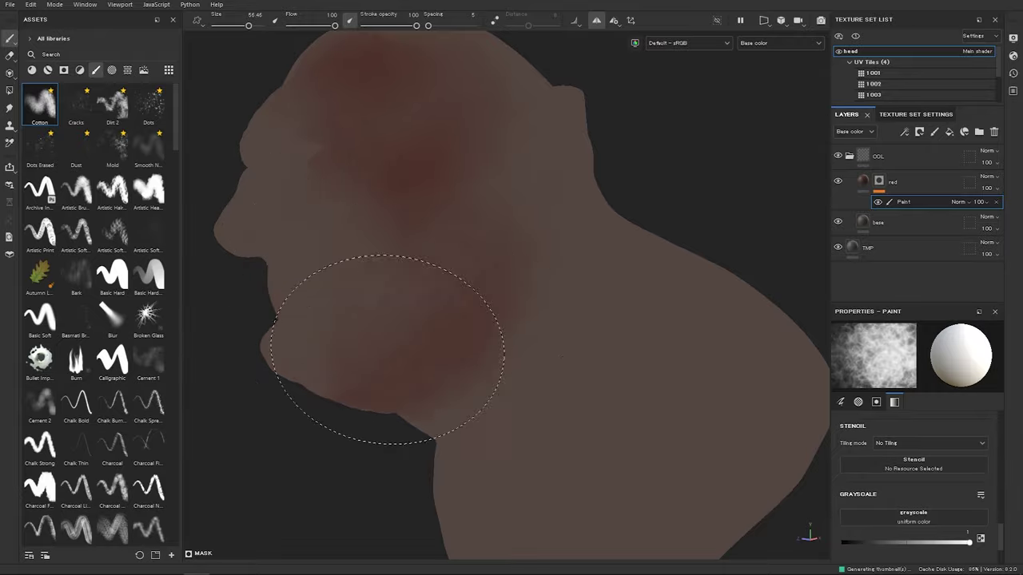
{"action": "mouse_move", "coordinate": [464, 174]}
{"action": "left_mouse_down"}
{"action": "mouse_move", "coordinate": [491, 296]}
{"action": "mouse_move", "coordinate": [431, 309]}
{"action": "left_mouse_up"}
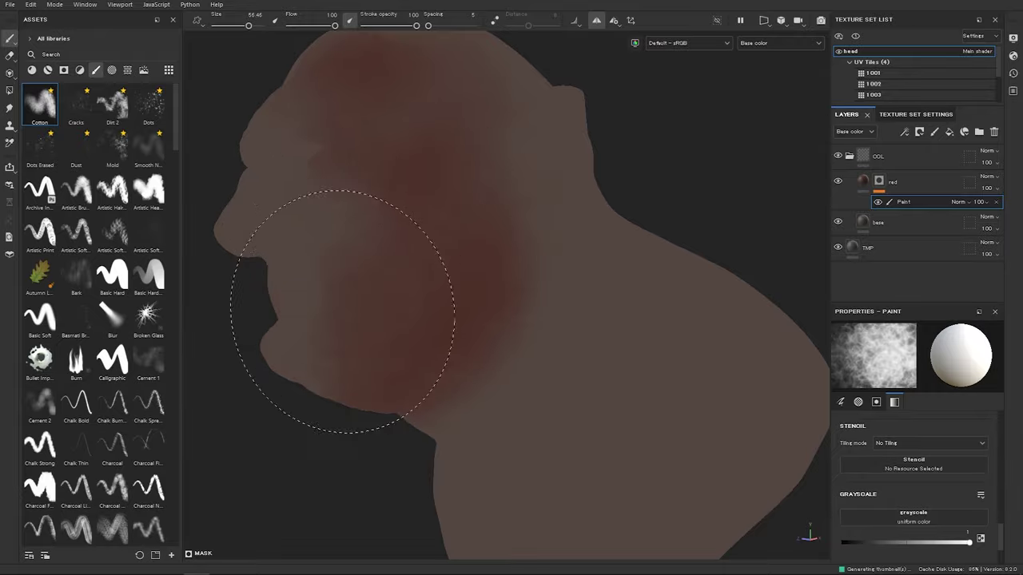
{"action": "mouse_move", "coordinate": [319, 309]}
{"action": "left_mouse_down", "text": "alt"}
{"action": "mouse_move", "coordinate": [381, 258]}
{"action": "mouse_move", "coordinate": [411, 301]}
{"action": "left_mouse_up", "text": "alt"}
{"action": "right_click_drag", "start_coordinate": [468, 263], "coordinate": [436, 237], "text": "ctrl"}
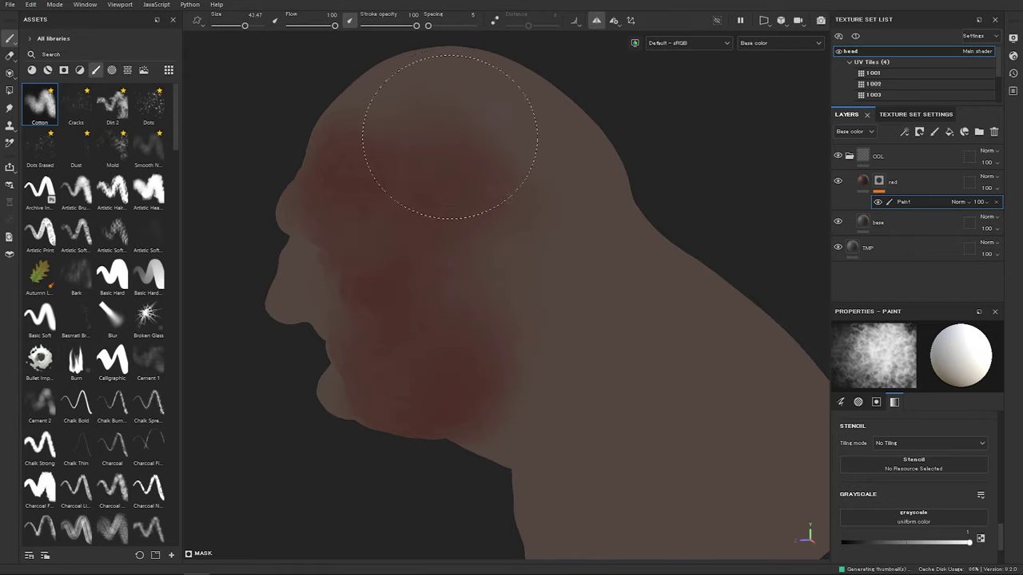
{"action": "left_click_drag", "start_coordinate": [320, 134], "coordinate": [511, 263], "text": "alt"}
Step: Clear the red from the front of the face and cheek with black at brush size 37.86
{"action": "key", "text": "x"}
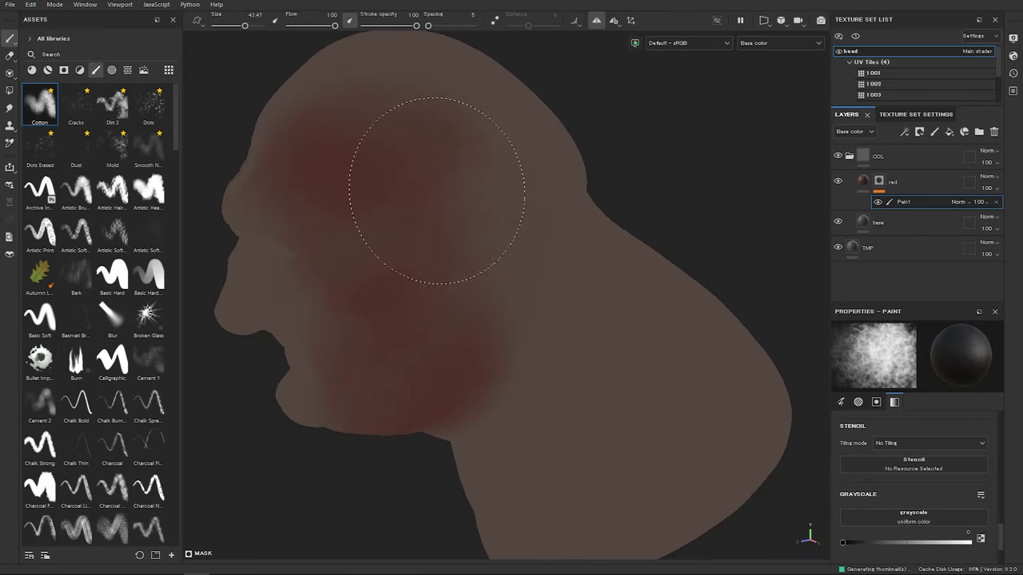
{"action": "left_click_drag", "start_coordinate": [274, 291], "coordinate": [402, 307], "text": "alt"}
{"action": "right_click_drag", "start_coordinate": [459, 319], "coordinate": [443, 318], "text": "ctrl"}
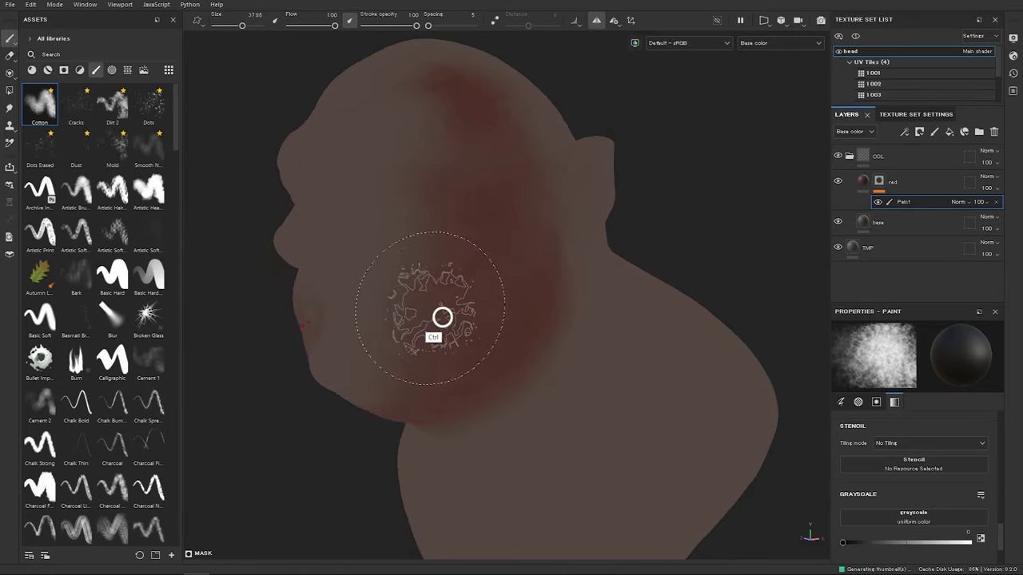
{"action": "left_click_drag", "start_coordinate": [349, 318], "coordinate": [352, 304]}
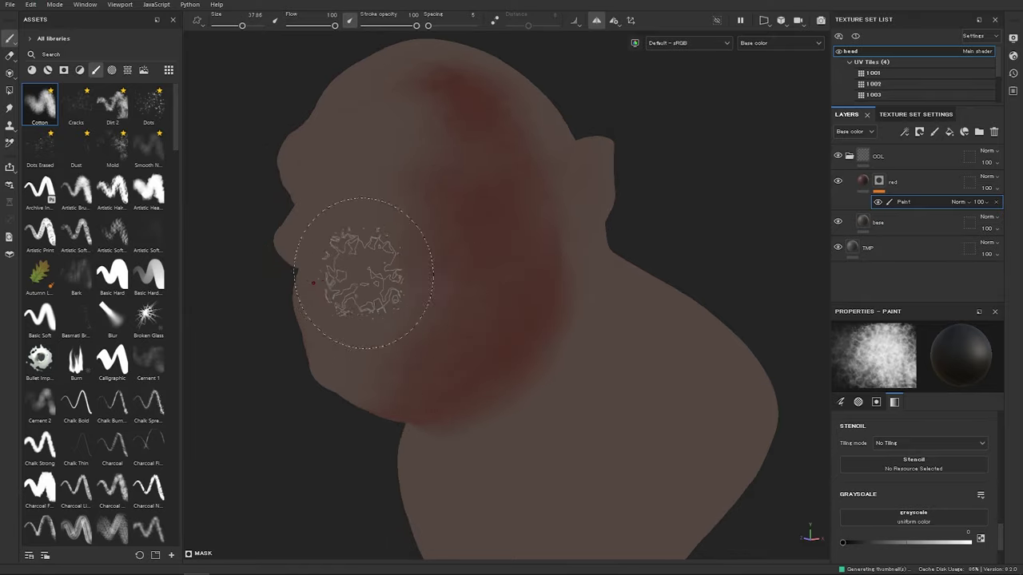
Step: Choose the Smooth brush and paint smooth red over the back of the head and neck in white at size 54.44
{"action": "left_click", "coordinate": [151, 150]}
{"action": "middle_click_drag", "start_coordinate": [444, 195], "coordinate": [369, 282], "text": "alt"}
{"action": "left_click_drag", "start_coordinate": [455, 295], "coordinate": [356, 318], "text": "alt"}
{"action": "middle_click_drag", "start_coordinate": [497, 277], "coordinate": [326, 263], "text": "alt"}
{"action": "right_click_drag", "start_coordinate": [326, 263], "coordinate": [394, 254], "text": "ctrl"}
{"action": "left_click_drag", "start_coordinate": [374, 221], "coordinate": [479, 225], "text": "alt"}
{"action": "key", "text": "x"}
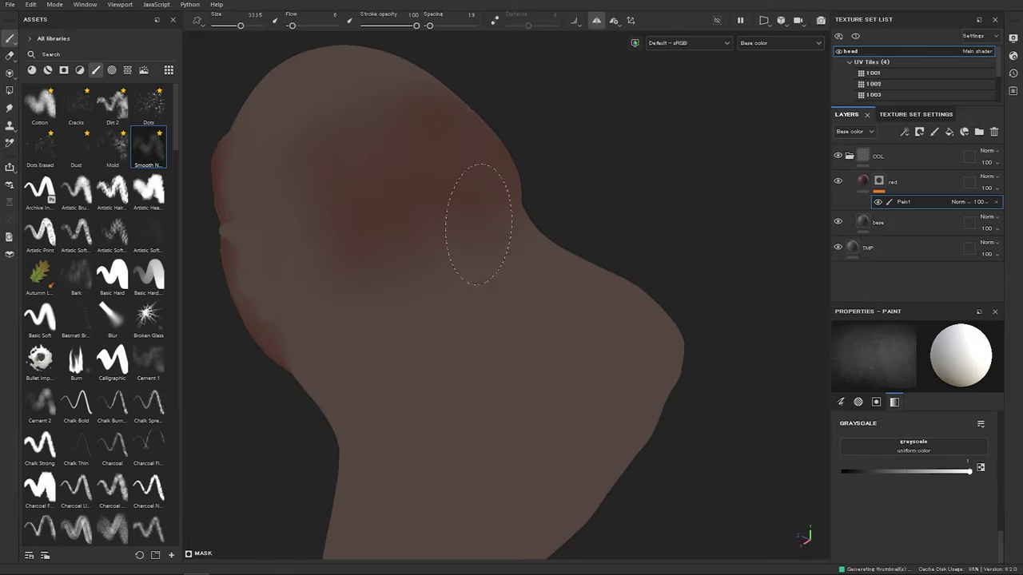
{"action": "mouse_move", "coordinate": [479, 224]}
{"action": "right_mouse_down", "text": "ctrl"}
{"action": "mouse_move", "coordinate": [455, 270]}
{"action": "mouse_move", "coordinate": [464, 256]}
{"action": "right_mouse_up", "text": "ctrl"}
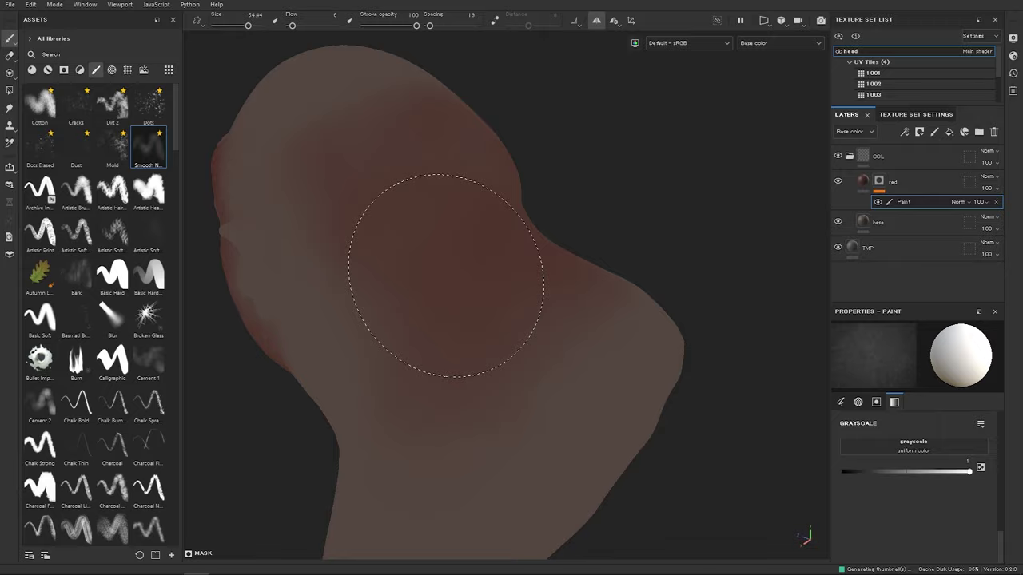
Step: Spread the smooth red down the upper back, and thin it out on the side of the head with black
{"action": "mouse_move", "coordinate": [405, 221]}
{"action": "left_mouse_down", "text": "alt"}
{"action": "mouse_move", "coordinate": [479, 327]}
{"action": "mouse_move", "coordinate": [446, 236]}
{"action": "left_mouse_up", "text": "alt"}
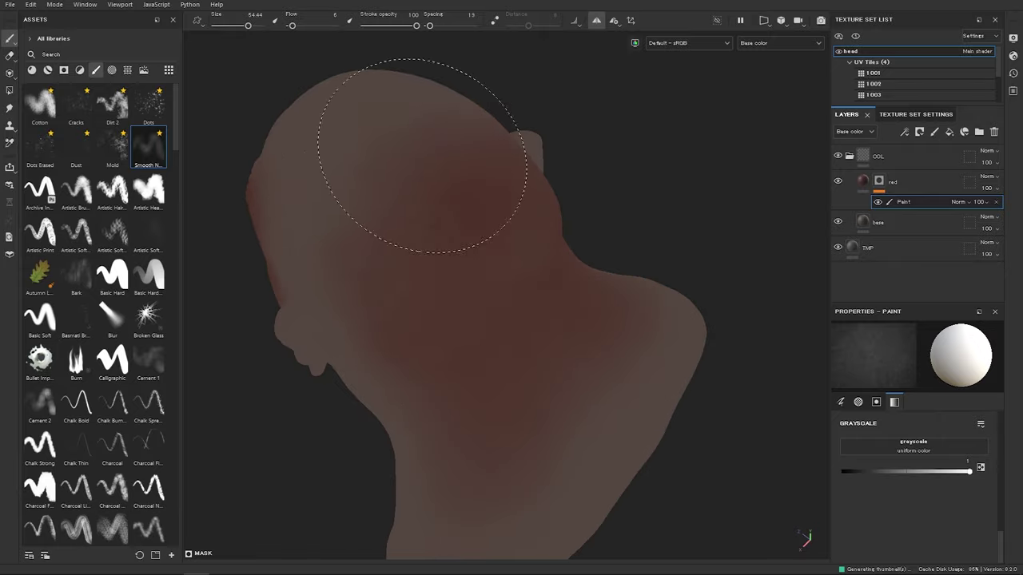
{"action": "left_click_drag", "start_coordinate": [312, 174], "coordinate": [362, 168], "text": "alt"}
{"action": "key", "text": "x"}
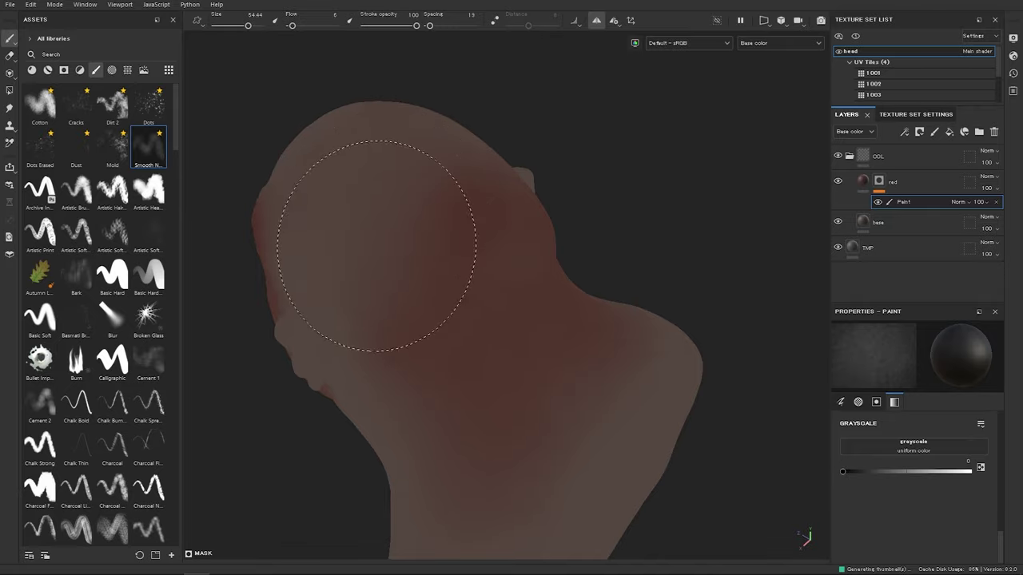
{"action": "mouse_move", "coordinate": [429, 235]}
{"action": "left_mouse_down", "text": "alt"}
{"action": "mouse_move", "coordinate": [452, 392]}
{"action": "mouse_move", "coordinate": [562, 263]}
{"action": "mouse_move", "coordinate": [511, 348]}
{"action": "mouse_move", "coordinate": [484, 270]}
{"action": "mouse_move", "coordinate": [503, 280]}
{"action": "left_mouse_up", "text": "alt"}
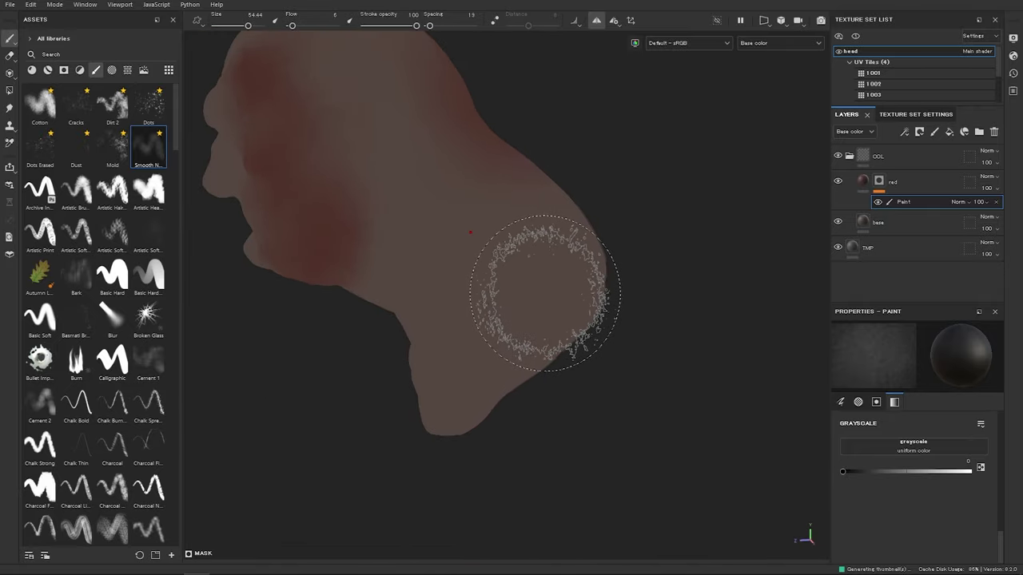
Step: Enlarge the Smooth brush to 77.05 and paint red over the shoulder and chest in white
{"action": "right_click_drag", "start_coordinate": [542, 295], "coordinate": [569, 292], "text": "ctrl"}
{"action": "key", "text": "x"}
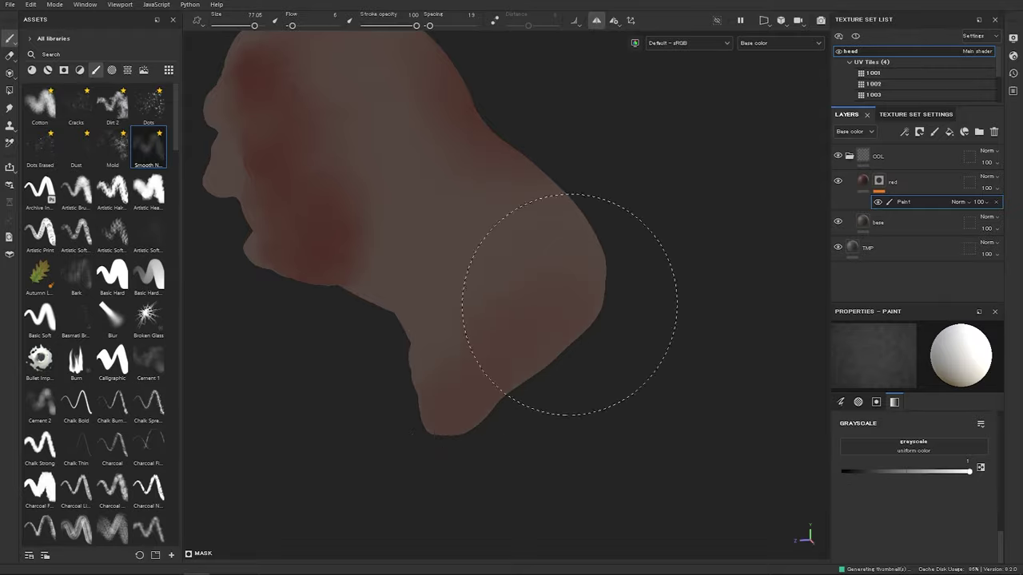
{"action": "left_click_drag", "start_coordinate": [481, 367], "coordinate": [458, 410], "text": "alt"}
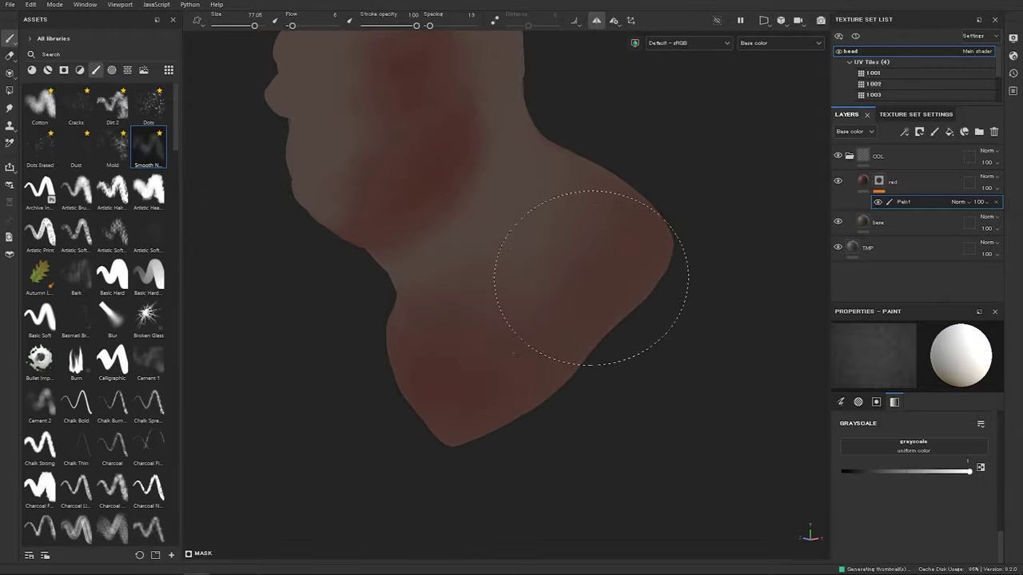
{"action": "mouse_move", "coordinate": [410, 343]}
{"action": "left_mouse_down", "text": "alt"}
{"action": "mouse_move", "coordinate": [434, 378]}
{"action": "mouse_move", "coordinate": [589, 330]}
{"action": "mouse_move", "coordinate": [335, 262]}
{"action": "mouse_move", "coordinate": [504, 293]}
{"action": "mouse_move", "coordinate": [394, 327]}
{"action": "mouse_move", "coordinate": [363, 268]}
{"action": "left_mouse_up", "text": "alt"}
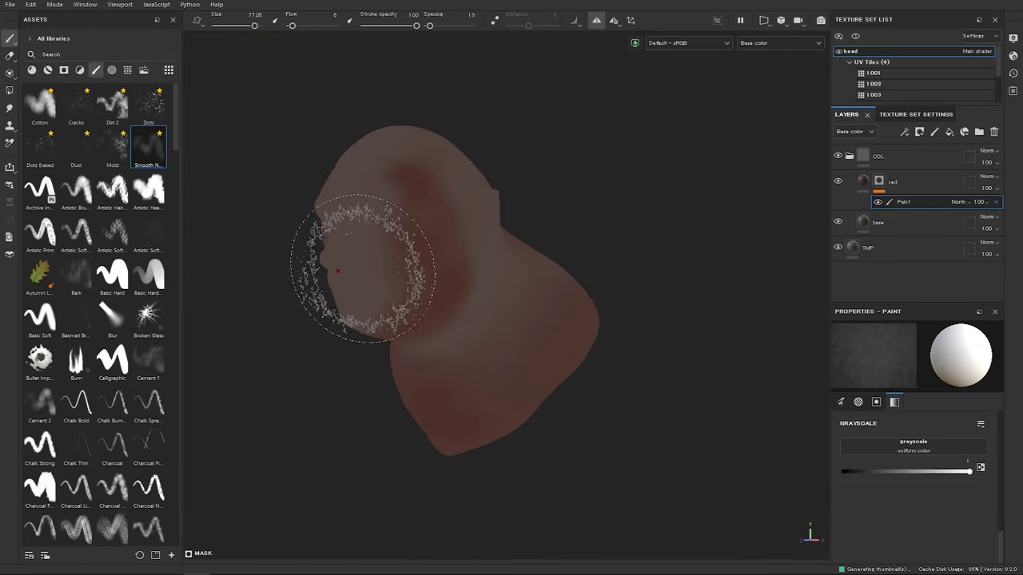
Step: Undo the red strokes painted with the Cotton and Smooth brushes, and choose the Mold brush
{"action": "key", "text": "ctrl+z"}
{"action": "key", "text": "ctrl+z"}
{"action": "key", "text": "ctrl+z"}
{"action": "left_click", "coordinate": [119, 151]}
{"action": "right_click_drag", "start_coordinate": [404, 210], "coordinate": [616, 323], "text": "alt"}
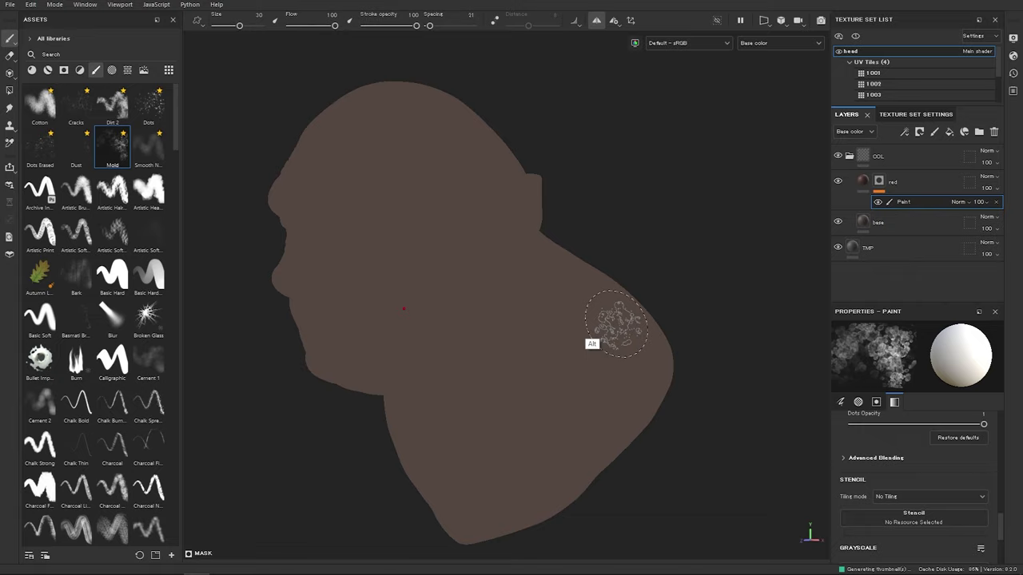
Step: Enlarge the Mold brush to 55 and paint mottled red over the face and side of the head
{"action": "right_click_drag", "start_coordinate": [463, 251], "coordinate": [511, 251], "text": "ctrl"}
{"action": "mouse_move", "coordinate": [464, 251]}
{"action": "left_mouse_down"}
{"action": "mouse_move", "coordinate": [358, 251]}
{"action": "mouse_move", "coordinate": [364, 284]}
{"action": "mouse_move", "coordinate": [444, 225]}
{"action": "left_mouse_up"}
{"action": "mouse_move", "coordinate": [442, 187]}
{"action": "left_mouse_down", "text": "alt"}
{"action": "mouse_move", "coordinate": [610, 313]}
{"action": "mouse_move", "coordinate": [374, 259]}
{"action": "mouse_move", "coordinate": [323, 170]}
{"action": "left_mouse_up", "text": "alt"}
{"action": "left_click_drag", "start_coordinate": [416, 257], "coordinate": [440, 260]}
Step: Continue the mottled red over the neck, chest, shoulder and back of the head with the Mold brush
{"action": "middle_click_drag", "start_coordinate": [529, 450], "coordinate": [516, 280], "text": "alt"}
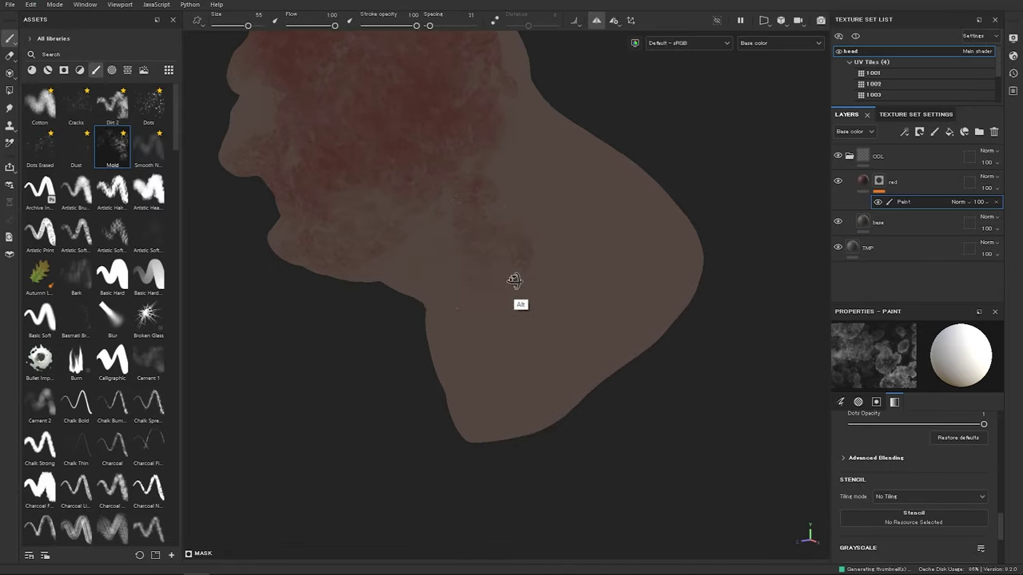
{"action": "left_click_drag", "start_coordinate": [516, 280], "coordinate": [485, 299], "text": "alt"}
{"action": "mouse_move", "coordinate": [527, 324]}
{"action": "left_mouse_down"}
{"action": "mouse_move", "coordinate": [458, 371]}
{"action": "mouse_move", "coordinate": [425, 172]}
{"action": "mouse_move", "coordinate": [434, 445]}
{"action": "mouse_move", "coordinate": [536, 313]}
{"action": "mouse_move", "coordinate": [324, 138]}
{"action": "mouse_move", "coordinate": [530, 376]}
{"action": "left_mouse_up"}
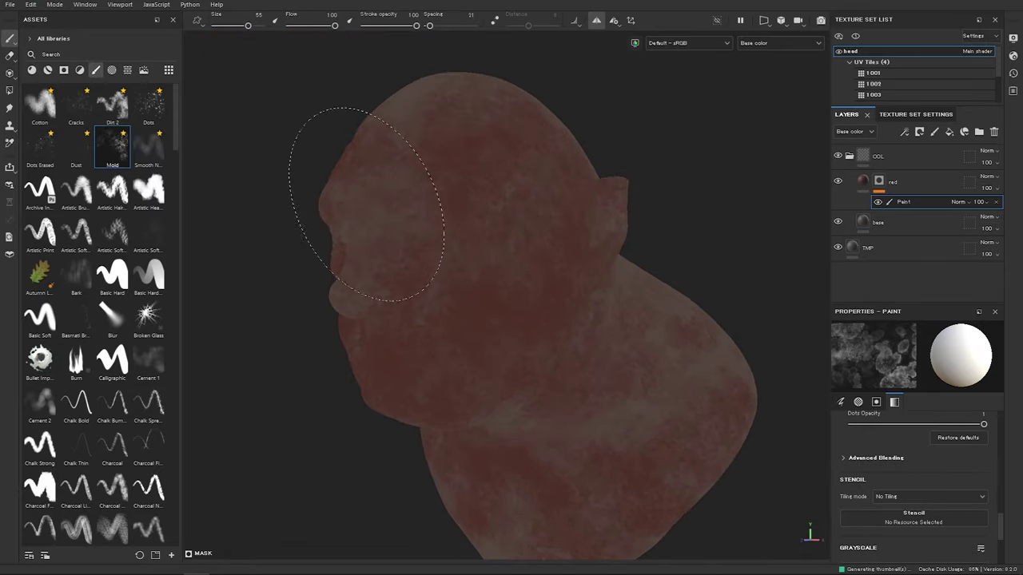
{"action": "mouse_move", "coordinate": [531, 145]}
{"action": "left_mouse_down", "text": "alt"}
{"action": "mouse_move", "coordinate": [477, 360]}
{"action": "mouse_move", "coordinate": [550, 322]}
{"action": "mouse_move", "coordinate": [616, 342]}
{"action": "left_mouse_up", "text": "alt"}
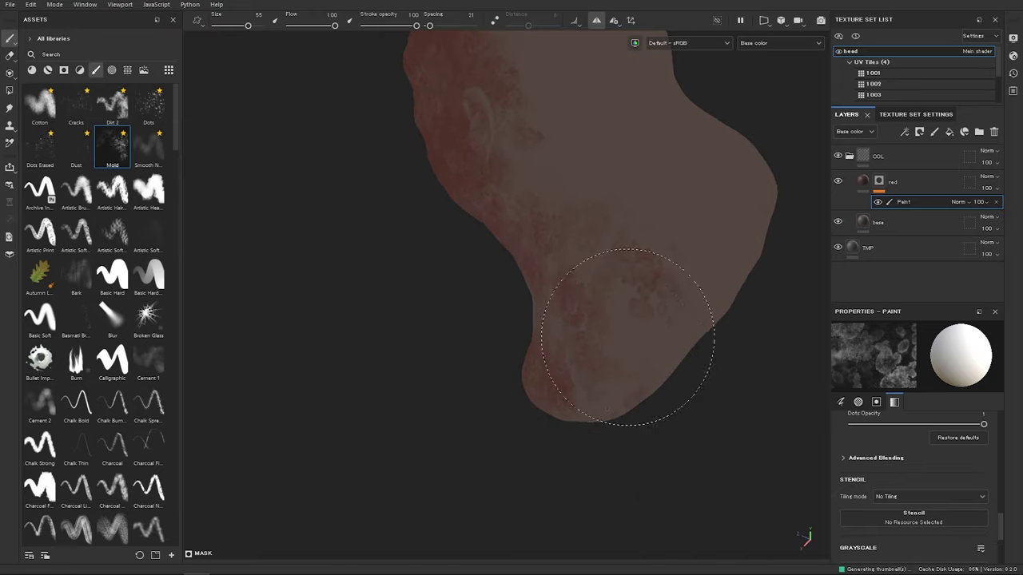
{"action": "left_click_drag", "start_coordinate": [577, 175], "coordinate": [543, 201], "text": "alt"}
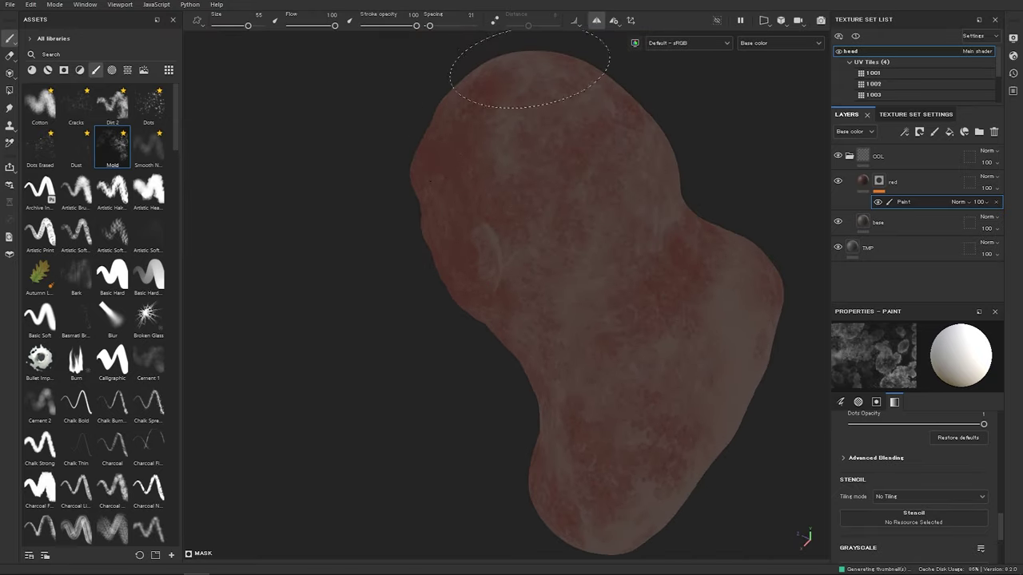
Step: Thin out the mottled red on the face, cheek and neck with black, enlarging the Mold brush to 64.57
{"action": "mouse_move", "coordinate": [530, 46]}
{"action": "left_mouse_down", "text": "alt"}
{"action": "mouse_move", "coordinate": [693, 203]}
{"action": "mouse_move", "coordinate": [516, 227]}
{"action": "left_mouse_up", "text": "alt"}
{"action": "right_click_drag", "start_coordinate": [500, 231], "coordinate": [525, 231], "text": "ctrl"}
{"action": "key", "text": "x"}
{"action": "mouse_move", "coordinate": [495, 300]}
{"action": "left_mouse_down"}
{"action": "mouse_move", "coordinate": [470, 283]}
{"action": "mouse_move", "coordinate": [439, 184]}
{"action": "left_mouse_up"}
{"action": "left_click_drag", "start_coordinate": [464, 339], "coordinate": [605, 319], "text": "alt"}
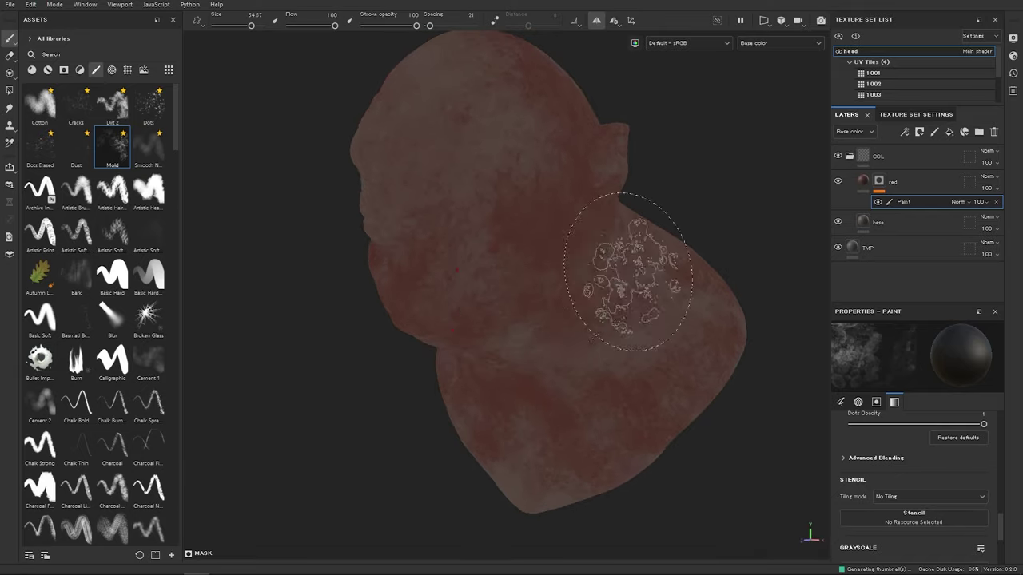
{"action": "left_click_drag", "start_coordinate": [1002, 514], "coordinate": [998, 544]}
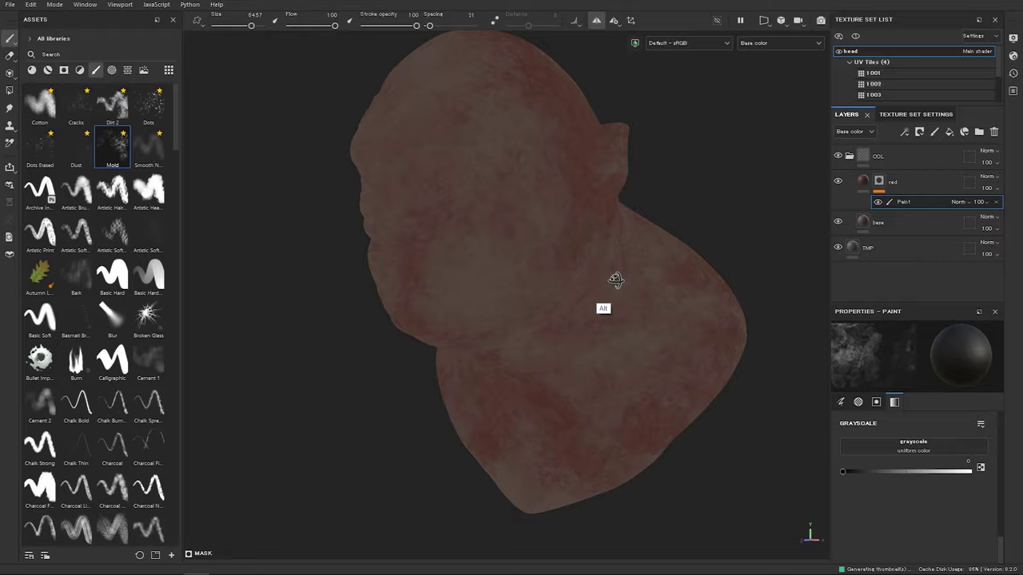
Step: Add mottled red back around the jaw and side of the neck with the Mold brush in white
{"action": "left_click_drag", "start_coordinate": [615, 279], "coordinate": [548, 276], "text": "alt"}
{"action": "left_click_drag", "start_coordinate": [410, 314], "coordinate": [477, 280], "text": "alt"}
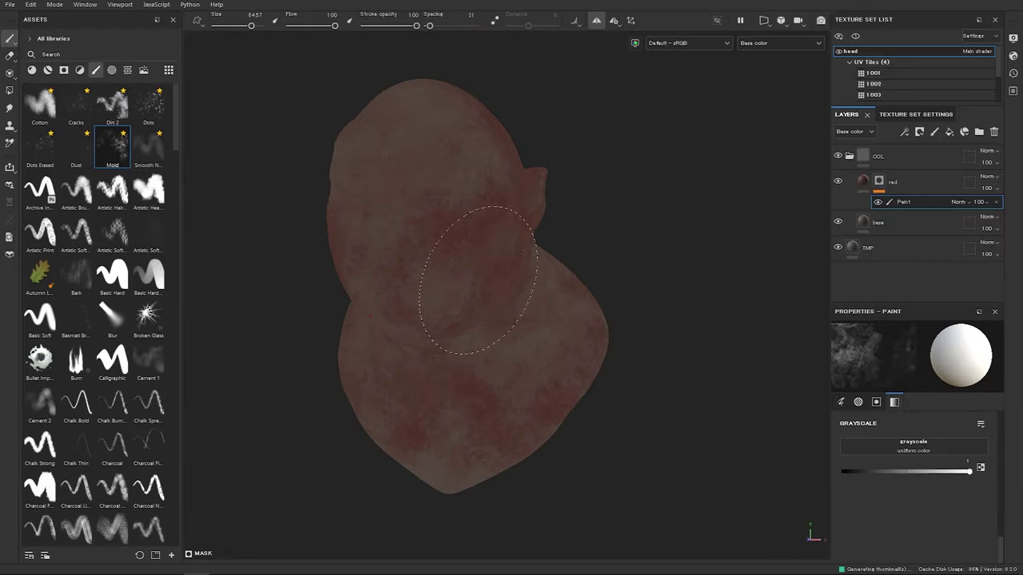
{"action": "left_click_drag", "start_coordinate": [383, 188], "coordinate": [540, 280], "text": "alt"}
Step: Break up the mottled red on the side and back of the head with the Mold brush in black
{"action": "key", "text": "x"}
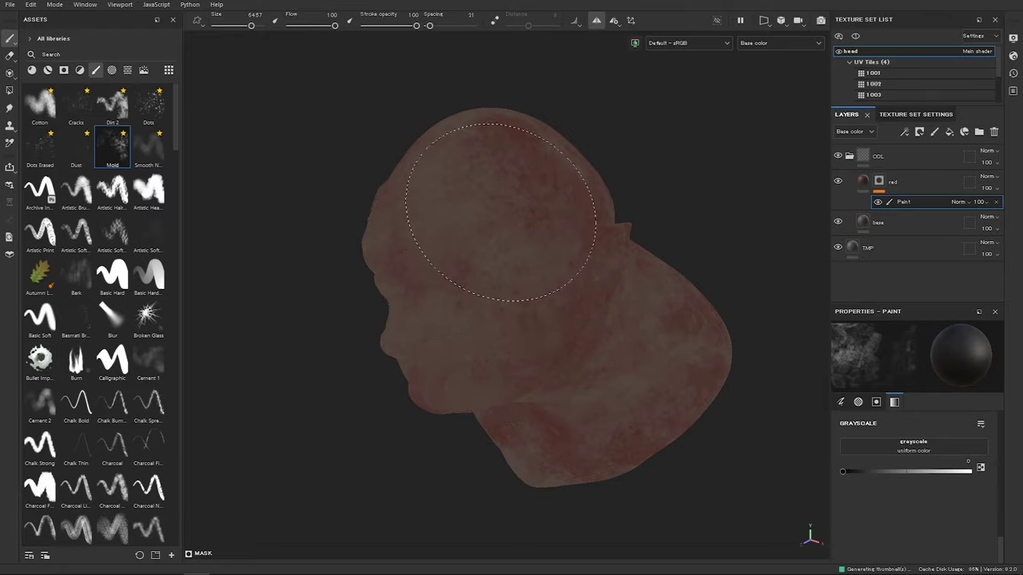
{"action": "mouse_move", "coordinate": [526, 288]}
{"action": "left_mouse_down", "text": "alt"}
{"action": "mouse_move", "coordinate": [554, 221]}
{"action": "mouse_move", "coordinate": [533, 148]}
{"action": "mouse_move", "coordinate": [506, 228]}
{"action": "mouse_move", "coordinate": [536, 269]}
{"action": "mouse_move", "coordinate": [466, 269]}
{"action": "mouse_move", "coordinate": [591, 267]}
{"action": "left_mouse_up", "text": "alt"}
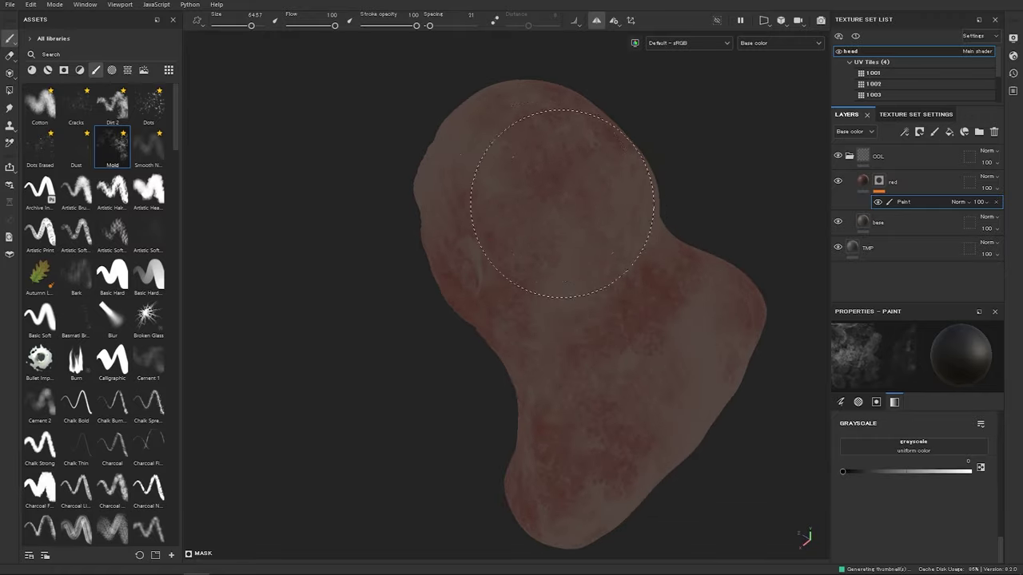
{"action": "mouse_move", "coordinate": [673, 314]}
{"action": "left_mouse_down", "text": "alt"}
{"action": "mouse_move", "coordinate": [532, 304]}
{"action": "mouse_move", "coordinate": [680, 326]}
{"action": "left_mouse_up", "text": "alt"}
Step: Build up mottled red over the upper back, shoulder and top of the head with the Mold brush in white
{"action": "key", "text": "x"}
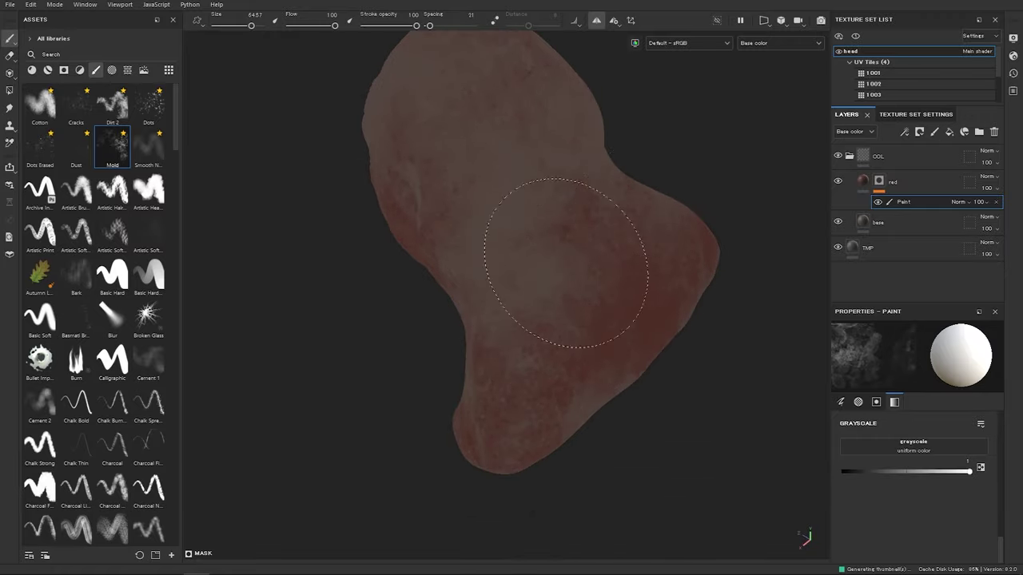
{"action": "mouse_move", "coordinate": [472, 125]}
{"action": "left_mouse_down", "text": "alt"}
{"action": "mouse_move", "coordinate": [497, 383]}
{"action": "mouse_move", "coordinate": [445, 174]}
{"action": "mouse_move", "coordinate": [605, 232]}
{"action": "mouse_move", "coordinate": [530, 269]}
{"action": "left_mouse_up", "text": "alt"}
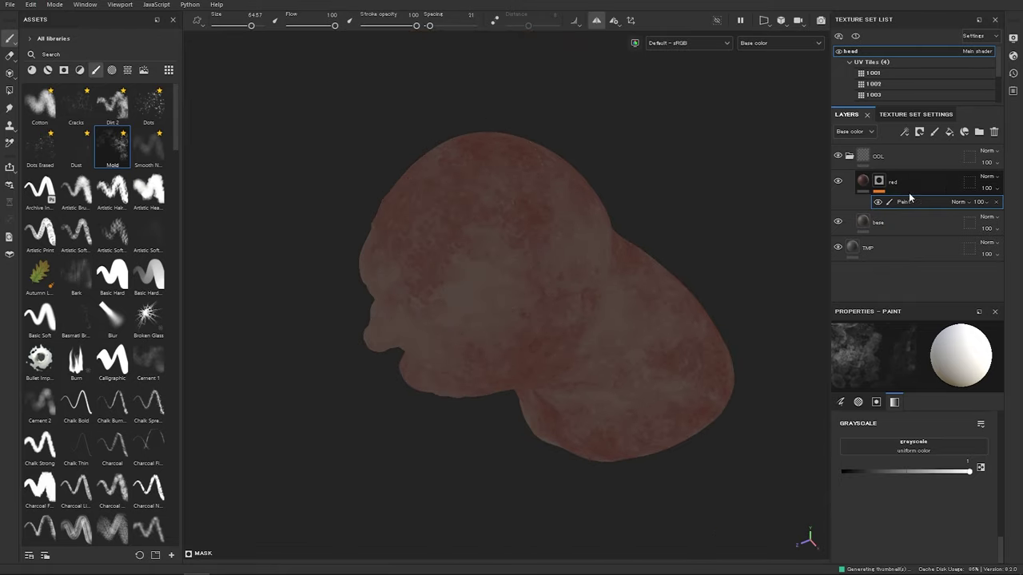
Step: Replace the painted effect on the red layer's mask with a new, empty Paint effect
{"action": "left_click", "coordinate": [1002, 206]}
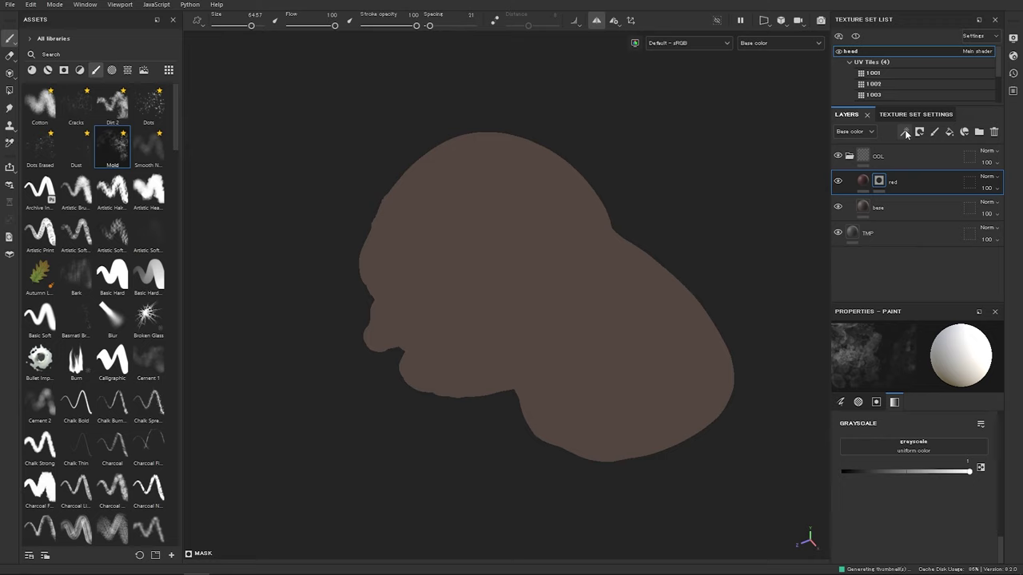
{"action": "left_click", "coordinate": [904, 131]}
{"action": "left_click", "coordinate": [931, 159]}
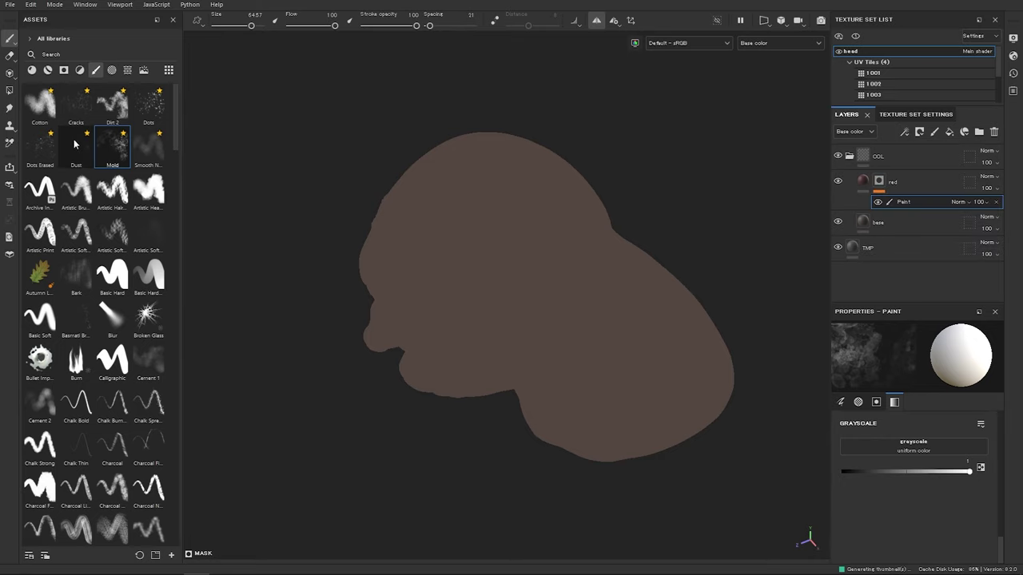
Step: Try fine red speckles over the forehead, temple and cheek with the Dust brush in white
{"action": "left_click", "coordinate": [76, 146]}
{"action": "right_click_drag", "start_coordinate": [525, 219], "coordinate": [554, 240], "text": "ctrl"}
{"action": "right_click_drag", "start_coordinate": [555, 242], "coordinate": [661, 293], "text": "alt"}
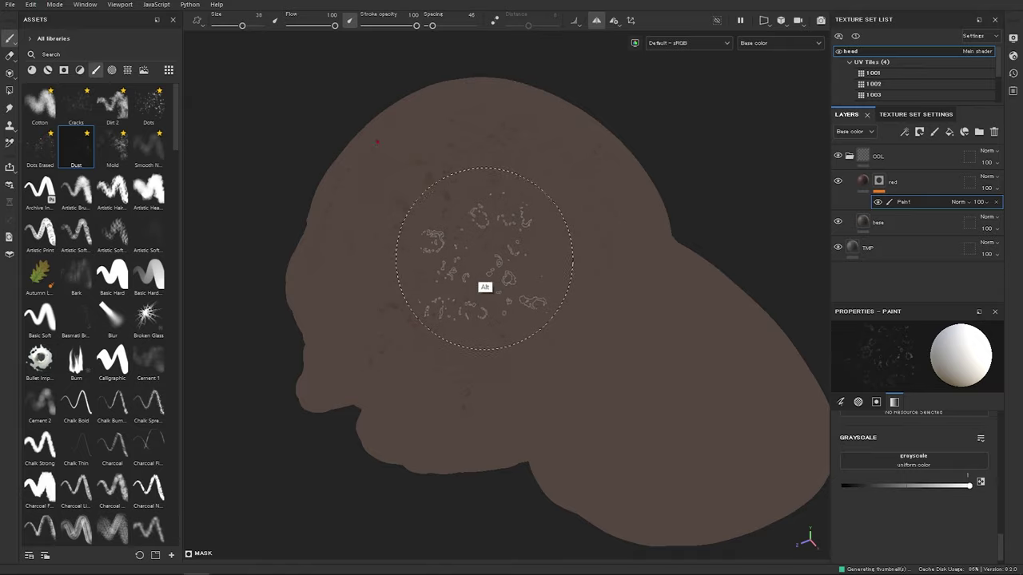
{"action": "mouse_move", "coordinate": [479, 285]}
{"action": "left_mouse_down", "text": "alt"}
{"action": "mouse_move", "coordinate": [714, 327]}
{"action": "mouse_move", "coordinate": [559, 239]}
{"action": "left_mouse_up", "text": "alt"}
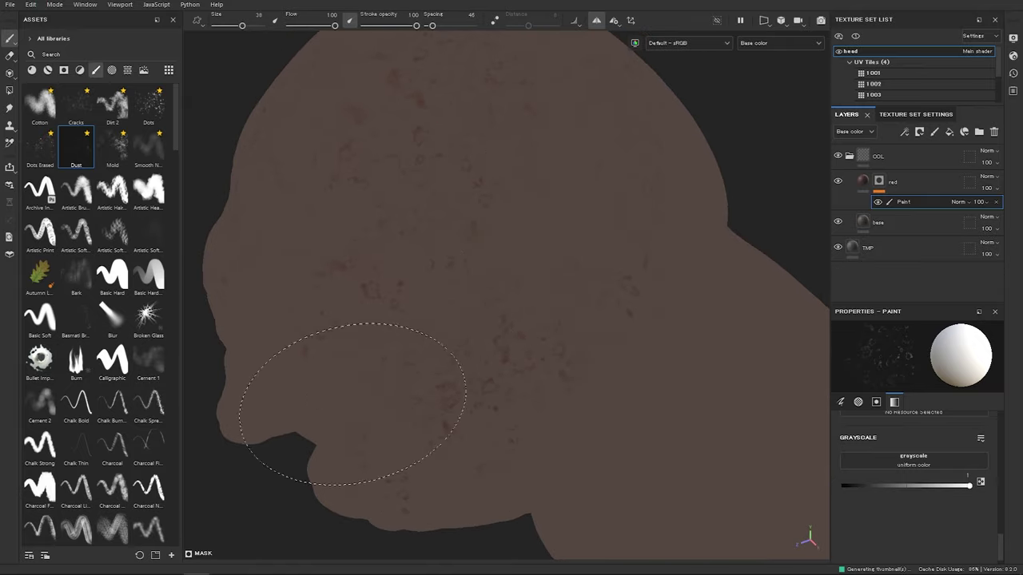
{"action": "left_click_drag", "start_coordinate": [445, 290], "coordinate": [659, 194], "text": "alt"}
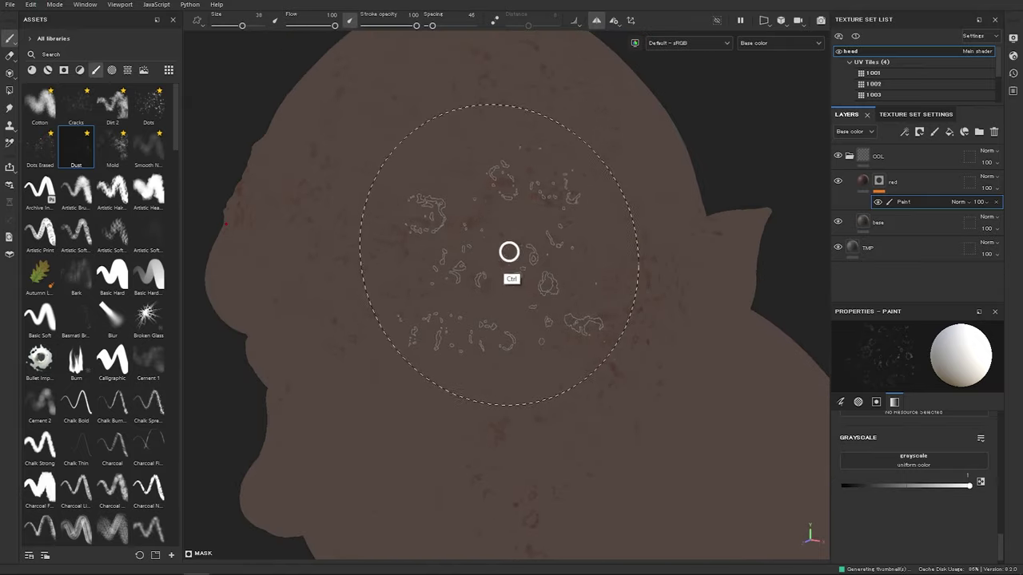
{"action": "right_click_drag", "start_coordinate": [509, 251], "coordinate": [481, 253], "text": "ctrl"}
{"action": "mouse_move", "coordinate": [457, 217]}
{"action": "right_mouse_down", "text": "ctrl"}
{"action": "mouse_move", "coordinate": [548, 279]}
{"action": "mouse_move", "coordinate": [503, 182]}
{"action": "right_mouse_up", "text": "ctrl"}
{"action": "left_click_drag", "start_coordinate": [484, 384], "coordinate": [462, 302], "text": "alt"}
{"action": "left_click_drag", "start_coordinate": [671, 300], "coordinate": [559, 286], "text": "alt"}
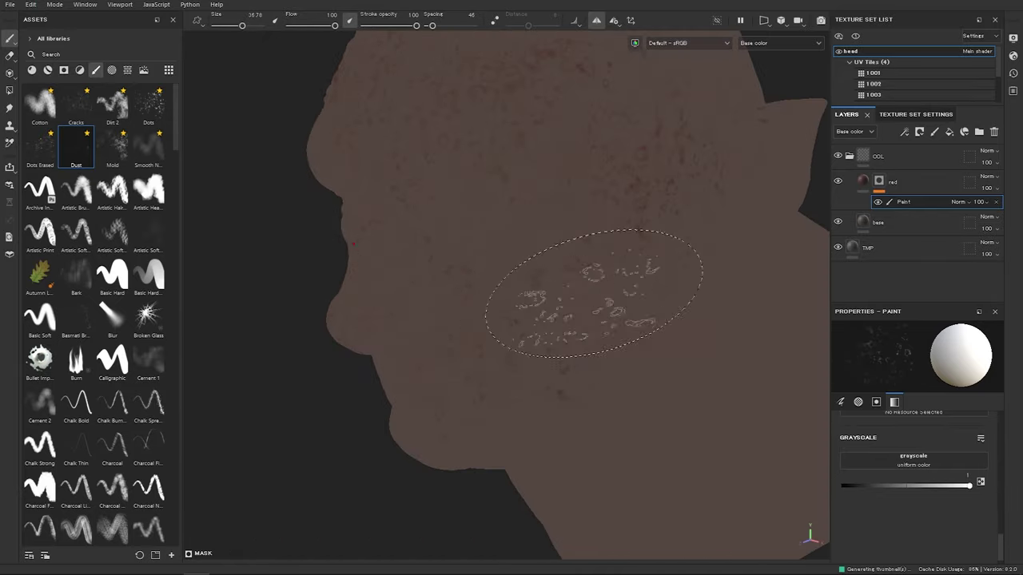
Step: Thin out the Dust speckles on the side of the head with black, and add more near the ear with white
{"action": "key", "text": "x"}
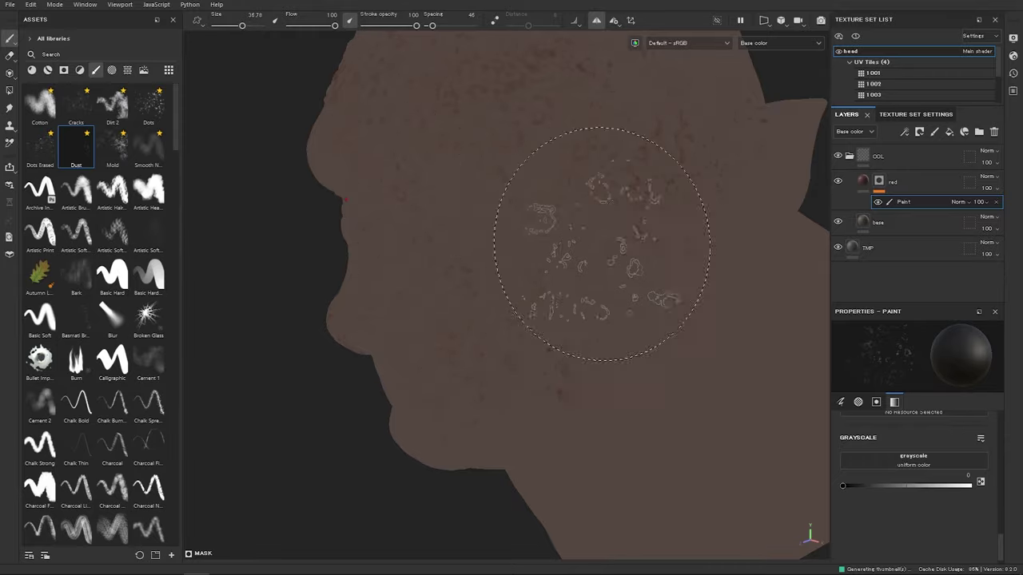
{"action": "mouse_move", "coordinate": [729, 385]}
{"action": "left_mouse_down", "text": "alt"}
{"action": "mouse_move", "coordinate": [596, 301]}
{"action": "mouse_move", "coordinate": [543, 147]}
{"action": "left_mouse_up", "text": "alt"}
{"action": "key", "text": "x"}
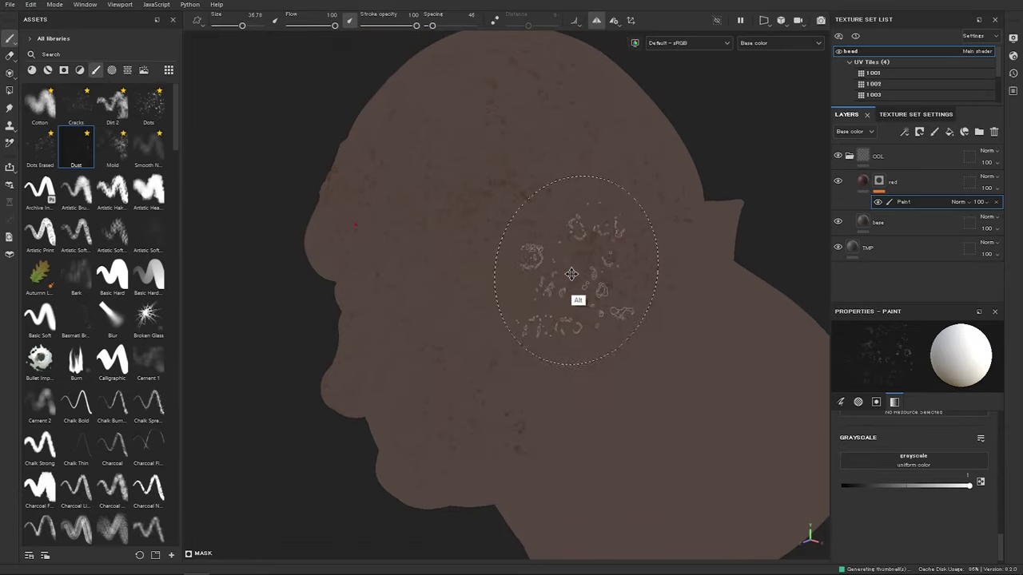
{"action": "left_click_drag", "start_coordinate": [577, 296], "coordinate": [485, 286], "text": "alt"}
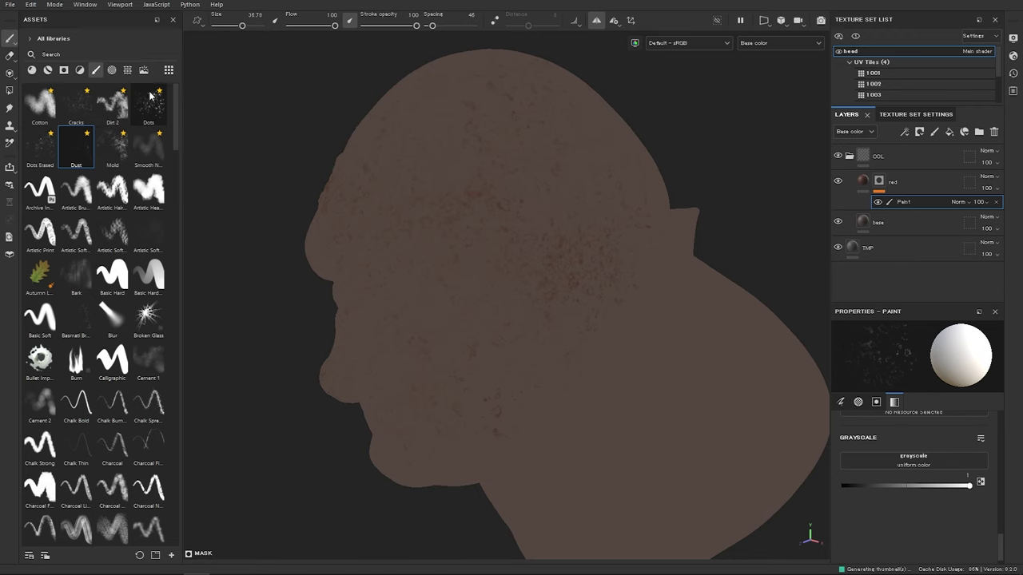
Step: Find the "kyles" brushes and try branching vein lines and jagged torn patches over the side of the head
{"action": "left_click", "coordinate": [101, 54]}
{"action": "type", "text": "kyles"}
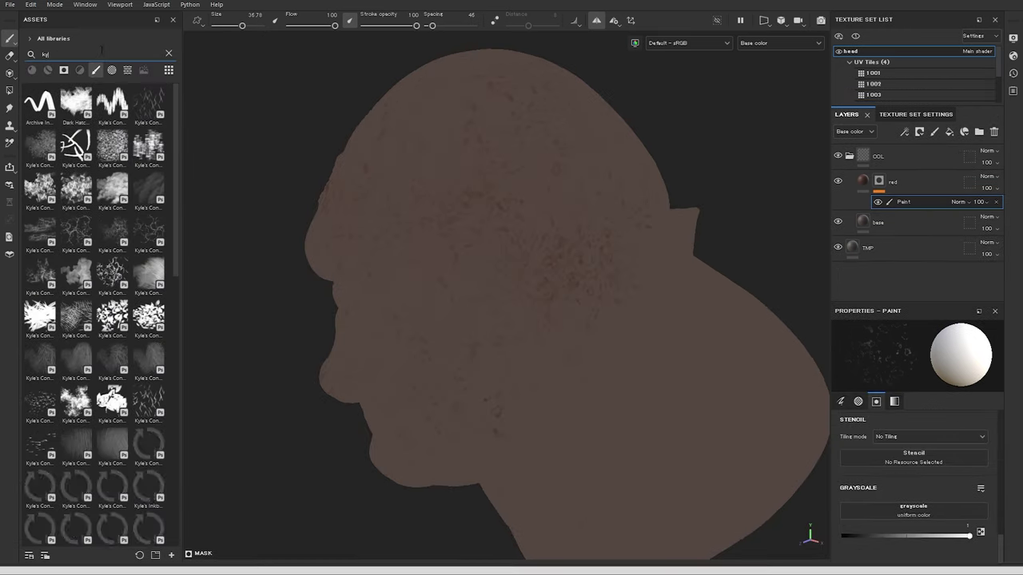
{"action": "left_click", "coordinate": [148, 237]}
{"action": "middle_click_drag", "start_coordinate": [521, 221], "coordinate": [360, 301], "text": "alt"}
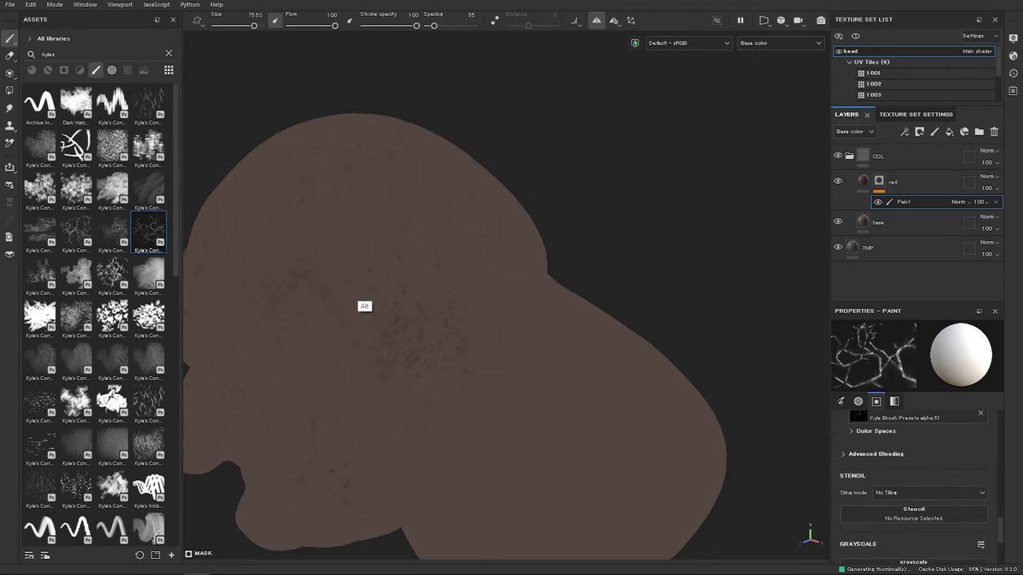
{"action": "left_click_drag", "start_coordinate": [360, 302], "coordinate": [478, 260], "text": "alt"}
{"action": "mouse_move", "coordinate": [479, 260]}
{"action": "right_mouse_down", "text": "ctrl"}
{"action": "mouse_move", "coordinate": [473, 290]}
{"action": "mouse_move", "coordinate": [447, 290]}
{"action": "right_mouse_up", "text": "ctrl"}
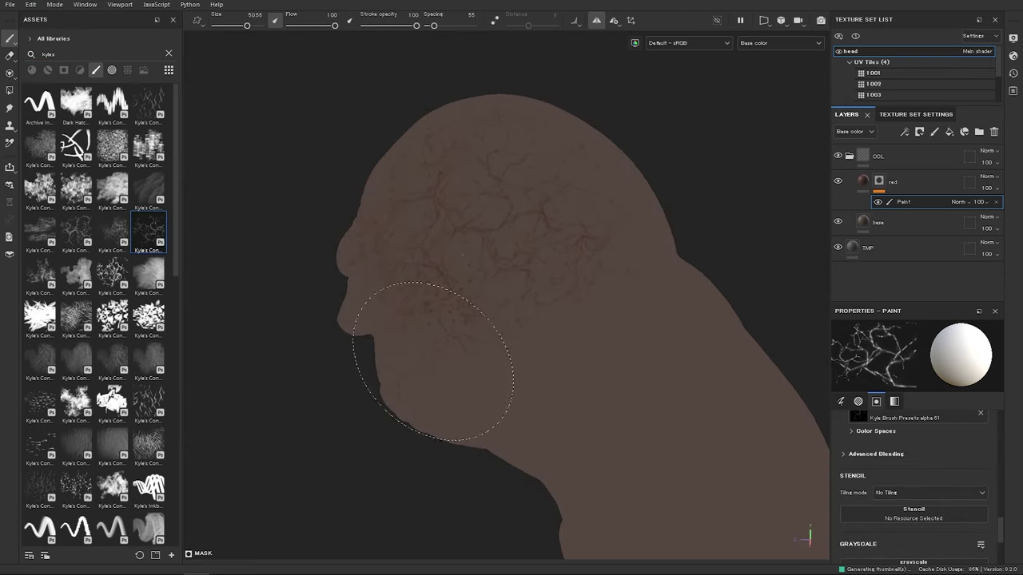
{"action": "left_click", "coordinate": [111, 400]}
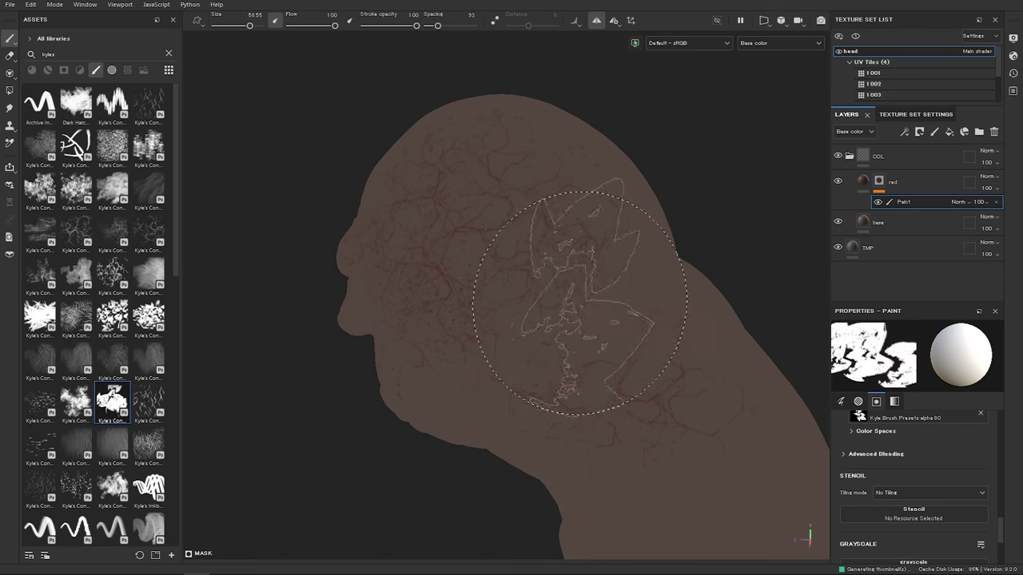
{"action": "mouse_move", "coordinate": [548, 297]}
{"action": "left_mouse_down"}
{"action": "mouse_move", "coordinate": [470, 254]}
{"action": "mouse_move", "coordinate": [419, 343]}
{"action": "mouse_move", "coordinate": [501, 407]}
{"action": "left_mouse_up"}
Step: Replace the test Paint effect on the red layer's mask with an empty one and choose the Mold brush
{"action": "left_click", "coordinate": [913, 183]}
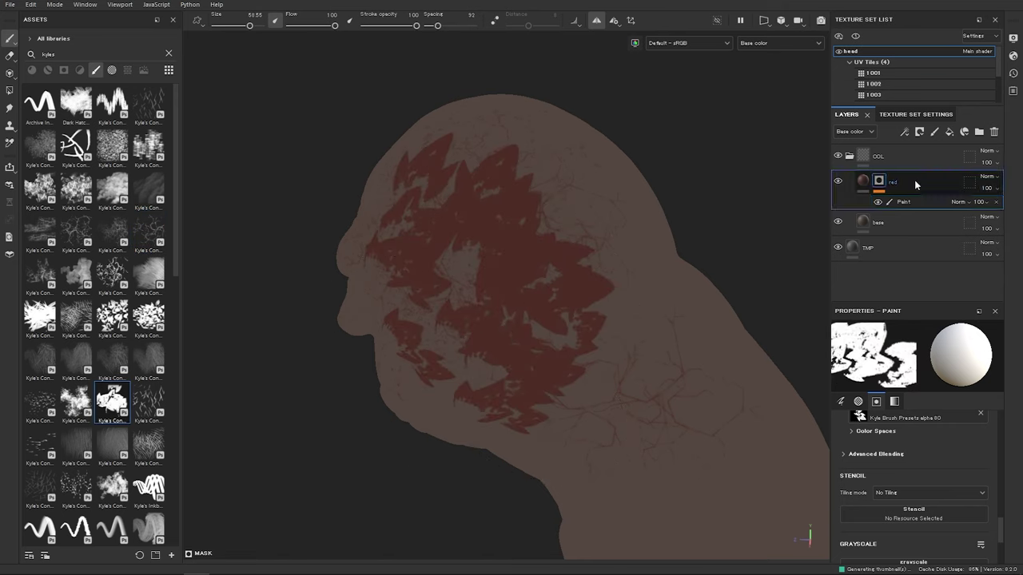
{"action": "left_click", "coordinate": [992, 207]}
{"action": "left_click", "coordinate": [996, 202]}
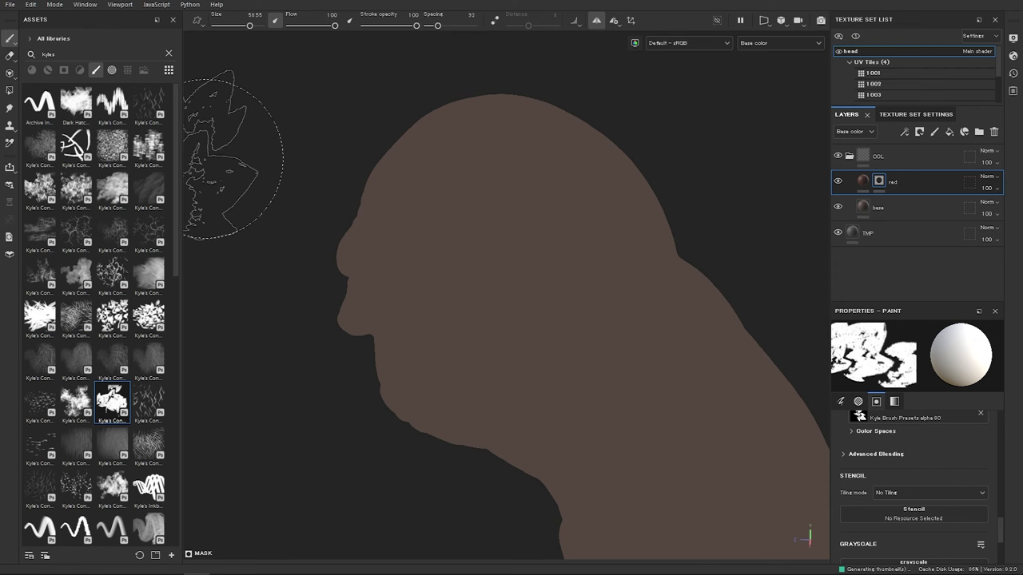
{"action": "left_click", "coordinate": [168, 53]}
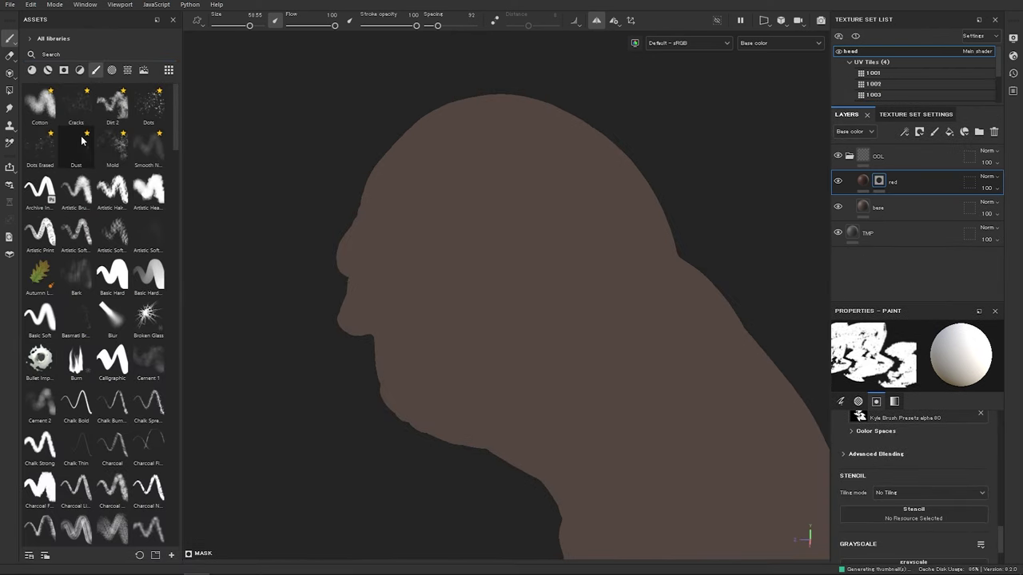
{"action": "left_click", "coordinate": [113, 146]}
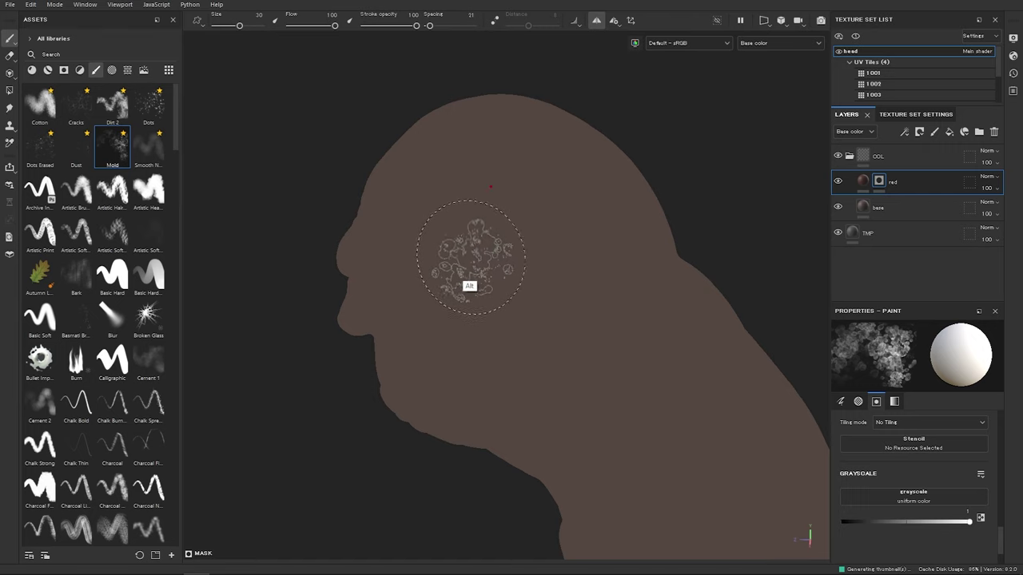
{"action": "left_click_drag", "start_coordinate": [470, 261], "coordinate": [591, 262], "text": "alt"}
{"action": "middle_click_drag", "start_coordinate": [613, 263], "coordinate": [682, 230], "text": "alt"}
{"action": "left_click", "coordinate": [903, 131]}
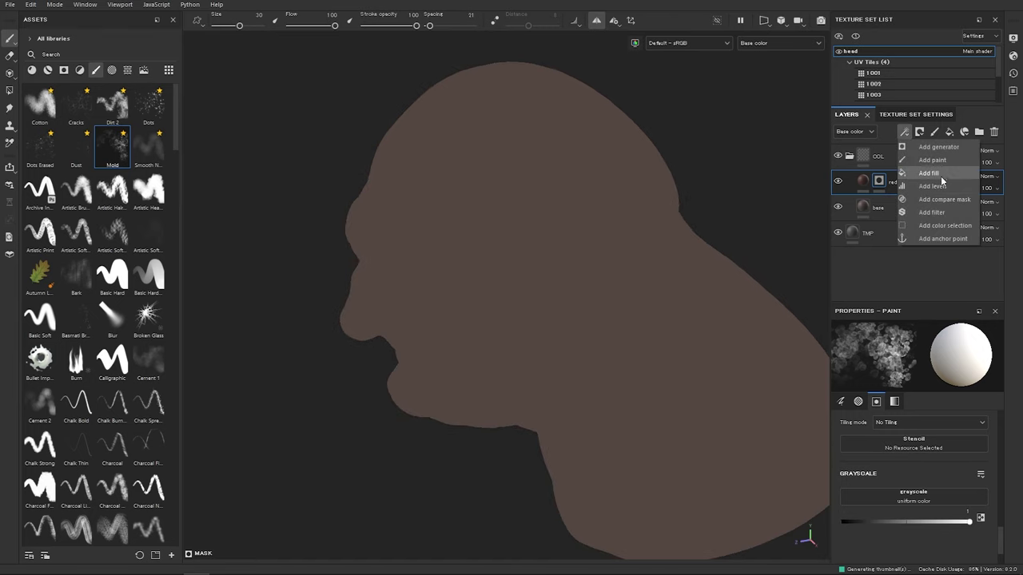
{"action": "left_click", "coordinate": [932, 160]}
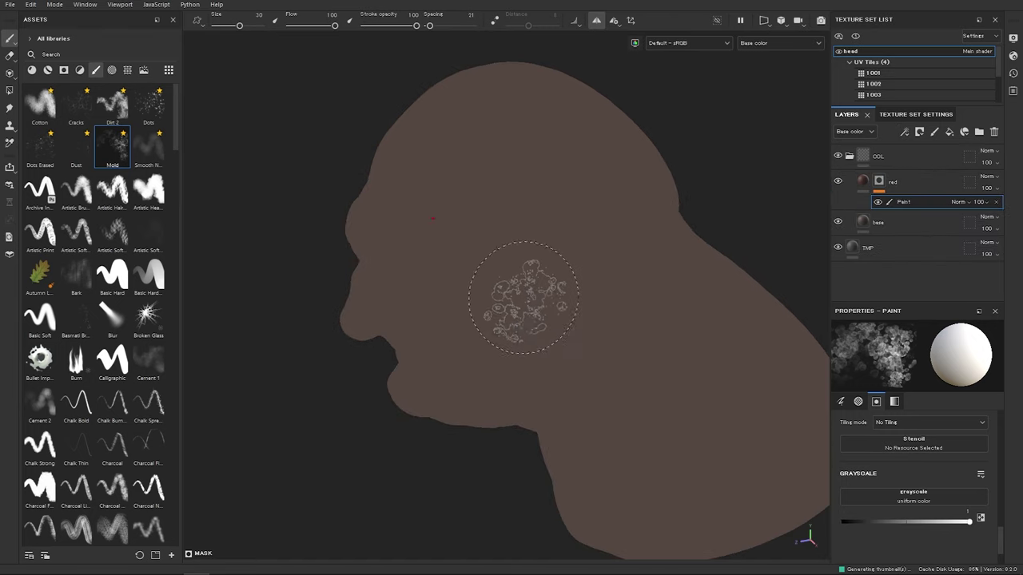
Step: Build up soft red patches around both eyes with the Mold brush in white
{"action": "mouse_move", "coordinate": [532, 297]}
{"action": "left_mouse_down", "text": "alt"}
{"action": "mouse_move", "coordinate": [468, 302]}
{"action": "mouse_move", "coordinate": [505, 249]}
{"action": "mouse_move", "coordinate": [459, 263]}
{"action": "left_mouse_up", "text": "alt"}
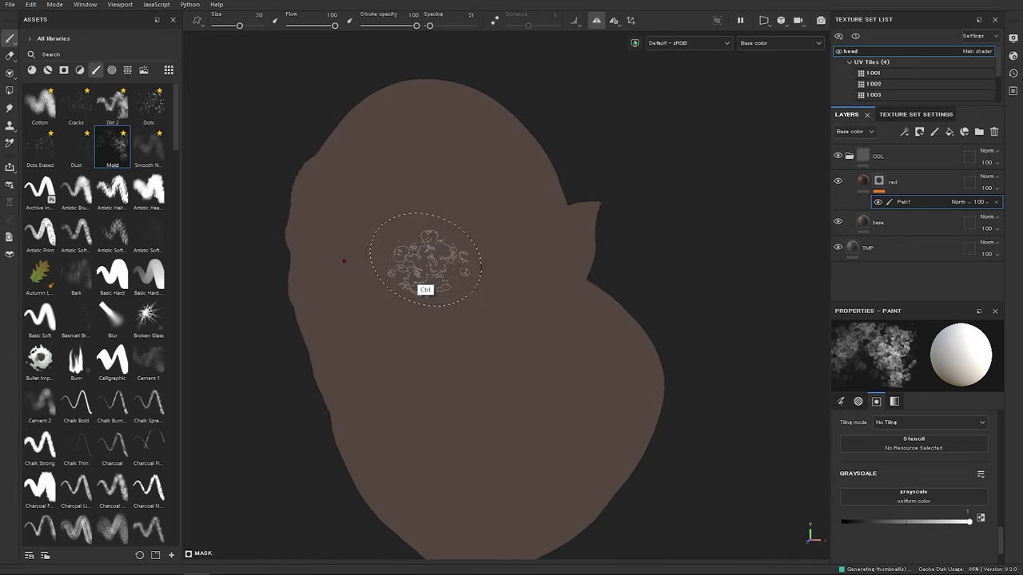
{"action": "right_click_drag", "start_coordinate": [426, 257], "coordinate": [447, 262], "text": "ctrl"}
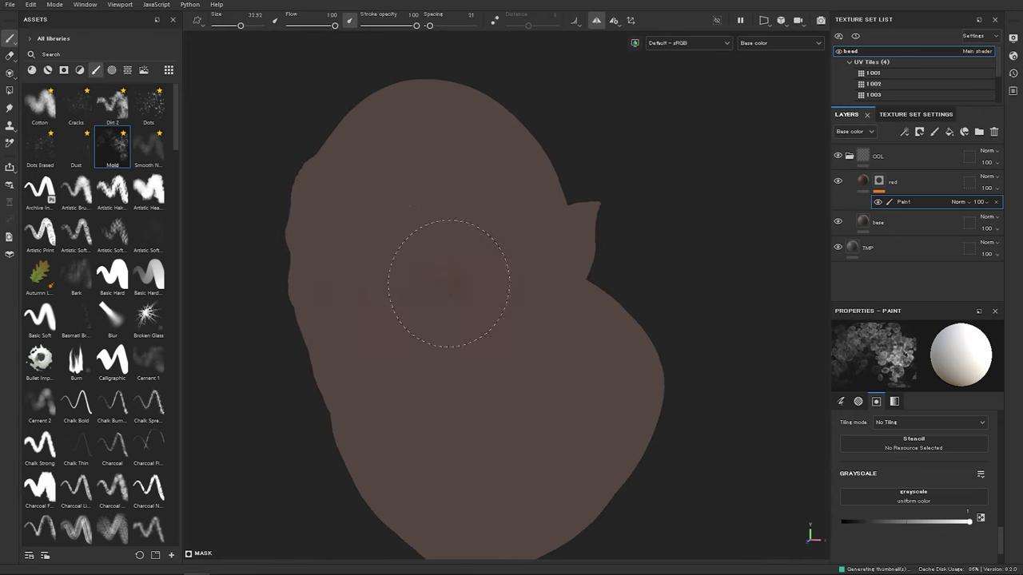
{"action": "left_click_drag", "start_coordinate": [415, 296], "coordinate": [442, 283], "text": "alt"}
{"action": "right_click_drag", "start_coordinate": [450, 280], "coordinate": [444, 274], "text": "ctrl"}
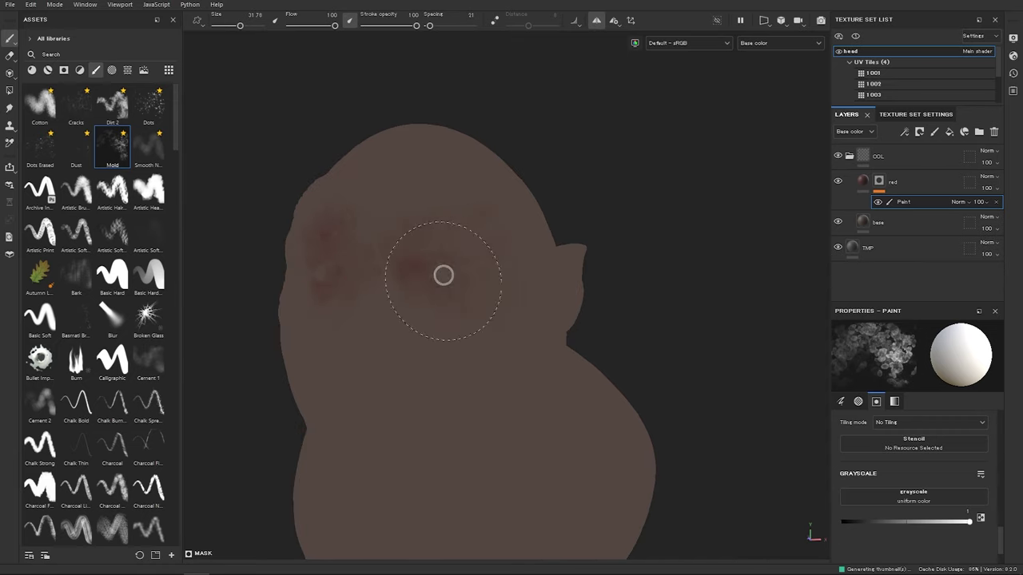
{"action": "mouse_move", "coordinate": [444, 266]}
{"action": "left_mouse_down", "text": "alt"}
{"action": "mouse_move", "coordinate": [502, 278]}
{"action": "mouse_move", "coordinate": [472, 268]}
{"action": "left_mouse_up", "text": "alt"}
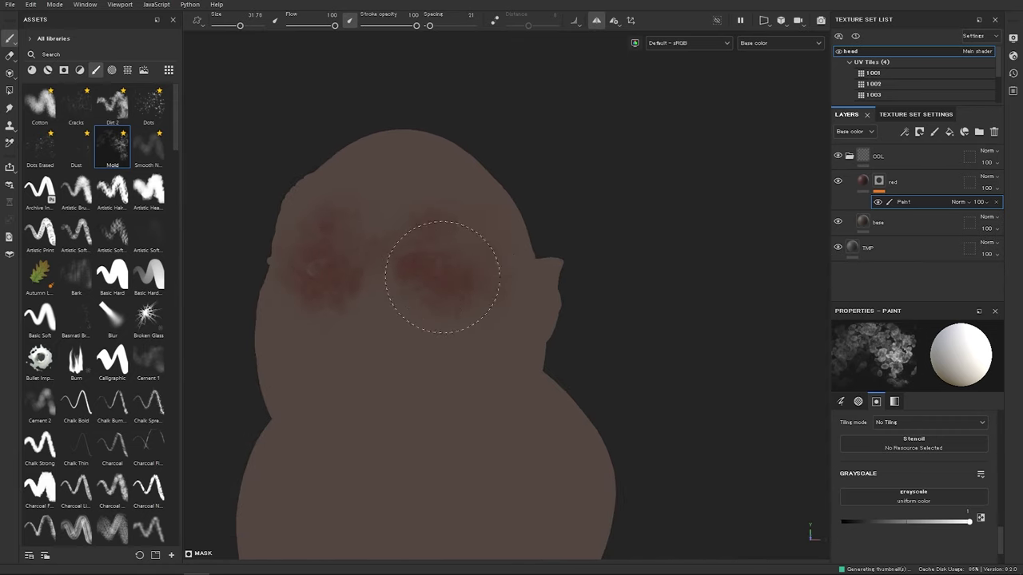
{"action": "left_click", "coordinate": [454, 272]}
{"action": "right_click_drag", "start_coordinate": [453, 249], "coordinate": [438, 248], "text": "ctrl"}
Step: Redden the nose, mouth and chin with a smaller Mold brush in white
{"action": "left_click_drag", "start_coordinate": [423, 297], "coordinate": [433, 264], "text": "alt"}
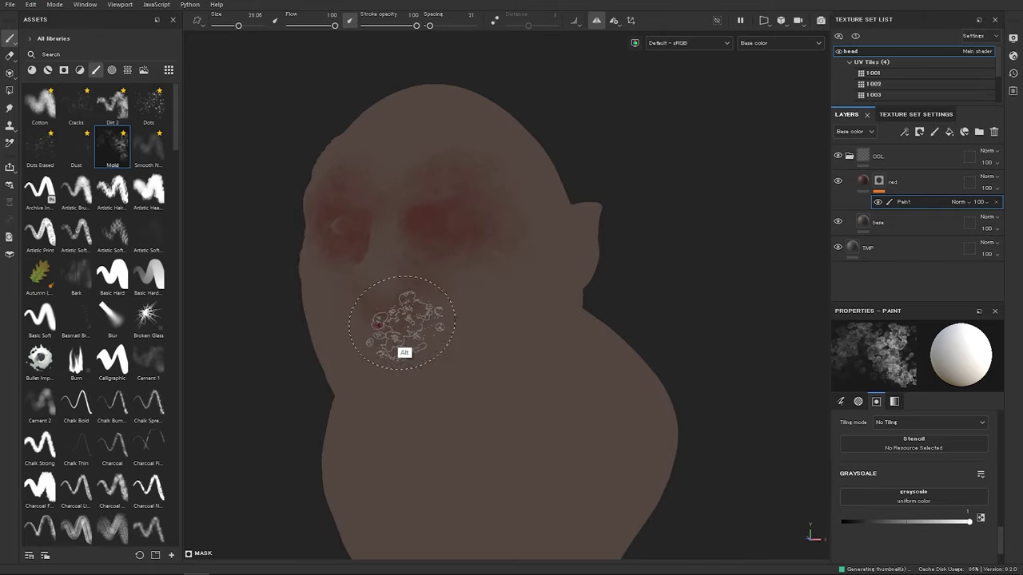
{"action": "left_click_drag", "start_coordinate": [402, 323], "coordinate": [418, 313], "text": "alt"}
{"action": "right_click_drag", "start_coordinate": [384, 270], "coordinate": [377, 270], "text": "ctrl"}
{"action": "left_click_drag", "start_coordinate": [381, 273], "coordinate": [383, 296], "text": "alt"}
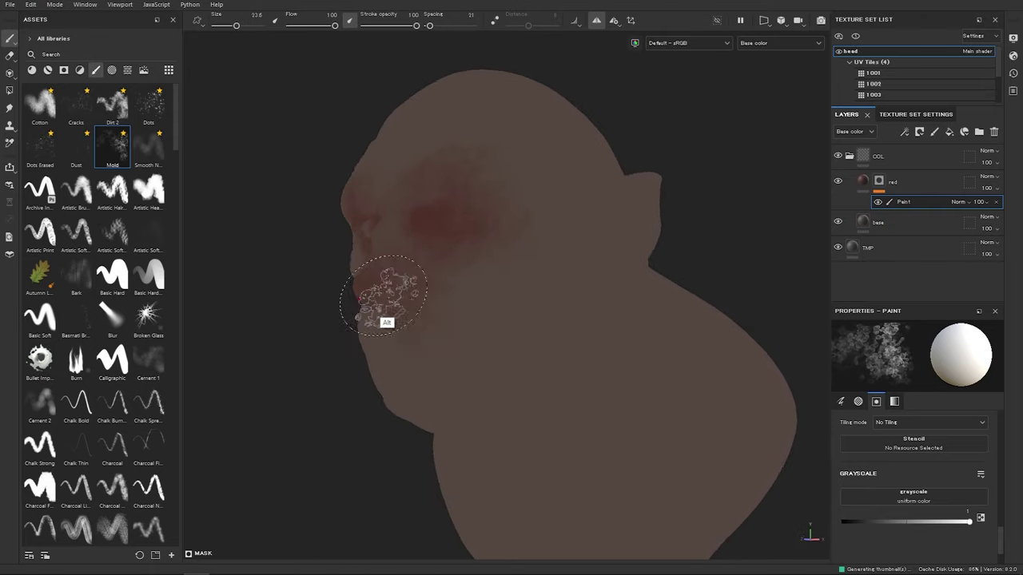
{"action": "left_click_drag", "start_coordinate": [490, 330], "coordinate": [406, 293], "text": "alt"}
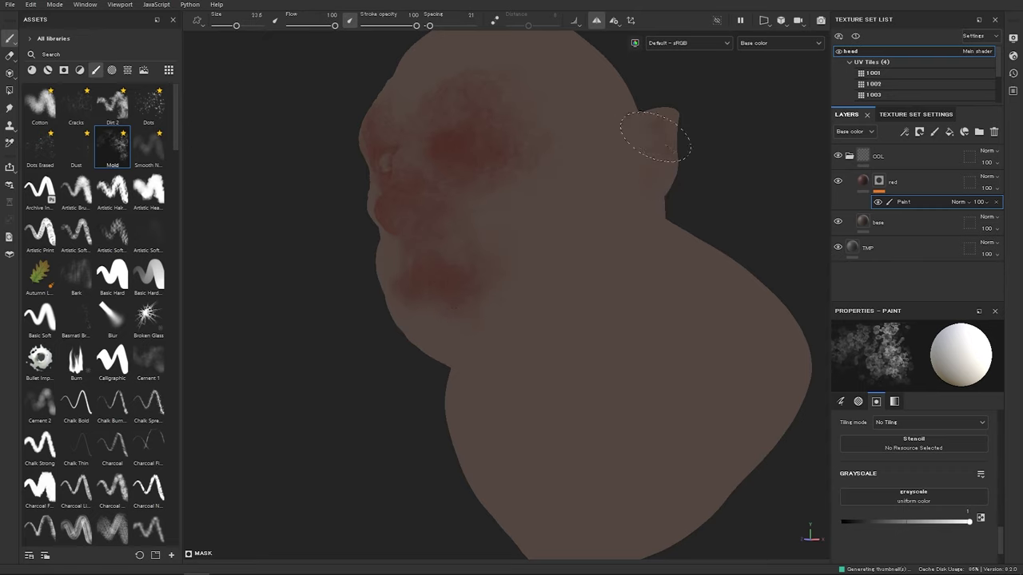
Step: Build up red on and around the ear with the Mold brush at size 31.11
{"action": "mouse_move", "coordinate": [663, 154]}
{"action": "left_mouse_down", "text": "alt"}
{"action": "mouse_move", "coordinate": [484, 287]}
{"action": "mouse_move", "coordinate": [468, 349]}
{"action": "mouse_move", "coordinate": [516, 266]}
{"action": "left_mouse_up", "text": "alt"}
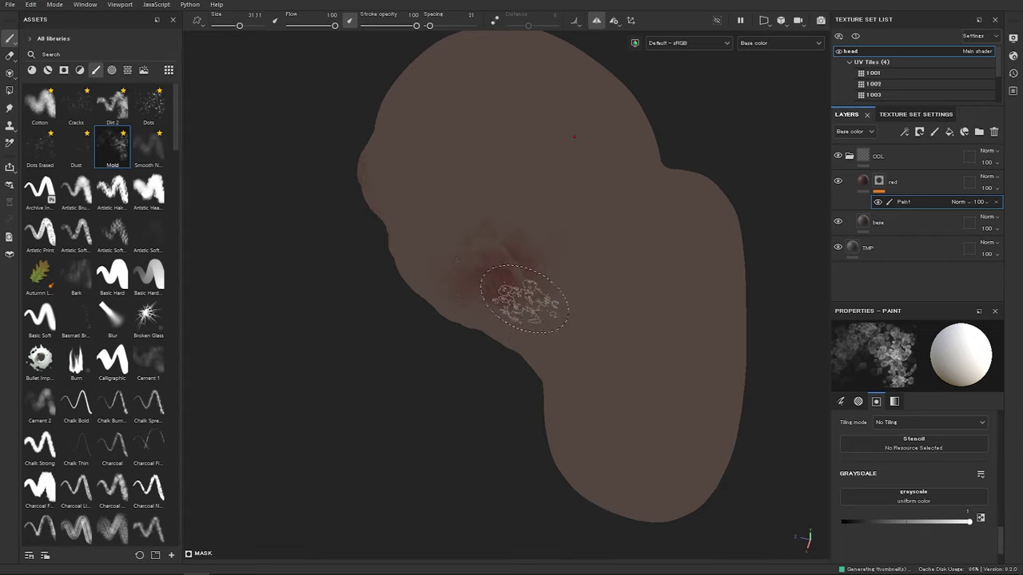
{"action": "left_click_drag", "start_coordinate": [524, 299], "coordinate": [544, 240], "text": "alt"}
{"action": "left_click_drag", "start_coordinate": [464, 311], "coordinate": [689, 242], "text": "alt"}
{"action": "middle_click_drag", "start_coordinate": [408, 422], "coordinate": [522, 330], "text": "alt"}
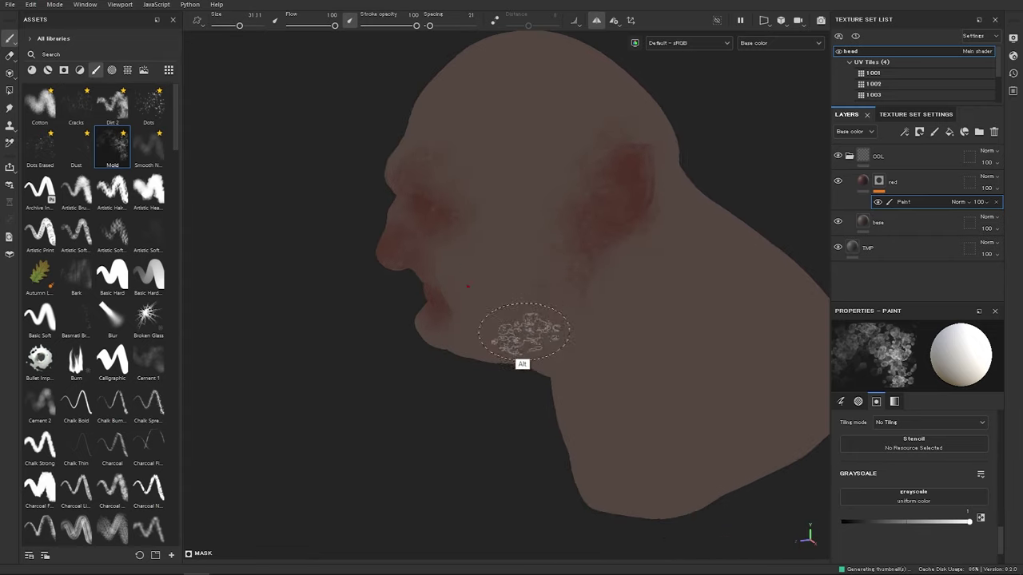
Step: Spread light mottled red over the jaw, neck and shoulder with an enlarged Mold brush in white
{"action": "left_click_drag", "start_coordinate": [522, 330], "coordinate": [554, 311], "text": "alt"}
{"action": "right_click_drag", "start_coordinate": [543, 315], "coordinate": [554, 311], "text": "ctrl"}
{"action": "mouse_move", "coordinate": [554, 311]}
{"action": "left_mouse_down"}
{"action": "mouse_move", "coordinate": [515, 342]}
{"action": "mouse_move", "coordinate": [509, 290]}
{"action": "mouse_move", "coordinate": [530, 274]}
{"action": "left_mouse_up"}
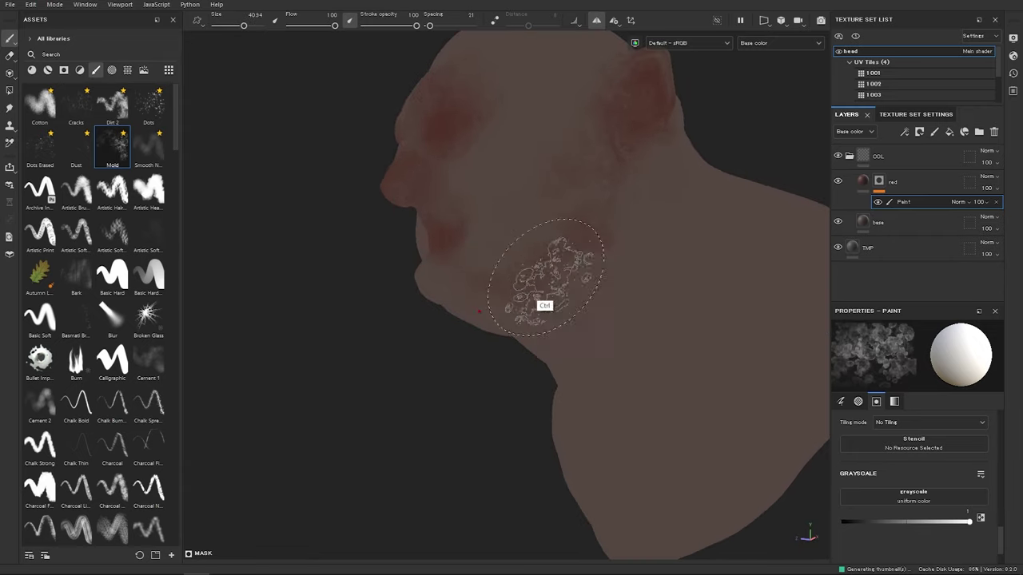
{"action": "right_click_drag", "start_coordinate": [550, 286], "coordinate": [607, 285], "text": "ctrl"}
{"action": "mouse_move", "coordinate": [472, 228]}
{"action": "left_mouse_down", "text": "alt"}
{"action": "mouse_move", "coordinate": [589, 255]}
{"action": "mouse_move", "coordinate": [685, 434]}
{"action": "mouse_move", "coordinate": [547, 400]}
{"action": "mouse_move", "coordinate": [605, 415]}
{"action": "mouse_move", "coordinate": [370, 445]}
{"action": "mouse_move", "coordinate": [500, 388]}
{"action": "left_mouse_up", "text": "alt"}
{"action": "middle_click_drag", "start_coordinate": [500, 389], "coordinate": [607, 407], "text": "alt"}
{"action": "left_click_drag", "start_coordinate": [593, 386], "coordinate": [508, 337]}
{"action": "middle_click_drag", "start_coordinate": [476, 250], "coordinate": [304, 381], "text": "alt"}
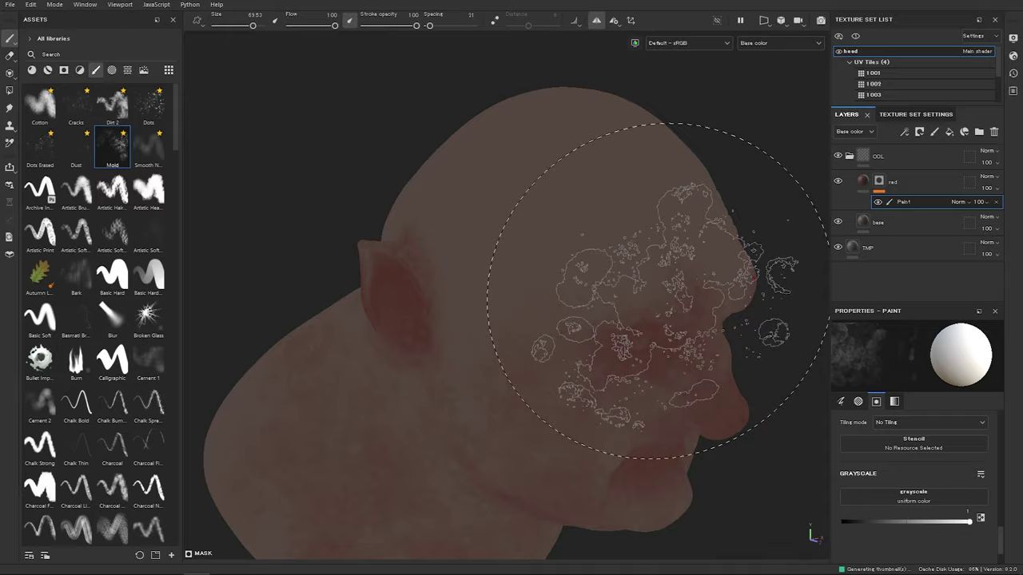
Step: Mottle the forehead and top of the head with red, reducing the Mold brush for the brow
{"action": "left_click_drag", "start_coordinate": [663, 292], "coordinate": [623, 171]}
{"action": "right_click_drag", "start_coordinate": [532, 194], "coordinate": [505, 205], "text": "ctrl"}
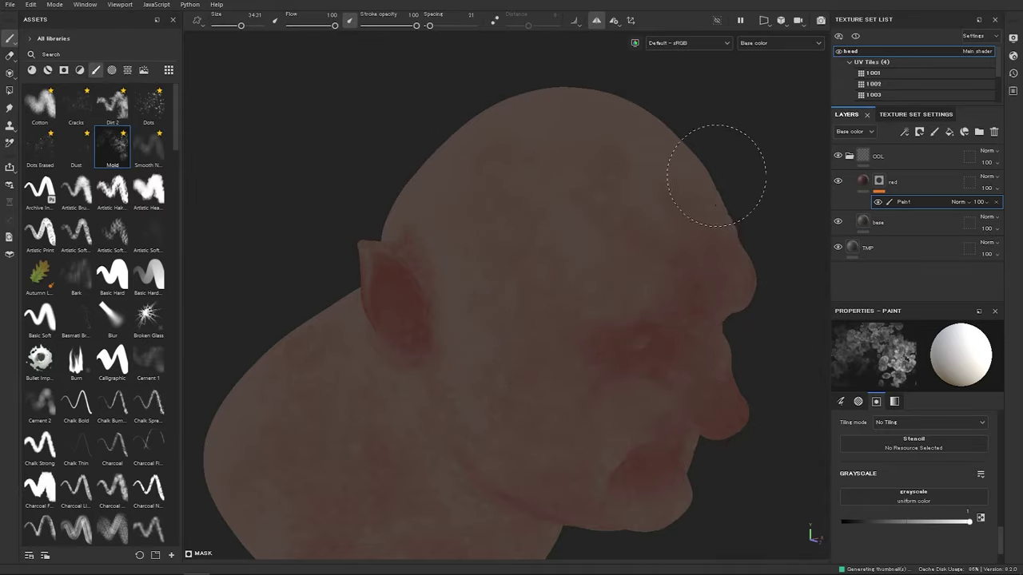
{"action": "left_click_drag", "start_coordinate": [520, 244], "coordinate": [415, 206], "text": "alt"}
Step: Extend the mottled red over the back of the head, neck and upper back with the Mold brush at size 57.1
{"action": "right_click_drag", "start_coordinate": [397, 204], "coordinate": [444, 215], "text": "ctrl"}
{"action": "mouse_move", "coordinate": [288, 174]}
{"action": "left_mouse_down", "text": "alt"}
{"action": "mouse_move", "coordinate": [529, 285]}
{"action": "mouse_move", "coordinate": [511, 307]}
{"action": "left_mouse_up", "text": "alt"}
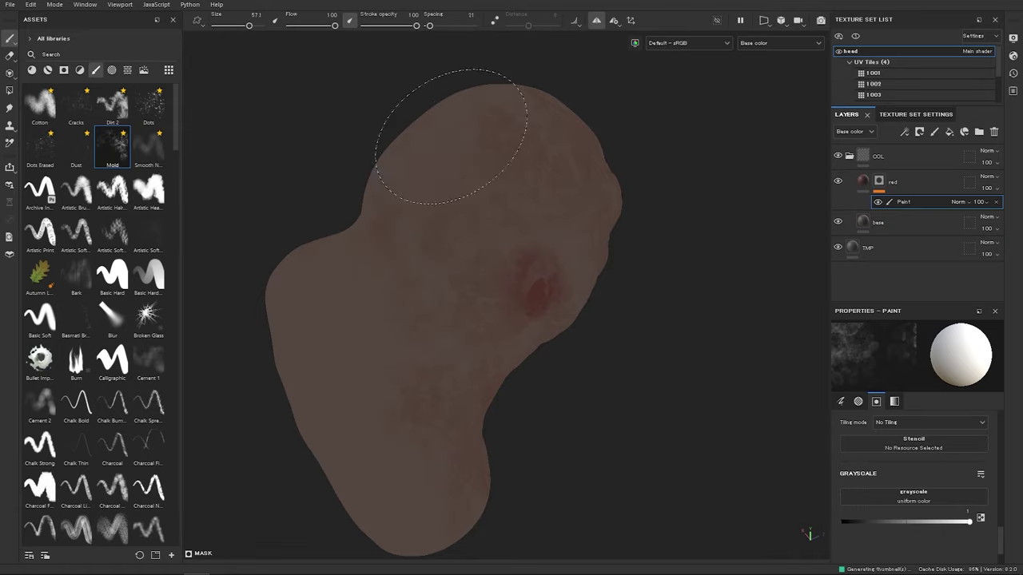
{"action": "left_click_drag", "start_coordinate": [417, 472], "coordinate": [512, 370], "text": "alt"}
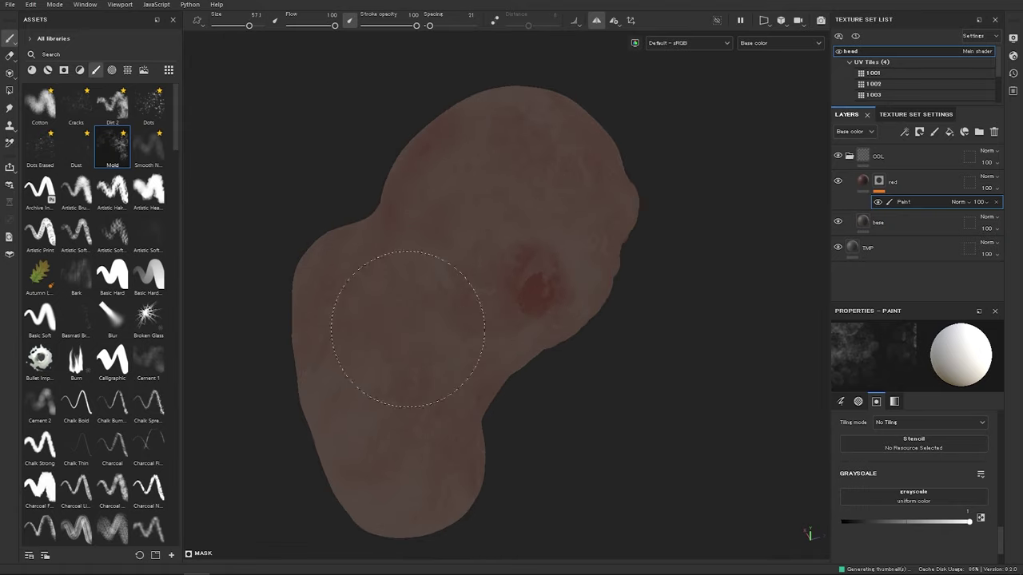
Step: Mottle the temples and forehead with red, reducing the white Mold brush from size 57.1 for closer work
{"action": "mouse_move", "coordinate": [468, 217]}
{"action": "left_mouse_down", "text": "alt"}
{"action": "mouse_move", "coordinate": [503, 279]}
{"action": "mouse_move", "coordinate": [390, 252]}
{"action": "mouse_move", "coordinate": [461, 238]}
{"action": "left_mouse_up", "text": "alt"}
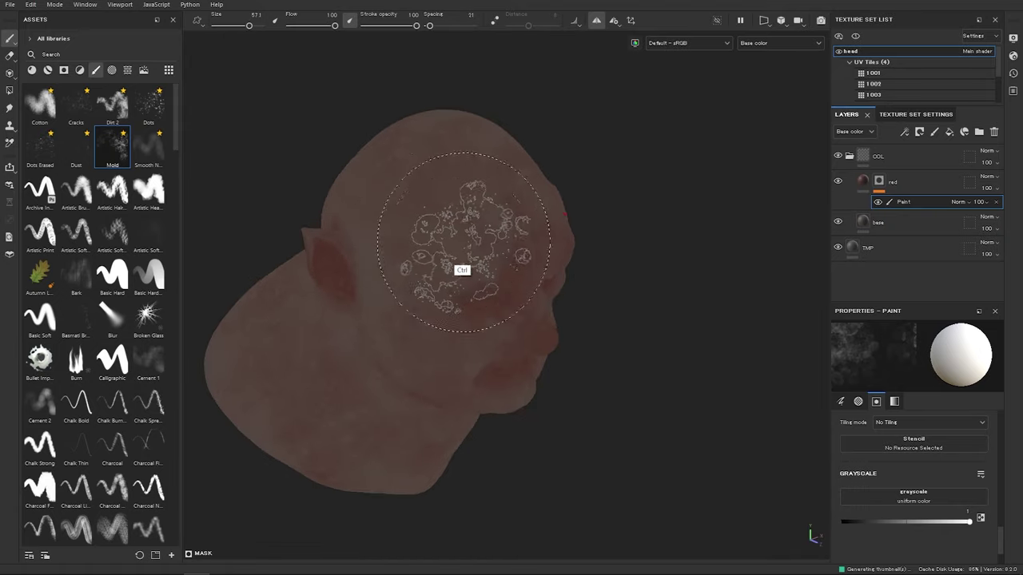
{"action": "right_click_drag", "start_coordinate": [486, 185], "coordinate": [465, 190], "text": "ctrl"}
{"action": "mouse_move", "coordinate": [467, 192]}
{"action": "left_mouse_down", "text": "alt"}
{"action": "mouse_move", "coordinate": [447, 209]}
{"action": "mouse_move", "coordinate": [714, 359]}
{"action": "left_mouse_up", "text": "alt"}
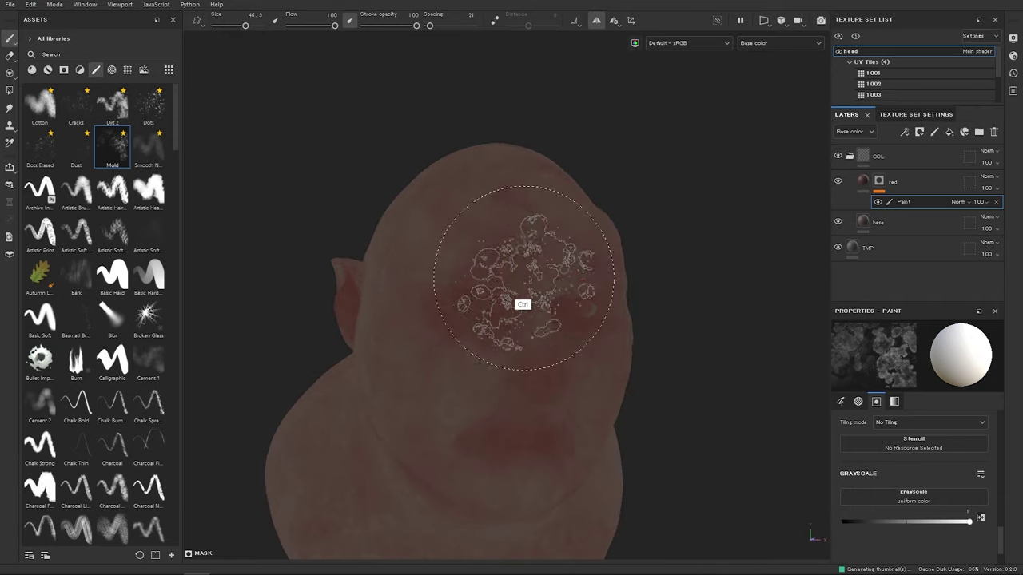
{"action": "mouse_move", "coordinate": [518, 280]}
{"action": "right_mouse_down", "text": "ctrl"}
{"action": "mouse_move", "coordinate": [437, 255]}
{"action": "mouse_move", "coordinate": [534, 326]}
{"action": "right_mouse_up", "text": "ctrl"}
{"action": "mouse_move", "coordinate": [564, 279]}
{"action": "left_mouse_down"}
{"action": "mouse_move", "coordinate": [498, 279]}
{"action": "mouse_move", "coordinate": [528, 292]}
{"action": "mouse_move", "coordinate": [495, 272]}
{"action": "left_mouse_up"}
Step: Fade the red around the brow, eye socket and cheek with the Mold brush in black, reduced to size 11.41
{"action": "key", "text": "x"}
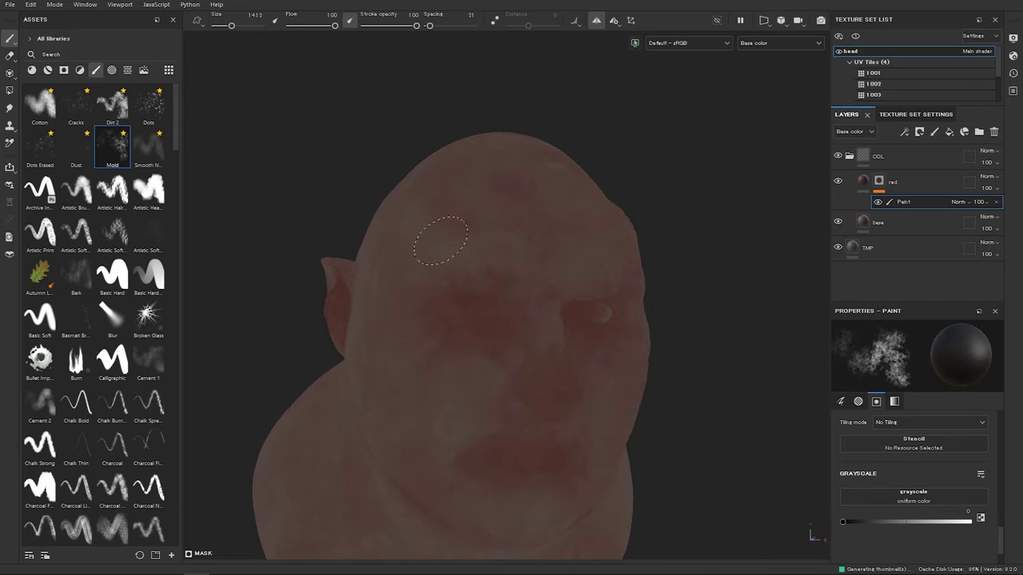
{"action": "middle_click_drag", "start_coordinate": [466, 292], "coordinate": [502, 229], "text": "alt"}
{"action": "right_click_drag", "start_coordinate": [564, 305], "coordinate": [614, 327], "text": "alt"}
{"action": "right_click_drag", "start_coordinate": [540, 278], "coordinate": [631, 304], "text": "alt"}
{"action": "right_click_drag", "start_coordinate": [579, 263], "coordinate": [556, 243], "text": "ctrl"}
{"action": "mouse_move", "coordinate": [497, 279]}
{"action": "left_mouse_down", "text": "alt"}
{"action": "mouse_move", "coordinate": [600, 309]}
{"action": "mouse_move", "coordinate": [572, 217]}
{"action": "left_mouse_up", "text": "alt"}
{"action": "right_click_drag", "start_coordinate": [572, 217], "coordinate": [549, 251], "text": "ctrl"}
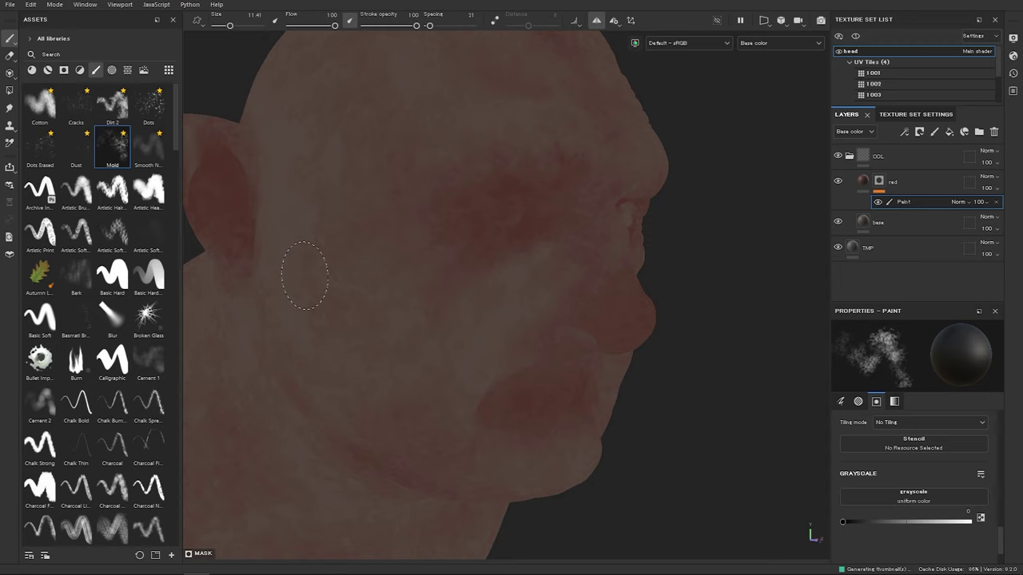
Step: Add mottled red around the ear, jaw and side of the neck with an enlarged Mold brush in white
{"action": "middle_click_drag", "start_coordinate": [356, 288], "coordinate": [454, 335], "text": "alt"}
{"action": "right_click_drag", "start_coordinate": [471, 269], "coordinate": [439, 264], "text": "alt"}
{"action": "left_click_drag", "start_coordinate": [448, 280], "coordinate": [411, 280], "text": "alt"}
{"action": "right_click_drag", "start_coordinate": [411, 280], "coordinate": [444, 278], "text": "ctrl"}
{"action": "key", "text": "x"}
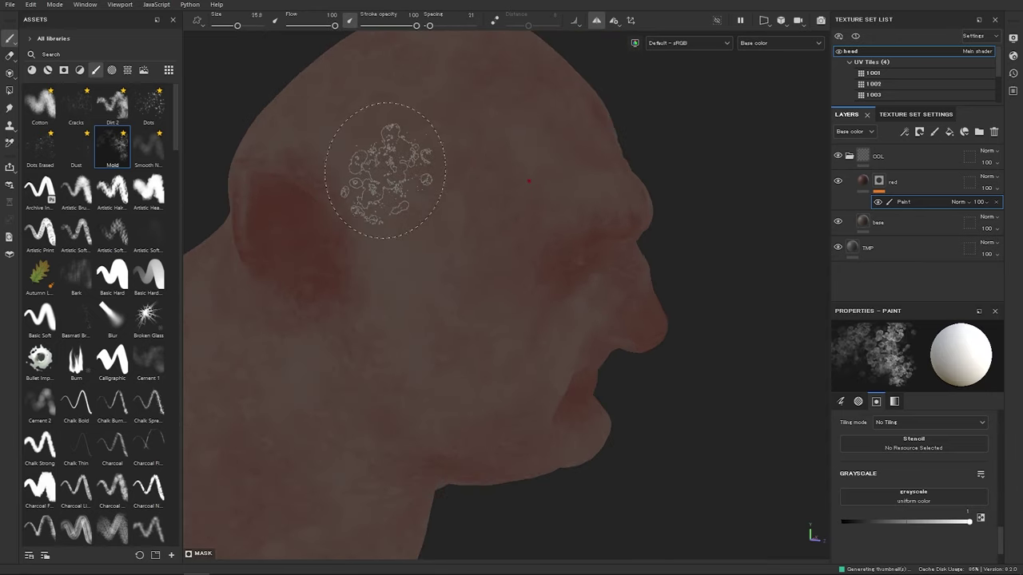
{"action": "left_click_drag", "start_coordinate": [400, 434], "coordinate": [400, 319], "text": "alt"}
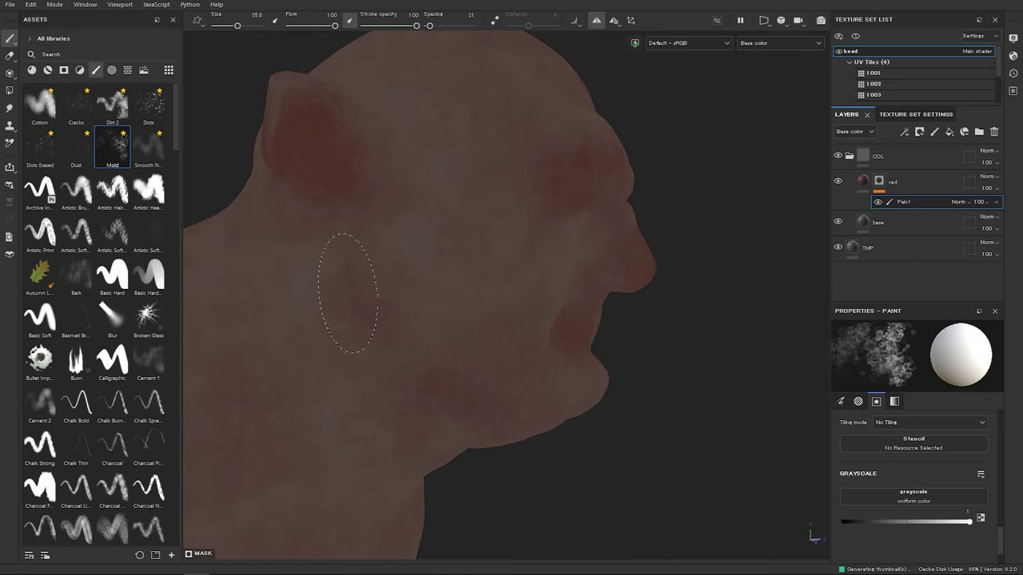
{"action": "left_click_drag", "start_coordinate": [490, 445], "coordinate": [418, 336], "text": "alt"}
Step: Soften the red under the jaw and across the lower face with the Mold brush in black
{"action": "key", "text": "x"}
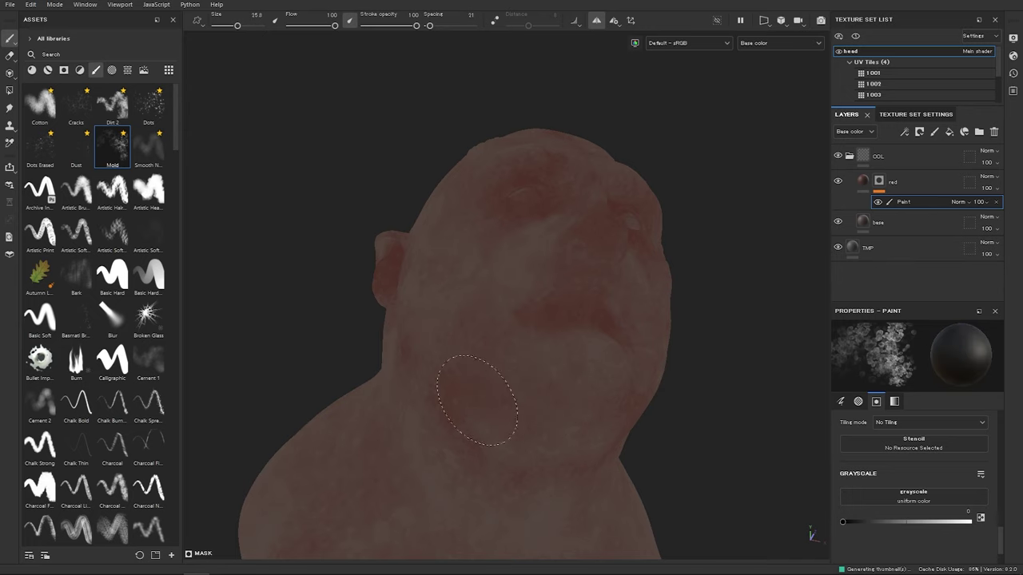
{"action": "left_click_drag", "start_coordinate": [587, 354], "coordinate": [506, 322], "text": "alt"}
{"action": "right_click_drag", "start_coordinate": [506, 322], "coordinate": [543, 320], "text": "alt"}
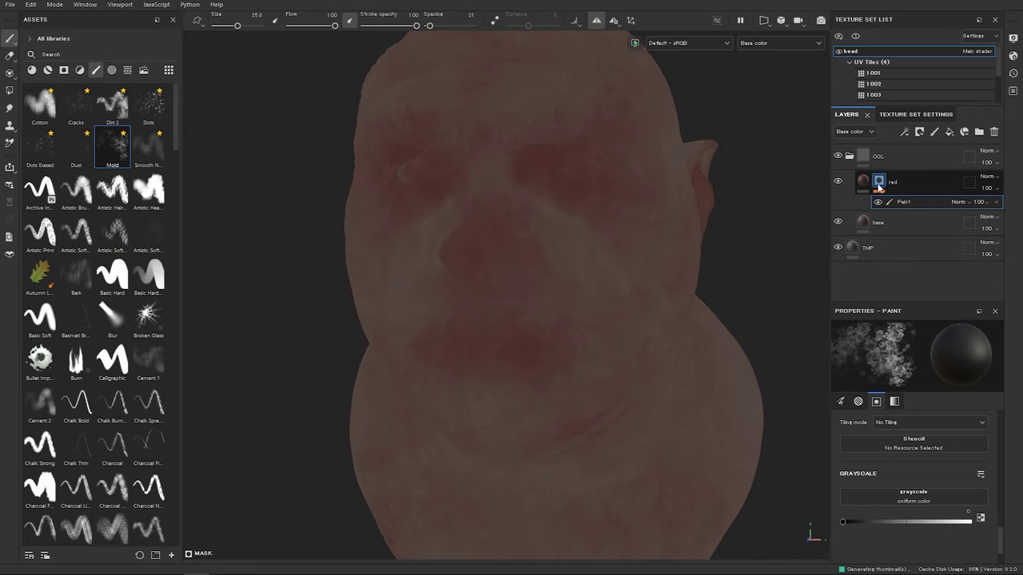
Step: Set the base color of the red fill layer to 492421
{"action": "left_click", "coordinate": [863, 184]}
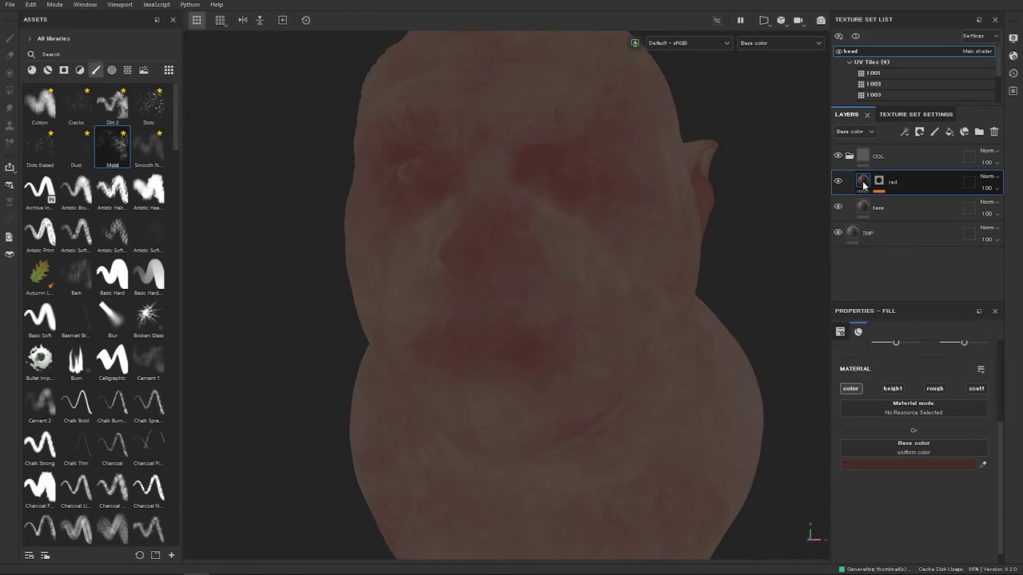
{"action": "left_click", "coordinate": [867, 465]}
{"action": "left_click", "coordinate": [887, 409]}
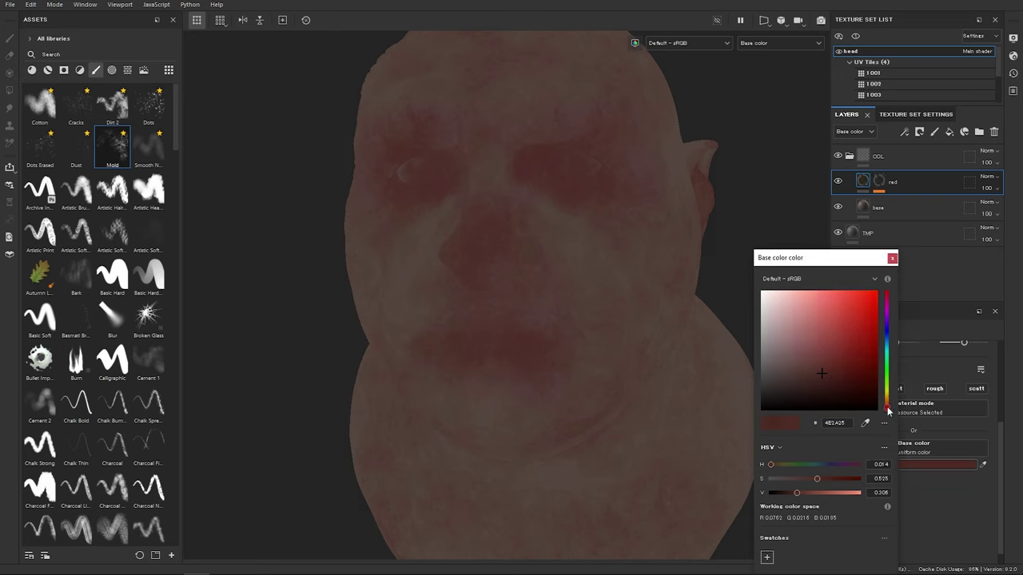
{"action": "mouse_move", "coordinate": [825, 375]}
{"action": "left_mouse_down"}
{"action": "mouse_move", "coordinate": [816, 386]}
{"action": "mouse_move", "coordinate": [808, 374]}
{"action": "mouse_move", "coordinate": [822, 371]}
{"action": "left_mouse_up"}
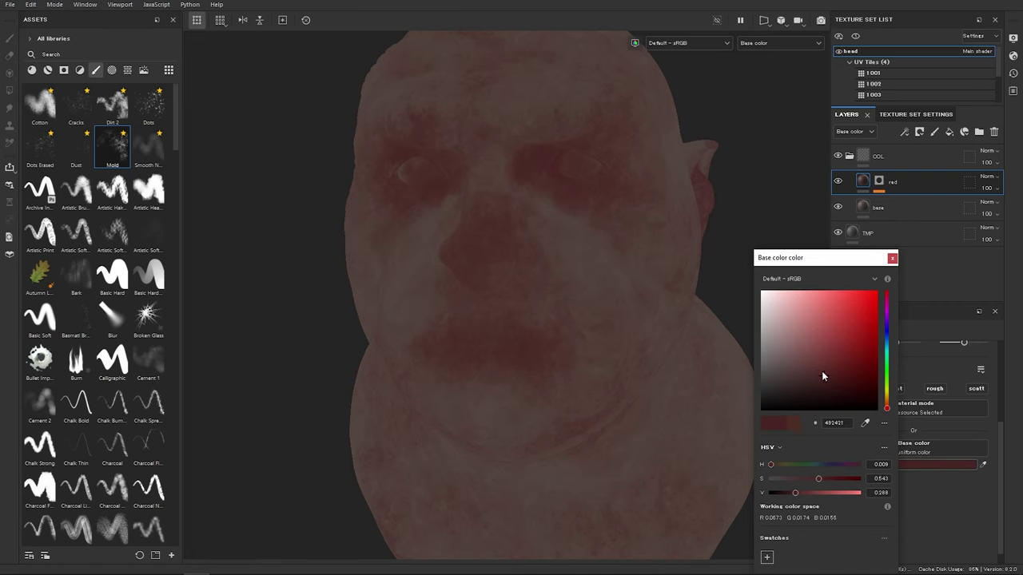
{"action": "left_click", "coordinate": [891, 258]}
Step: Return to the red layer's mask paint and thin out the red on the temple, cheek and jaw with a smaller black Mold brush
{"action": "left_click", "coordinate": [877, 182]}
{"action": "left_click", "coordinate": [900, 202]}
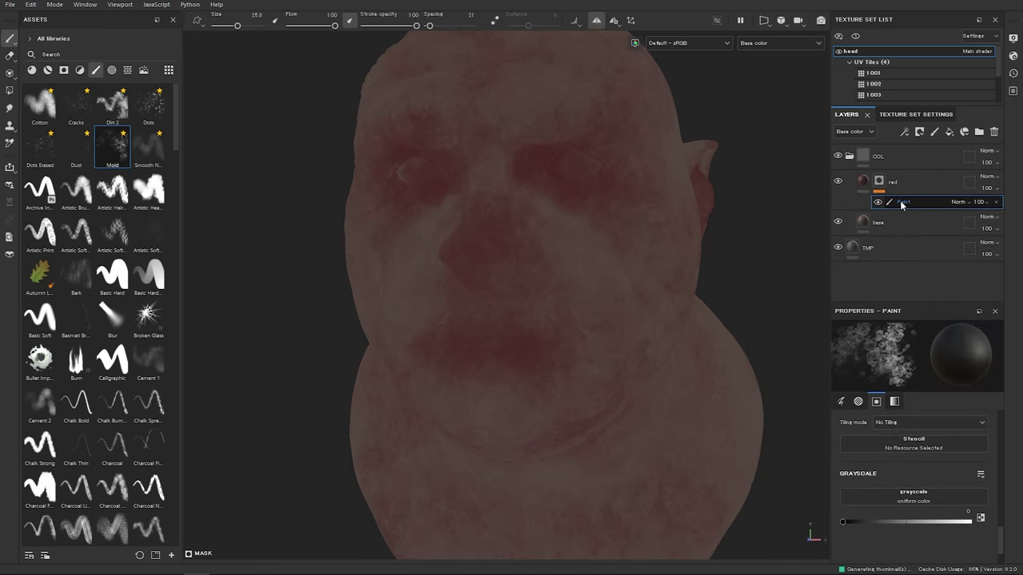
{"action": "mouse_move", "coordinate": [525, 272]}
{"action": "left_mouse_down", "text": "alt"}
{"action": "mouse_move", "coordinate": [517, 291]}
{"action": "mouse_move", "coordinate": [535, 281]}
{"action": "left_mouse_up", "text": "alt"}
{"action": "middle_click_drag", "start_coordinate": [534, 280], "coordinate": [597, 335], "text": "alt"}
{"action": "right_click_drag", "start_coordinate": [597, 336], "coordinate": [664, 338], "text": "alt"}
{"action": "right_click_drag", "start_coordinate": [546, 296], "coordinate": [527, 284], "text": "ctrl"}
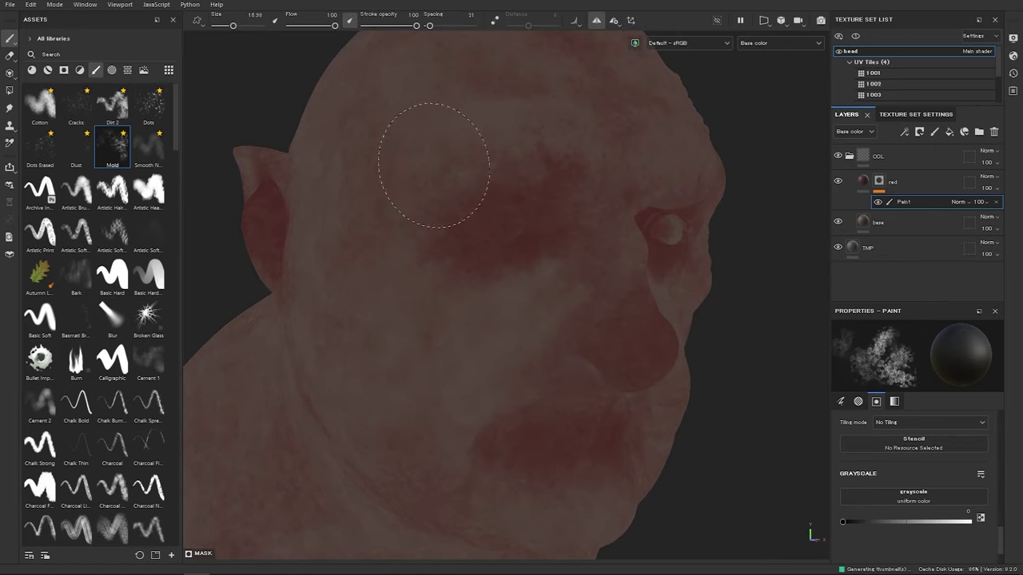
{"action": "right_click_drag", "start_coordinate": [465, 228], "coordinate": [409, 221], "text": "alt"}
{"action": "middle_click_drag", "start_coordinate": [597, 403], "coordinate": [570, 283], "text": "alt"}
{"action": "right_click_drag", "start_coordinate": [570, 283], "coordinate": [609, 347], "text": "alt"}
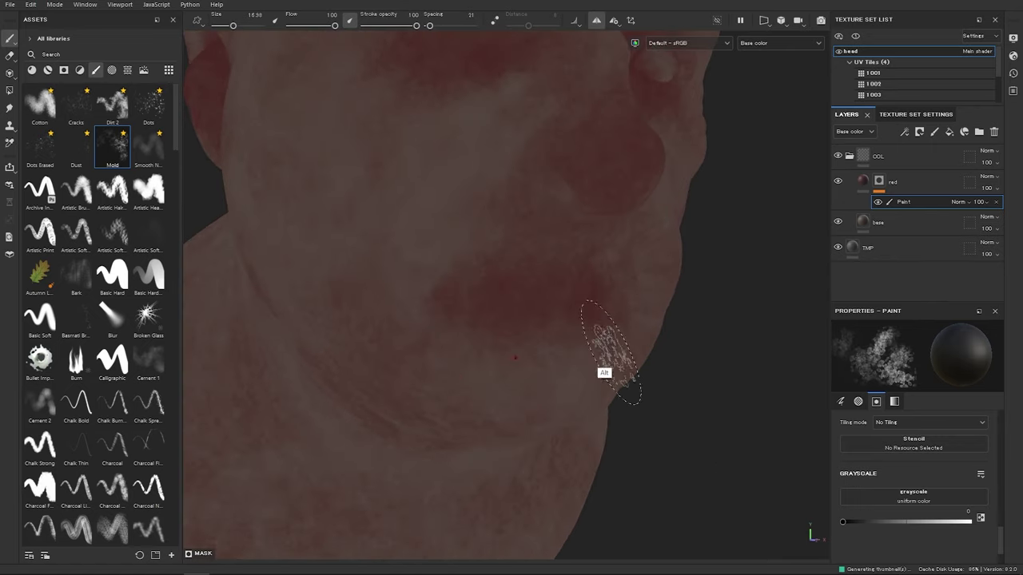
Step: Erase the red patches around the mouth and chin with the Mold brush in black at size 12.4
{"action": "left_click_drag", "start_coordinate": [609, 346], "coordinate": [569, 328], "text": "alt"}
{"action": "right_click_drag", "start_coordinate": [590, 255], "coordinate": [579, 256], "text": "ctrl"}
{"action": "left_click_drag", "start_coordinate": [585, 218], "coordinate": [598, 290], "text": "alt"}
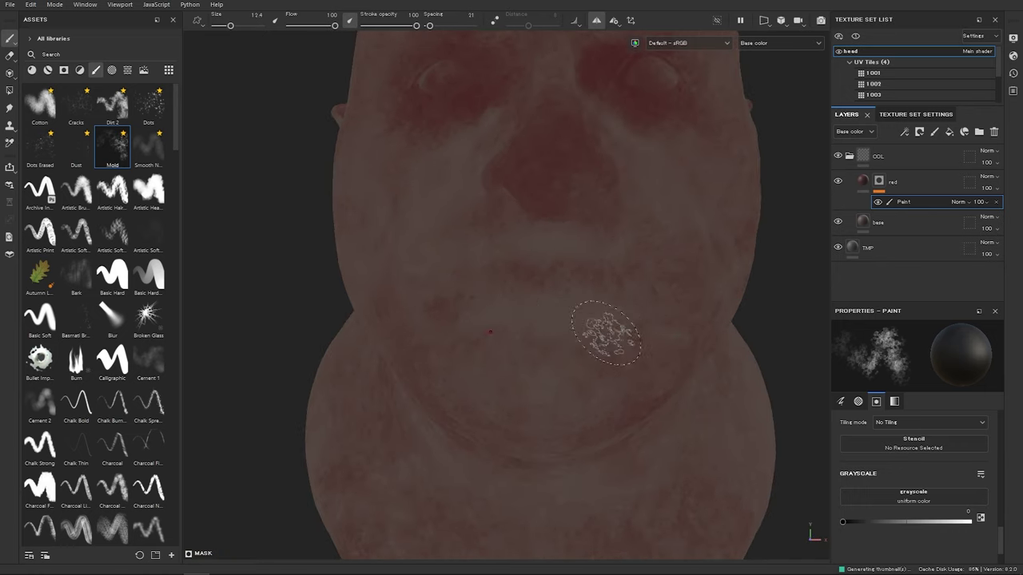
{"action": "right_click_drag", "start_coordinate": [523, 285], "coordinate": [563, 262], "text": "alt"}
{"action": "left_click_drag", "start_coordinate": [563, 262], "coordinate": [554, 228], "text": "alt"}
Step: Paint red along the lip line with the Mold brush in white at size 7.74, and clean its surroundings in black
{"action": "key", "text": "x"}
{"action": "mouse_move", "coordinate": [552, 249]}
{"action": "right_mouse_down", "text": "ctrl"}
{"action": "mouse_move", "coordinate": [539, 242]}
{"action": "mouse_move", "coordinate": [539, 216]}
{"action": "mouse_move", "coordinate": [535, 227]}
{"action": "right_mouse_up", "text": "ctrl"}
{"action": "left_click", "coordinate": [517, 252]}
{"action": "key", "text": "x"}
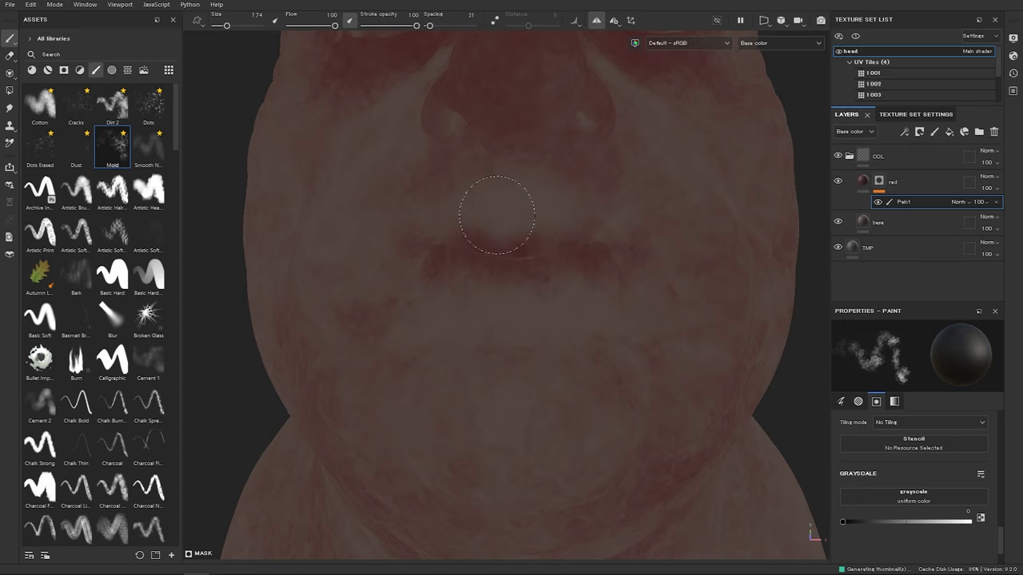
{"action": "scroll", "coordinate": [567, 309], "scroll_direction": "down", "scroll_amount": 10}
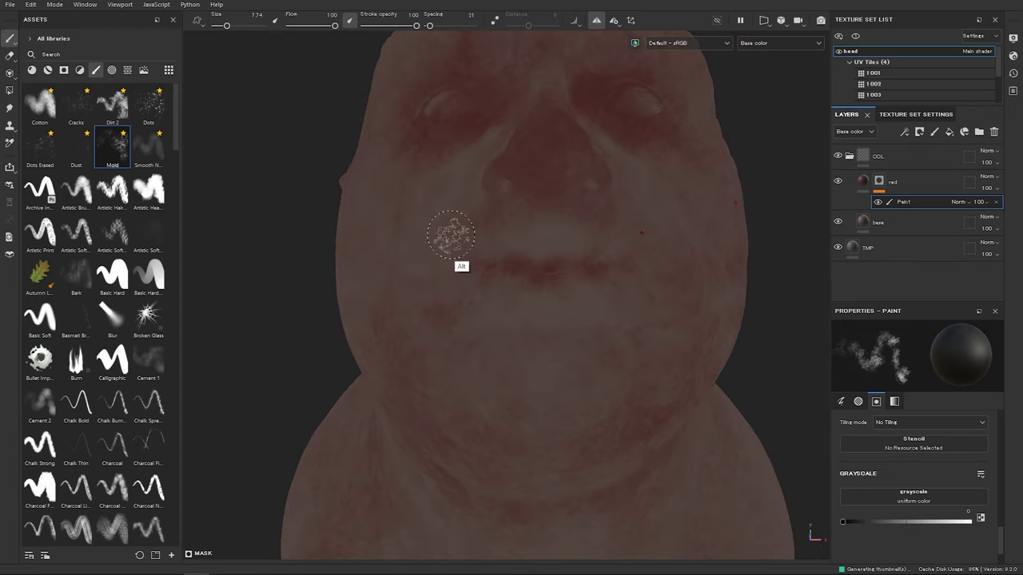
Step: Switch to the Dots Erased brush at size 46.55 in white and speckle the shoulder and side of the neck with red
{"action": "left_click", "coordinate": [40, 146]}
{"action": "mouse_move", "coordinate": [578, 299]}
{"action": "left_mouse_down", "text": "alt"}
{"action": "mouse_move", "coordinate": [411, 367]}
{"action": "mouse_move", "coordinate": [295, 316]}
{"action": "left_mouse_up", "text": "alt"}
{"action": "middle_click_drag", "start_coordinate": [295, 315], "coordinate": [410, 296], "text": "alt"}
{"action": "right_click_drag", "start_coordinate": [411, 296], "coordinate": [447, 297], "text": "ctrl"}
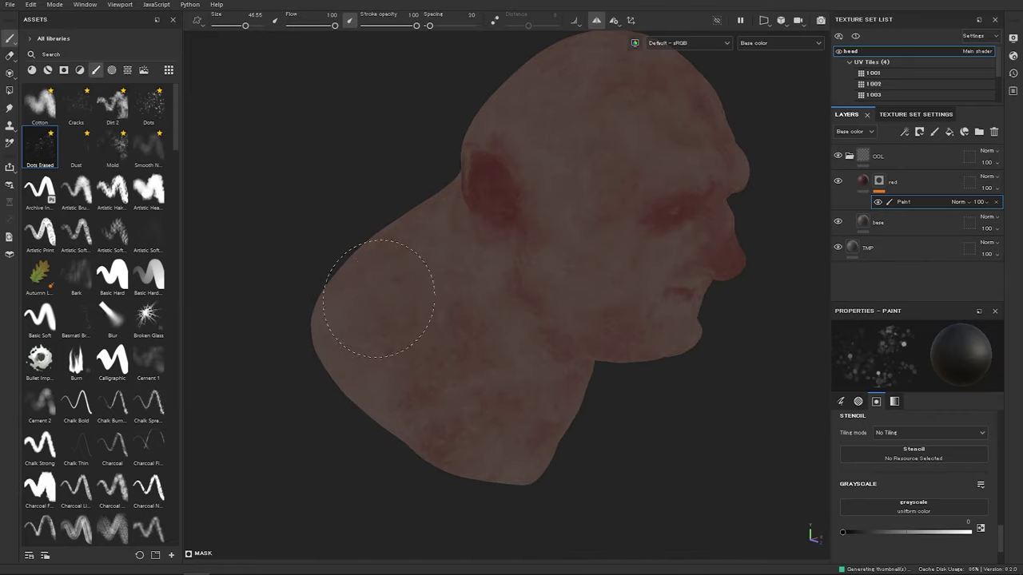
{"action": "key", "text": "x"}
{"action": "left_click_drag", "start_coordinate": [394, 327], "coordinate": [422, 285], "text": "alt"}
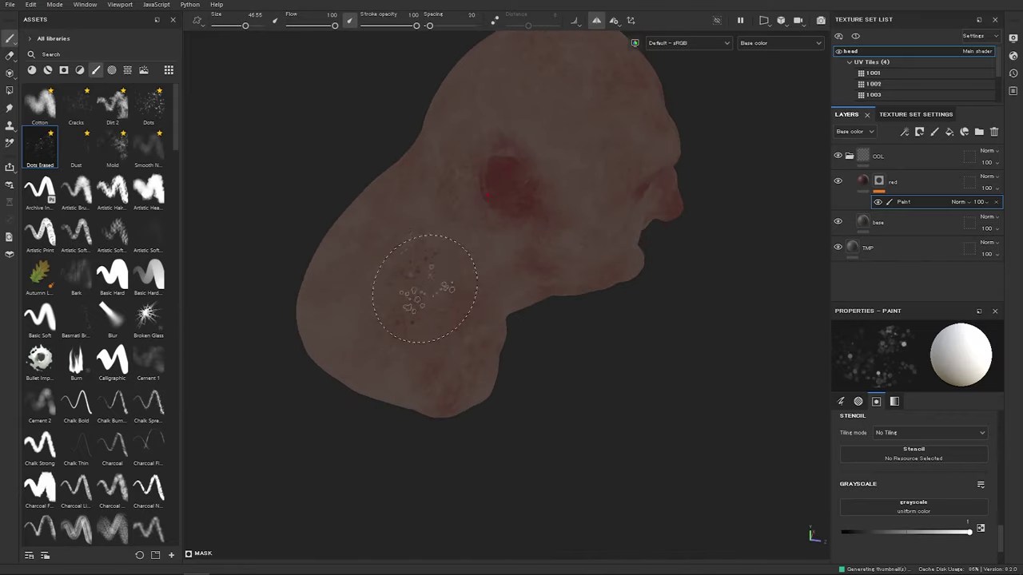
Step: Scatter red speckles of varied size over the upper back and back of the head with the Dots Erased brush
{"action": "right_click_drag", "start_coordinate": [421, 285], "coordinate": [365, 279], "text": "ctrl"}
{"action": "mouse_move", "coordinate": [395, 176]}
{"action": "left_mouse_down", "text": "alt"}
{"action": "mouse_move", "coordinate": [413, 365]}
{"action": "mouse_move", "coordinate": [357, 317]}
{"action": "left_mouse_up", "text": "alt"}
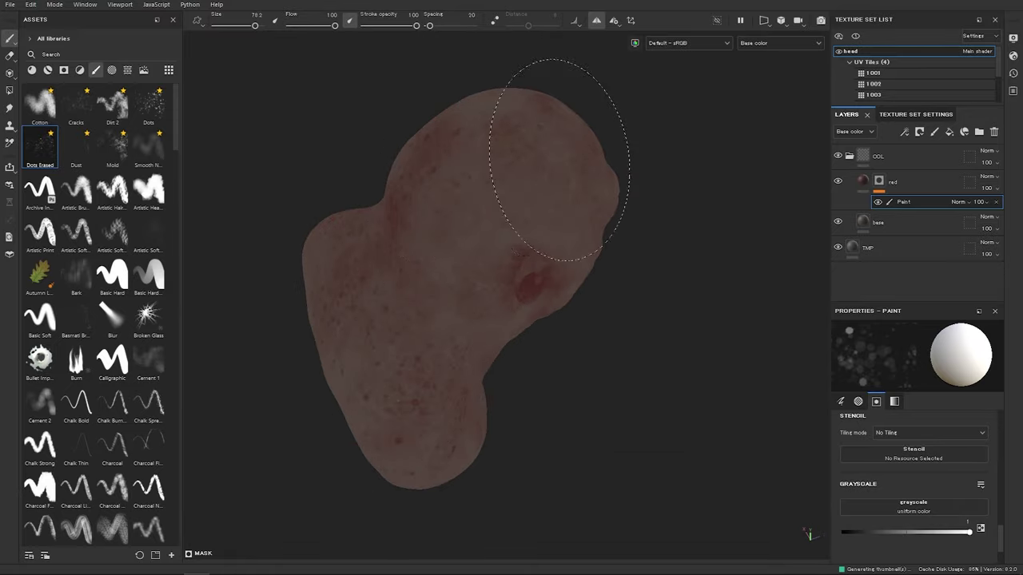
{"action": "mouse_move", "coordinate": [468, 206]}
{"action": "right_mouse_down", "text": "ctrl"}
{"action": "mouse_move", "coordinate": [448, 208]}
{"action": "mouse_move", "coordinate": [394, 290]}
{"action": "right_mouse_up", "text": "ctrl"}
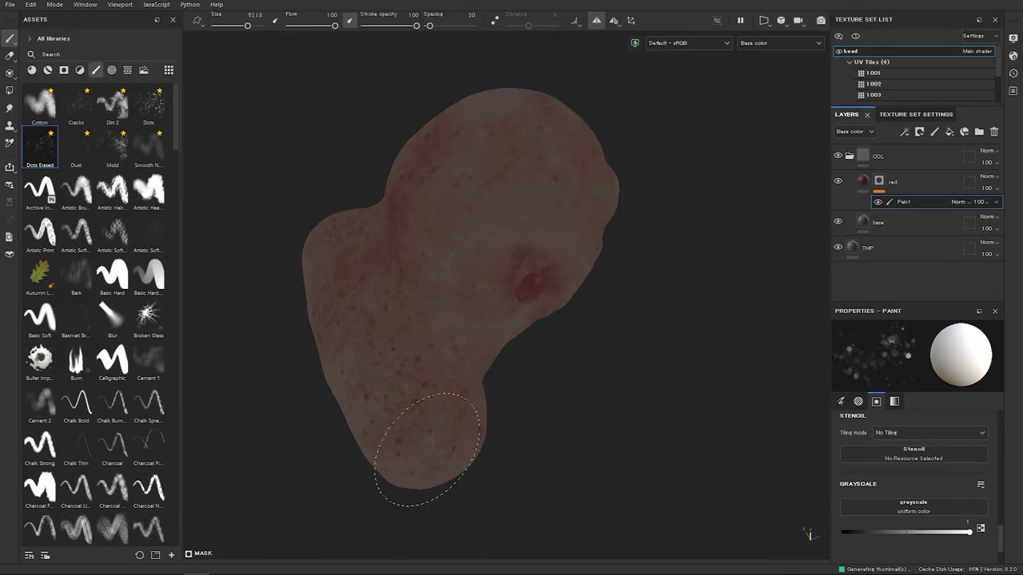
{"action": "mouse_move", "coordinate": [427, 449]}
{"action": "left_mouse_down", "text": "alt"}
{"action": "mouse_move", "coordinate": [421, 376]}
{"action": "mouse_move", "coordinate": [372, 330]}
{"action": "mouse_move", "coordinate": [545, 290]}
{"action": "left_mouse_up", "text": "alt"}
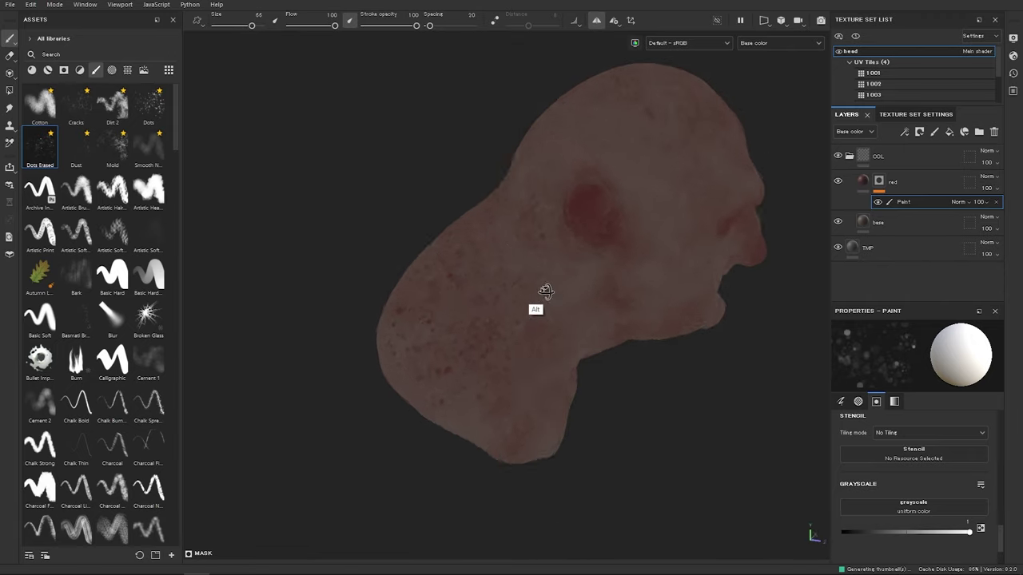
{"action": "left_click_drag", "start_coordinate": [530, 164], "coordinate": [476, 261], "text": "alt"}
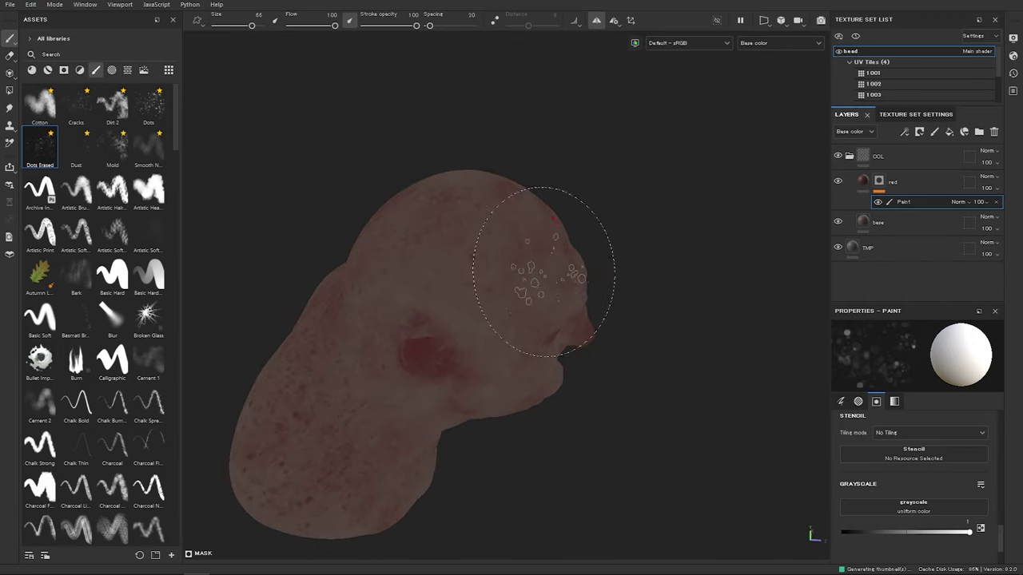
Step: Cover the top of the head with red speckles, enlarging the Dots Erased brush to size 75.08
{"action": "right_click_drag", "start_coordinate": [565, 260], "coordinate": [534, 267], "text": "ctrl"}
{"action": "left_click_drag", "start_coordinate": [534, 267], "coordinate": [592, 242], "text": "alt"}
{"action": "mouse_move", "coordinate": [487, 204]}
{"action": "left_mouse_down", "text": "alt"}
{"action": "mouse_move", "coordinate": [475, 315]}
{"action": "mouse_move", "coordinate": [575, 260]}
{"action": "left_mouse_up", "text": "alt"}
{"action": "mouse_move", "coordinate": [351, 160]}
{"action": "left_mouse_down", "text": "alt"}
{"action": "mouse_move", "coordinate": [521, 216]}
{"action": "mouse_move", "coordinate": [525, 248]}
{"action": "left_mouse_up", "text": "alt"}
{"action": "right_click_drag", "start_coordinate": [484, 228], "coordinate": [529, 211], "text": "ctrl"}
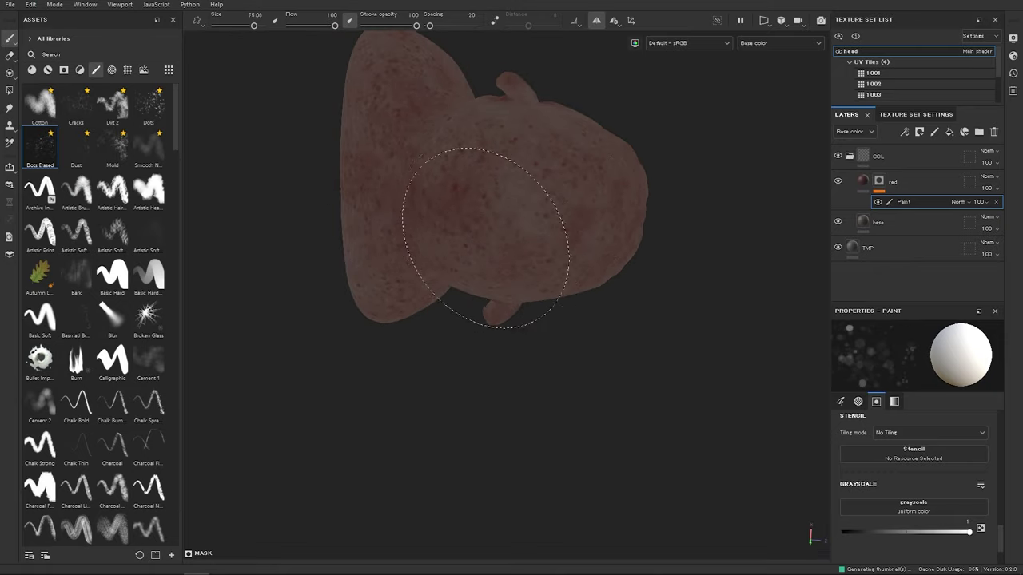
{"action": "left_click_drag", "start_coordinate": [474, 319], "coordinate": [576, 357], "text": "alt"}
Step: Add finer red speckles on the side of the head, nape and upper back with Dots Erased at size 48.79
{"action": "mouse_move", "coordinate": [575, 356]}
{"action": "right_mouse_down", "text": "ctrl"}
{"action": "mouse_move", "coordinate": [554, 296]}
{"action": "mouse_move", "coordinate": [584, 300]}
{"action": "right_mouse_up", "text": "ctrl"}
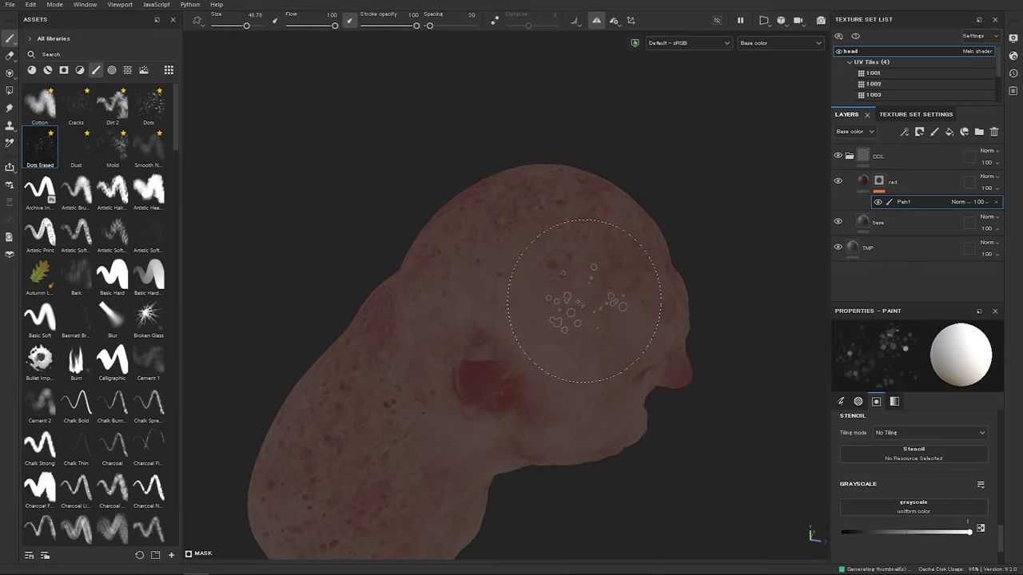
{"action": "left_click_drag", "start_coordinate": [477, 284], "coordinate": [415, 254], "text": "alt"}
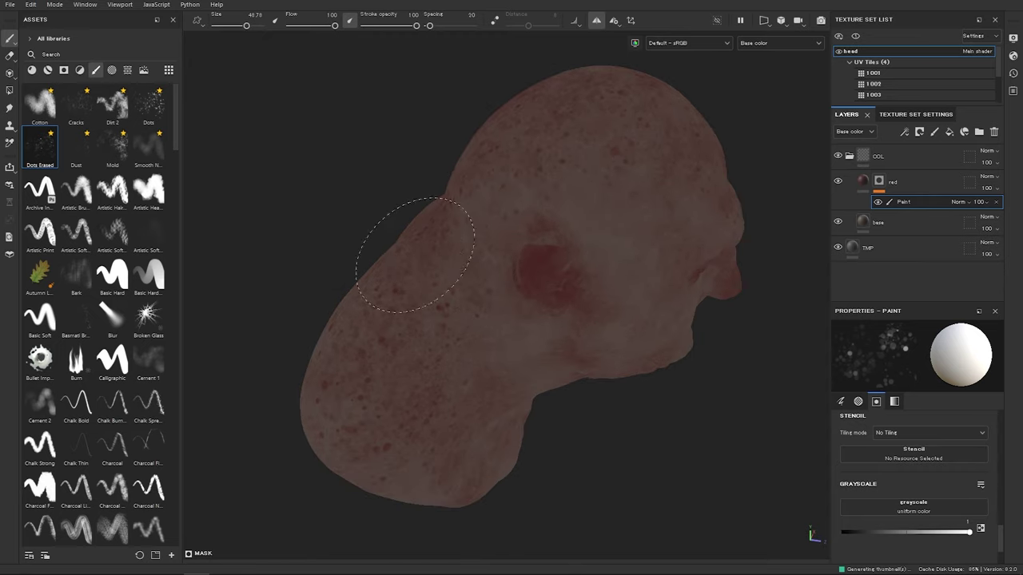
{"action": "left_click_drag", "start_coordinate": [424, 420], "coordinate": [479, 286], "text": "alt"}
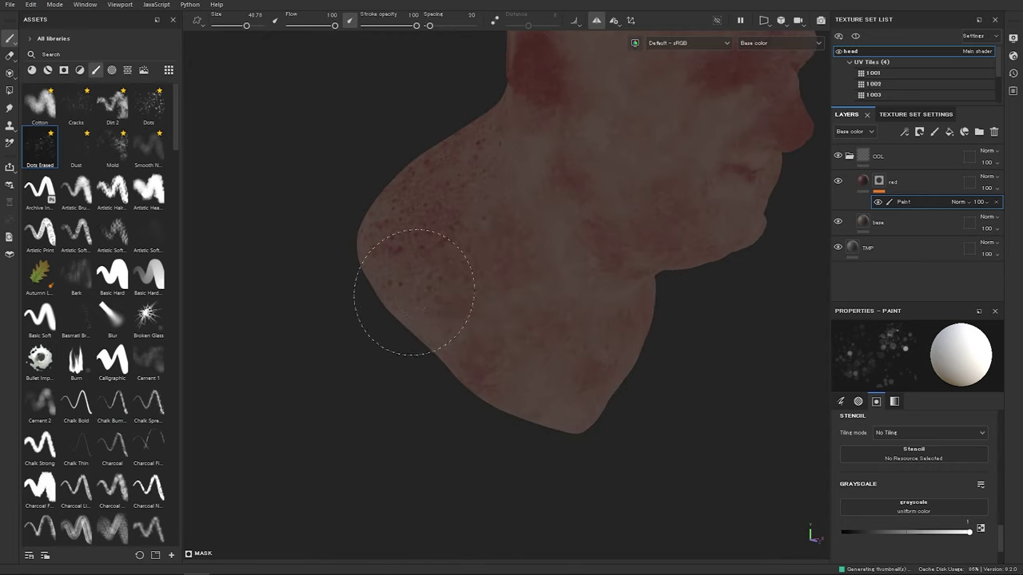
Step: Speckle the forehead, cheeks, nose and chin with red, reducing the Dots Erased brush from 30.74 to 21.34
{"action": "mouse_move", "coordinate": [428, 354]}
{"action": "left_mouse_down", "text": "alt"}
{"action": "mouse_move", "coordinate": [392, 418]}
{"action": "mouse_move", "coordinate": [390, 336]}
{"action": "mouse_move", "coordinate": [539, 350]}
{"action": "mouse_move", "coordinate": [540, 338]}
{"action": "left_mouse_up", "text": "alt"}
{"action": "mouse_move", "coordinate": [540, 339]}
{"action": "right_mouse_down", "text": "alt"}
{"action": "mouse_move", "coordinate": [564, 317]}
{"action": "mouse_move", "coordinate": [519, 324]}
{"action": "right_mouse_up", "text": "alt"}
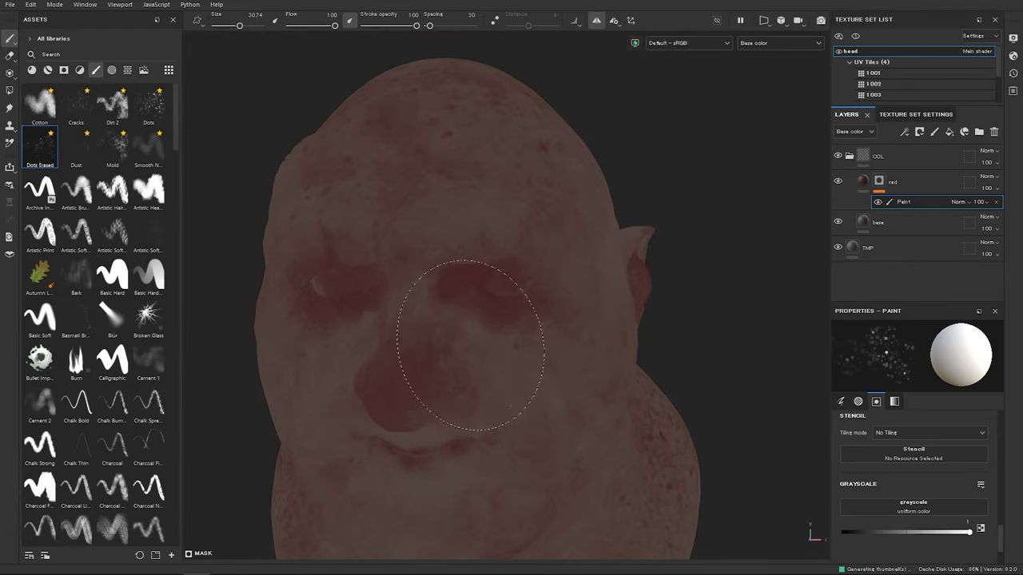
{"action": "mouse_move", "coordinate": [549, 296]}
{"action": "left_mouse_down", "text": "alt"}
{"action": "mouse_move", "coordinate": [490, 335]}
{"action": "mouse_move", "coordinate": [495, 258]}
{"action": "left_mouse_up", "text": "alt"}
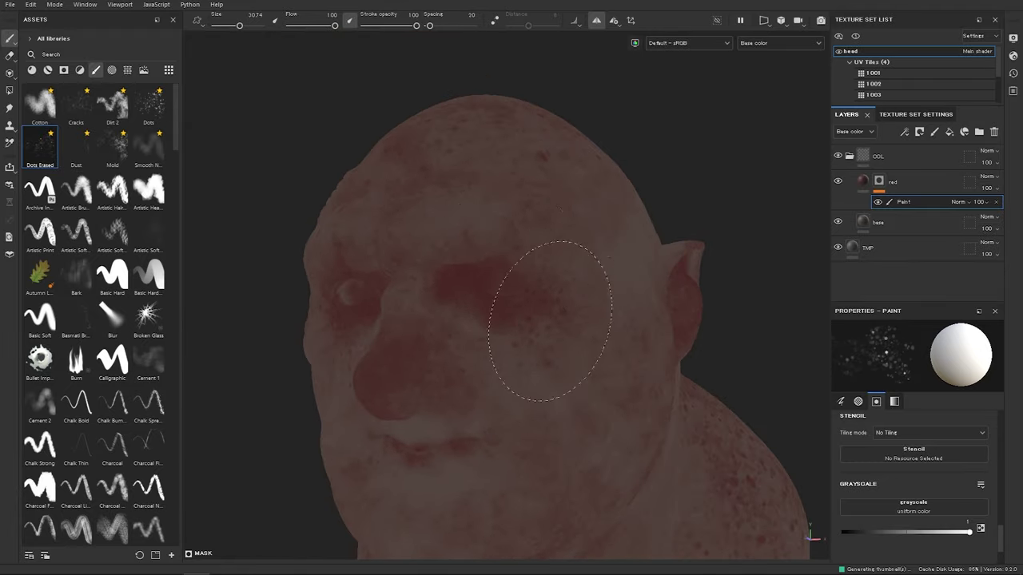
{"action": "mouse_move", "coordinate": [499, 421]}
{"action": "left_mouse_down", "text": "alt"}
{"action": "mouse_move", "coordinate": [520, 468]}
{"action": "mouse_move", "coordinate": [552, 368]}
{"action": "mouse_move", "coordinate": [415, 486]}
{"action": "left_mouse_up", "text": "alt"}
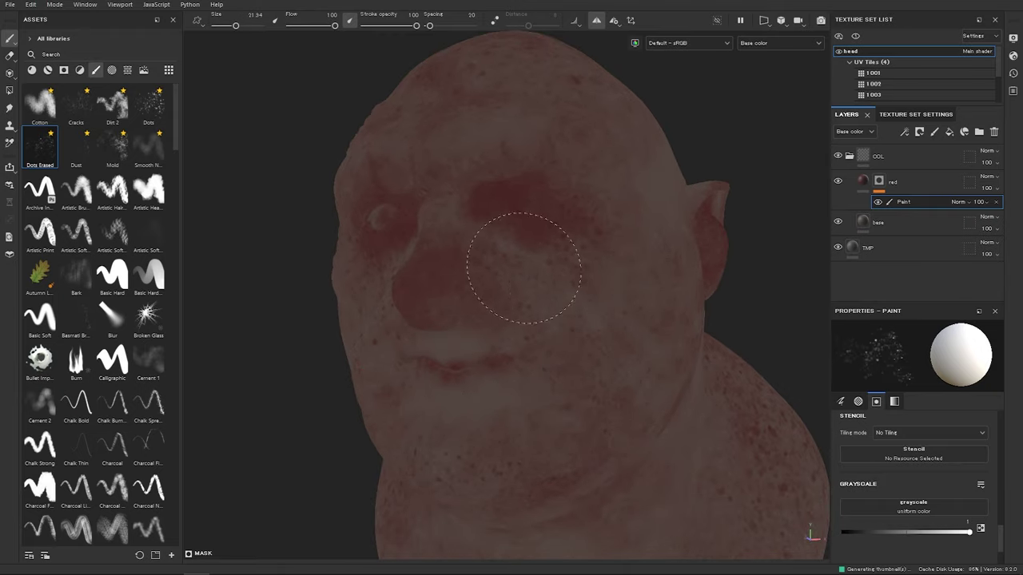
Step: Break up the red on the nose, eye area and side of the face with the Dots Erased brush in black
{"action": "key", "text": "x"}
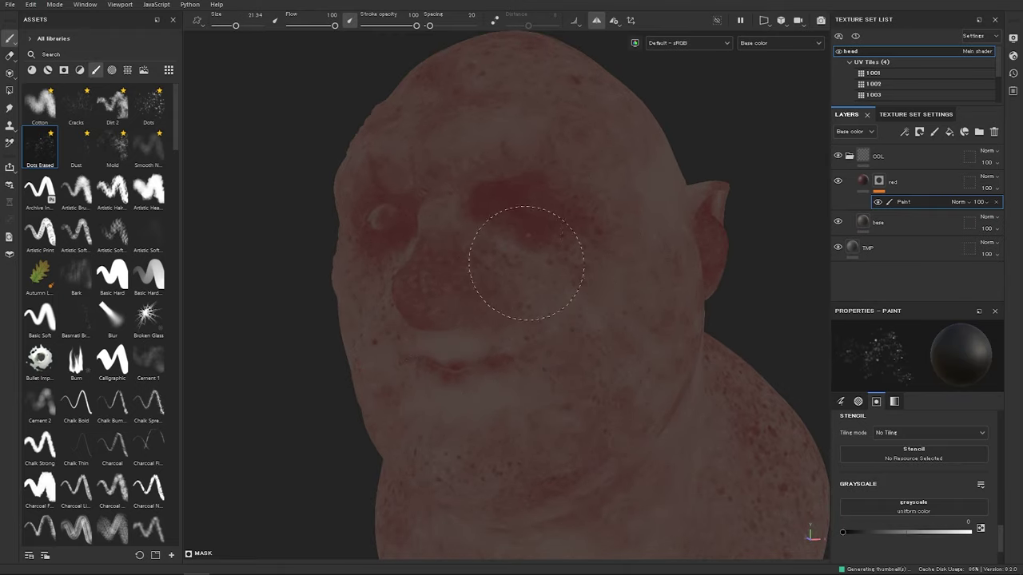
{"action": "mouse_move", "coordinate": [461, 259]}
{"action": "left_mouse_down", "text": "alt"}
{"action": "mouse_move", "coordinate": [564, 181]}
{"action": "mouse_move", "coordinate": [448, 285]}
{"action": "mouse_move", "coordinate": [495, 336]}
{"action": "mouse_move", "coordinate": [480, 271]}
{"action": "left_mouse_up", "text": "alt"}
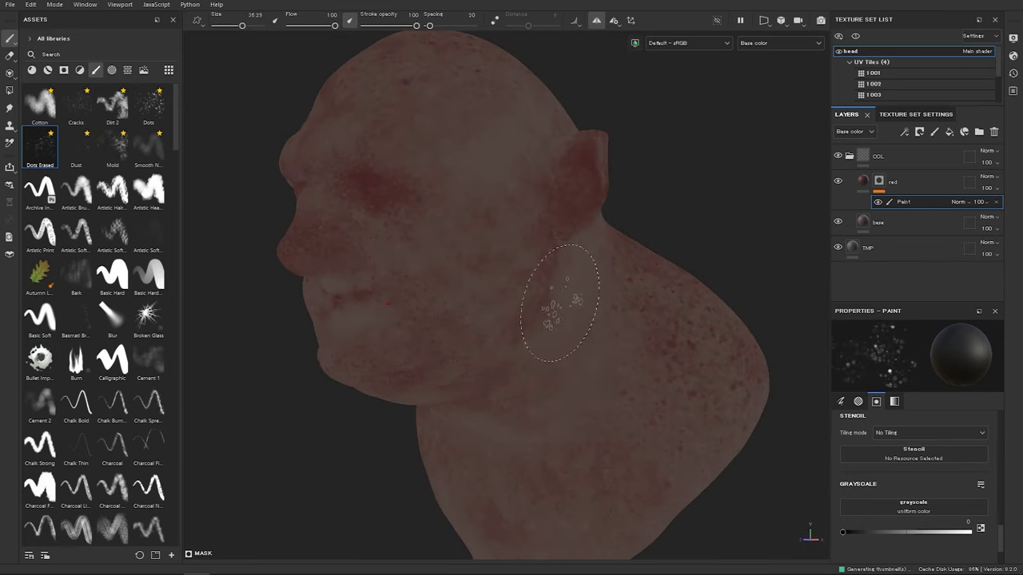
{"action": "left_click_drag", "start_coordinate": [559, 304], "coordinate": [666, 315], "text": "alt"}
Step: Adjust the base color of the base fill layer to a slightly more muted brown
{"action": "left_click", "coordinate": [880, 222]}
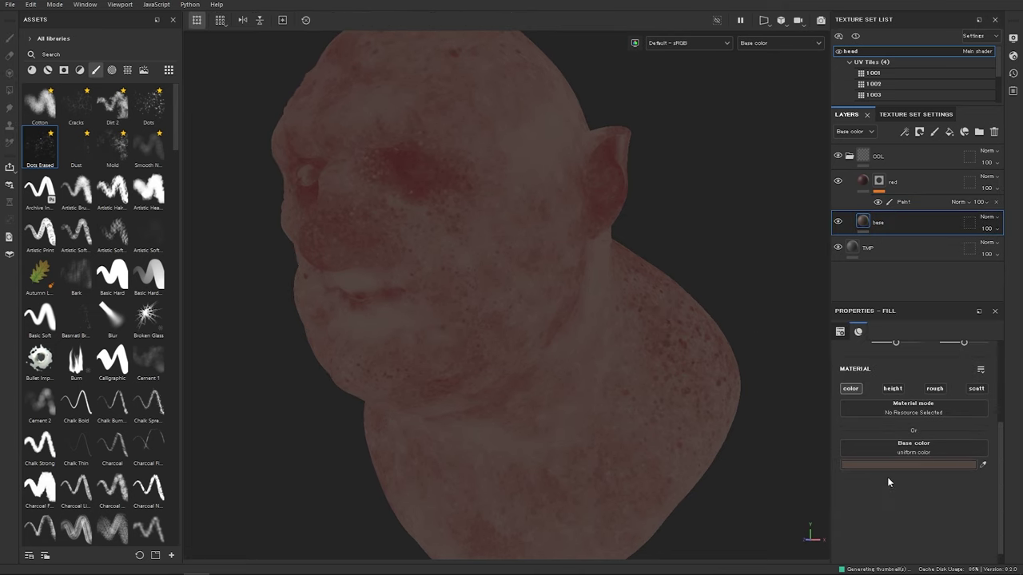
{"action": "left_click", "coordinate": [886, 464]}
{"action": "mouse_move", "coordinate": [797, 369]}
{"action": "left_mouse_down"}
{"action": "mouse_move", "coordinate": [820, 348]}
{"action": "mouse_move", "coordinate": [793, 351]}
{"action": "mouse_move", "coordinate": [774, 375]}
{"action": "mouse_move", "coordinate": [773, 361]}
{"action": "mouse_move", "coordinate": [791, 366]}
{"action": "left_mouse_up"}
{"action": "left_click", "coordinate": [891, 258]}
Step: Refine the red mask's speckles on the cheek, nose and eye area with Dots Erased, mainly in black, reducing the brush to 21.74
{"action": "left_click", "coordinate": [906, 201]}
{"action": "left_click_drag", "start_coordinate": [366, 267], "coordinate": [429, 291], "text": "alt"}
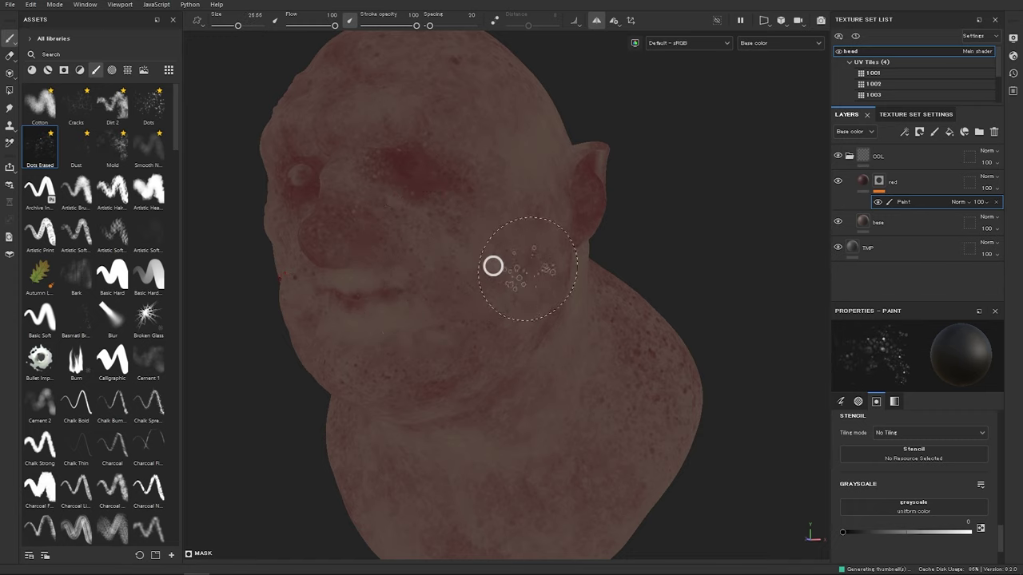
{"action": "middle_click_drag", "start_coordinate": [495, 245], "coordinate": [524, 289], "text": "alt"}
{"action": "right_click_drag", "start_coordinate": [524, 289], "coordinate": [584, 342], "text": "alt"}
{"action": "key", "text": "x"}
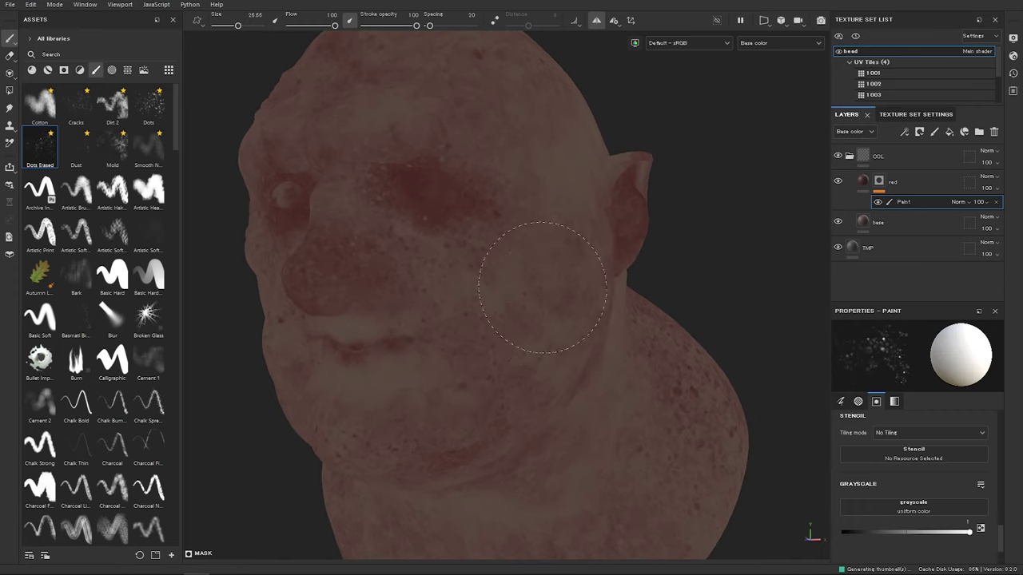
{"action": "key", "text": "x"}
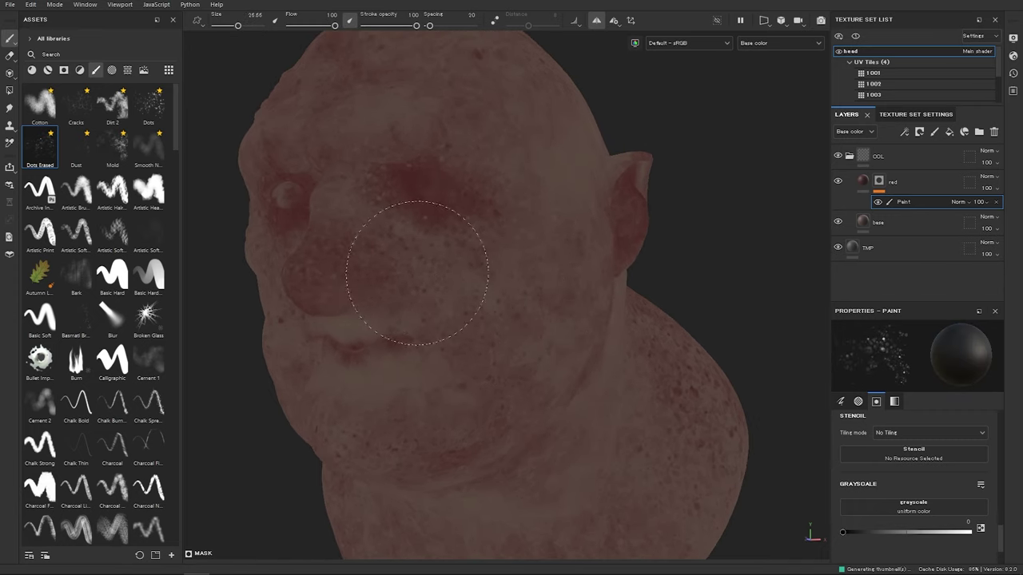
{"action": "left_click_drag", "start_coordinate": [315, 222], "coordinate": [498, 338], "text": "alt"}
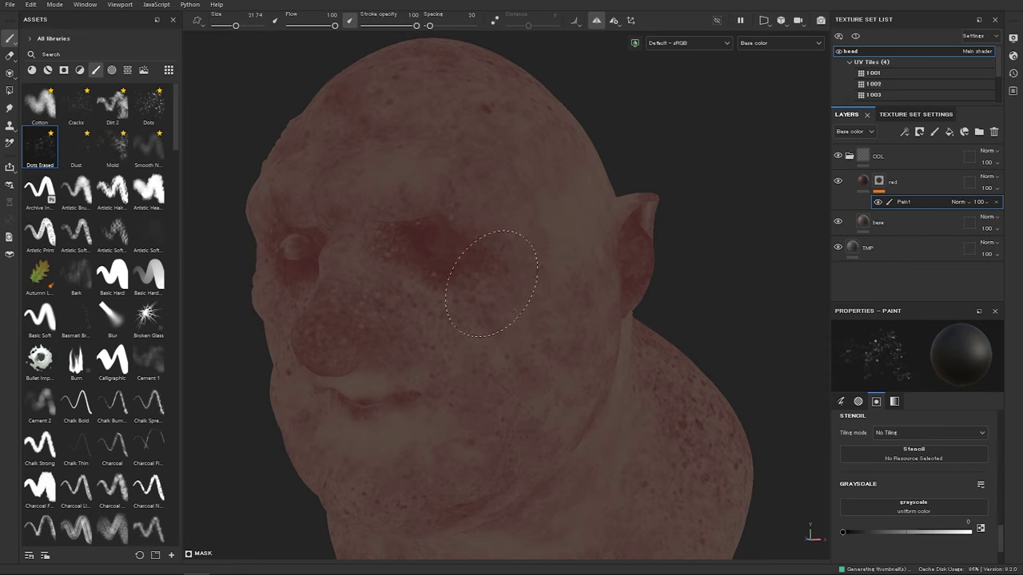
{"action": "left_click_drag", "start_coordinate": [418, 269], "coordinate": [512, 268], "text": "alt"}
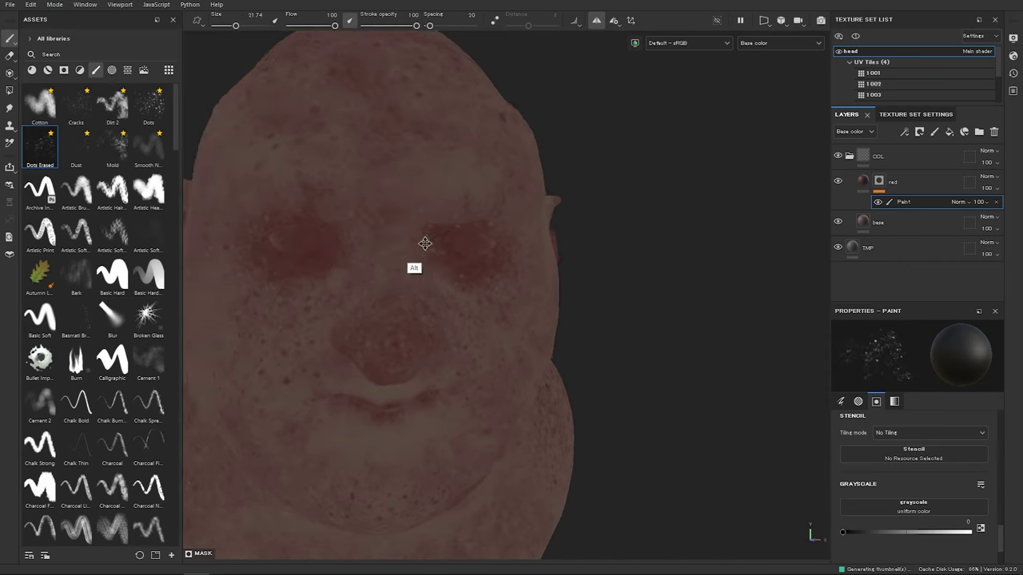
{"action": "left_click_drag", "start_coordinate": [419, 245], "coordinate": [511, 274], "text": "alt"}
Step: Add smaller spots around the mouth, cheeks and chin with Dots Erased at size 9.87, switching from black to white
{"action": "right_click_drag", "start_coordinate": [463, 302], "coordinate": [445, 289], "text": "ctrl"}
{"action": "middle_click_drag", "start_coordinate": [375, 324], "coordinate": [460, 238], "text": "alt"}
{"action": "left_click_drag", "start_coordinate": [482, 289], "coordinate": [442, 294], "text": "alt"}
{"action": "mouse_move", "coordinate": [443, 295]}
{"action": "right_mouse_down", "text": "alt"}
{"action": "mouse_move", "coordinate": [599, 388]}
{"action": "mouse_move", "coordinate": [586, 376]}
{"action": "right_mouse_up", "text": "alt"}
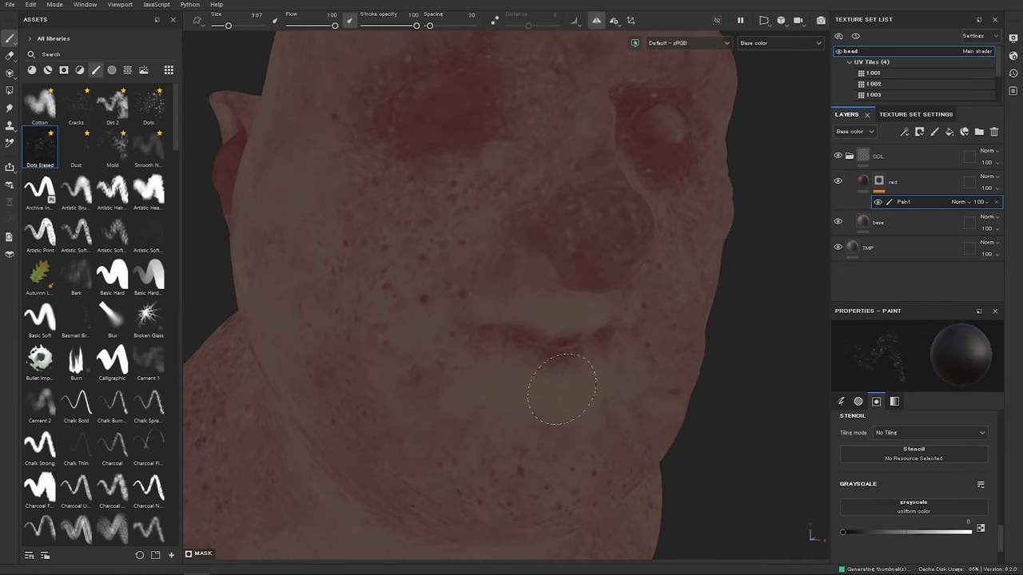
{"action": "key", "text": "x"}
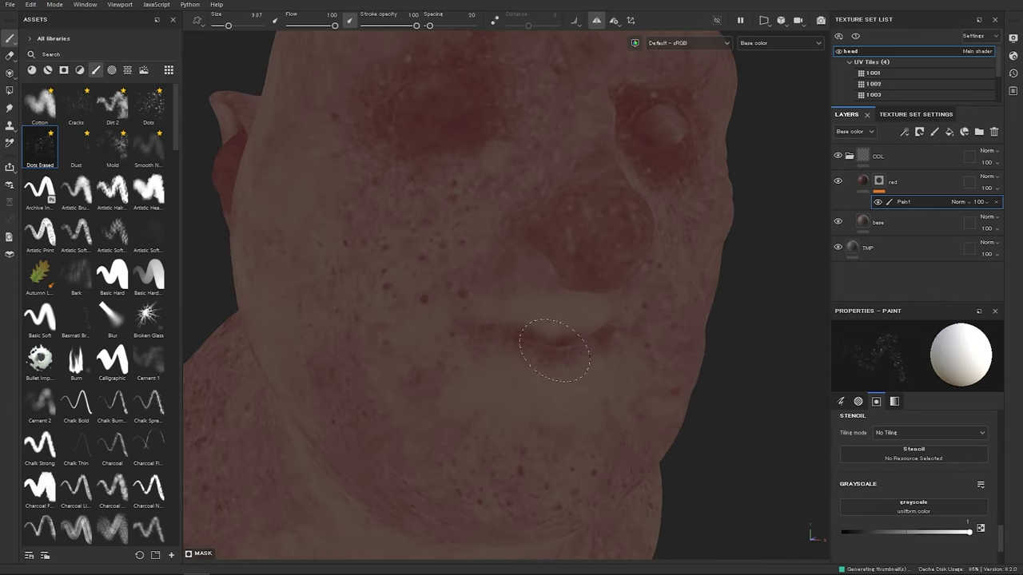
{"action": "left_click_drag", "start_coordinate": [491, 331], "coordinate": [543, 302], "text": "alt"}
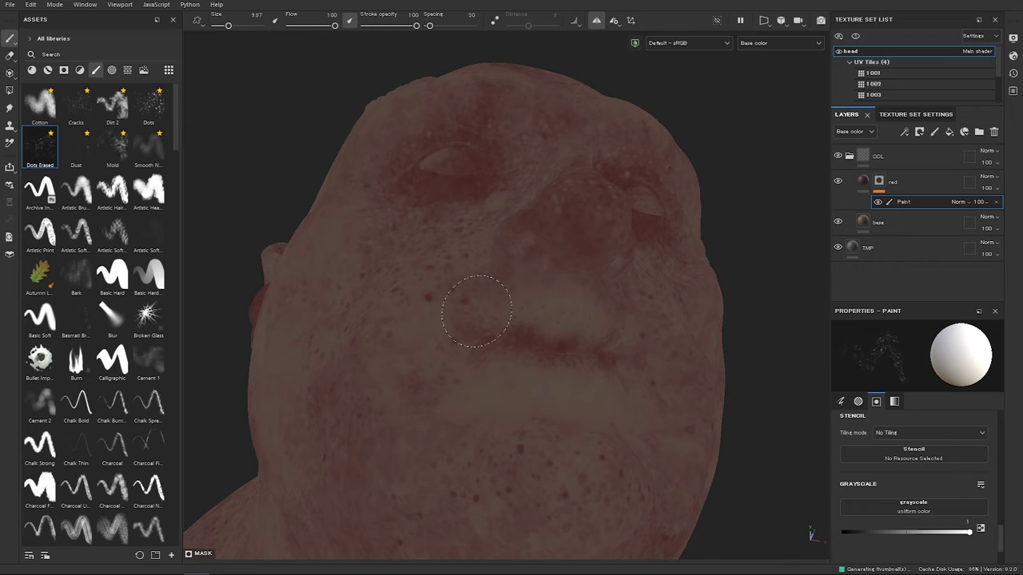
{"action": "left_click_drag", "start_coordinate": [507, 344], "coordinate": [457, 390], "text": "alt"}
Step: Speckle the cheeks and side of the face with Dots Erased in white, enlarging the brush from 20.45 to 25
{"action": "right_click_drag", "start_coordinate": [470, 339], "coordinate": [511, 290], "text": "ctrl"}
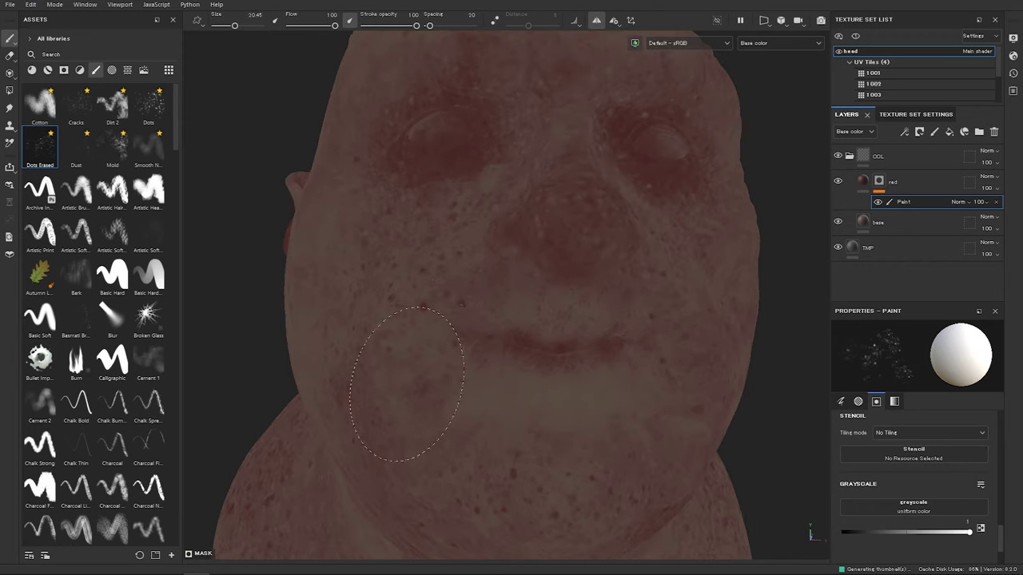
{"action": "right_click_drag", "start_coordinate": [651, 407], "coordinate": [502, 323], "text": "alt"}
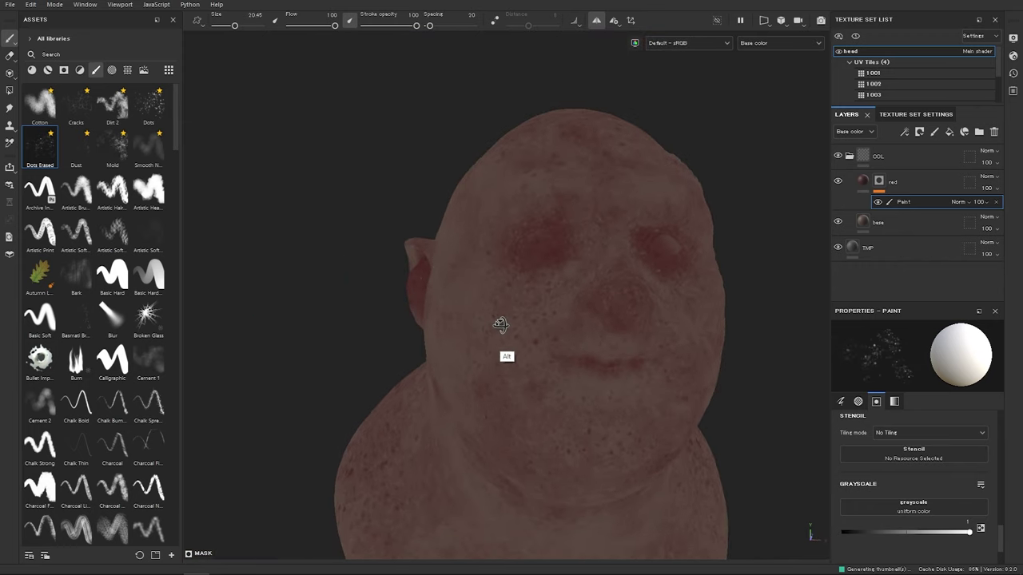
{"action": "left_click_drag", "start_coordinate": [501, 324], "coordinate": [465, 309], "text": "alt"}
{"action": "right_click_drag", "start_coordinate": [465, 309], "coordinate": [484, 312], "text": "ctrl"}
{"action": "left_click_drag", "start_coordinate": [498, 317], "coordinate": [508, 302], "text": "alt"}
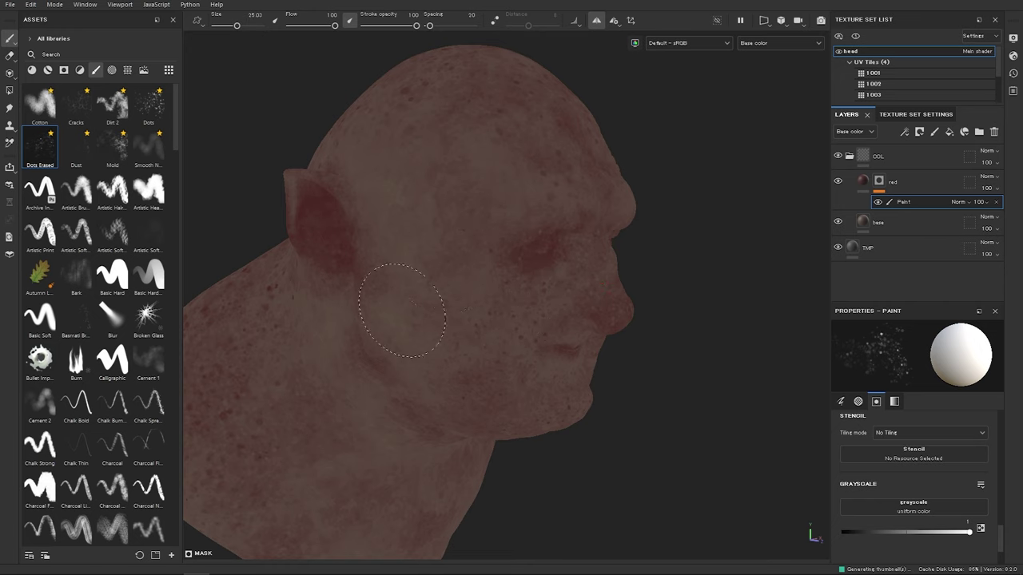
Step: Speckle the neck, shoulder and upper back with Dots Erased in white, raising the brush size from 25 to 49.05
{"action": "left_click_drag", "start_coordinate": [434, 408], "coordinate": [466, 253], "text": "alt"}
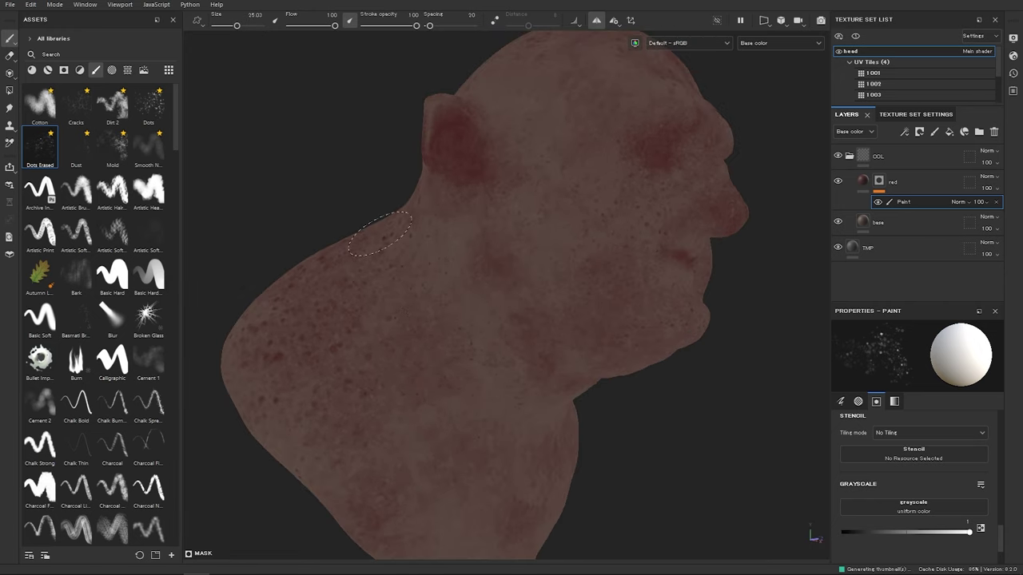
{"action": "left_click_drag", "start_coordinate": [545, 334], "coordinate": [391, 259], "text": "alt"}
{"action": "right_click_drag", "start_coordinate": [391, 258], "coordinate": [647, 364], "text": "alt"}
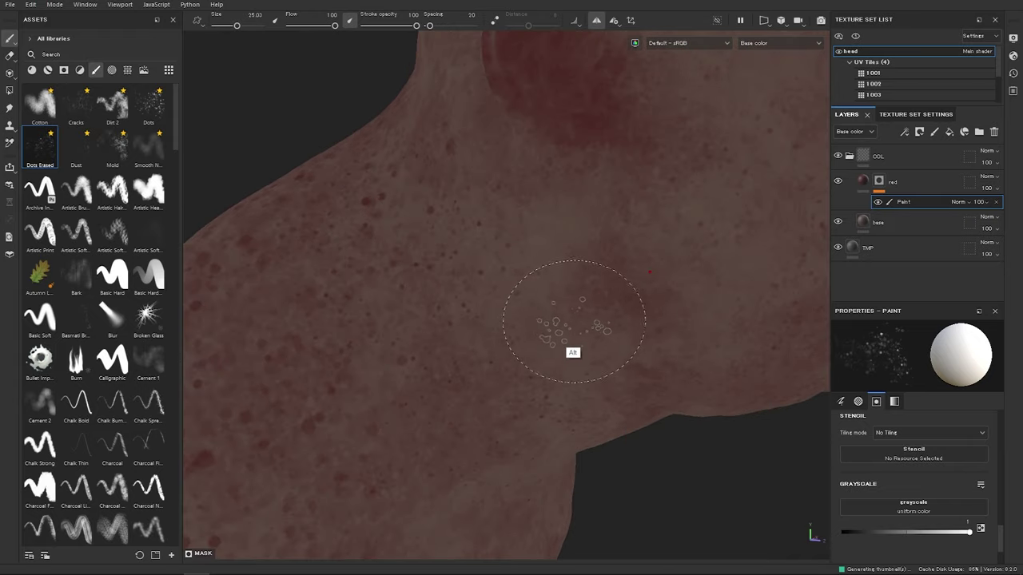
{"action": "left_click_drag", "start_coordinate": [552, 313], "coordinate": [372, 267], "text": "alt"}
{"action": "right_click_drag", "start_coordinate": [372, 267], "coordinate": [435, 267], "text": "ctrl"}
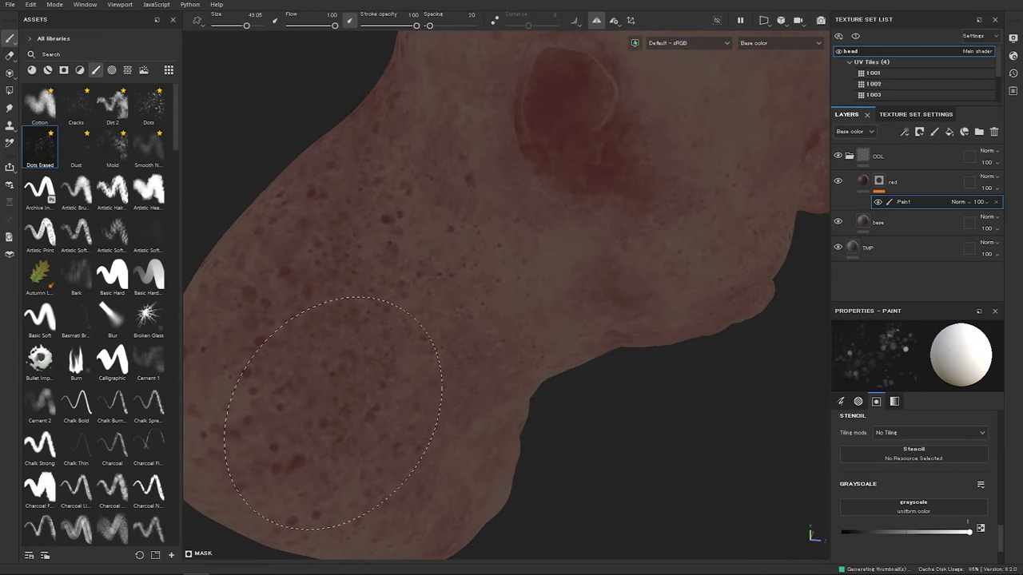
{"action": "right_click_drag", "start_coordinate": [418, 319], "coordinate": [437, 521], "text": "alt"}
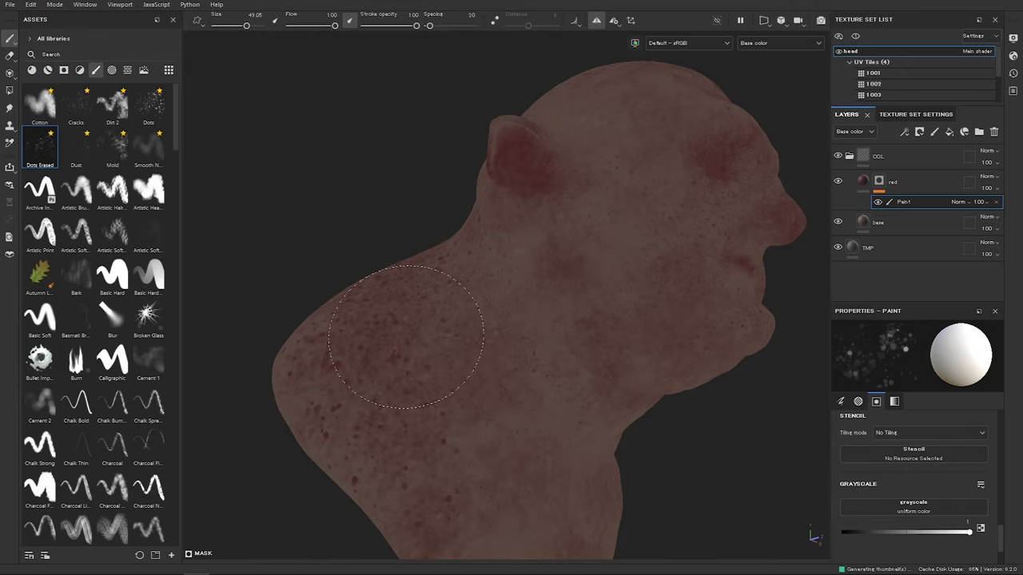
Step: Scatter finer red dots over the side of the neck, jaw and cheek with Dots Erased in white at size 13.37
{"action": "left_click_drag", "start_coordinate": [453, 335], "coordinate": [352, 327], "text": "alt"}
{"action": "right_click_drag", "start_coordinate": [407, 334], "coordinate": [952, 463], "text": "alt"}
{"action": "middle_click_drag", "start_coordinate": [464, 285], "coordinate": [488, 306], "text": "alt"}
{"action": "right_click_drag", "start_coordinate": [490, 300], "coordinate": [399, 286], "text": "ctrl"}
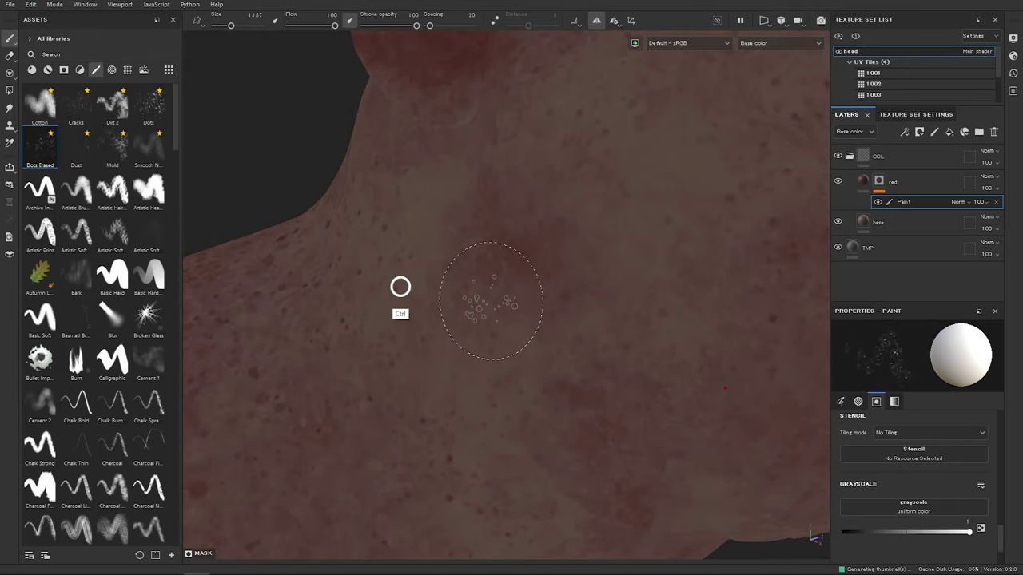
{"action": "key", "text": "x"}
{"action": "key", "text": "x"}
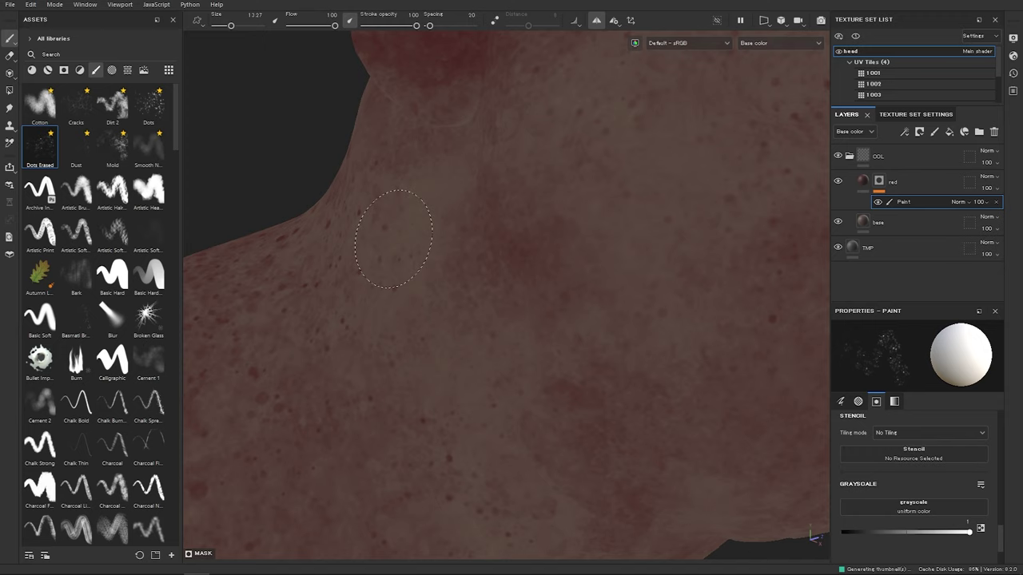
{"action": "left_click_drag", "start_coordinate": [594, 359], "coordinate": [554, 355], "text": "alt"}
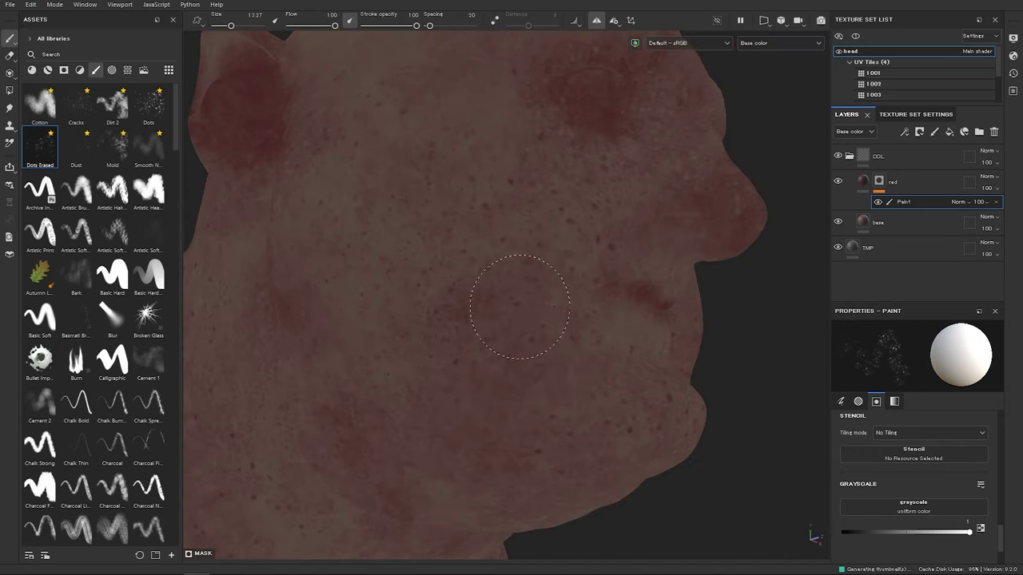
{"action": "left_click_drag", "start_coordinate": [520, 306], "coordinate": [563, 413], "text": "alt"}
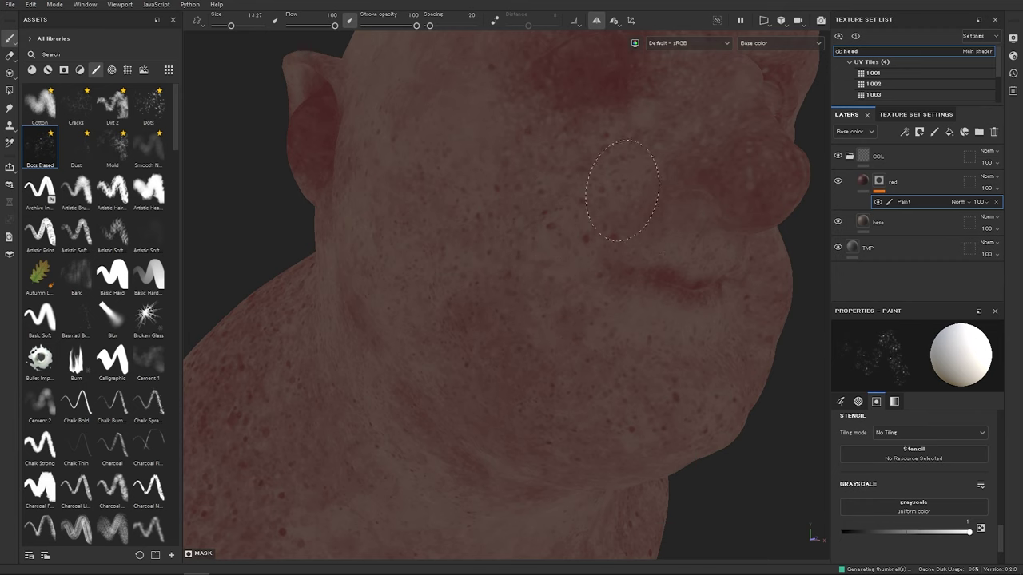
{"action": "left_click_drag", "start_coordinate": [553, 369], "coordinate": [542, 347], "text": "alt"}
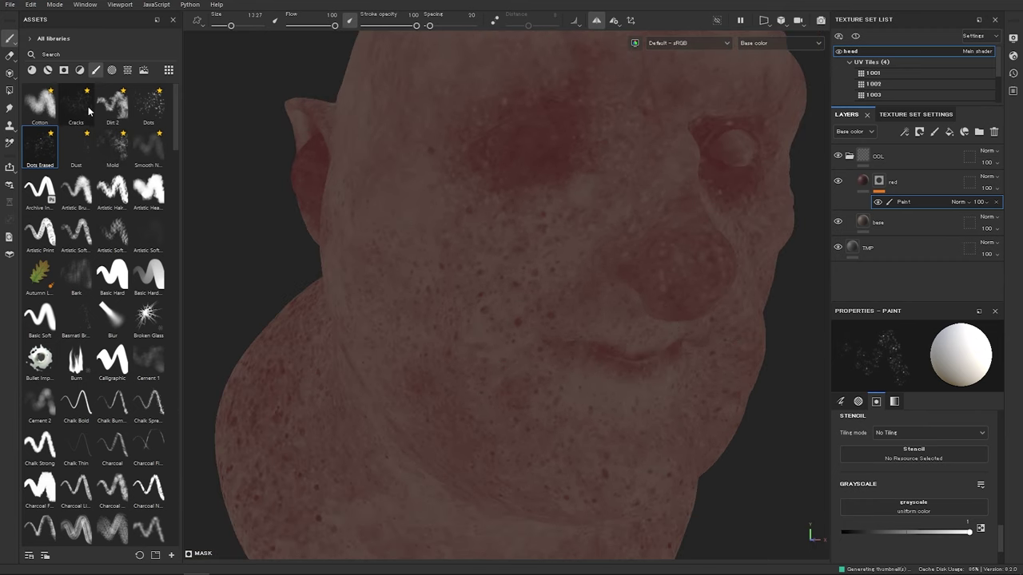
{"action": "left_click", "coordinate": [91, 151]}
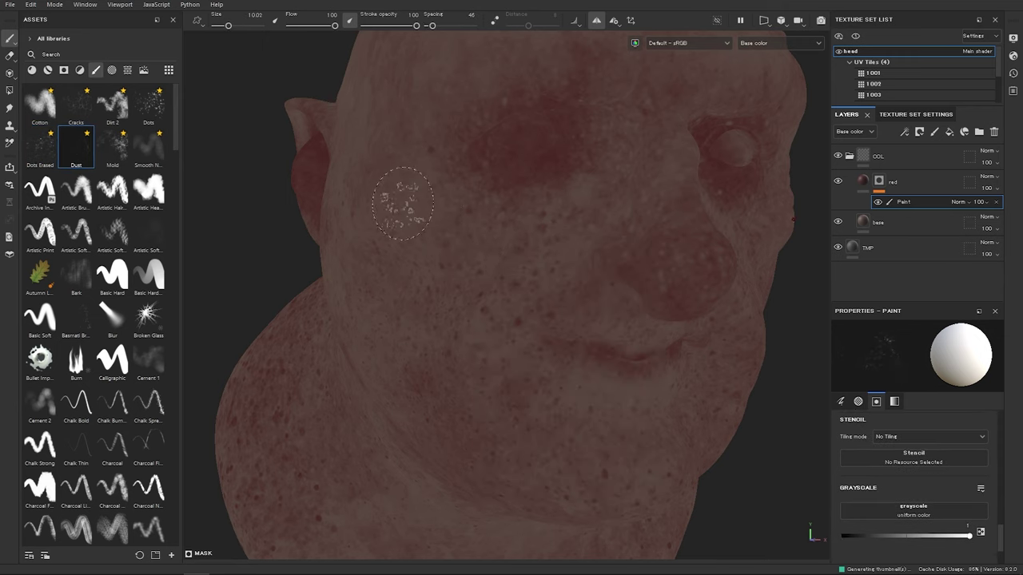
{"action": "right_click_drag", "start_coordinate": [402, 204], "coordinate": [448, 204], "text": "ctrl"}
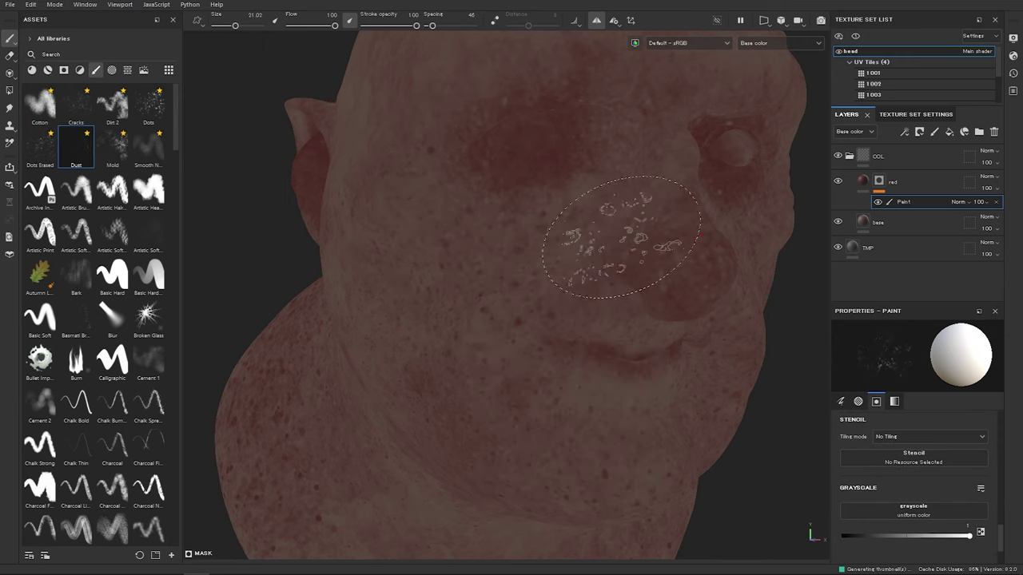
{"action": "left_click", "coordinate": [120, 189]}
{"action": "right_click", "coordinate": [119, 189]}
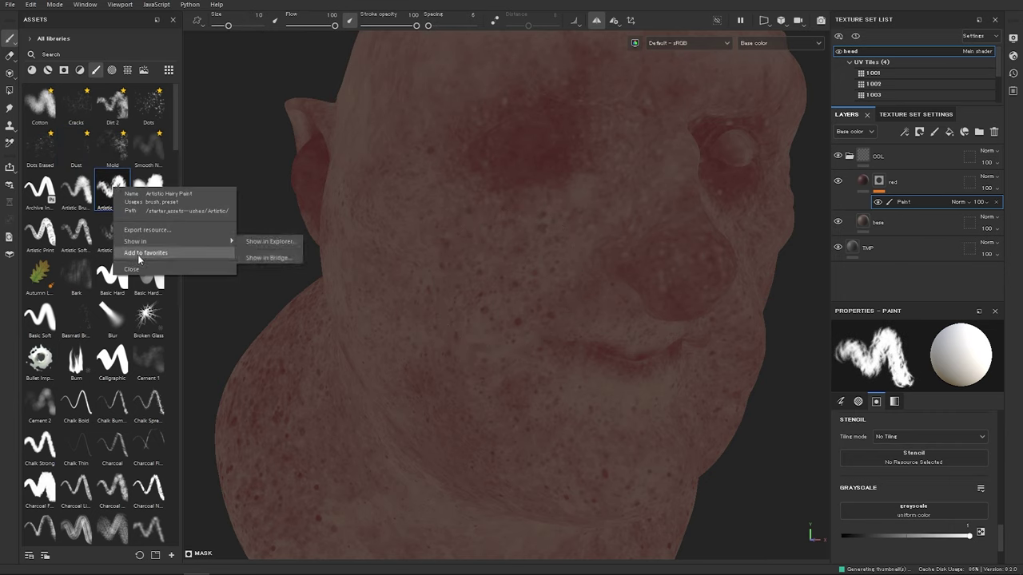
{"action": "left_click", "coordinate": [246, 126]}
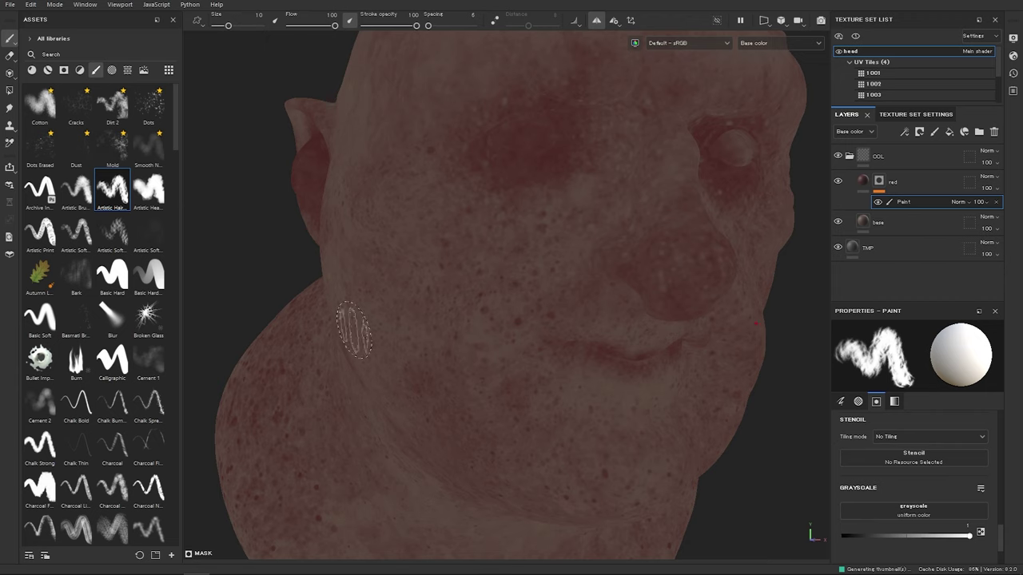
Step: Switch to the Dust brush and enlarge it above size 7 for fine specks on the red mask
{"action": "left_click", "coordinate": [76, 147]}
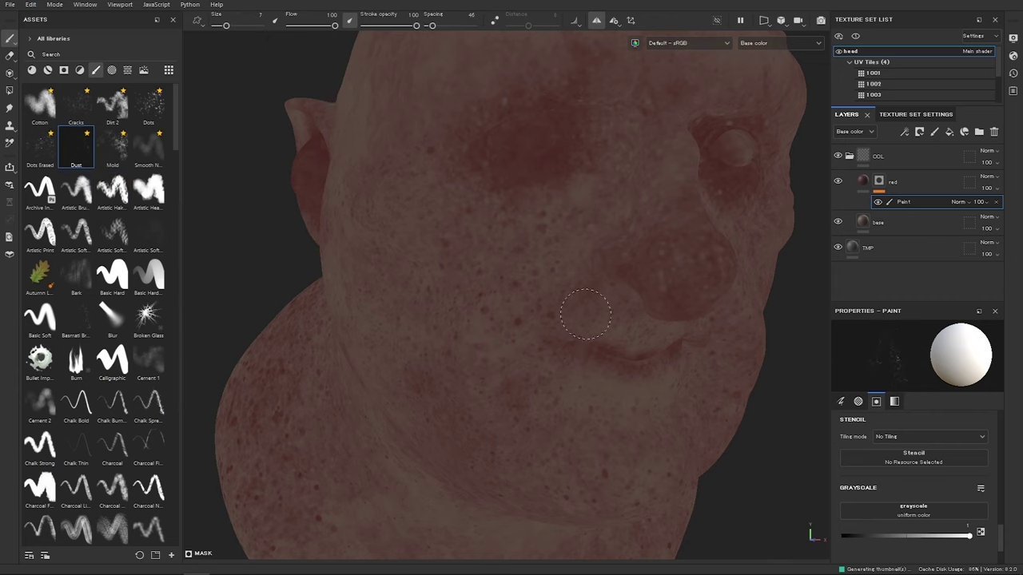
{"action": "right_click_drag", "start_coordinate": [566, 291], "coordinate": [611, 319], "text": "ctrl"}
{"action": "mouse_move", "coordinate": [362, 312]}
{"action": "left_mouse_down", "text": "alt"}
{"action": "mouse_move", "coordinate": [376, 217]}
{"action": "mouse_move", "coordinate": [427, 242]}
{"action": "mouse_move", "coordinate": [429, 357]}
{"action": "mouse_move", "coordinate": [371, 264]}
{"action": "left_mouse_up", "text": "alt"}
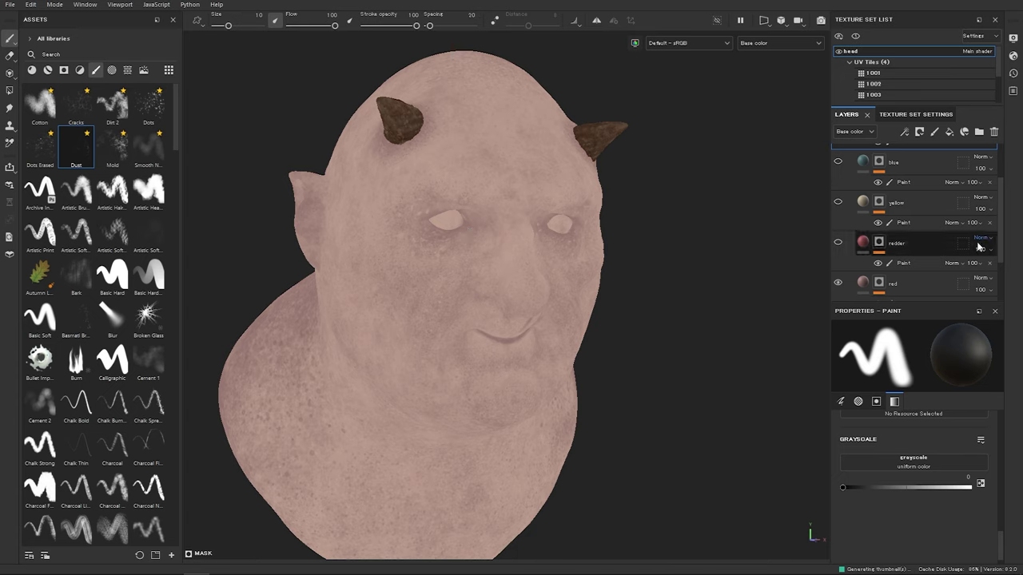
Step: Examine the fill colors of the base and red layers
{"action": "left_click_drag", "start_coordinate": [998, 238], "coordinate": [998, 265]}
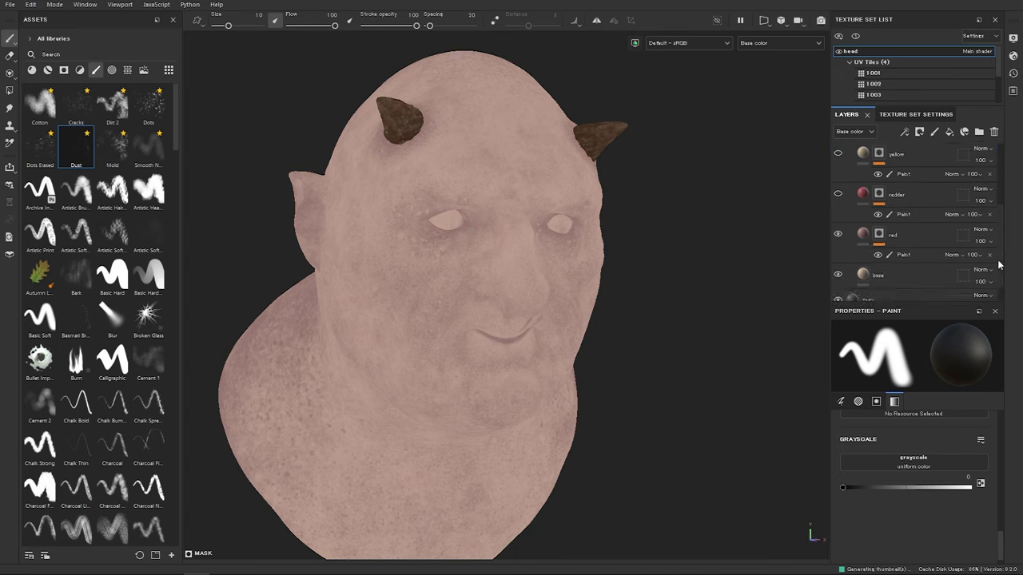
{"action": "left_click", "coordinate": [886, 274]}
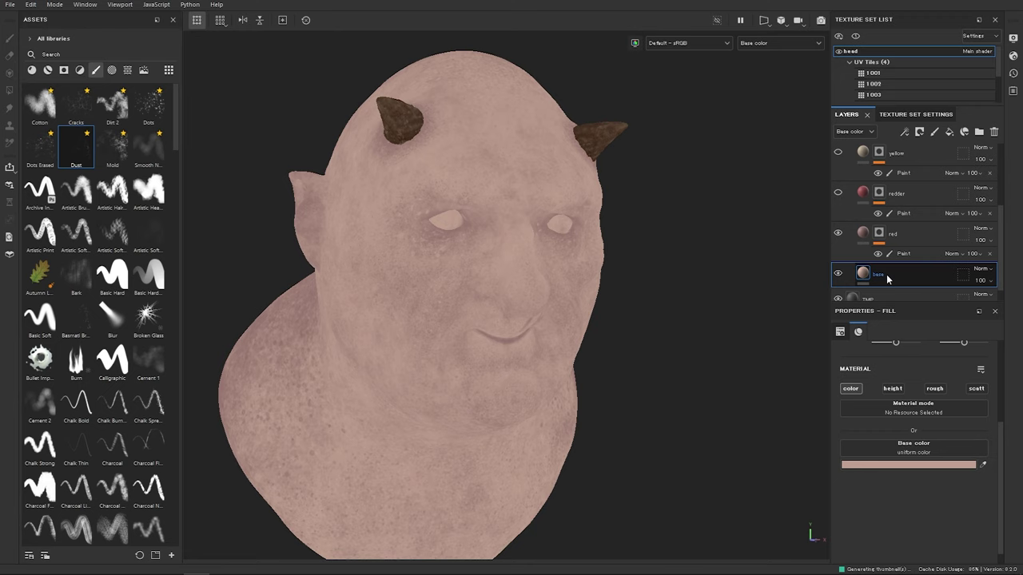
{"action": "double_click", "coordinate": [907, 236]}
{"action": "left_click", "coordinate": [861, 236]}
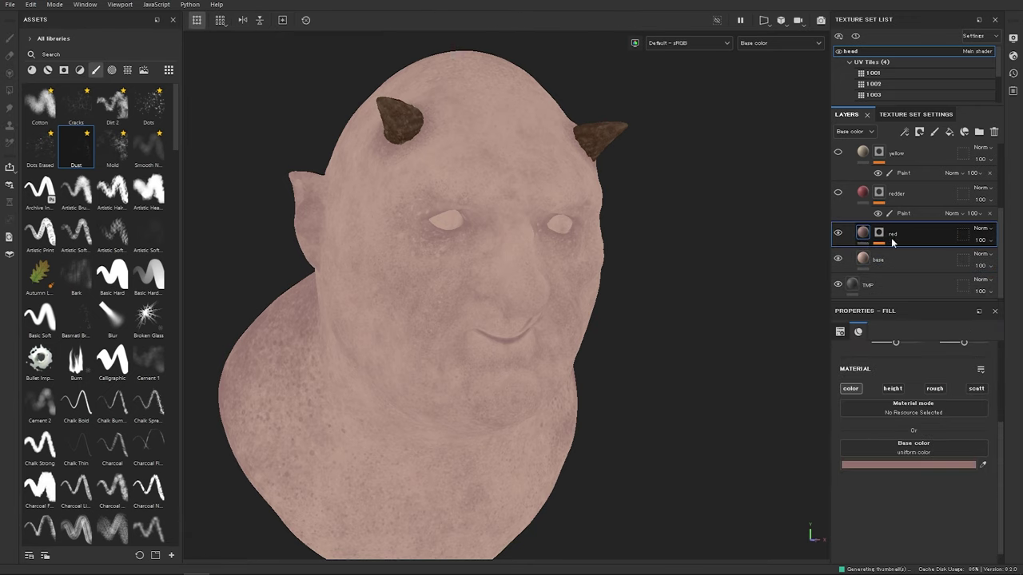
{"action": "key", "text": "ctrl+z"}
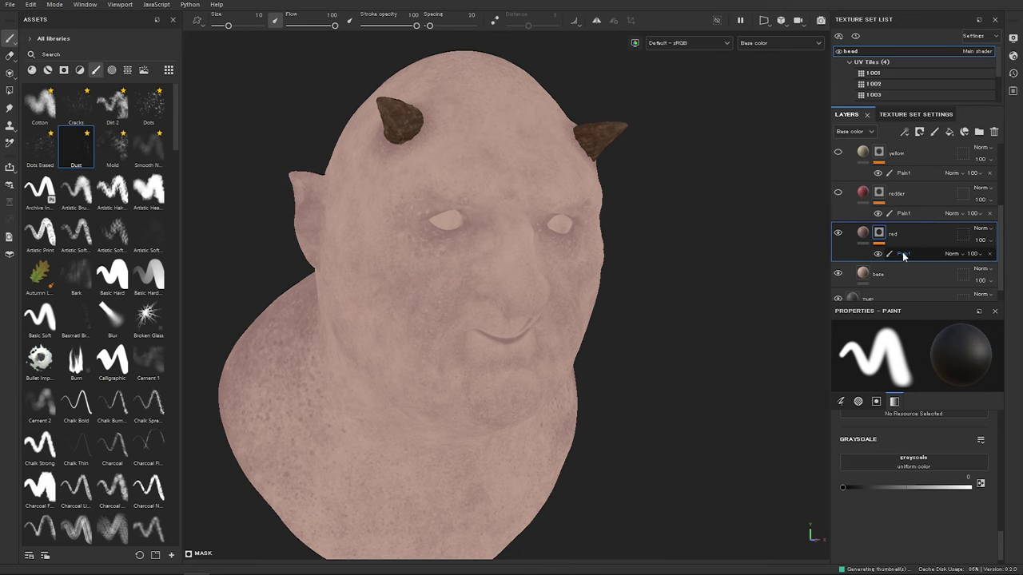
Step: Show only the red layer's mask on the head, hide the horns texture set and inspect the painted face detail up close
{"action": "left_click", "coordinate": [879, 233], "text": "alt"}
{"action": "left_click_drag", "start_coordinate": [394, 207], "coordinate": [431, 226], "text": "alt"}
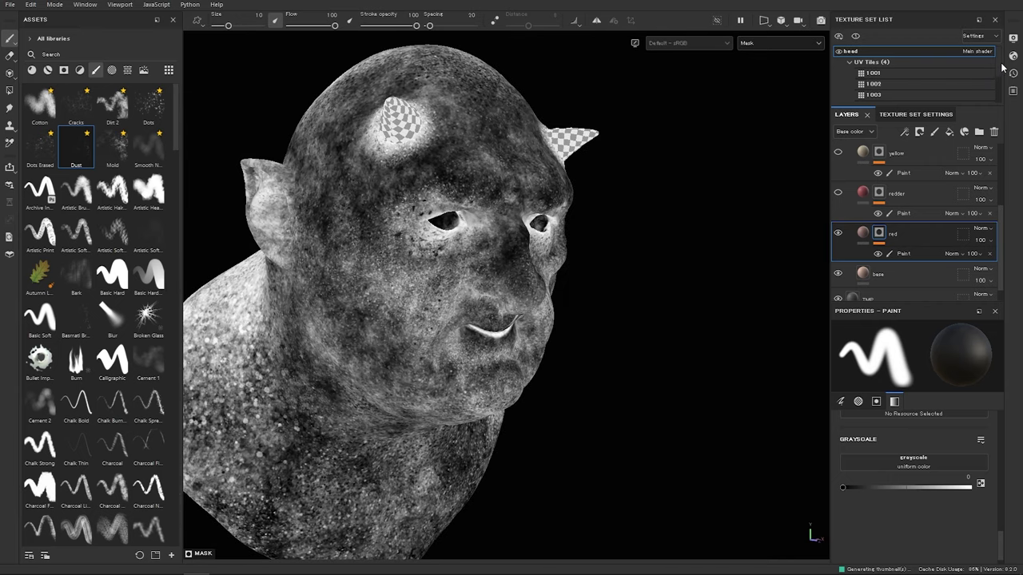
{"action": "scroll", "coordinate": [850, 74], "scroll_direction": "down", "scroll_amount": 2}
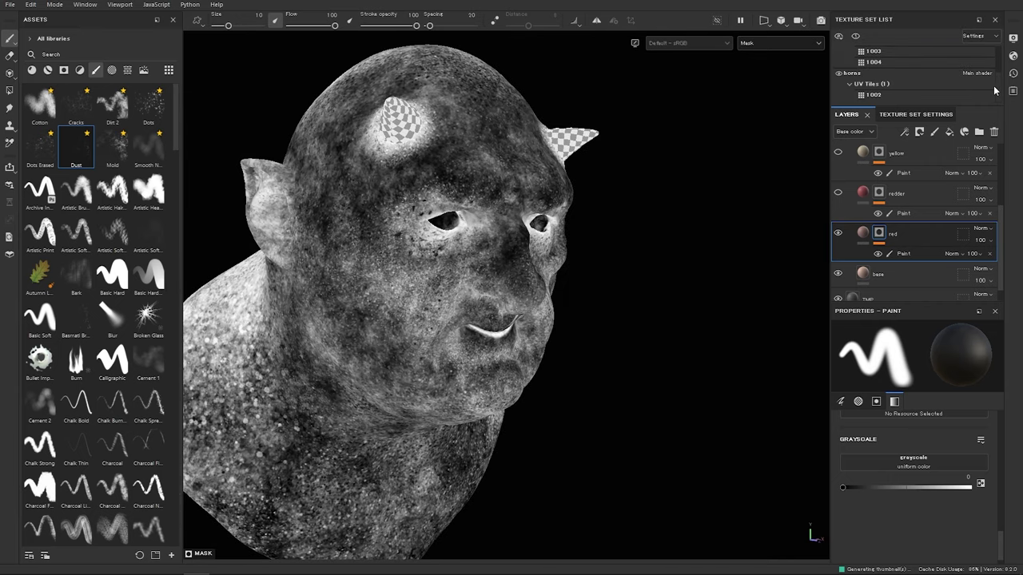
{"action": "left_click", "coordinate": [838, 73]}
{"action": "left_click_drag", "start_coordinate": [540, 324], "coordinate": [475, 303], "text": "alt"}
{"action": "right_click_drag", "start_coordinate": [474, 304], "coordinate": [905, 361], "text": "alt"}
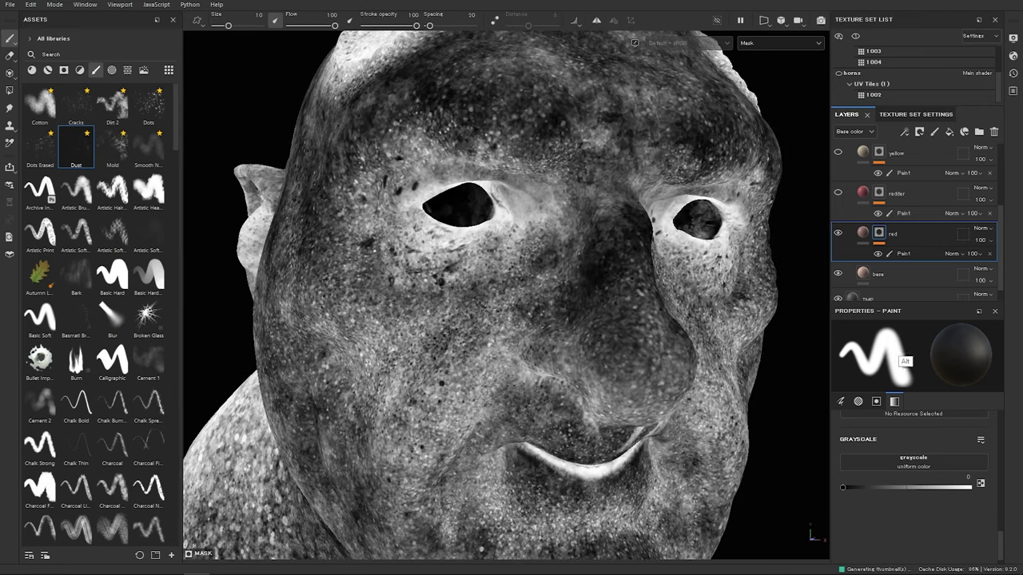
Step: Return from the mask view to the lit material display to check the red layer on the whole head
{"action": "right_click_drag", "start_coordinate": [666, 320], "coordinate": [386, 235], "text": "alt"}
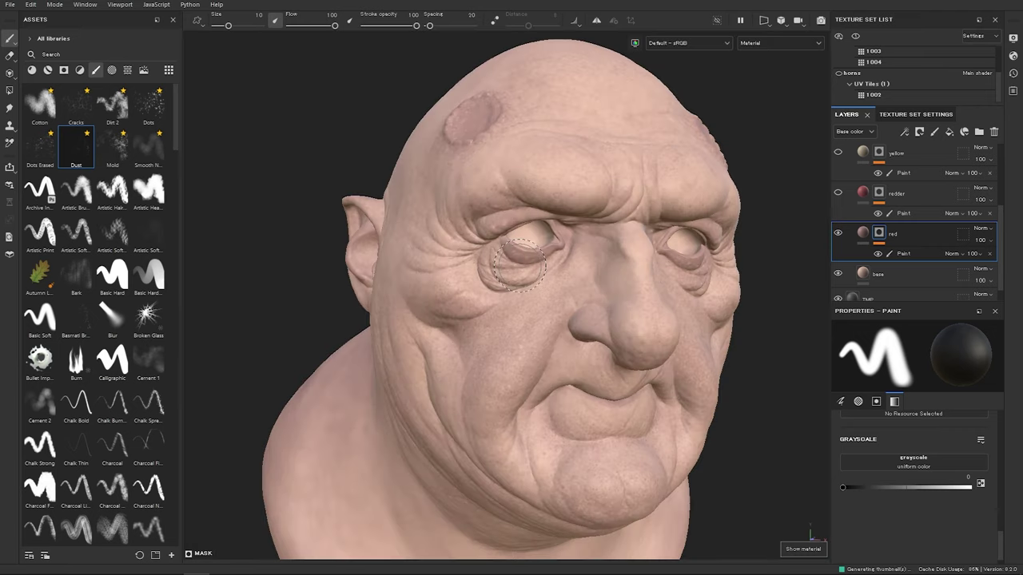
{"action": "key", "text": "m"}
{"action": "left_click_drag", "start_coordinate": [600, 281], "coordinate": [559, 244], "text": "alt"}
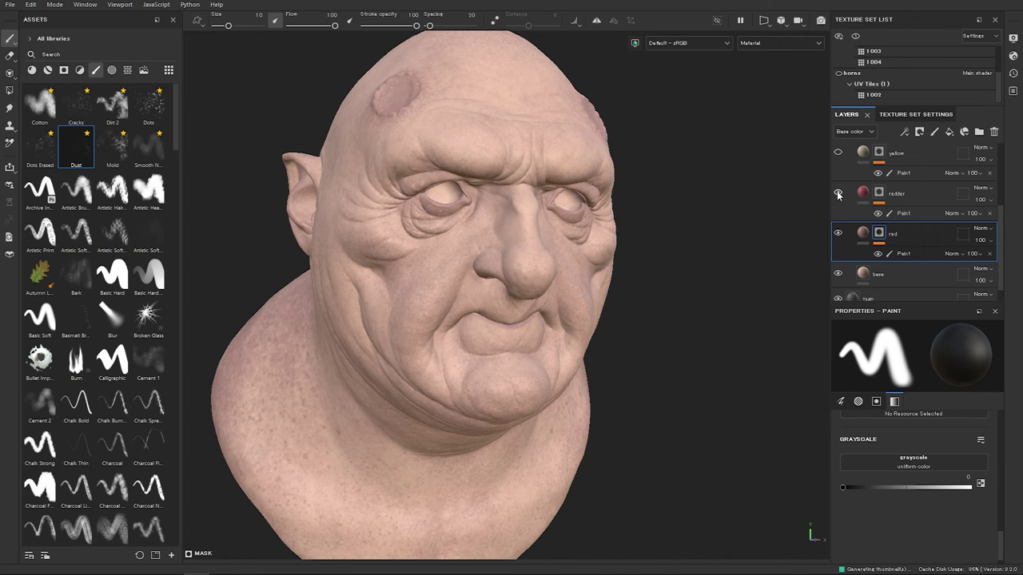
Step: Turn the redder, yellow and blue layers back on
{"action": "left_click", "coordinate": [837, 192]}
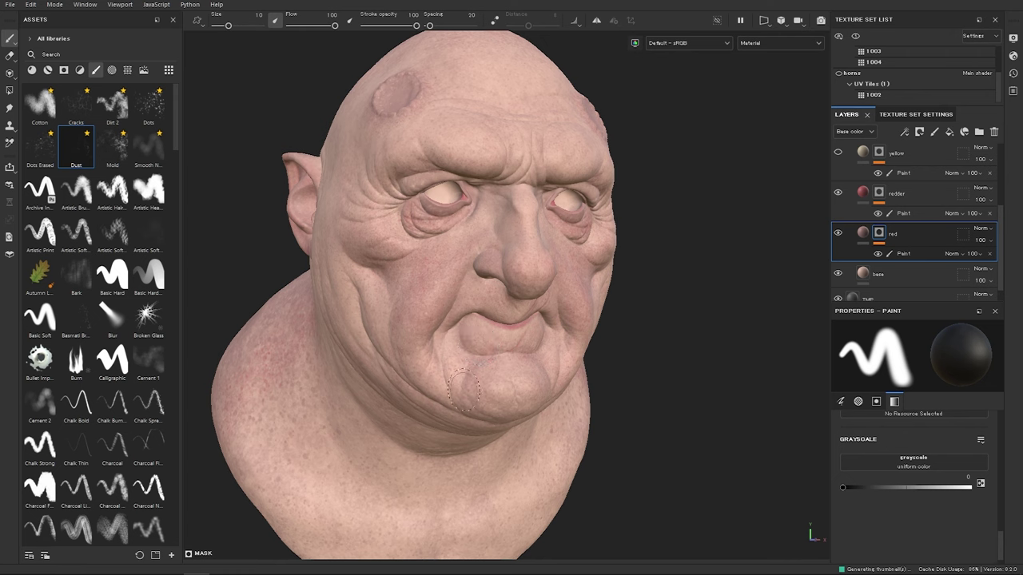
{"action": "scroll", "coordinate": [1004, 238], "scroll_direction": "down", "scroll_amount": 1}
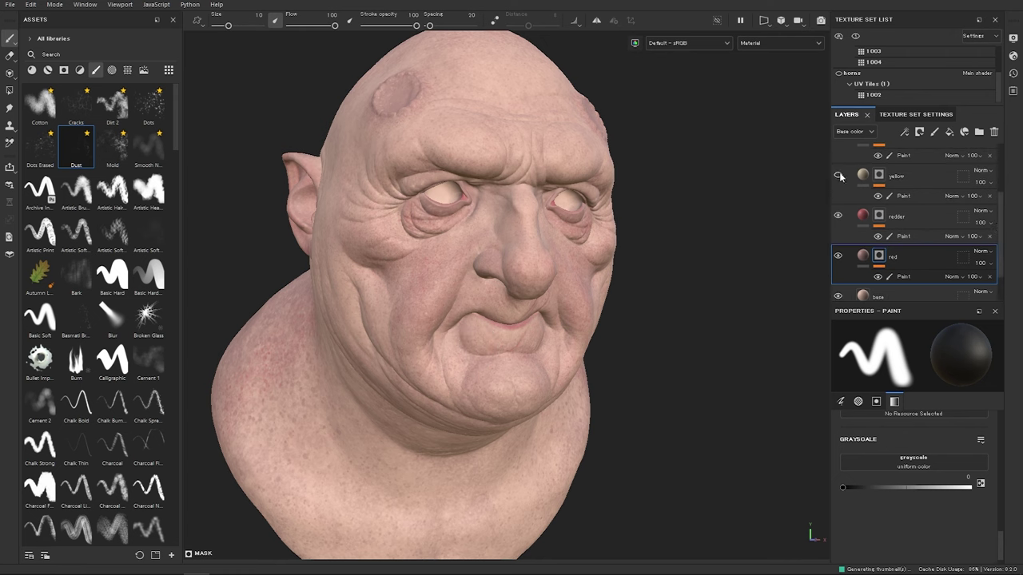
{"action": "scroll", "coordinate": [835, 189], "scroll_direction": "up", "scroll_amount": 2}
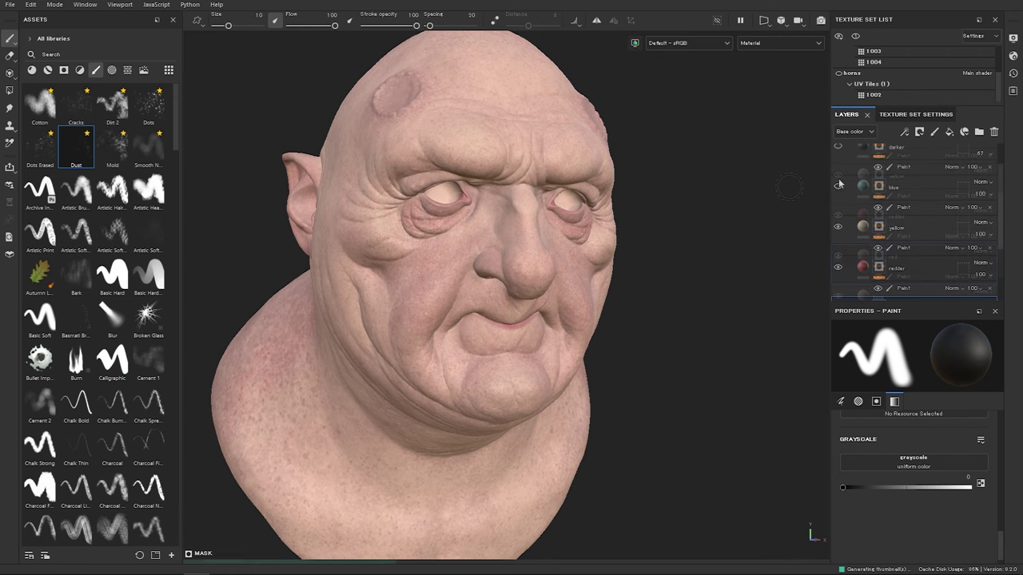
Step: Show only the blue layer's mask on the head, then return to the layer's fill in the lit material display
{"action": "left_click", "coordinate": [889, 190]}
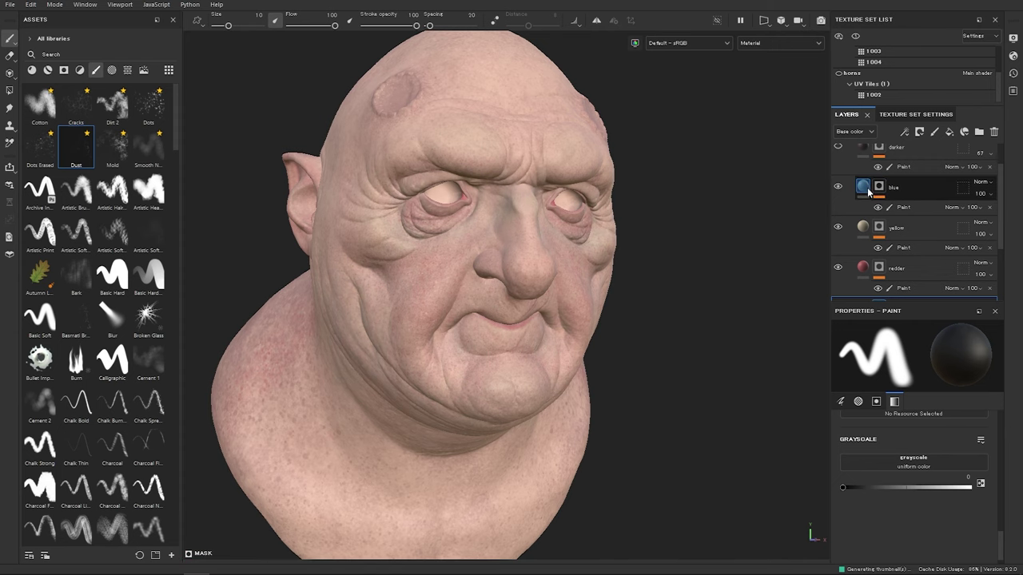
{"action": "left_click", "coordinate": [879, 188], "text": "alt"}
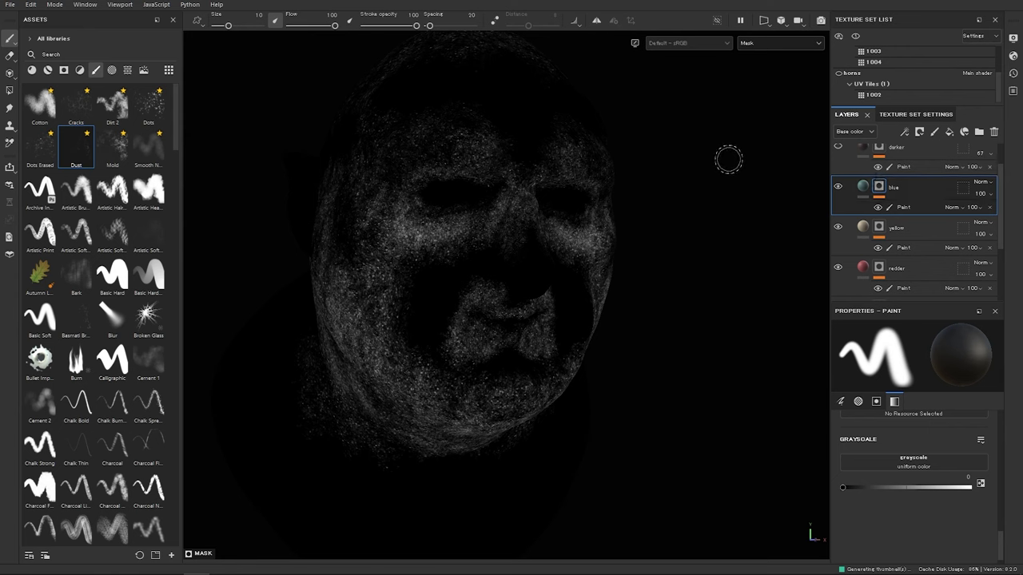
{"action": "left_click", "coordinate": [863, 187]}
Step: Turn on the darker layer, select its mask and check its shading around the eyes and horn sockets
{"action": "scroll", "coordinate": [845, 172], "scroll_direction": "up", "scroll_amount": 1}
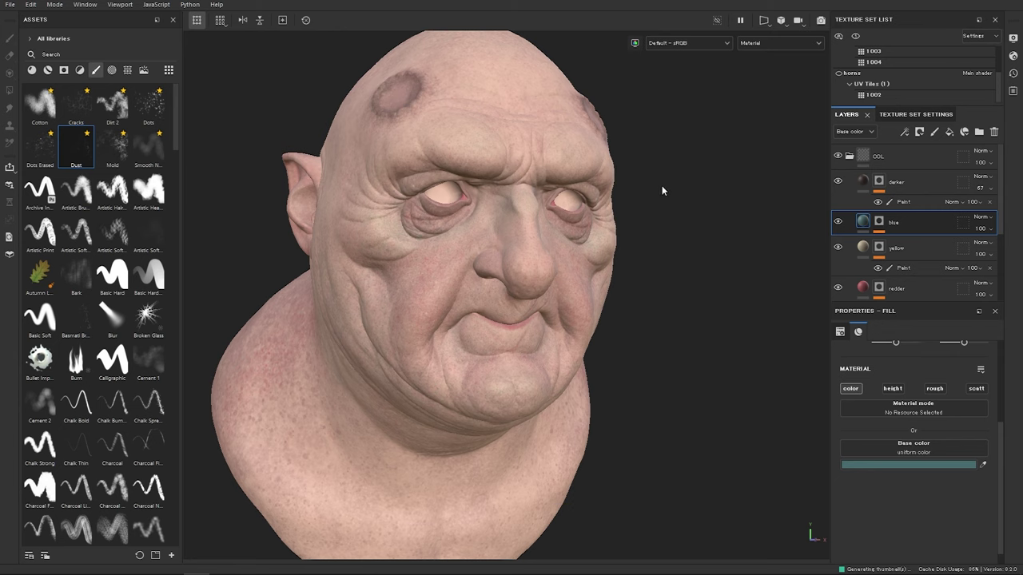
{"action": "left_click", "coordinate": [879, 181]}
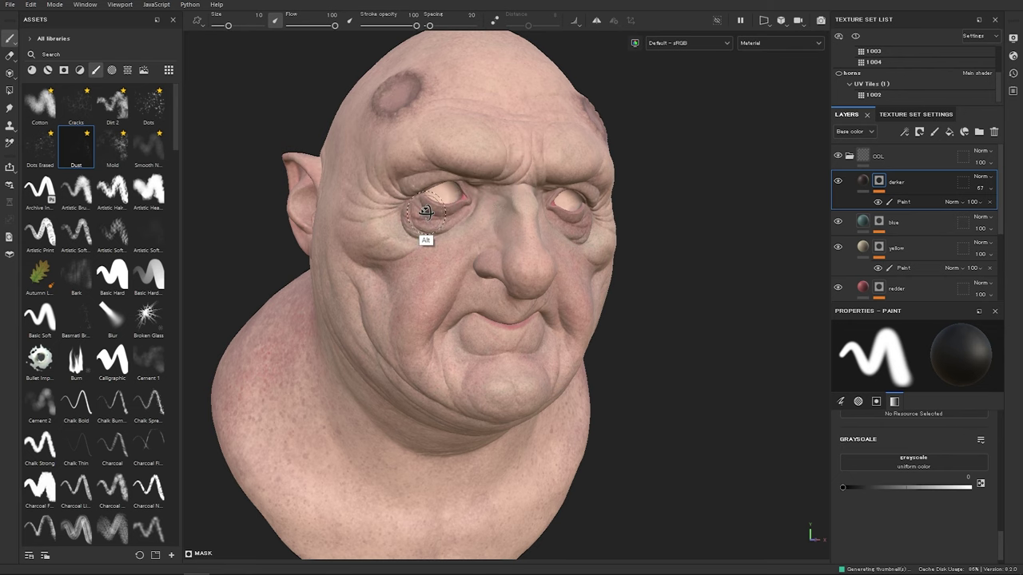
{"action": "mouse_move", "coordinate": [425, 212]}
{"action": "left_mouse_down", "text": "alt"}
{"action": "mouse_move", "coordinate": [447, 208]}
{"action": "mouse_move", "coordinate": [468, 165]}
{"action": "mouse_move", "coordinate": [488, 197]}
{"action": "mouse_move", "coordinate": [639, 251]}
{"action": "left_mouse_up", "text": "alt"}
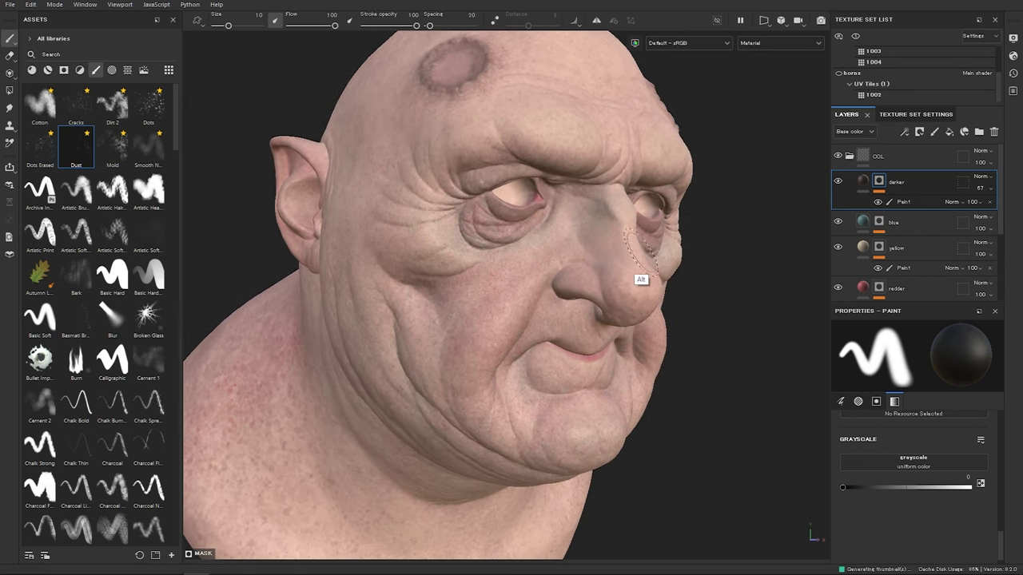
Step: Display only the base color channel and examine the combined color layers on the face and neck
{"action": "key", "text": "c"}
{"action": "key", "text": "c"}
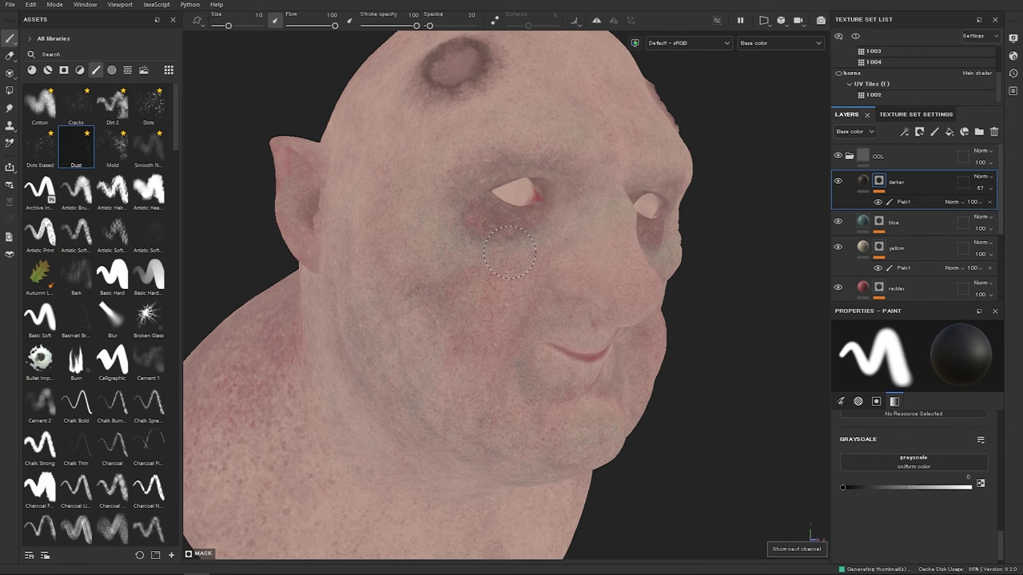
{"action": "left_click_drag", "start_coordinate": [628, 240], "coordinate": [563, 180], "text": "alt"}
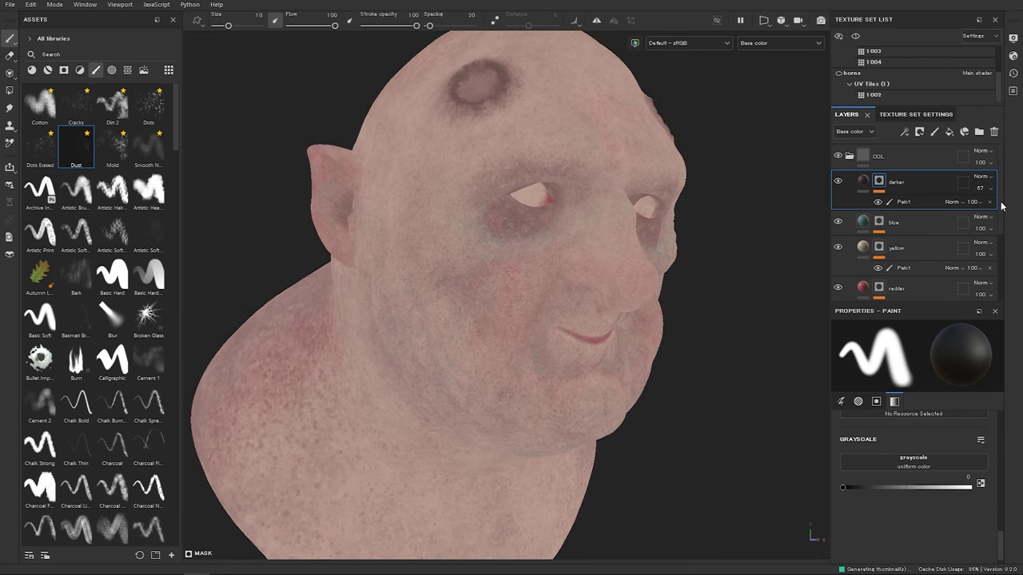
{"action": "scroll", "coordinate": [997, 231], "scroll_direction": "down", "scroll_amount": 3}
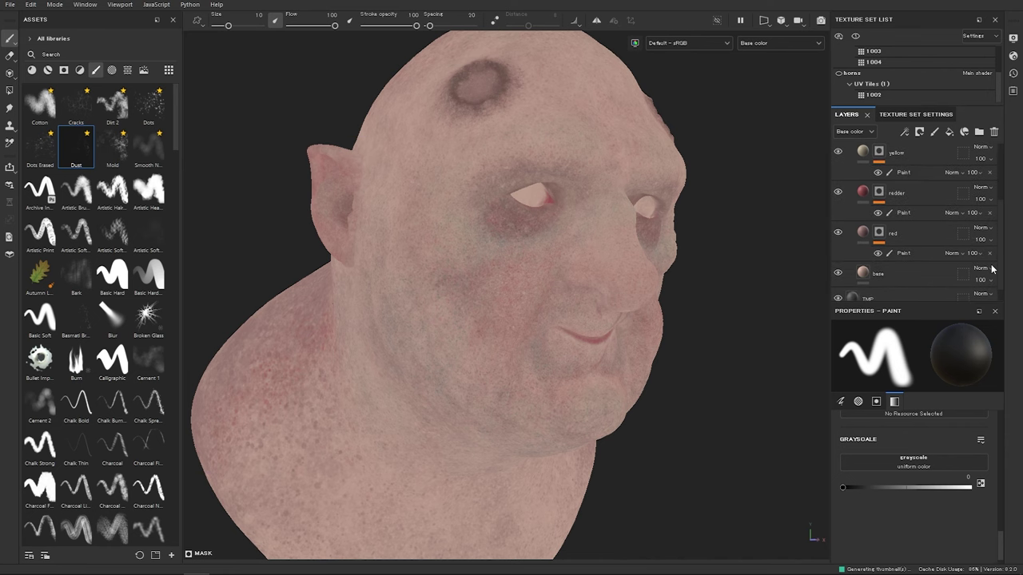
{"action": "scroll", "coordinate": [991, 270], "scroll_direction": "up", "scroll_amount": 3}
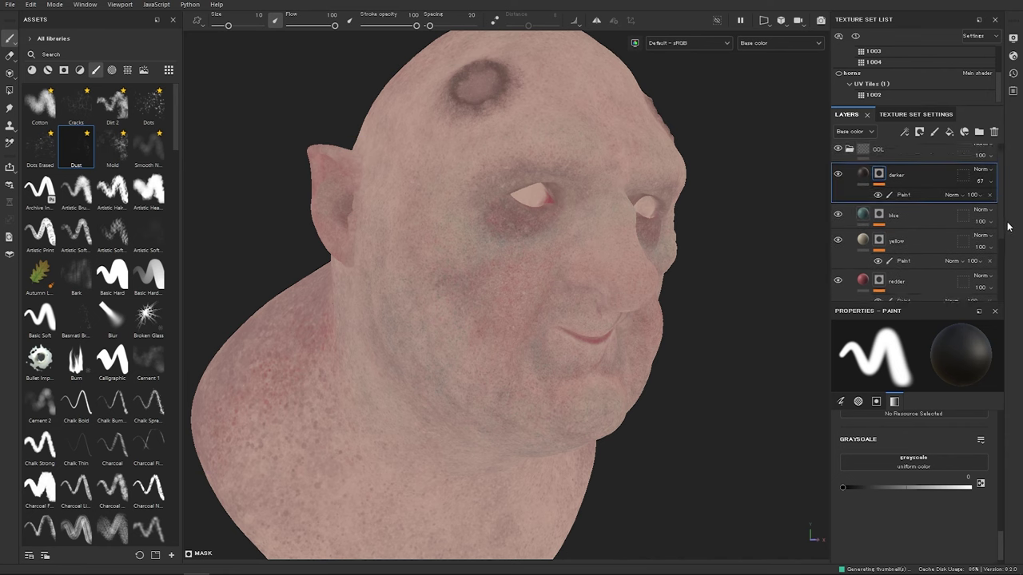
{"action": "left_click_drag", "start_coordinate": [593, 183], "coordinate": [725, 110], "text": "alt"}
Step: Show the horns texture set to compare it with the darkened sockets, hide it again and inspect the skin around them
{"action": "left_click", "coordinate": [838, 72]}
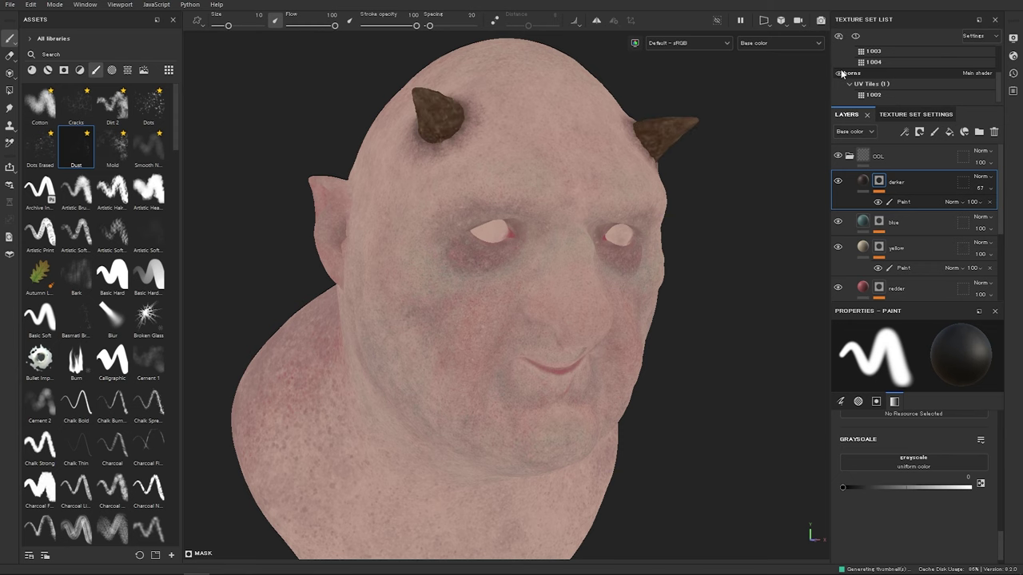
{"action": "left_click", "coordinate": [838, 73]}
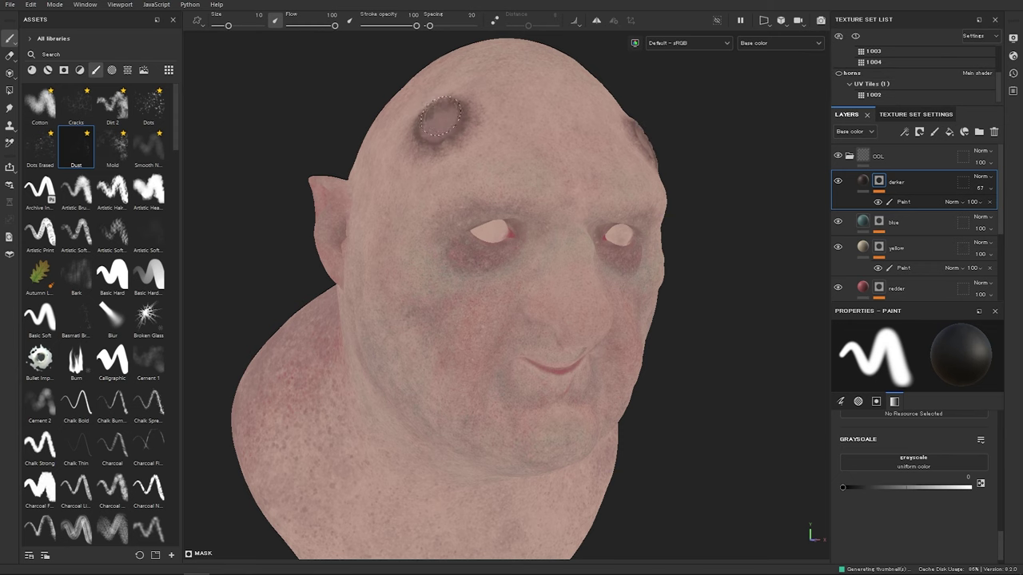
{"action": "left_click_drag", "start_coordinate": [452, 107], "coordinate": [600, 263], "text": "alt"}
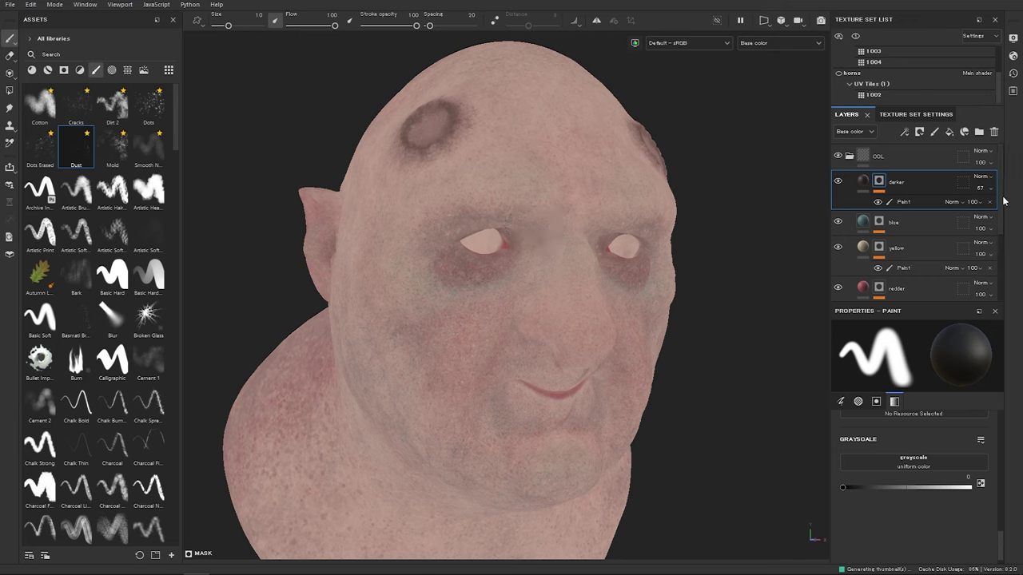
Step: Examine the fill colors of the darker, redder and blue layers with the paint effects of the upper color layers collapsed
{"action": "scroll", "coordinate": [998, 216], "scroll_direction": "down", "scroll_amount": 2}
{"action": "scroll", "coordinate": [1003, 228], "scroll_direction": "up", "scroll_amount": 2}
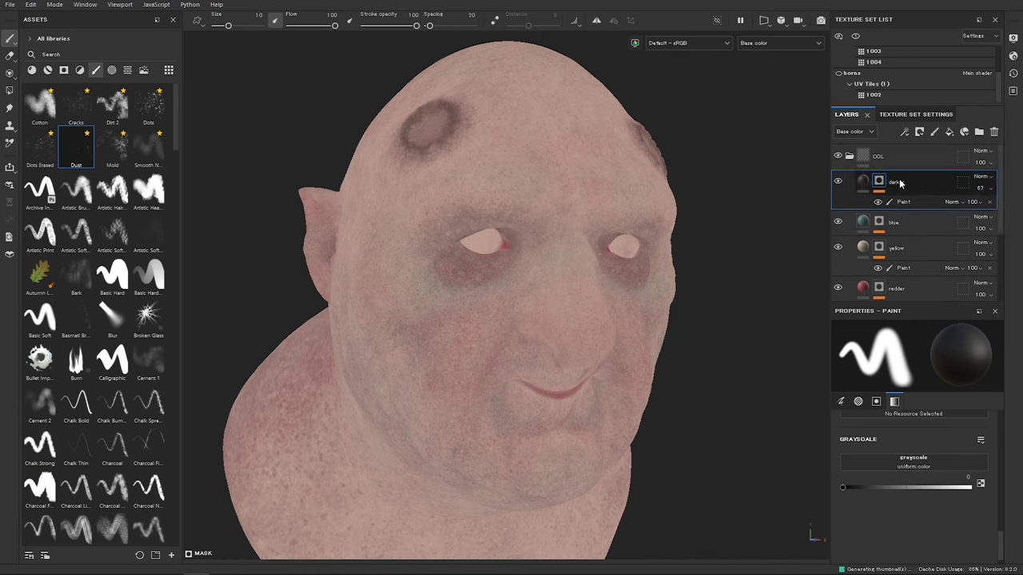
{"action": "left_click", "coordinate": [863, 247]}
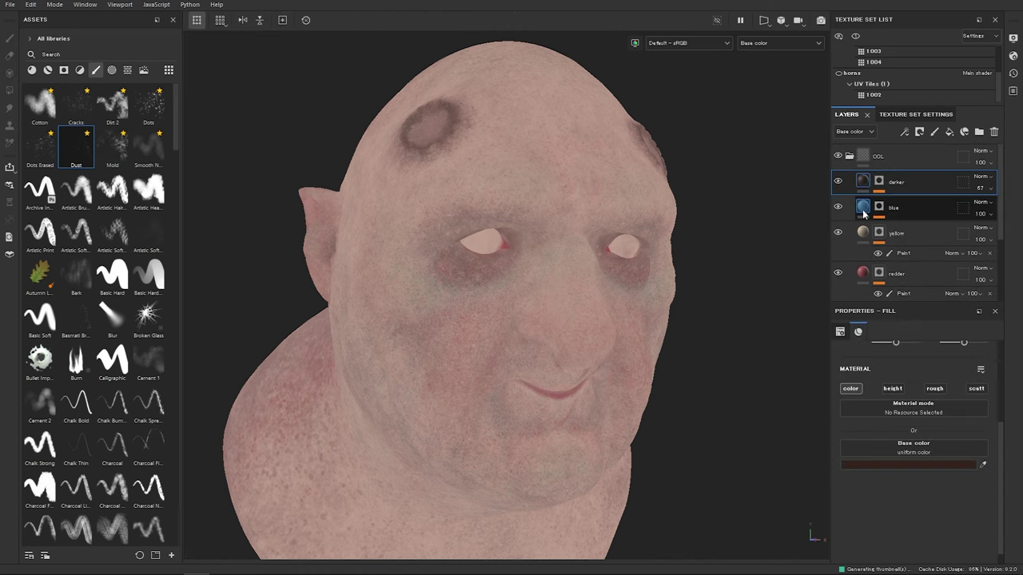
{"action": "left_click", "coordinate": [862, 261]}
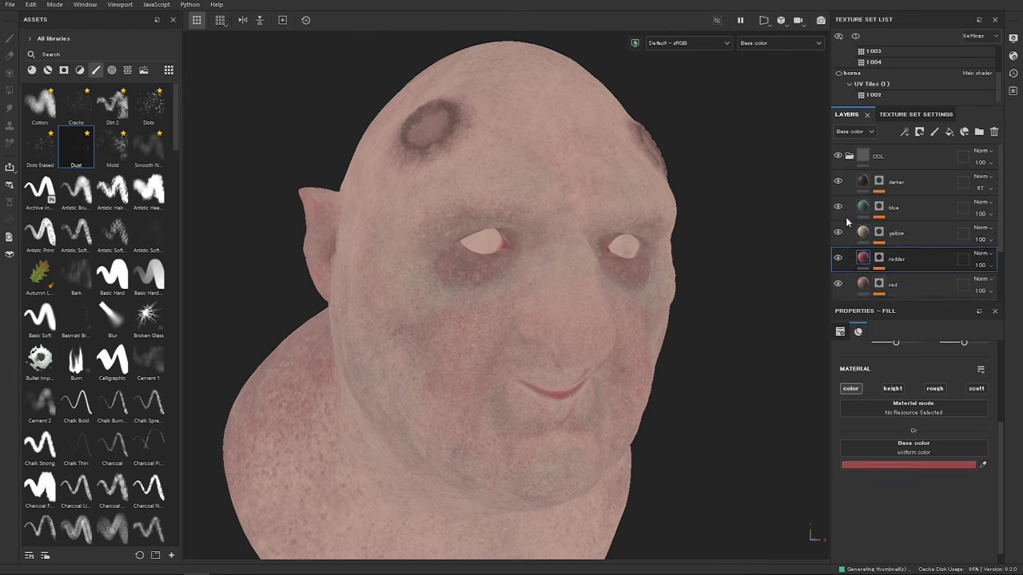
{"action": "left_click", "coordinate": [900, 287]}
{"action": "left_click", "coordinate": [893, 208]}
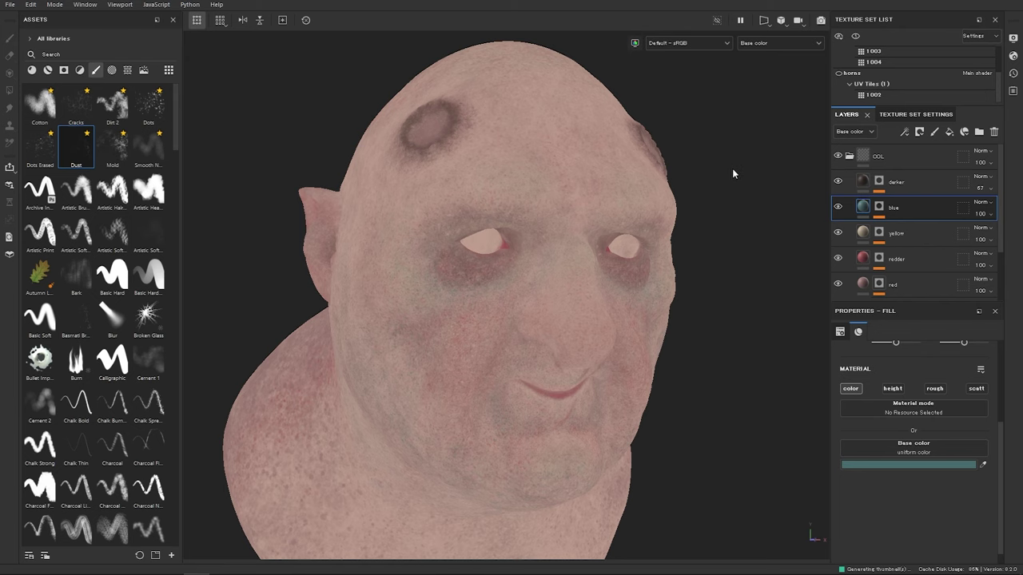
Step: Return to the lit material display and check the layered skin colors on the whole head
{"action": "key", "text": "m"}
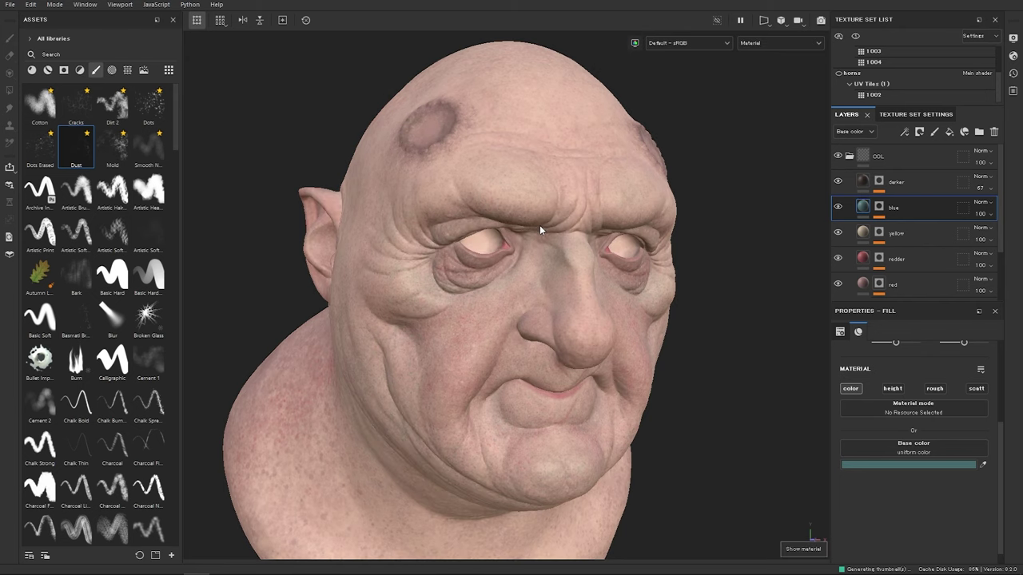
{"action": "left_click_drag", "start_coordinate": [533, 237], "coordinate": [554, 229], "text": "alt"}
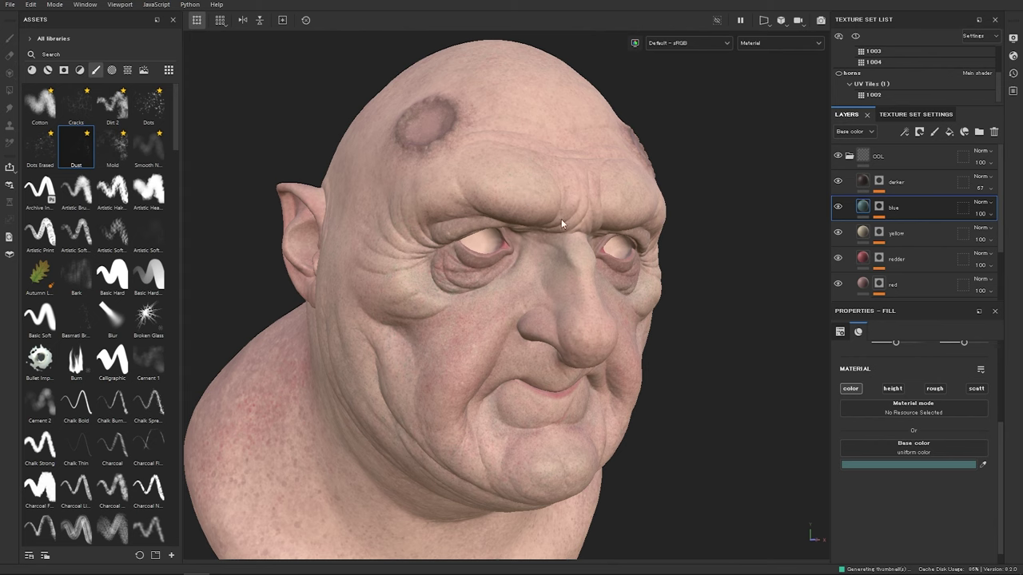
{"action": "right_click_drag", "start_coordinate": [701, 240], "coordinate": [677, 237], "text": "alt"}
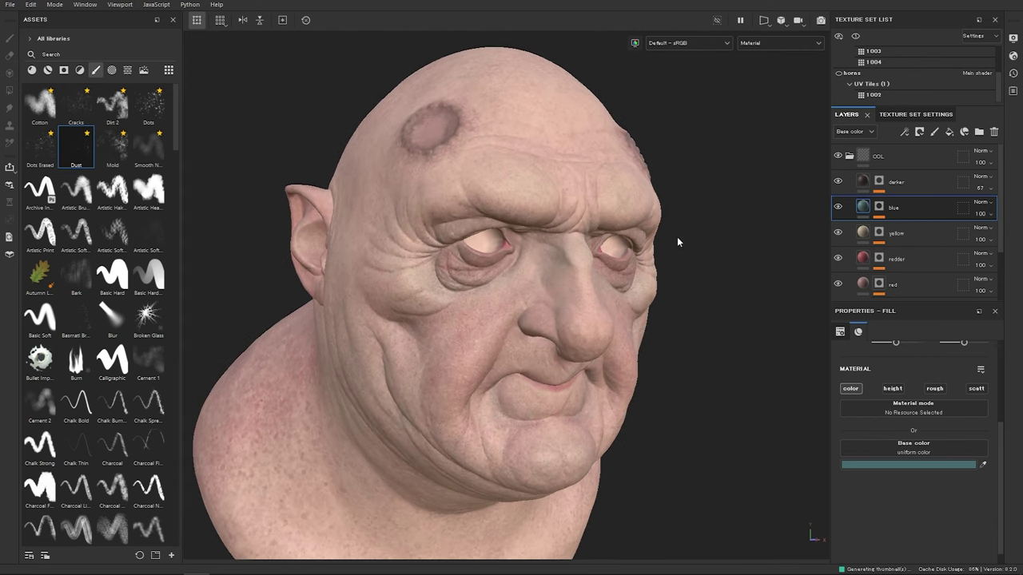
Step: Go through the color layers from base through red, redder and yellow to blue to review how the skin tone is built
{"action": "scroll", "coordinate": [1001, 185], "scroll_direction": "down", "scroll_amount": 2}
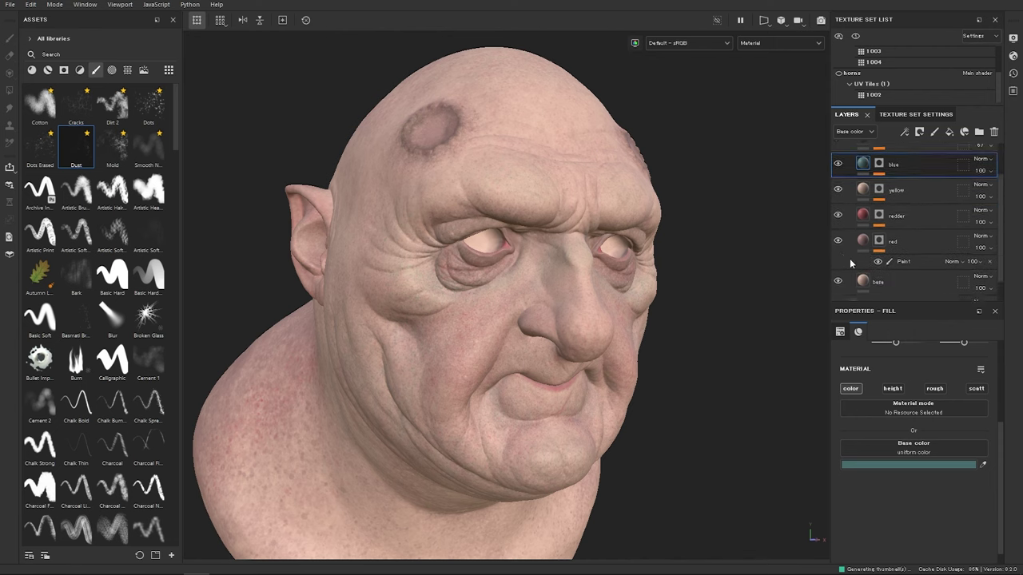
{"action": "left_click", "coordinate": [910, 279]}
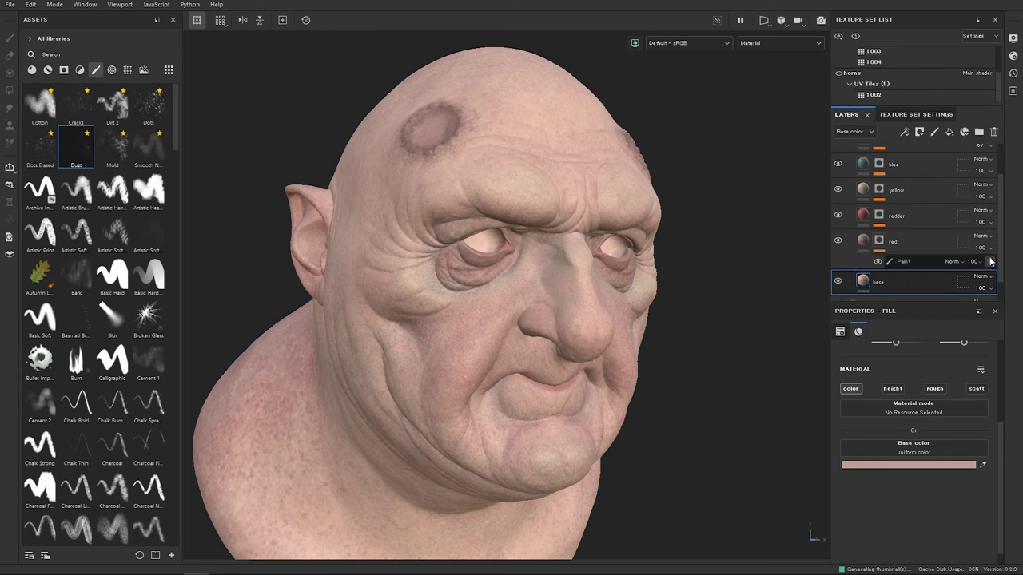
{"action": "scroll", "coordinate": [919, 239], "scroll_direction": "up", "scroll_amount": 1}
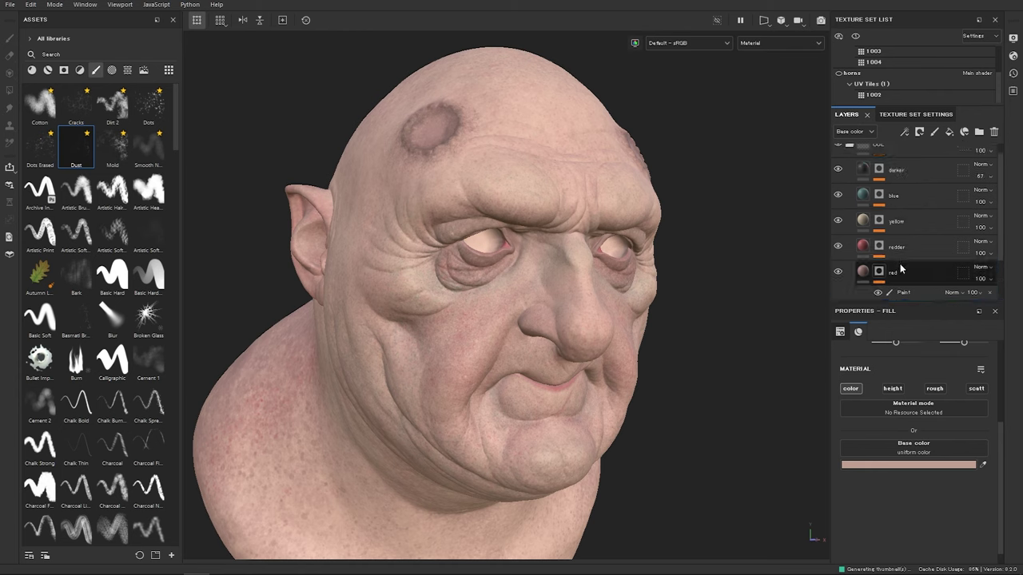
{"action": "left_click", "coordinate": [861, 273]}
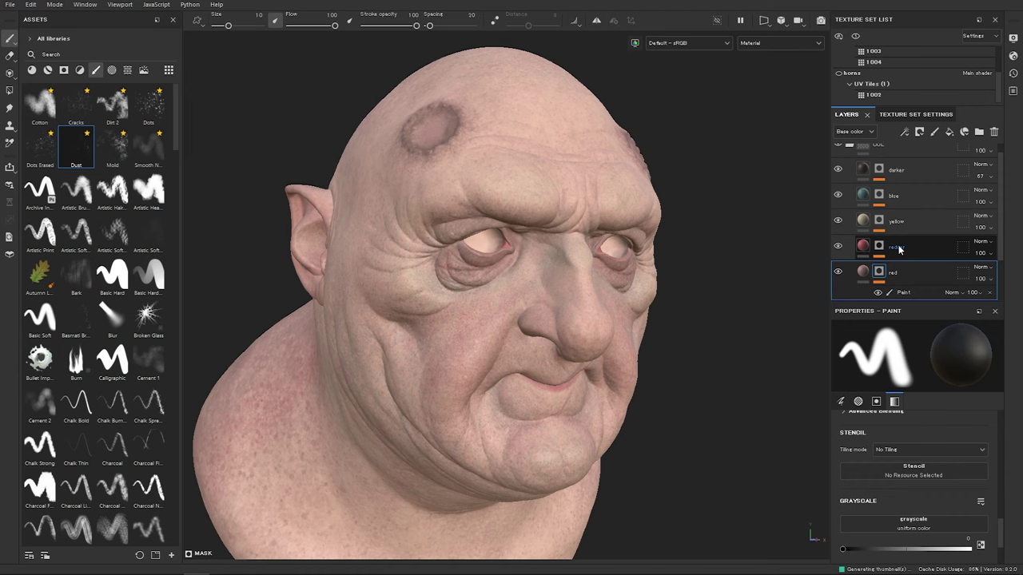
{"action": "left_click", "coordinate": [897, 250]}
{"action": "left_click", "coordinate": [909, 220]}
{"action": "left_click", "coordinate": [904, 197]}
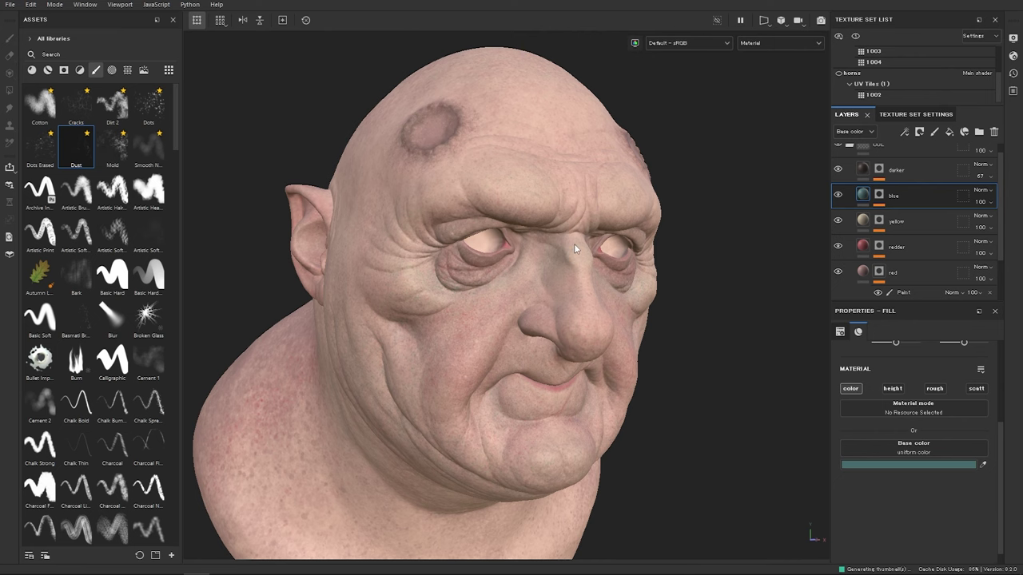
Step: Switch to the base color channel and inspect the color variation around the eyes, cheeks, mouth and forehead up close
{"action": "key", "text": "c"}
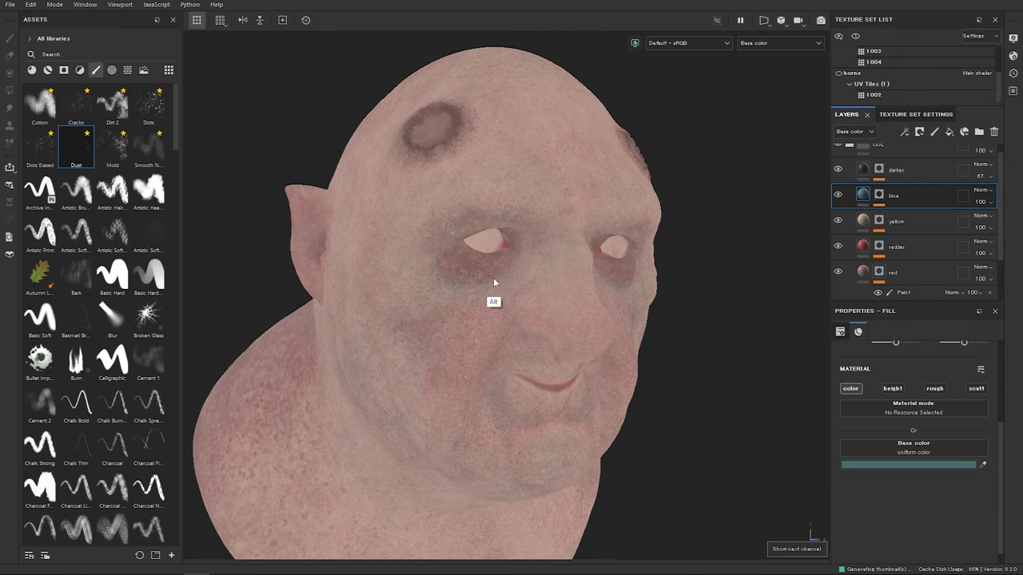
{"action": "right_click_drag", "start_coordinate": [493, 280], "coordinate": [532, 351], "text": "alt"}
{"action": "middle_click_drag", "start_coordinate": [531, 352], "coordinate": [525, 305], "text": "alt"}
{"action": "right_click_drag", "start_coordinate": [525, 306], "coordinate": [608, 406], "text": "alt"}
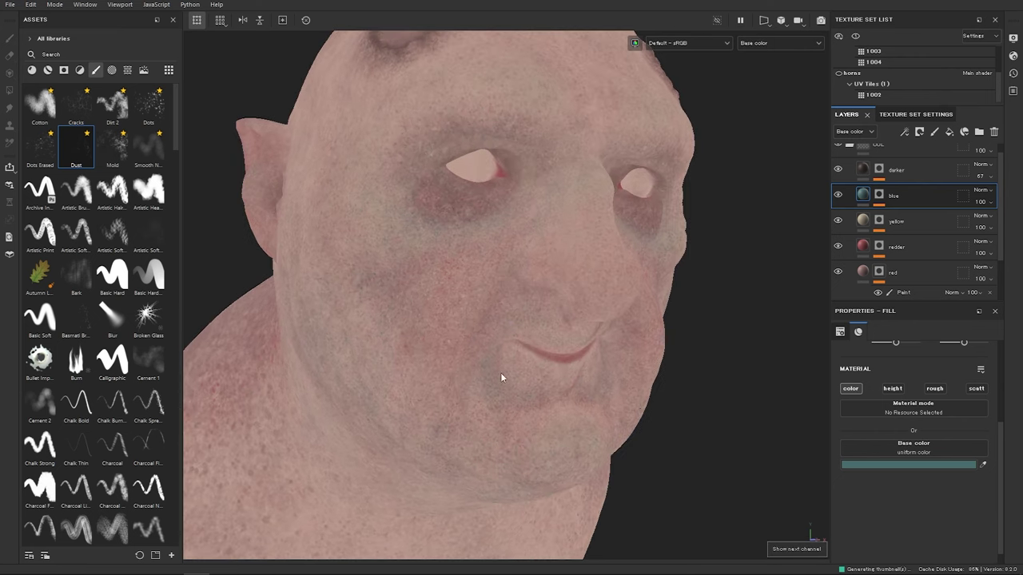
{"action": "mouse_move", "coordinate": [494, 226]}
{"action": "left_mouse_down", "text": "alt"}
{"action": "mouse_move", "coordinate": [498, 279]}
{"action": "mouse_move", "coordinate": [495, 241]}
{"action": "left_mouse_up", "text": "alt"}
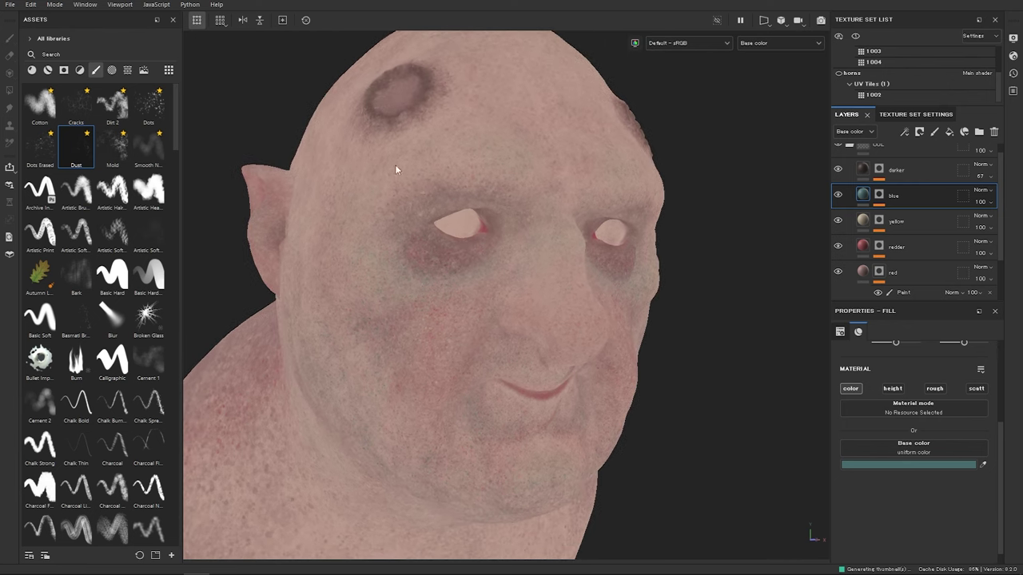
{"action": "left_click_drag", "start_coordinate": [500, 305], "coordinate": [461, 276], "text": "alt"}
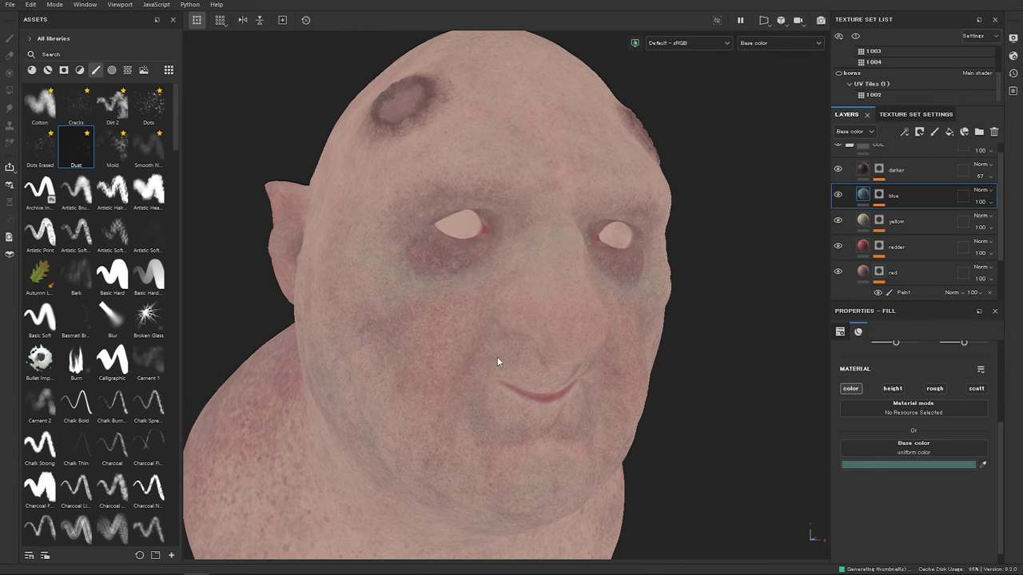
{"action": "left_click_drag", "start_coordinate": [606, 279], "coordinate": [559, 267], "text": "alt"}
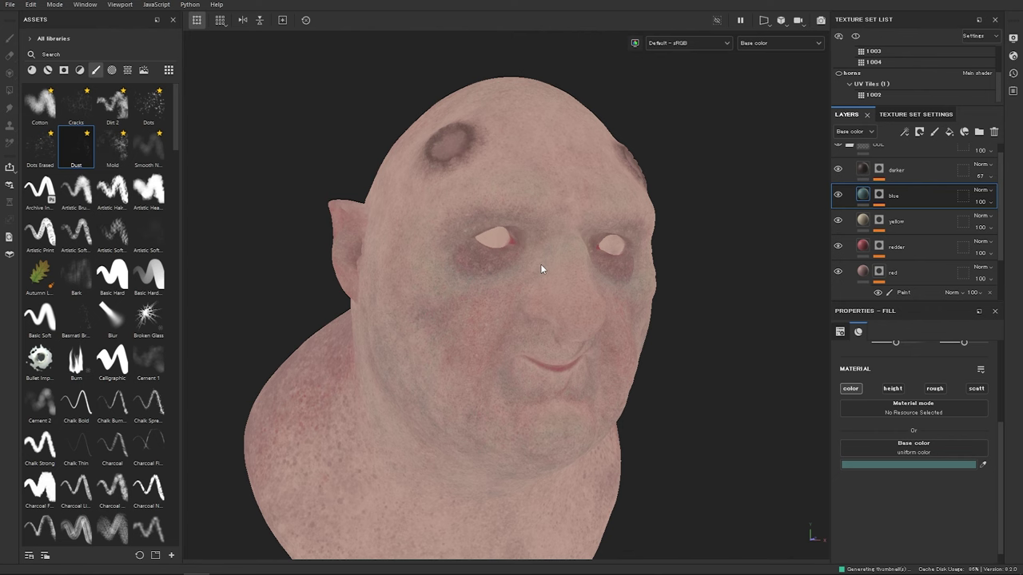
Step: Switch back from the base color channel to the lit material and inspect the finished skin coloring from several angles
{"action": "key", "text": "m"}
{"action": "mouse_move", "coordinate": [504, 254]}
{"action": "left_mouse_down", "text": "alt"}
{"action": "mouse_move", "coordinate": [538, 251]}
{"action": "mouse_move", "coordinate": [596, 215]}
{"action": "left_mouse_up", "text": "alt"}
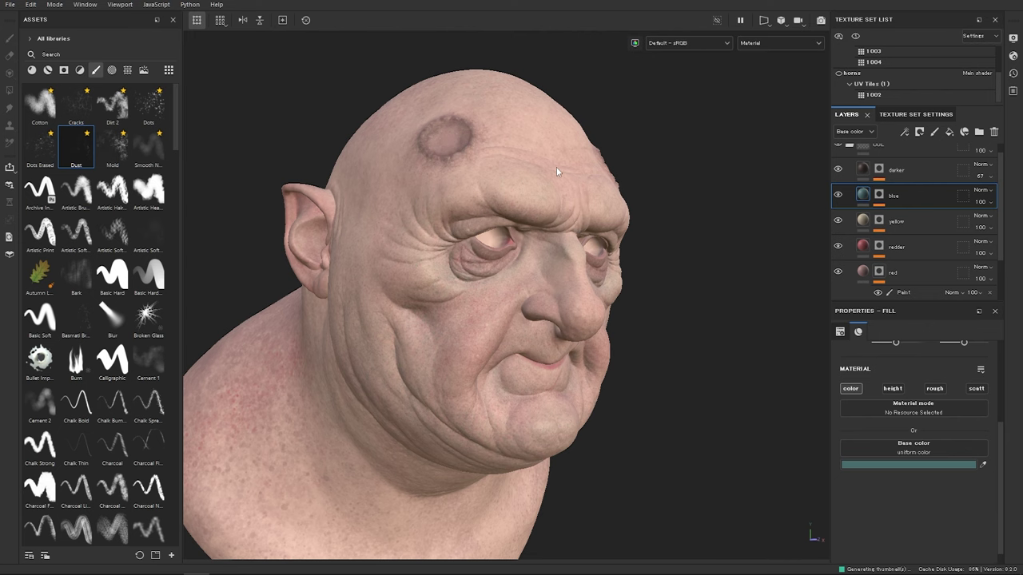
{"action": "left_click_drag", "start_coordinate": [514, 243], "coordinate": [663, 233], "text": "alt"}
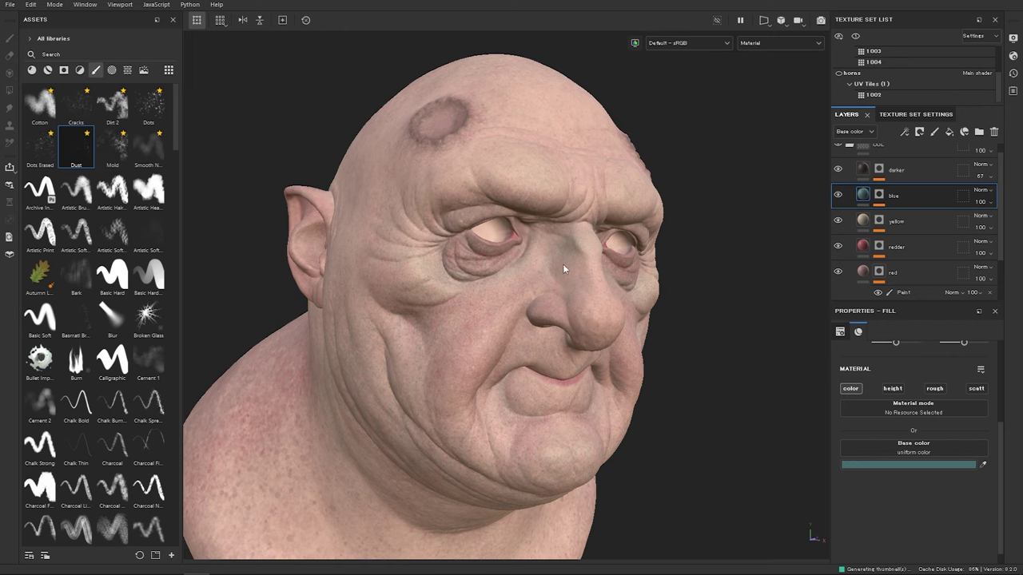
{"action": "right_click_drag", "start_coordinate": [473, 226], "coordinate": [601, 257], "text": "alt"}
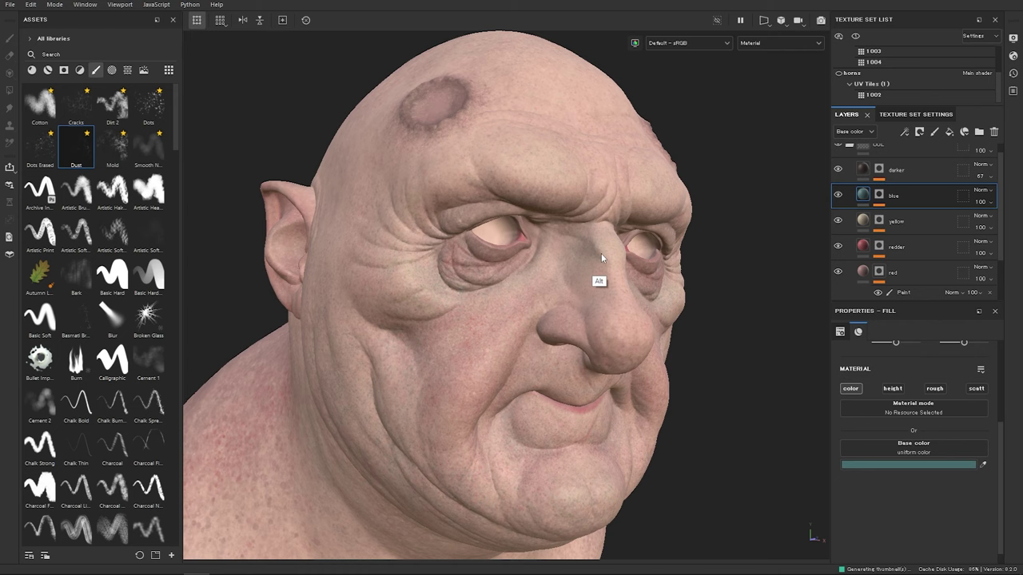
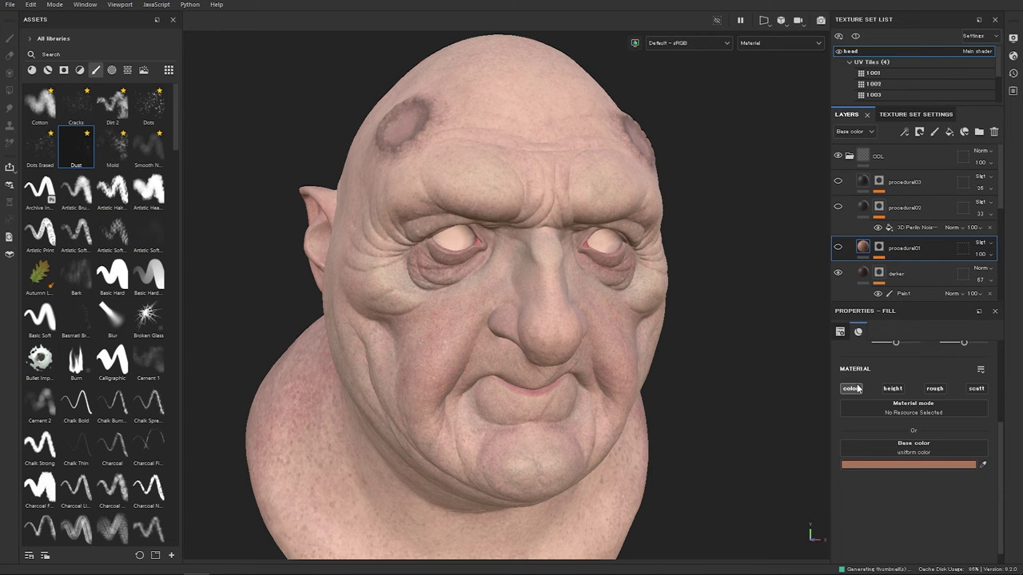
Step: Select the BnW Spots 3 fill in the procedural01 layer's mask and turn the procedural01 layer on
{"action": "left_click", "coordinate": [878, 248]}
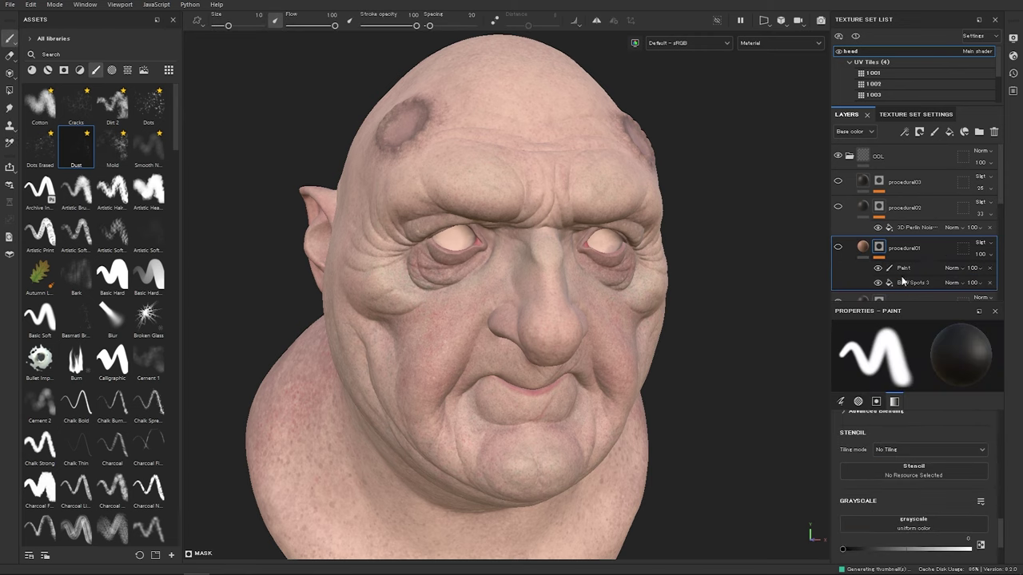
{"action": "left_click", "coordinate": [904, 282]}
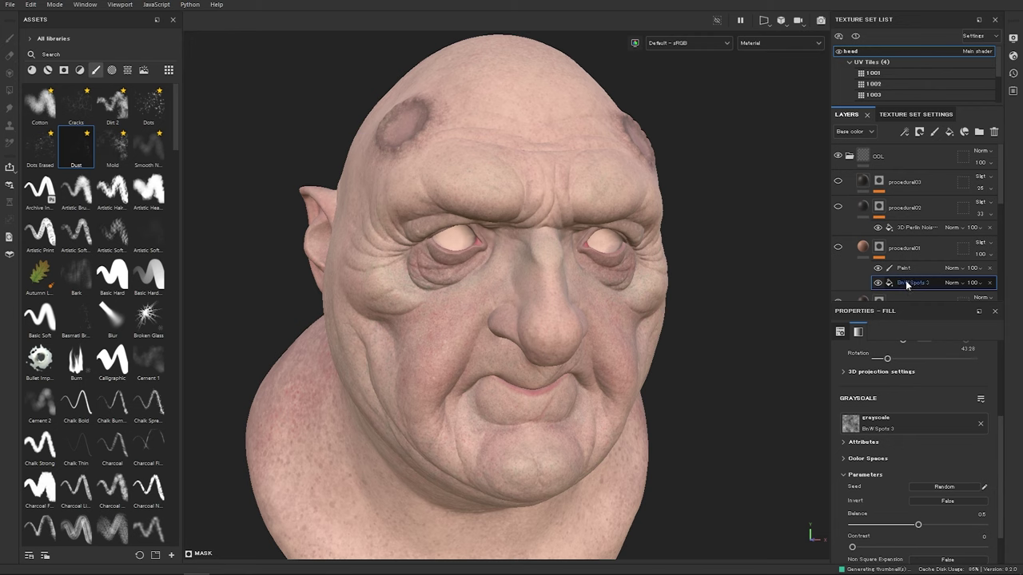
{"action": "left_click", "coordinate": [903, 132]}
{"action": "left_click", "coordinate": [890, 277]}
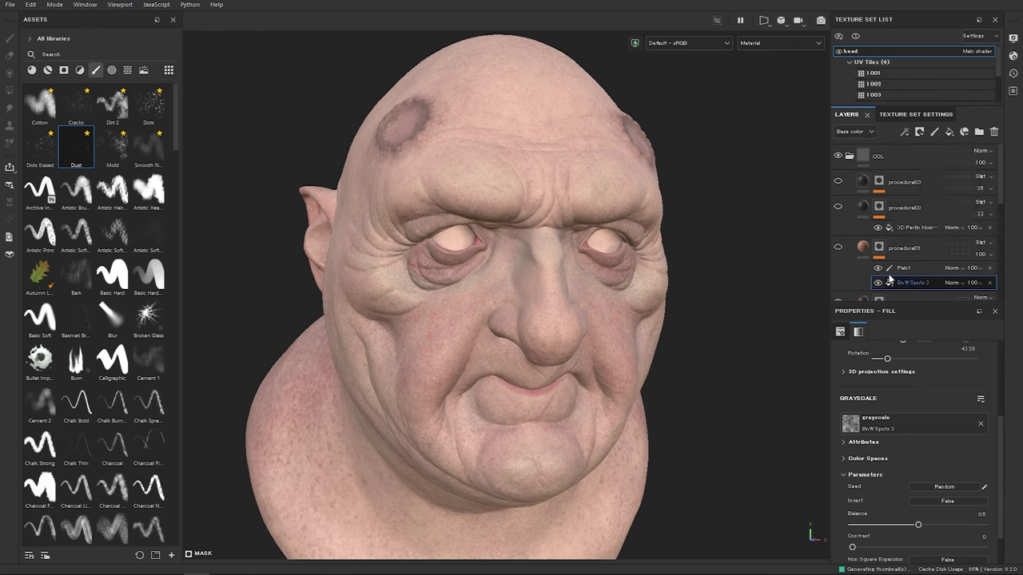
{"action": "left_click", "coordinate": [838, 247]}
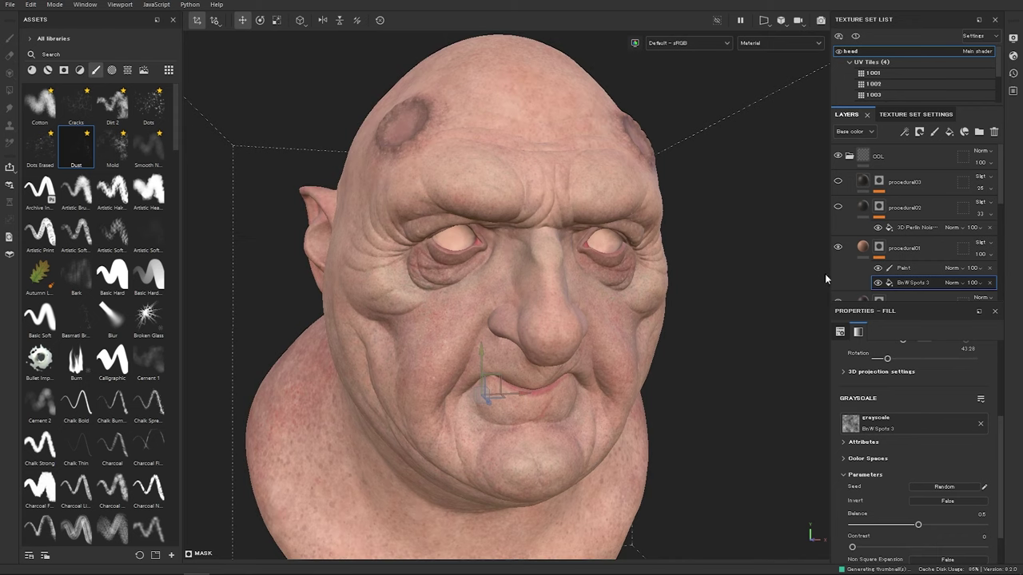
Step: Switch to the base color channel and compare the face with the procedural01 layer hidden and shown
{"action": "key", "text": "c"}
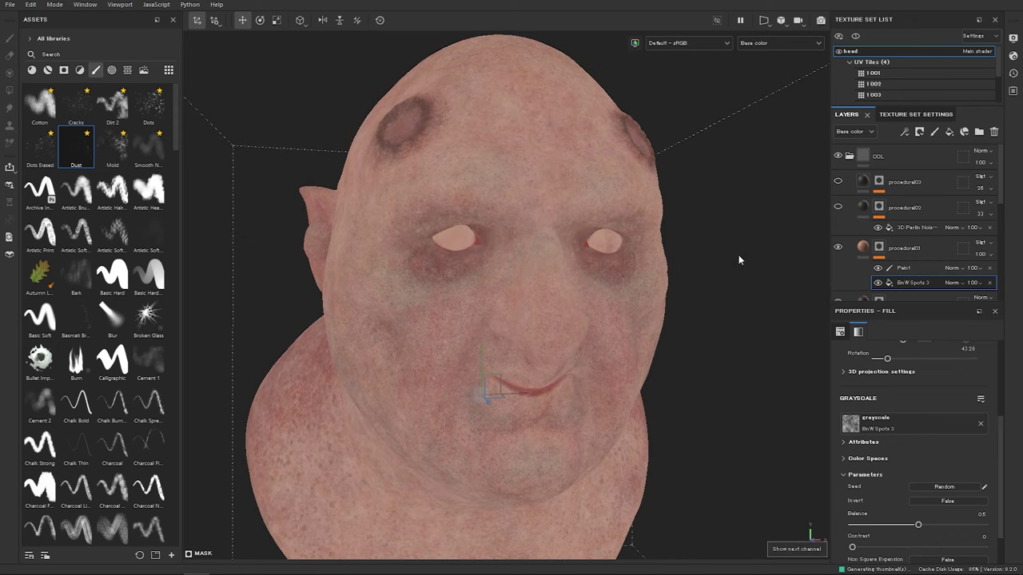
{"action": "right_click_drag", "start_coordinate": [613, 235], "coordinate": [703, 246], "text": "alt"}
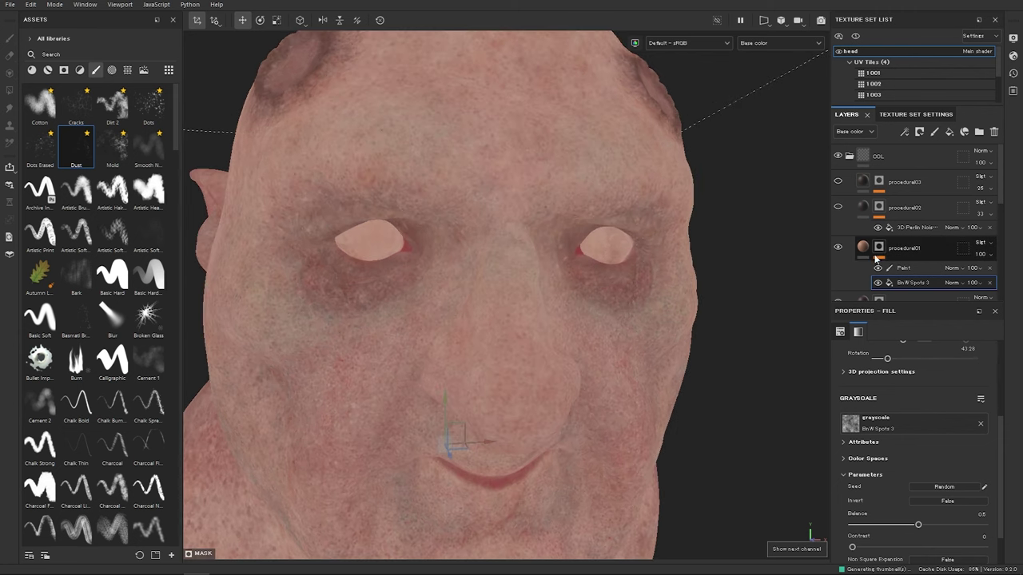
{"action": "left_click", "coordinate": [838, 247]}
{"action": "left_click", "coordinate": [838, 248]}
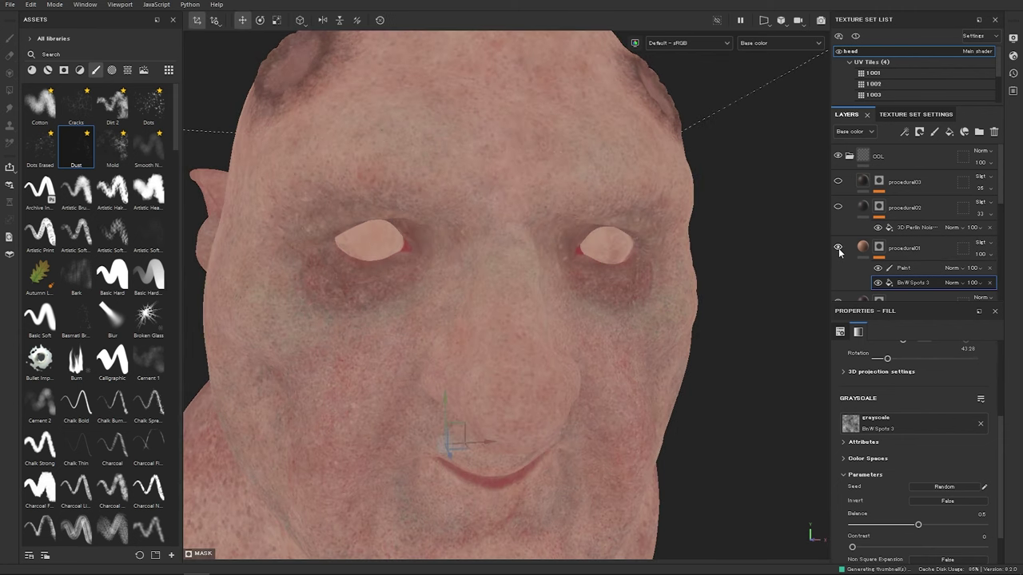
{"action": "left_click", "coordinate": [838, 248]}
{"action": "left_click", "coordinate": [838, 249]}
Step: Review the projection options of the BnW Spots 3 fill and check its color variation around the whole head
{"action": "scroll", "coordinate": [1001, 431], "scroll_direction": "up", "scroll_amount": 1}
{"action": "scroll", "coordinate": [1004, 400], "scroll_direction": "up", "scroll_amount": 5}
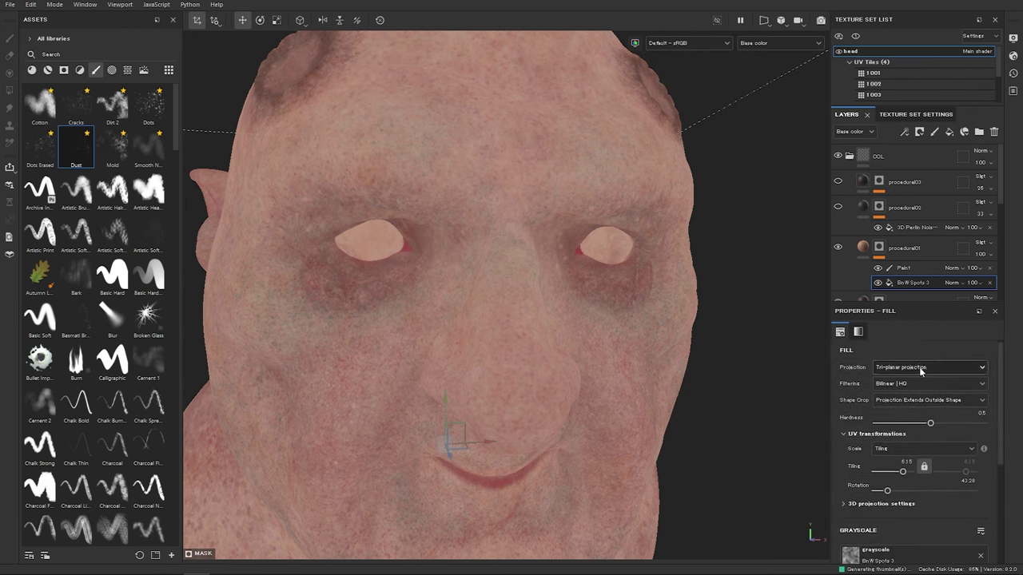
{"action": "left_click", "coordinate": [921, 367]}
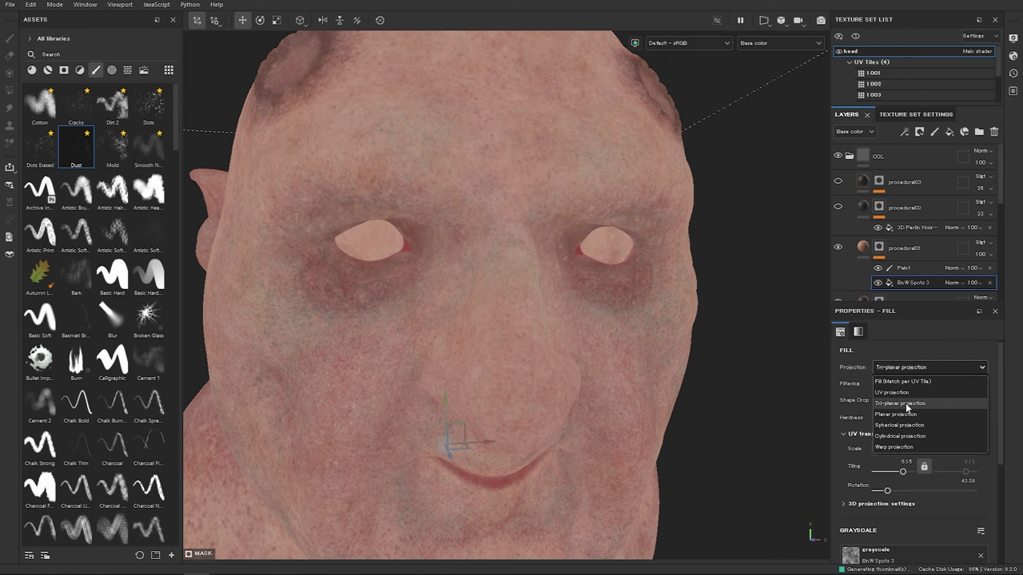
{"action": "left_click", "coordinate": [688, 361]}
{"action": "right_click_drag", "start_coordinate": [591, 297], "coordinate": [531, 102], "text": "alt"}
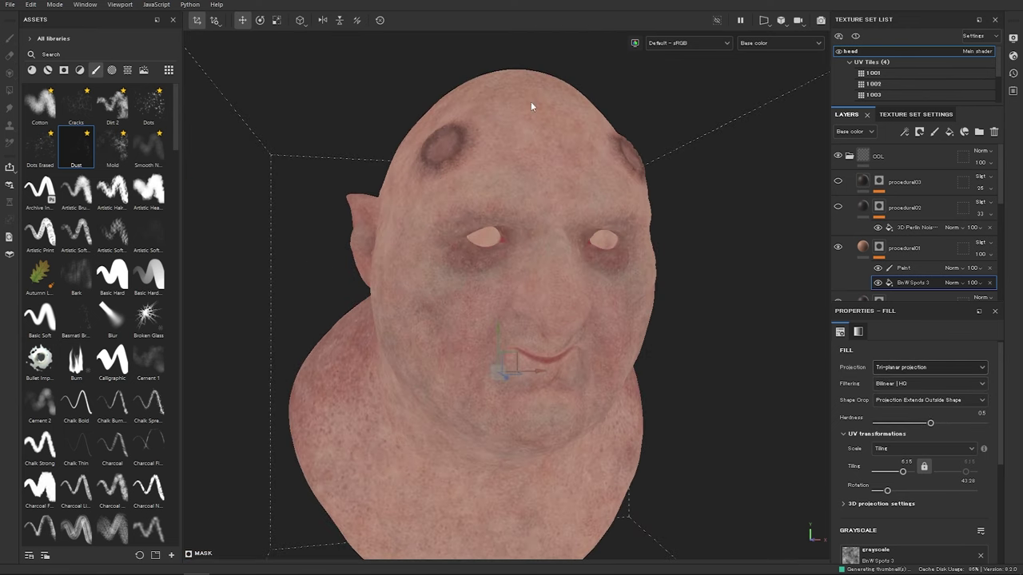
{"action": "left_click_drag", "start_coordinate": [616, 224], "coordinate": [676, 305], "text": "alt"}
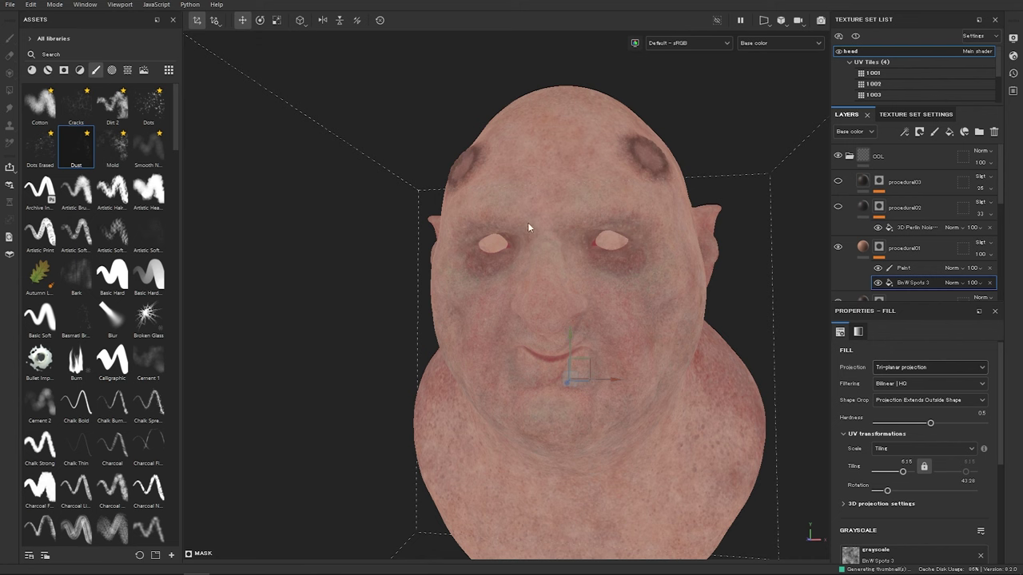
{"action": "right_click_drag", "start_coordinate": [487, 213], "coordinate": [743, 283], "text": "alt"}
{"action": "left_click_drag", "start_coordinate": [600, 284], "coordinate": [670, 297], "text": "alt"}
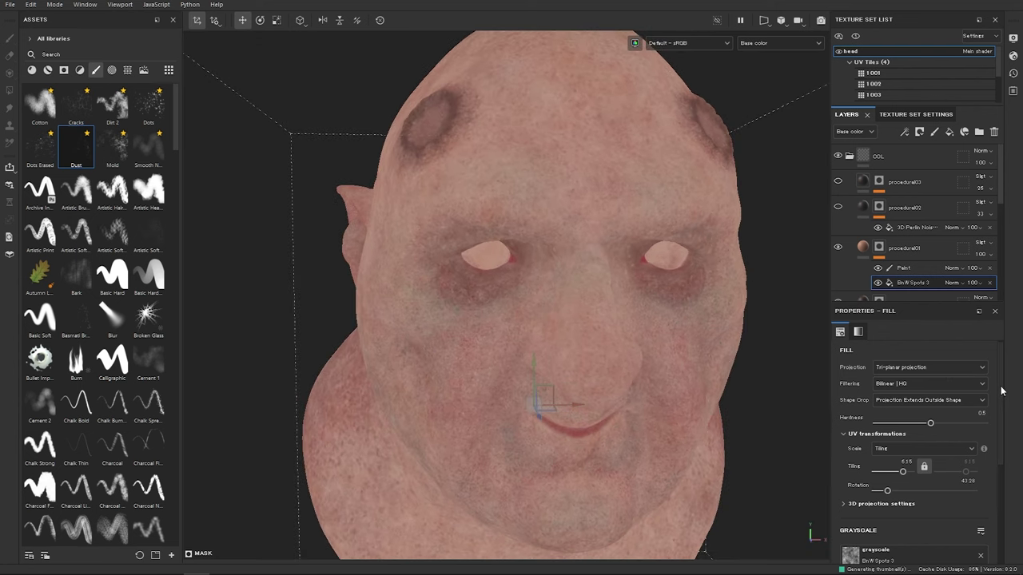
Step: Display the procedural01 mask alone, inspect the tri-planar spot pattern from several sides, and return to the base color channel
{"action": "left_click", "coordinate": [888, 282], "text": "alt"}
{"action": "left_click_drag", "start_coordinate": [540, 278], "coordinate": [662, 253], "text": "alt"}
{"action": "right_click_drag", "start_coordinate": [663, 253], "coordinate": [669, 326], "text": "alt"}
{"action": "middle_click_drag", "start_coordinate": [591, 279], "coordinate": [599, 287], "text": "alt"}
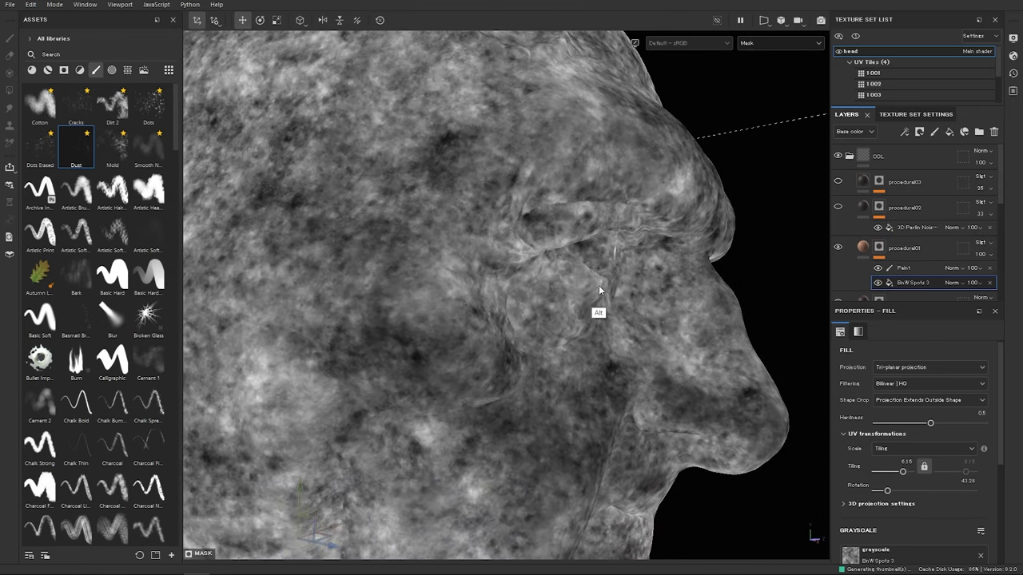
{"action": "left_click_drag", "start_coordinate": [630, 248], "coordinate": [583, 293], "text": "alt"}
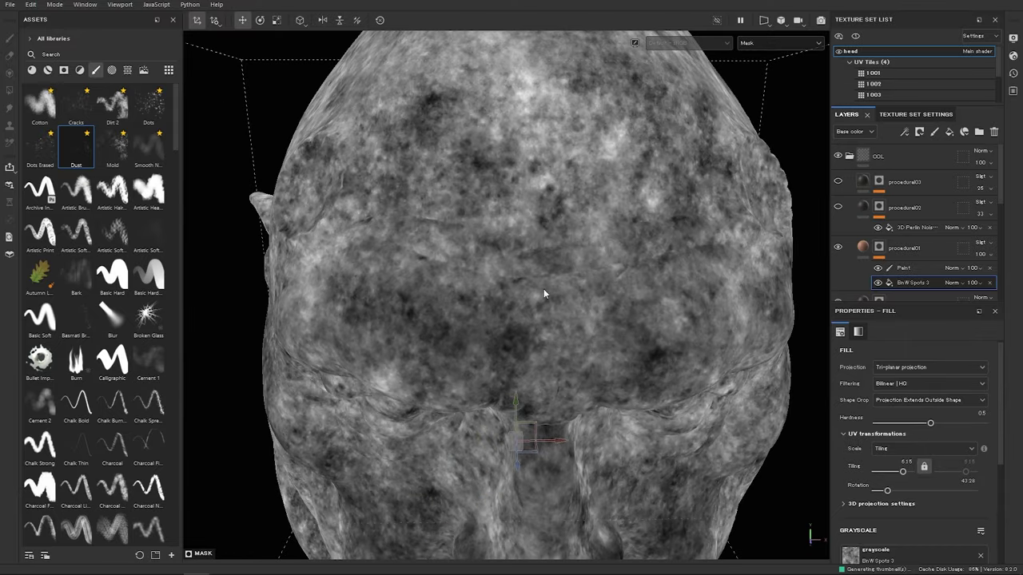
{"action": "left_click_drag", "start_coordinate": [508, 284], "coordinate": [648, 270], "text": "alt"}
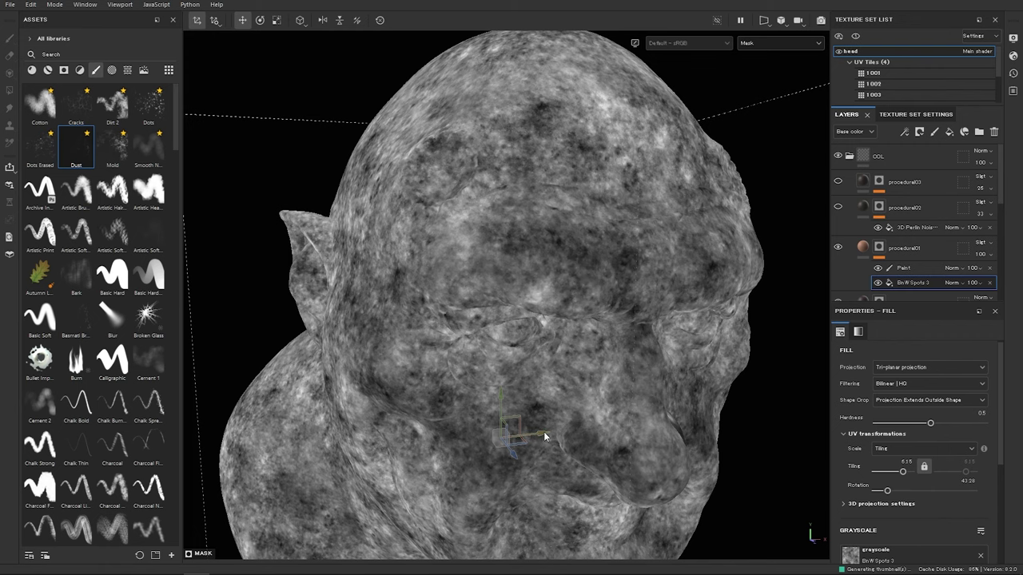
{"action": "left_click_drag", "start_coordinate": [548, 435], "coordinate": [521, 439]}
{"action": "key", "text": "c"}
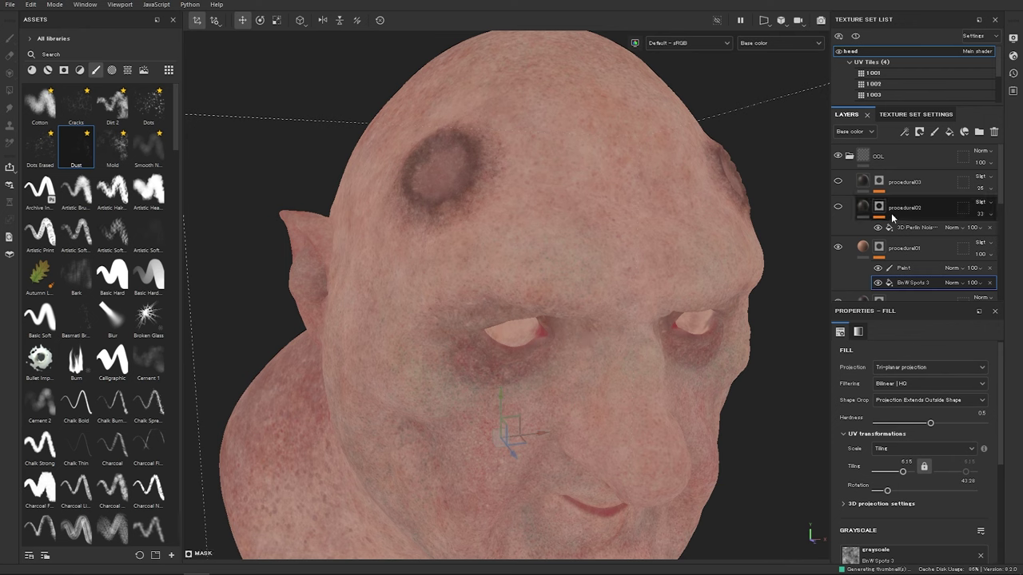
Step: Display the procedural01 mask, add another paint effect to it, and choose the favorite Smooth N... brush
{"action": "left_click", "coordinate": [911, 268]}
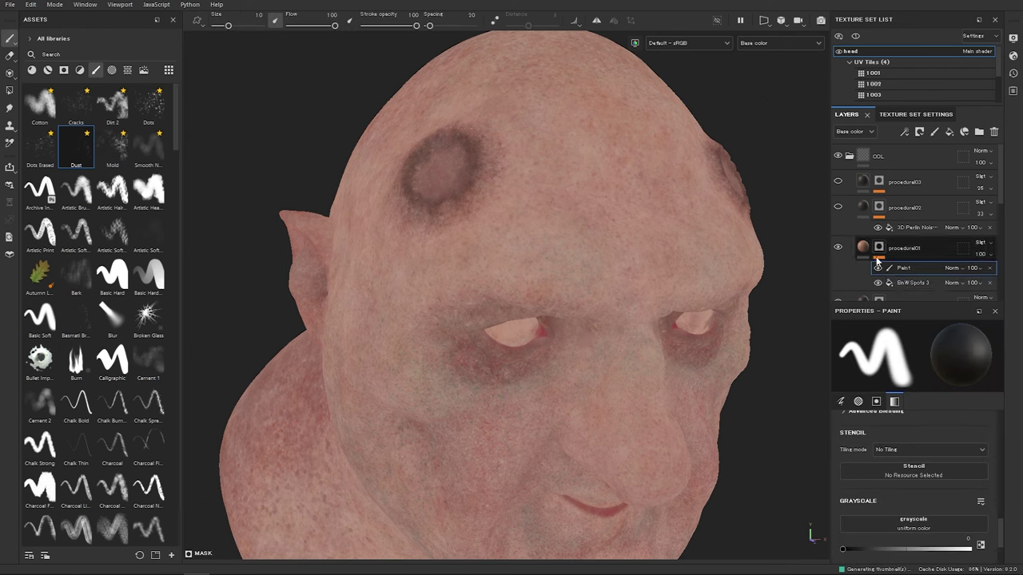
{"action": "left_click", "coordinate": [879, 249], "text": "alt"}
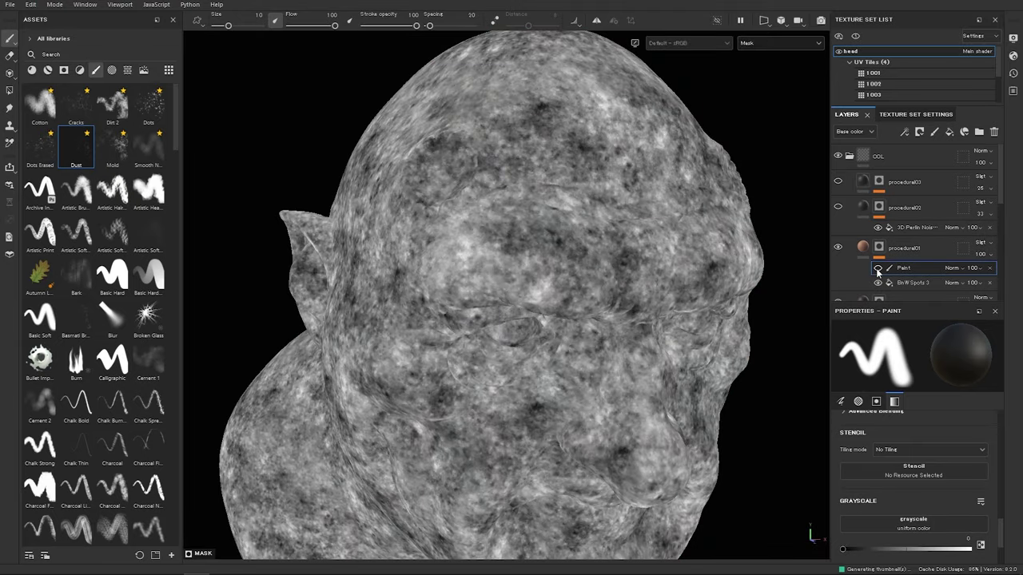
{"action": "left_click", "coordinate": [903, 132]}
{"action": "left_click", "coordinate": [929, 161]}
{"action": "mouse_move", "coordinate": [619, 323]}
{"action": "left_mouse_down", "text": "alt"}
{"action": "mouse_move", "coordinate": [519, 288]}
{"action": "mouse_move", "coordinate": [577, 340]}
{"action": "mouse_move", "coordinate": [505, 318]}
{"action": "left_mouse_up", "text": "alt"}
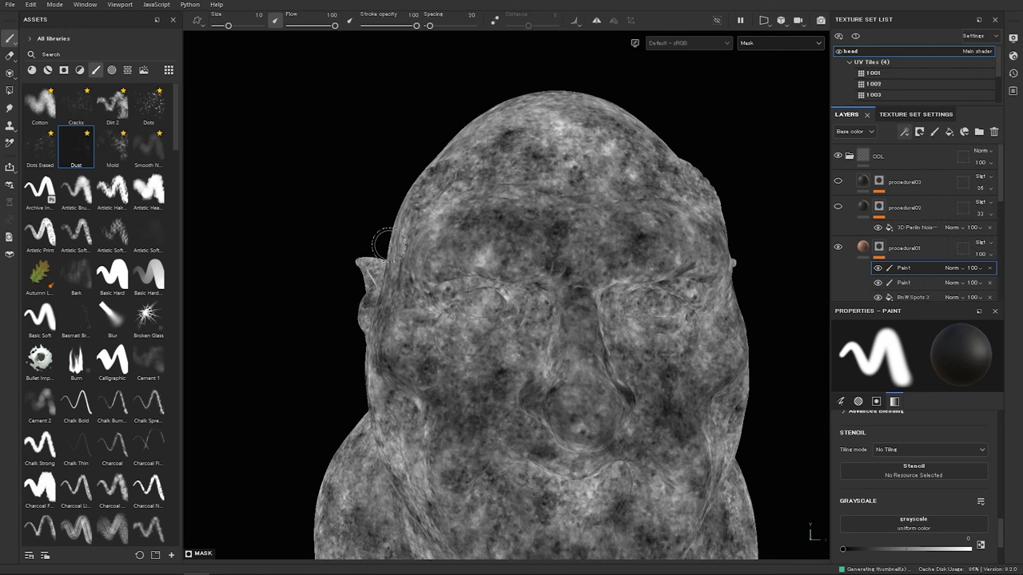
{"action": "left_click", "coordinate": [41, 111]}
{"action": "left_click", "coordinate": [148, 148]}
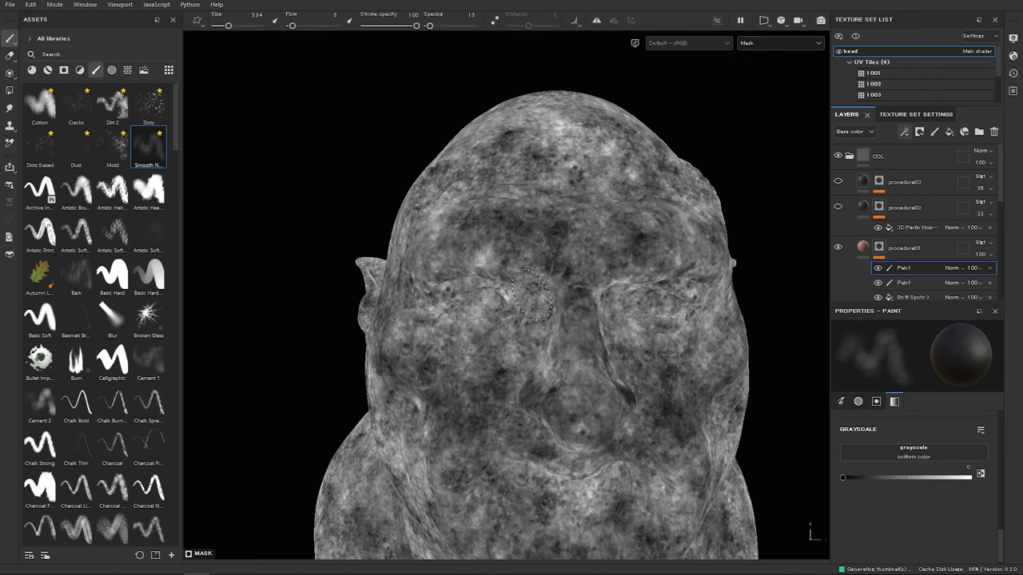
Step: Paint black softly around both eyes in the procedural01 mask, enlarging the brush to cover each eye socket
{"action": "mouse_move", "coordinate": [528, 300]}
{"action": "left_mouse_down"}
{"action": "mouse_move", "coordinate": [480, 307]}
{"action": "mouse_move", "coordinate": [467, 336]}
{"action": "mouse_move", "coordinate": [512, 304]}
{"action": "mouse_move", "coordinate": [459, 304]}
{"action": "mouse_move", "coordinate": [436, 317]}
{"action": "left_mouse_up"}
{"action": "right_click_drag", "start_coordinate": [479, 326], "coordinate": [499, 326], "text": "ctrl"}
{"action": "mouse_move", "coordinate": [487, 324]}
{"action": "left_mouse_down"}
{"action": "mouse_move", "coordinate": [471, 339]}
{"action": "mouse_move", "coordinate": [438, 343]}
{"action": "mouse_move", "coordinate": [471, 352]}
{"action": "mouse_move", "coordinate": [523, 320]}
{"action": "mouse_move", "coordinate": [447, 339]}
{"action": "mouse_move", "coordinate": [516, 320]}
{"action": "mouse_move", "coordinate": [551, 361]}
{"action": "left_mouse_up"}
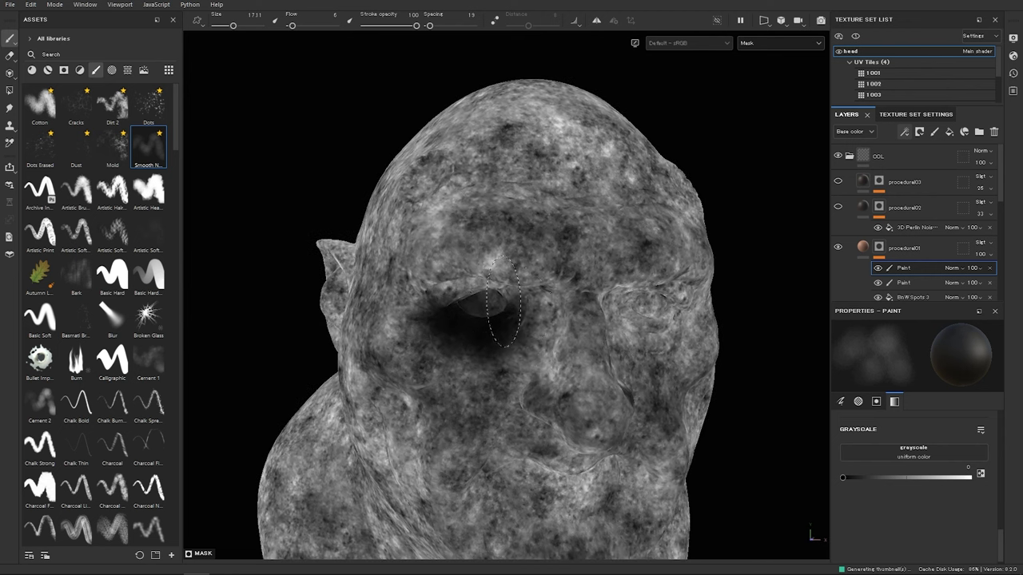
{"action": "left_click_drag", "start_coordinate": [673, 340], "coordinate": [651, 336]}
{"action": "right_click_drag", "start_coordinate": [623, 311], "coordinate": [663, 310], "text": "ctrl"}
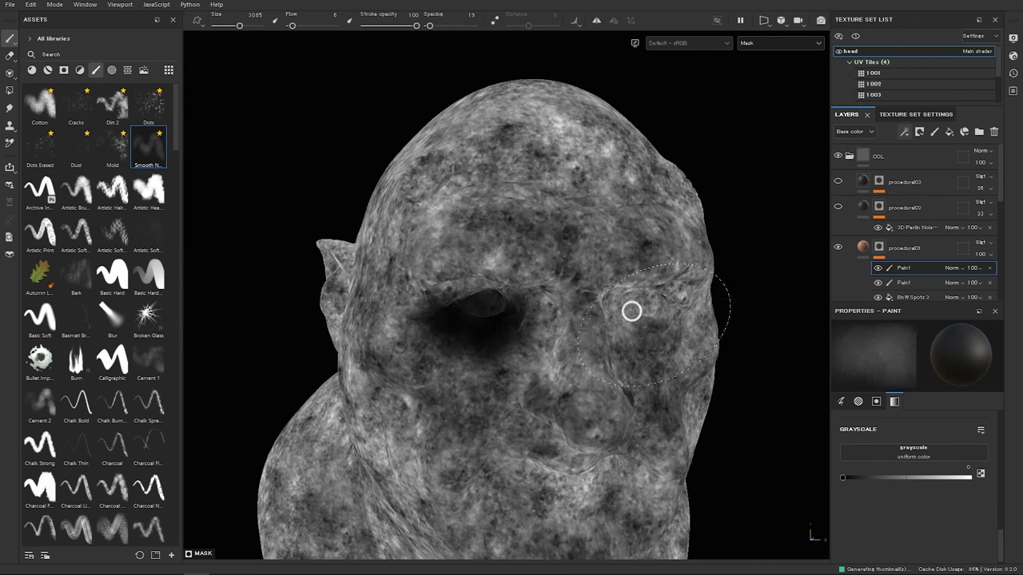
{"action": "mouse_move", "coordinate": [647, 324]}
{"action": "left_mouse_down"}
{"action": "mouse_move", "coordinate": [662, 287]}
{"action": "mouse_move", "coordinate": [647, 315]}
{"action": "mouse_move", "coordinate": [631, 307]}
{"action": "mouse_move", "coordinate": [631, 320]}
{"action": "mouse_move", "coordinate": [659, 316]}
{"action": "left_mouse_up"}
{"action": "middle_click_drag", "start_coordinate": [647, 326], "coordinate": [582, 324], "text": "alt"}
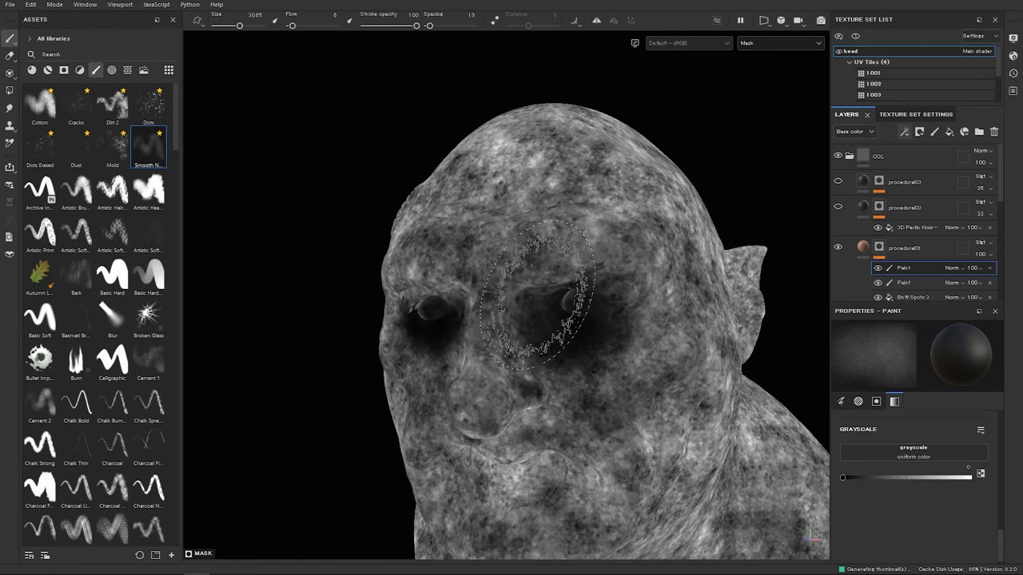
Step: Return to the lit material display and delete the extra paint effect from the procedural01 mask
{"action": "key", "text": "m"}
{"action": "left_click_drag", "start_coordinate": [591, 288], "coordinate": [492, 308], "text": "alt"}
{"action": "right_click_drag", "start_coordinate": [583, 329], "coordinate": [505, 329], "text": "ctrl"}
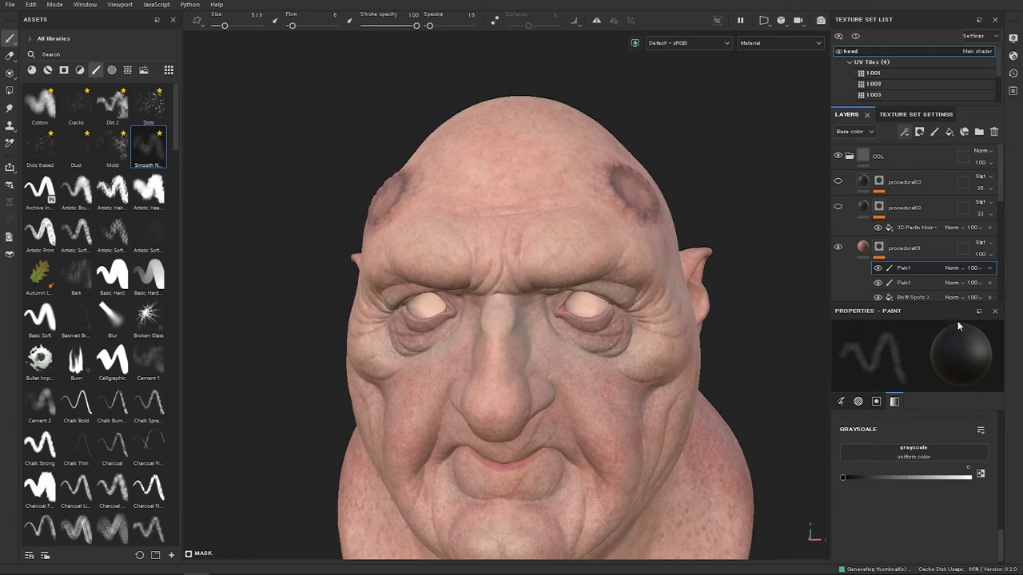
{"action": "left_click", "coordinate": [980, 268]}
{"action": "mouse_move", "coordinate": [1007, 287]}
{"action": "left_mouse_down"}
{"action": "mouse_move", "coordinate": [954, 288]}
{"action": "mouse_move", "coordinate": [1009, 290]}
{"action": "left_mouse_up"}
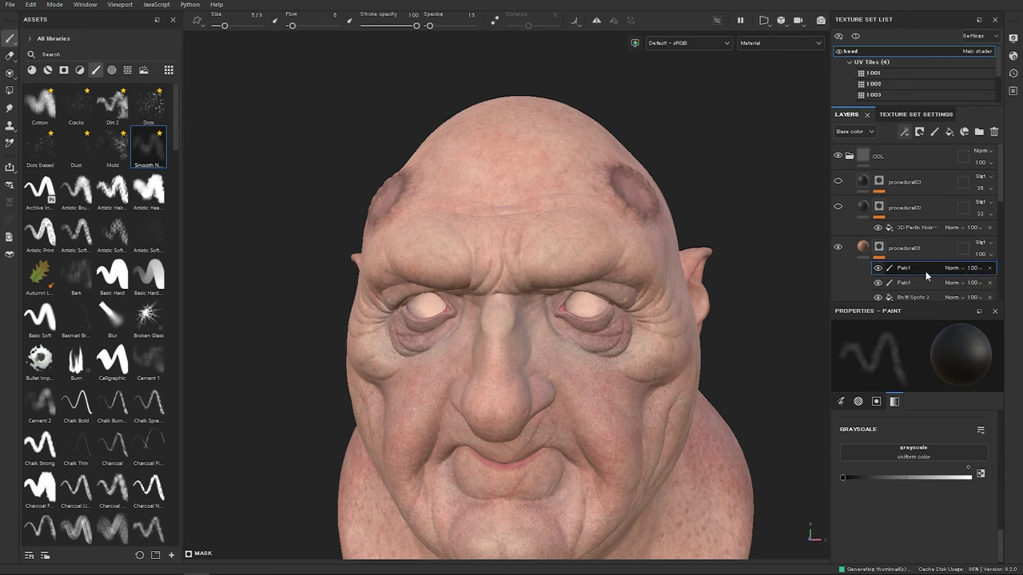
{"action": "left_click", "coordinate": [987, 269]}
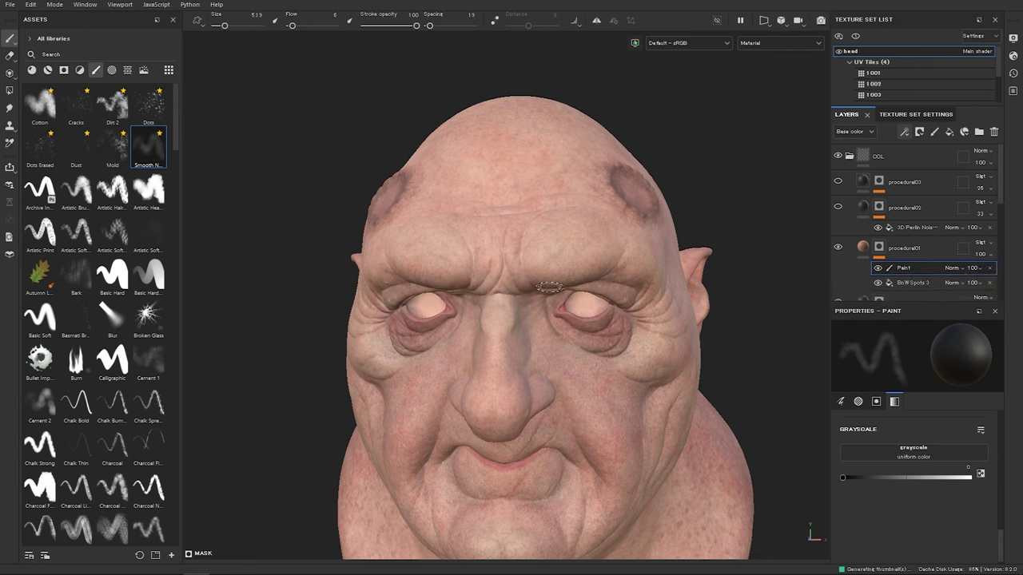
Step: Turn on the procedural02 layer with its 3D Perlin Noise mask and compare the head with it hidden and shown
{"action": "right_click_drag", "start_coordinate": [492, 285], "coordinate": [743, 320], "text": "alt"}
{"action": "middle_click_drag", "start_coordinate": [635, 298], "coordinate": [563, 276], "text": "alt"}
{"action": "left_click_drag", "start_coordinate": [563, 276], "coordinate": [631, 279], "text": "alt"}
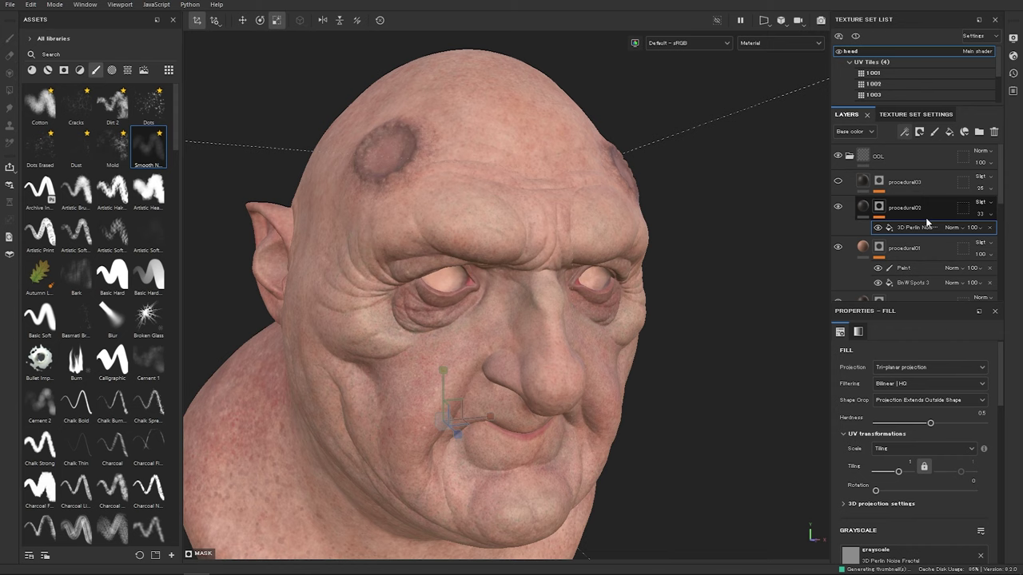
{"action": "left_click", "coordinate": [837, 208]}
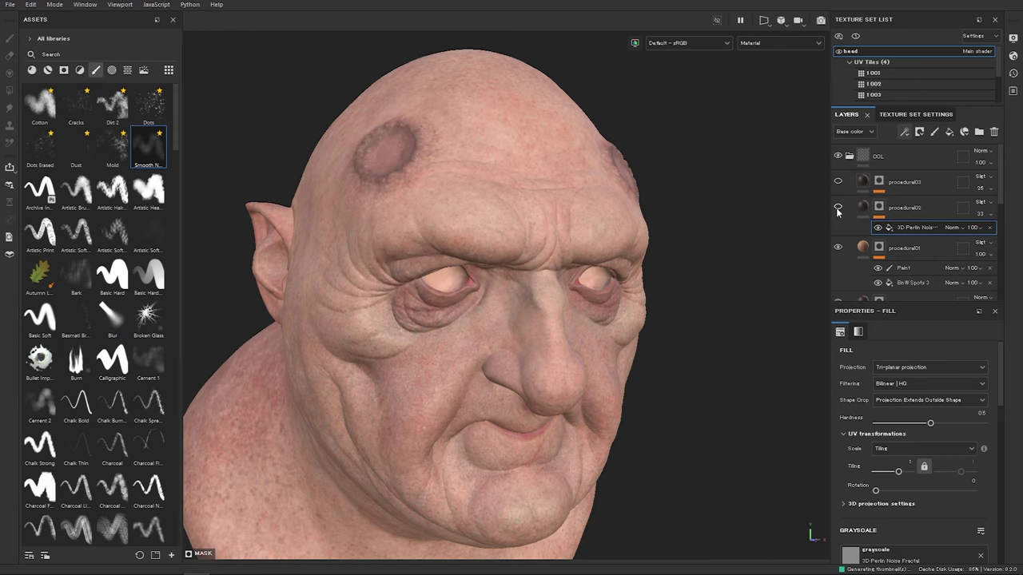
{"action": "left_click", "coordinate": [838, 208]}
{"action": "left_click", "coordinate": [837, 208]}
{"action": "left_click", "coordinate": [838, 207]}
Step: Select the procedural03 layer's mask, compare the skin with the layer hidden and shown, and leave the layer on
{"action": "left_click", "coordinate": [898, 190]}
{"action": "left_click", "coordinate": [878, 183]}
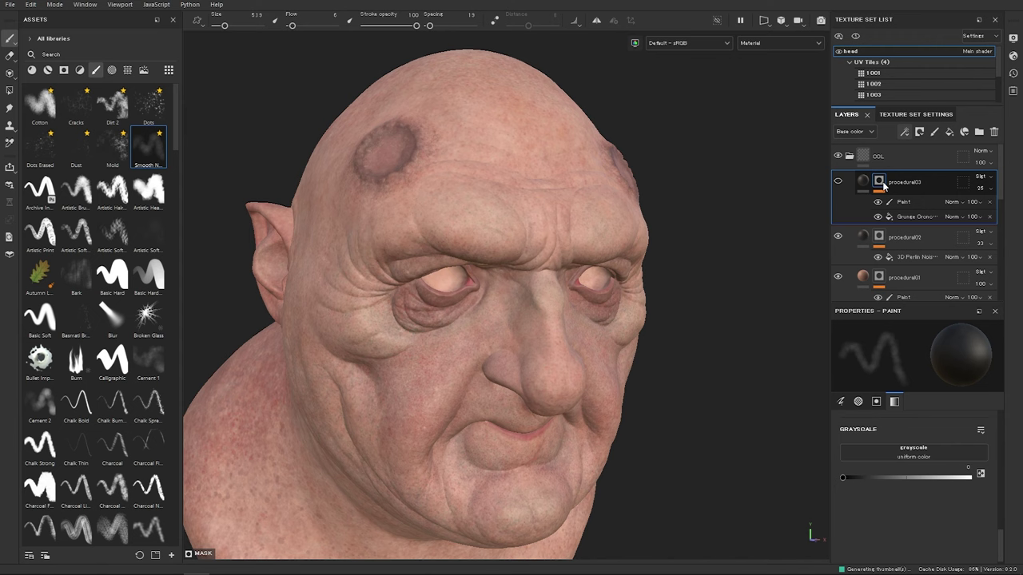
{"action": "left_click", "coordinate": [838, 183]}
{"action": "left_click", "coordinate": [838, 182]}
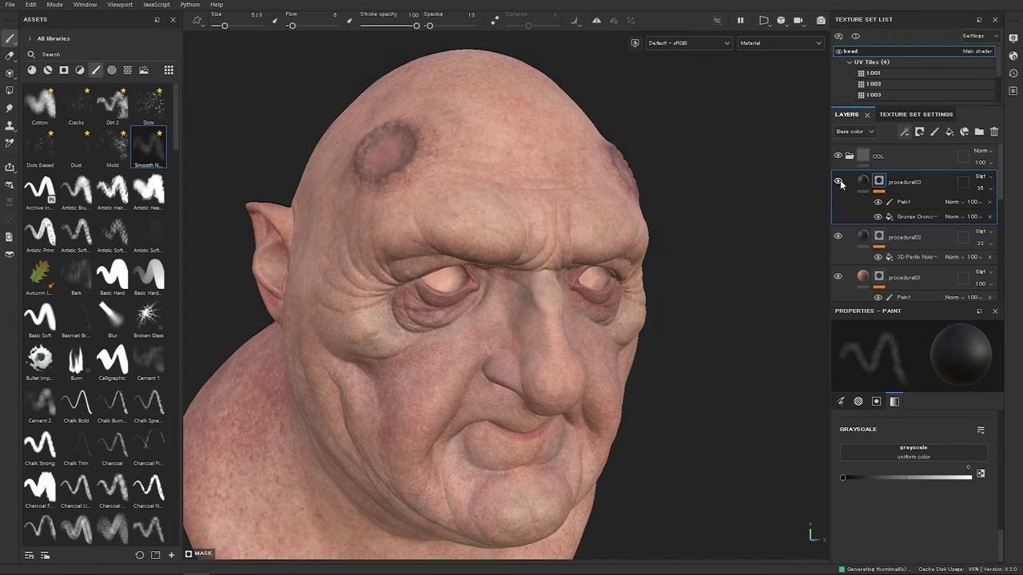
{"action": "left_click", "coordinate": [838, 182]}
{"action": "left_click", "coordinate": [838, 182]}
{"action": "left_click", "coordinate": [838, 182]}
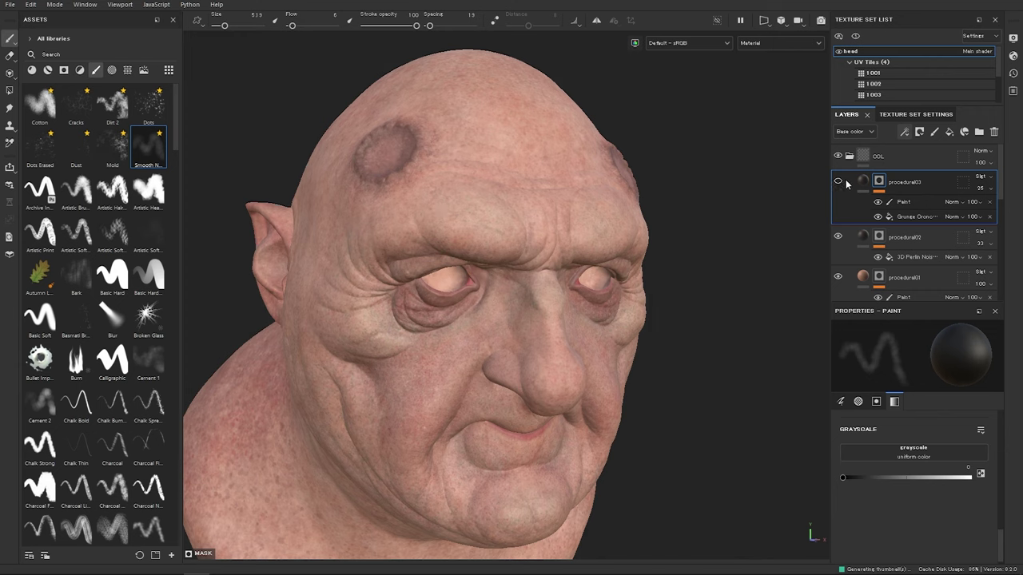
{"action": "left_click", "coordinate": [838, 182]}
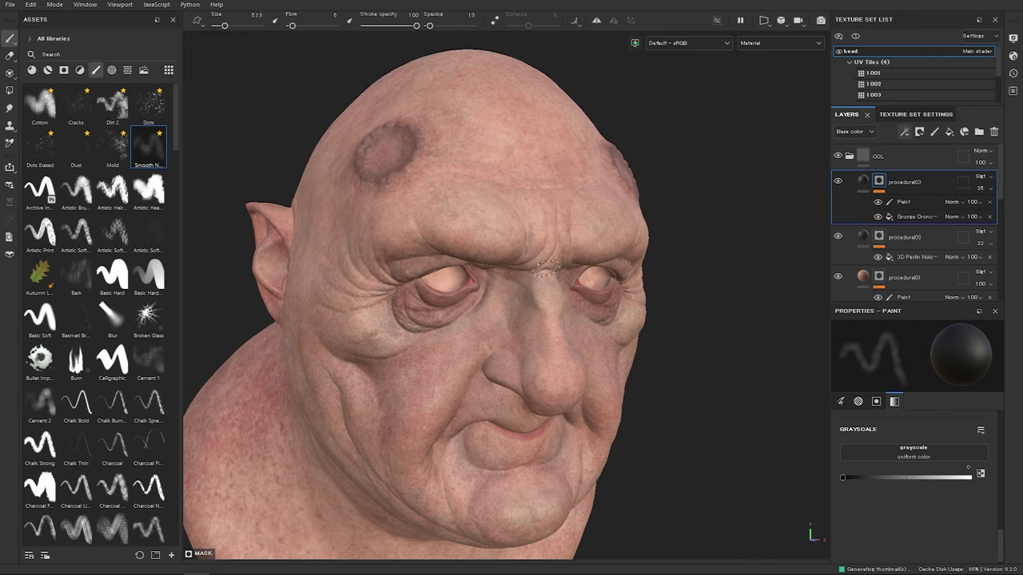
Step: Open the base color of the procedural03 fill layer
{"action": "left_click", "coordinate": [863, 182]}
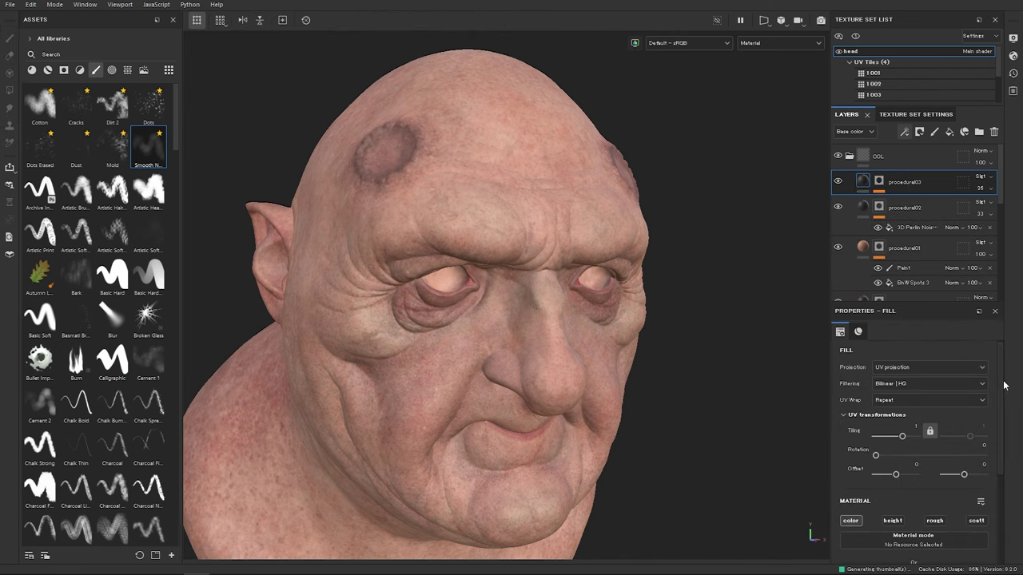
{"action": "scroll", "coordinate": [983, 392], "scroll_direction": "down", "scroll_amount": 4}
{"action": "left_click", "coordinate": [918, 449]}
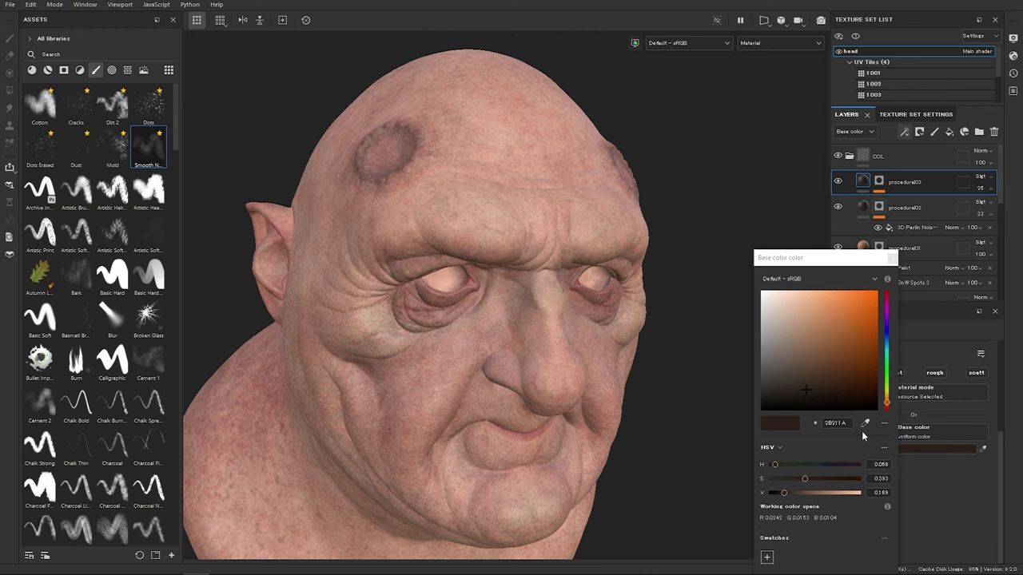
Step: Lower the saturation of the procedural03 base color to a near-neutral dark tone and show the layer again
{"action": "mouse_move", "coordinate": [810, 393]}
{"action": "left_mouse_down"}
{"action": "mouse_move", "coordinate": [708, 379]}
{"action": "mouse_move", "coordinate": [711, 255]}
{"action": "mouse_move", "coordinate": [684, 417]}
{"action": "mouse_move", "coordinate": [693, 236]}
{"action": "mouse_move", "coordinate": [674, 321]}
{"action": "mouse_move", "coordinate": [700, 399]}
{"action": "mouse_move", "coordinate": [783, 402]}
{"action": "mouse_move", "coordinate": [811, 381]}
{"action": "mouse_move", "coordinate": [869, 369]}
{"action": "mouse_move", "coordinate": [886, 317]}
{"action": "mouse_move", "coordinate": [838, 371]}
{"action": "mouse_move", "coordinate": [820, 376]}
{"action": "mouse_move", "coordinate": [889, 341]}
{"action": "mouse_move", "coordinate": [856, 367]}
{"action": "mouse_move", "coordinate": [780, 389]}
{"action": "left_mouse_up"}
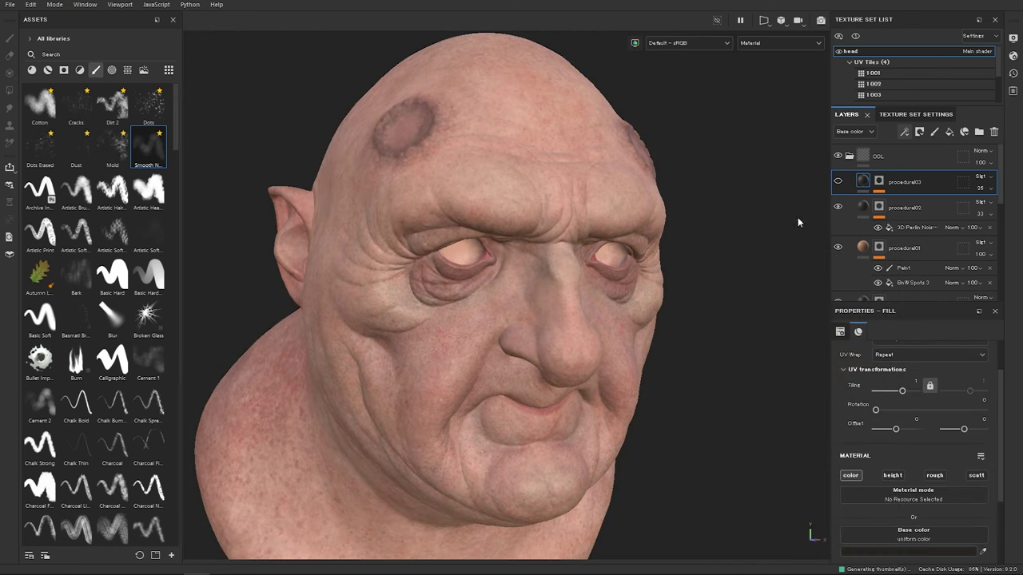
{"action": "left_click", "coordinate": [838, 182]}
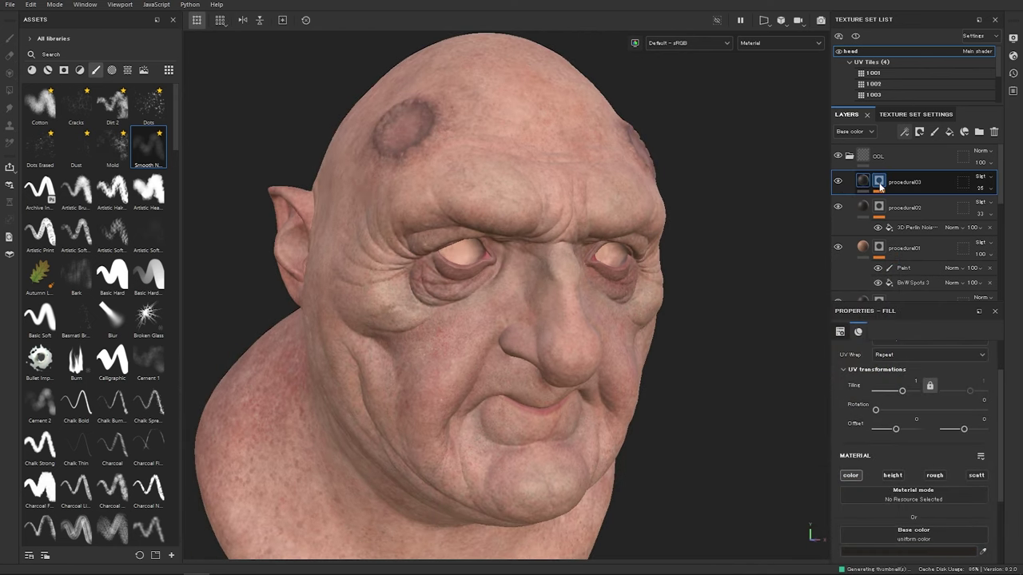
Step: Select the Grunge Croncrete Spots fill in the procedural03 mask and review its tri-planar projection and UV transformation settings
{"action": "left_click", "coordinate": [880, 186]}
{"action": "left_click", "coordinate": [907, 215]}
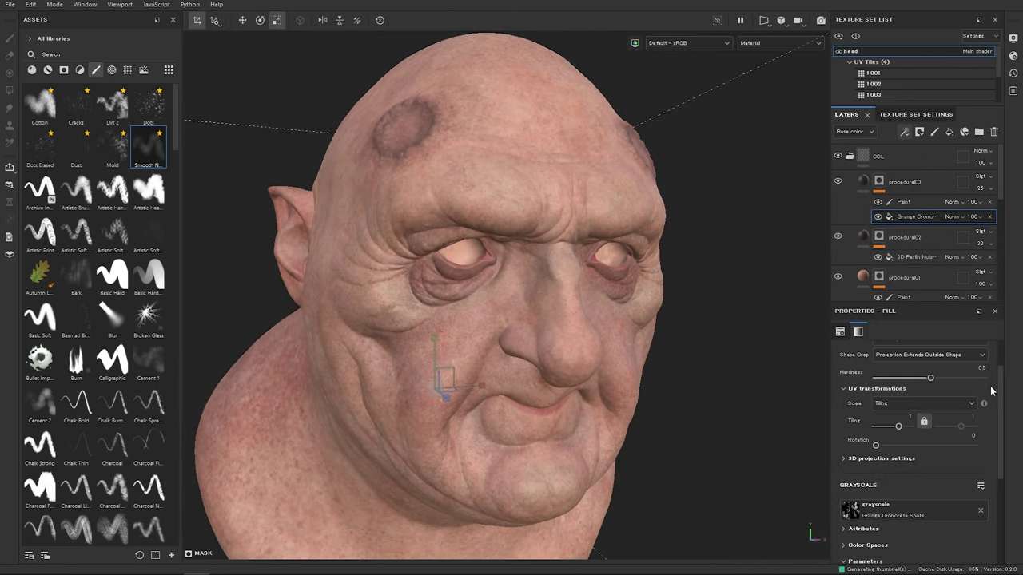
{"action": "scroll", "coordinate": [994, 391], "scroll_direction": "up", "scroll_amount": 2}
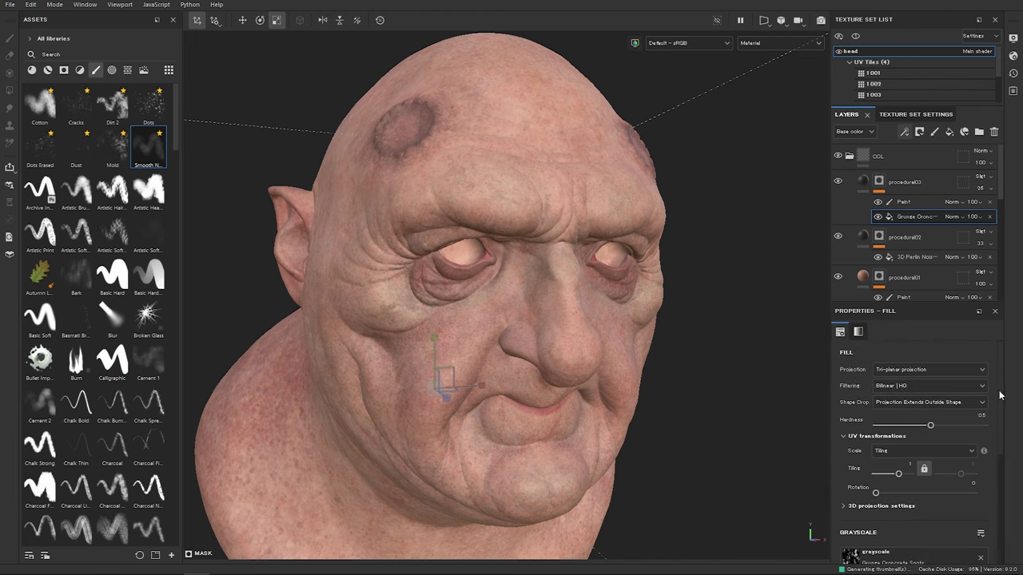
{"action": "scroll", "coordinate": [999, 400], "scroll_direction": "down", "scroll_amount": 1}
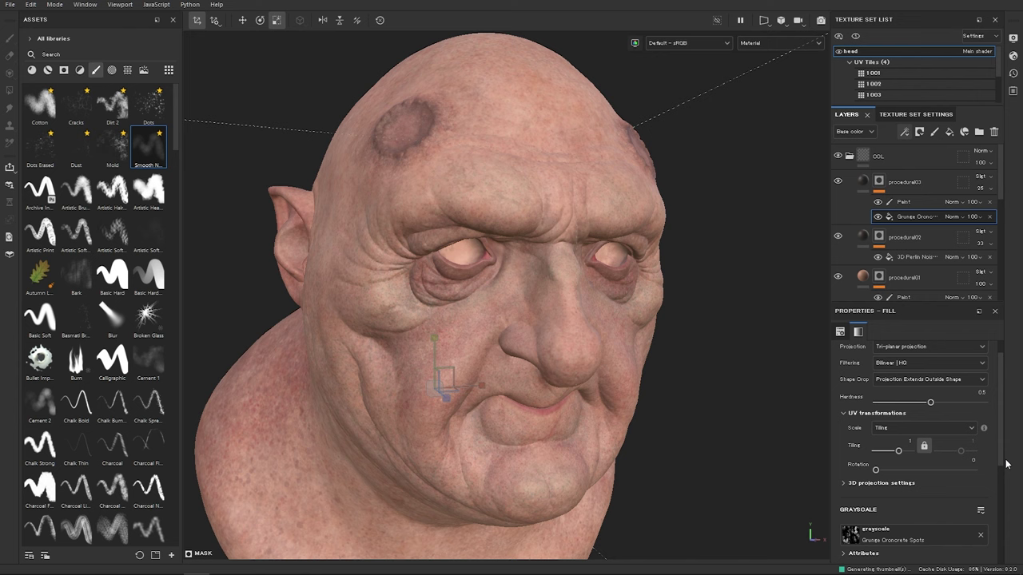
{"action": "scroll", "coordinate": [1004, 462], "scroll_direction": "down", "scroll_amount": 2}
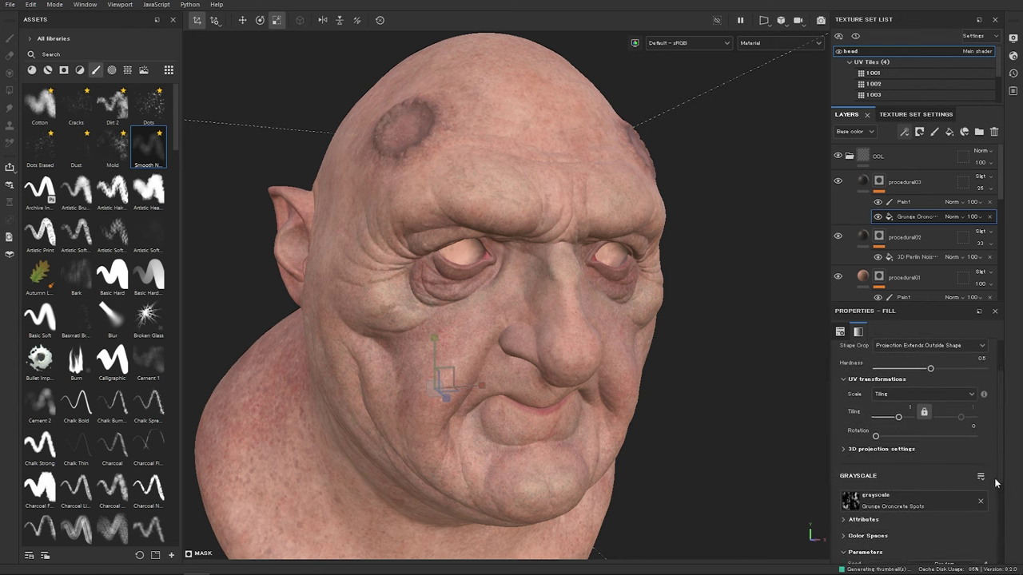
{"action": "scroll", "coordinate": [929, 483], "scroll_direction": "up", "scroll_amount": 1}
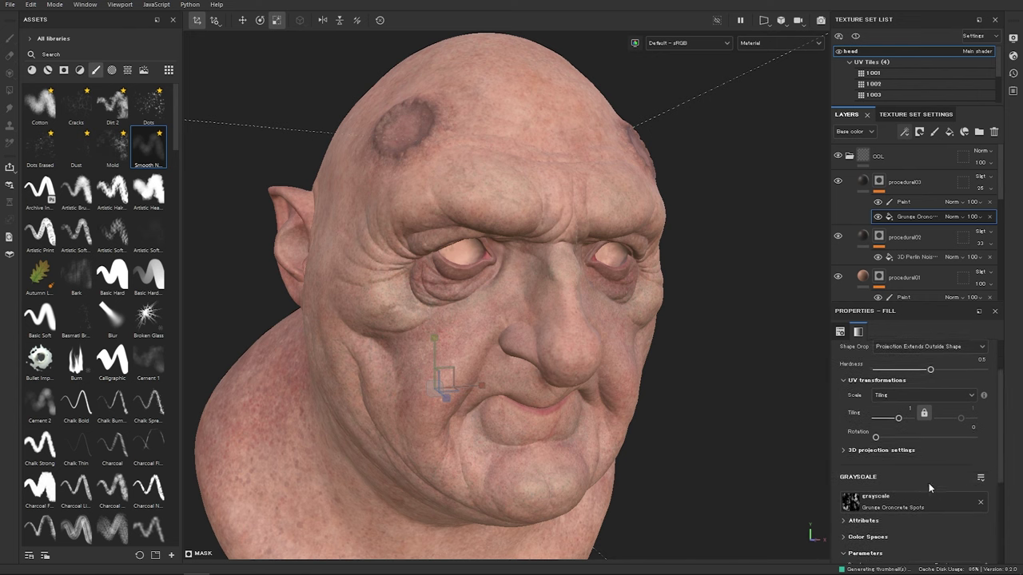
Step: Search the mask fill's grayscale resources for "grunge", browse the textures, and close the list without replacing the current one
{"action": "left_click", "coordinate": [882, 498]}
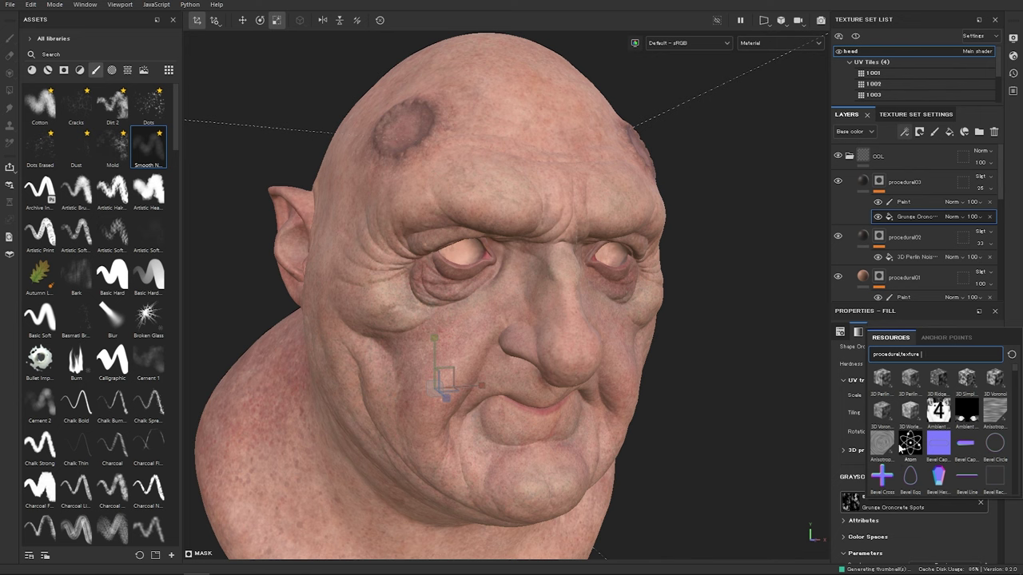
{"action": "mouse_move", "coordinate": [898, 444]}
{"action": "type", "text": "grunge"}
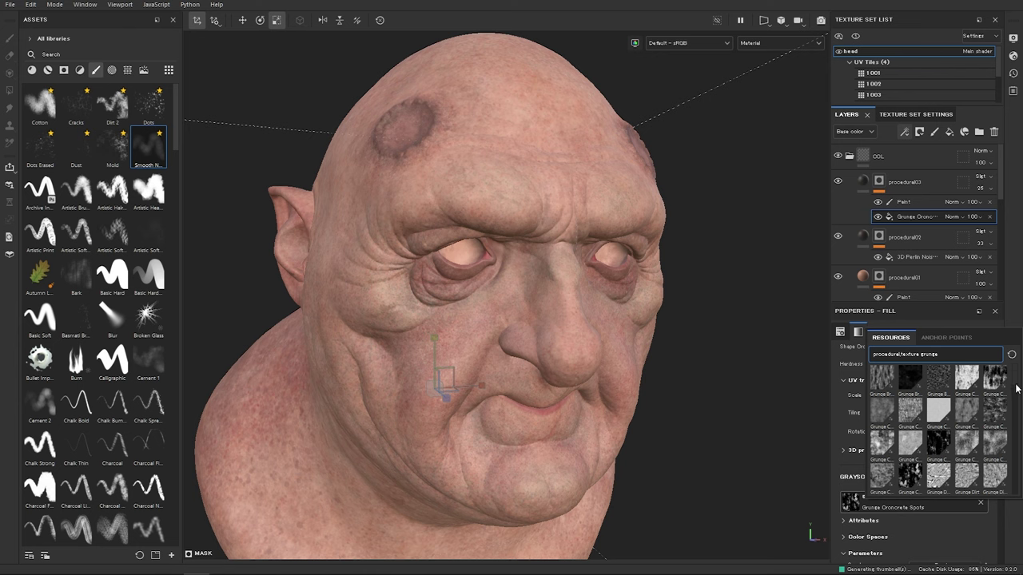
{"action": "left_click_drag", "start_coordinate": [1017, 378], "coordinate": [986, 357]}
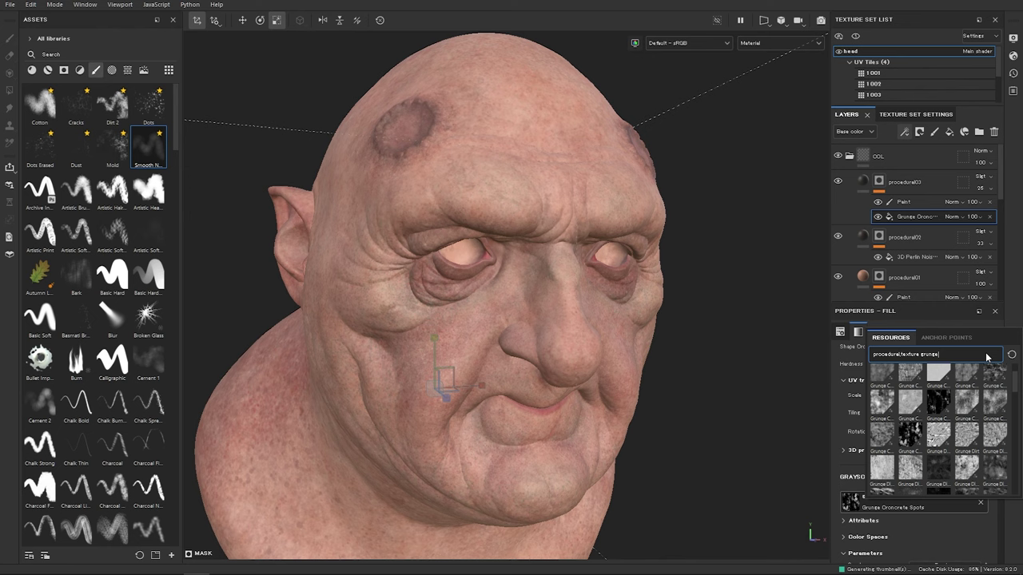
{"action": "left_click", "coordinate": [921, 217]}
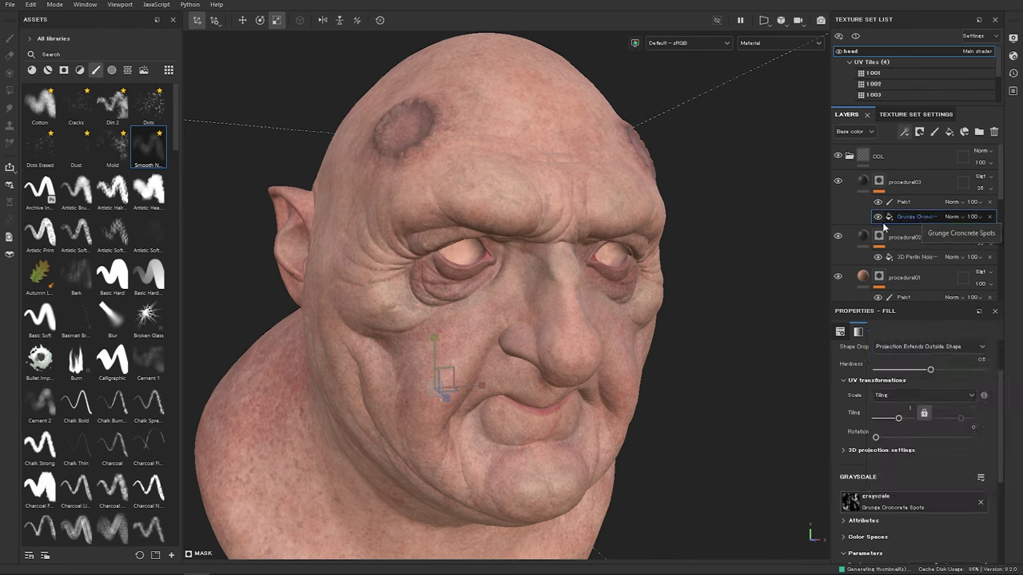
Step: Compare the skin with procedural03 hidden and shown, leave it on, and inspect the side of the forehead up close
{"action": "left_click", "coordinate": [837, 183]}
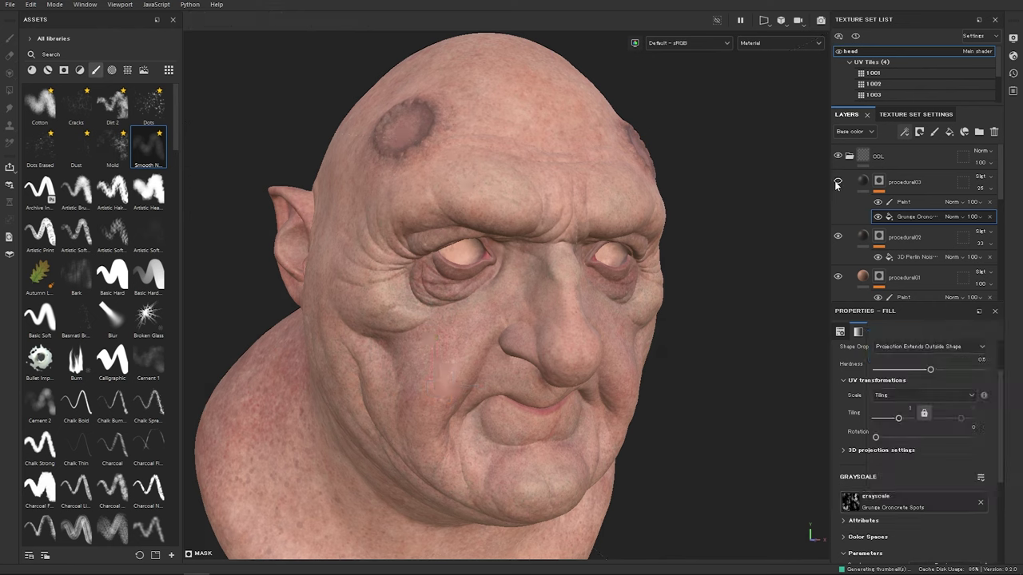
{"action": "left_click", "coordinate": [838, 183]}
{"action": "left_click", "coordinate": [837, 183]}
{"action": "left_click", "coordinate": [838, 183]}
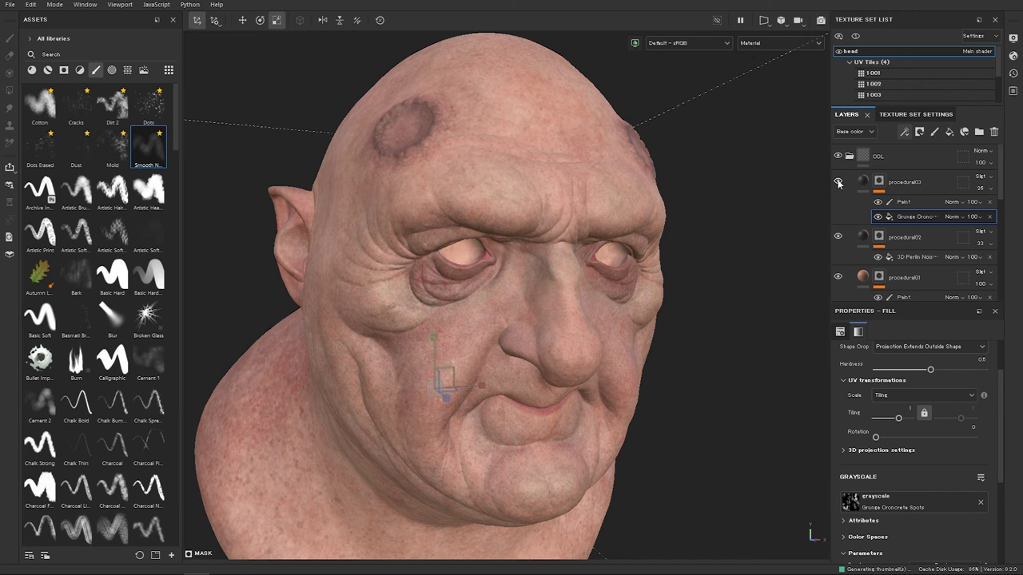
{"action": "left_click_drag", "start_coordinate": [469, 215], "coordinate": [549, 218], "text": "alt"}
{"action": "middle_click_drag", "start_coordinate": [431, 179], "coordinate": [557, 241], "text": "alt"}
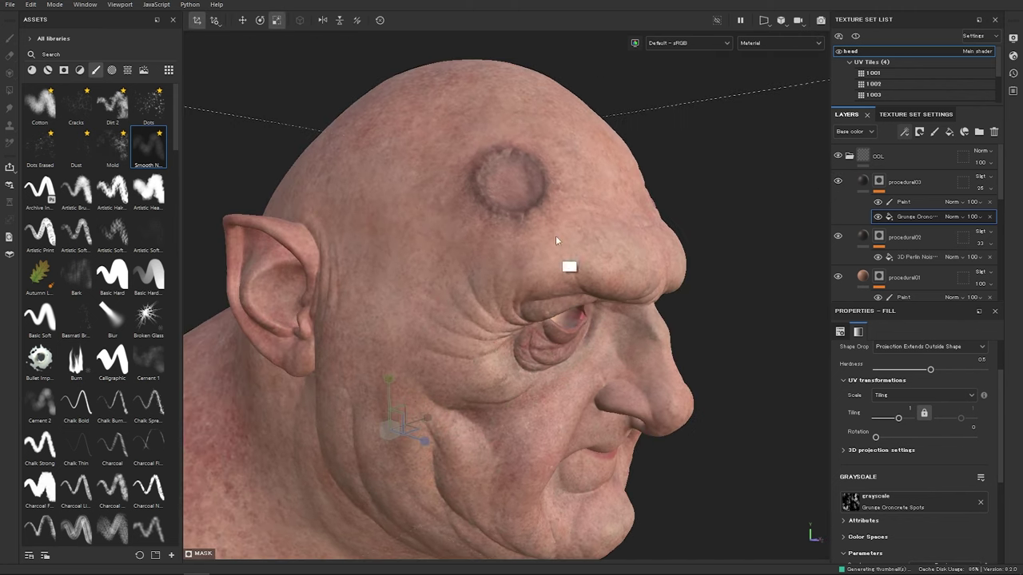
{"action": "right_click_drag", "start_coordinate": [557, 240], "coordinate": [720, 256], "text": "alt"}
{"action": "middle_click_drag", "start_coordinate": [720, 257], "coordinate": [679, 270], "text": "alt"}
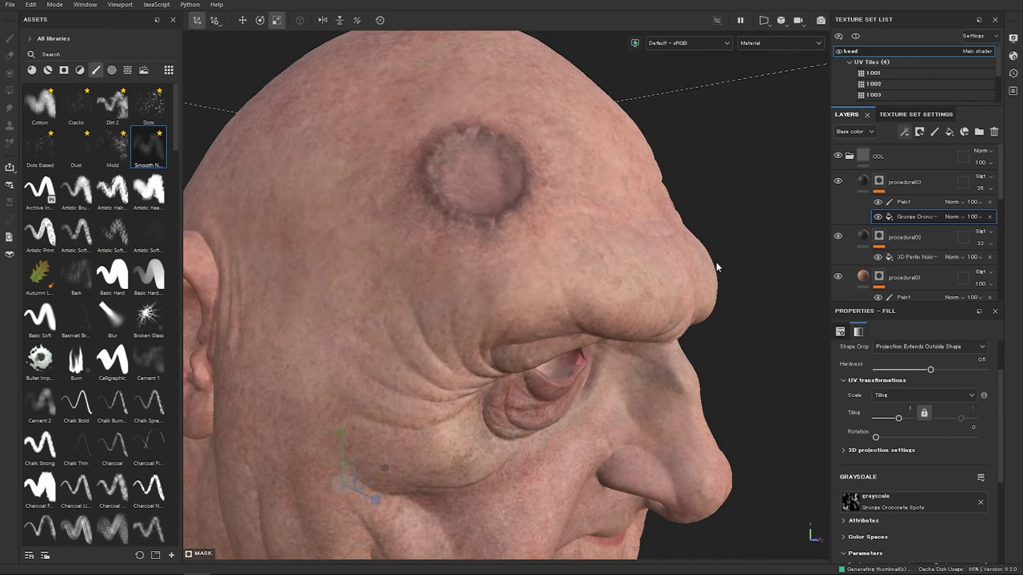
Step: Display the procedural03 mask alone, shift its Grunge Croncrete Spots projection sideways, and return to the material display
{"action": "left_click", "coordinate": [879, 182], "text": "alt"}
{"action": "left_click_drag", "start_coordinate": [721, 249], "coordinate": [603, 278], "text": "alt"}
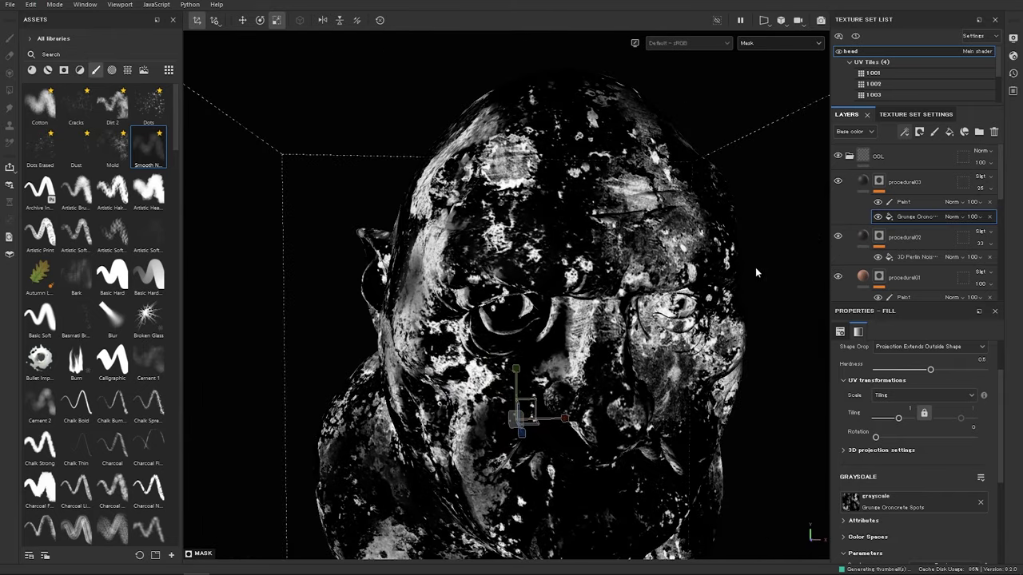
{"action": "key", "text": "w"}
{"action": "left_click_drag", "start_coordinate": [560, 418], "coordinate": [510, 409]}
{"action": "key", "text": "m"}
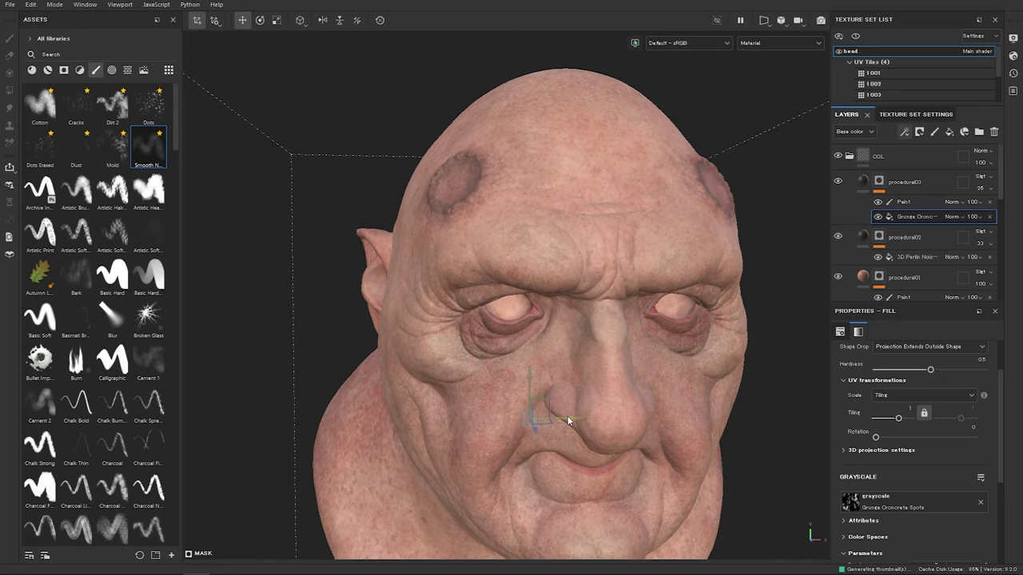
Step: Try moving the grunge projection while viewing the procedural03 mask from the side of the head, and undo the move
{"action": "left_click_drag", "start_coordinate": [589, 320], "coordinate": [694, 234], "text": "alt"}
{"action": "left_click", "coordinate": [879, 182], "text": "alt"}
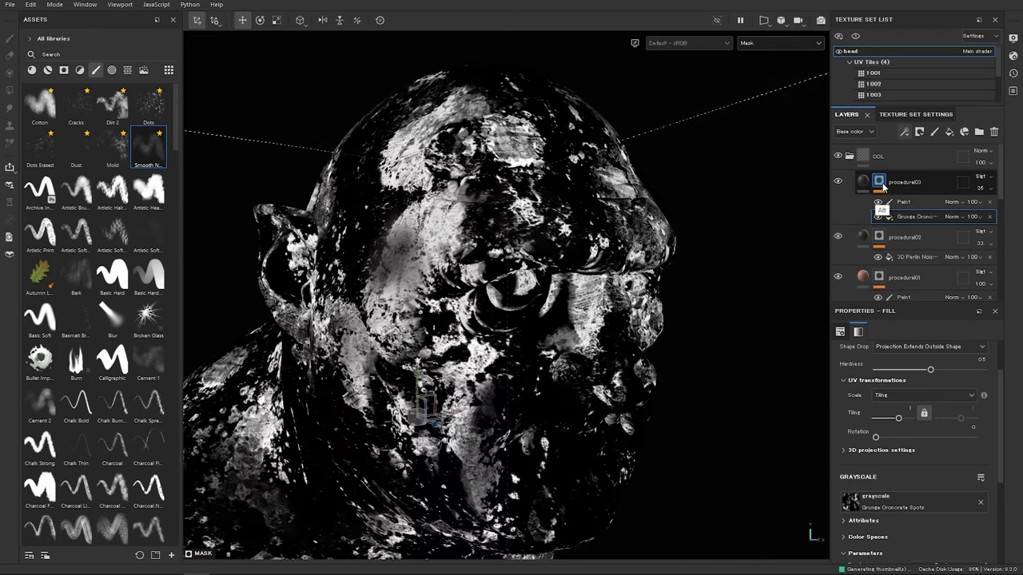
{"action": "left_click_drag", "start_coordinate": [577, 335], "coordinate": [570, 298], "text": "alt"}
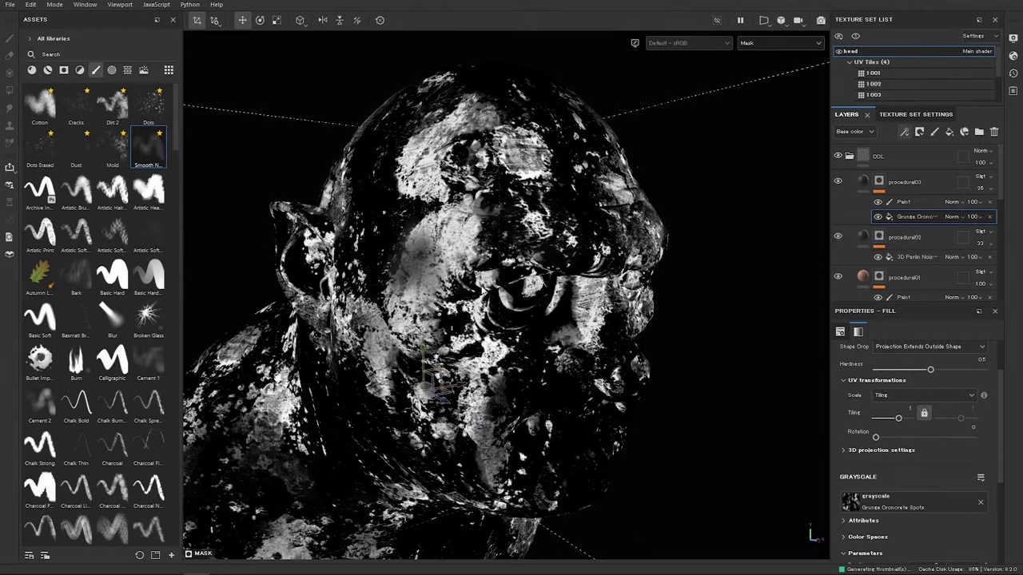
{"action": "mouse_move", "coordinate": [445, 395]}
{"action": "left_mouse_down"}
{"action": "mouse_move", "coordinate": [407, 370]}
{"action": "mouse_move", "coordinate": [440, 390]}
{"action": "left_mouse_up"}
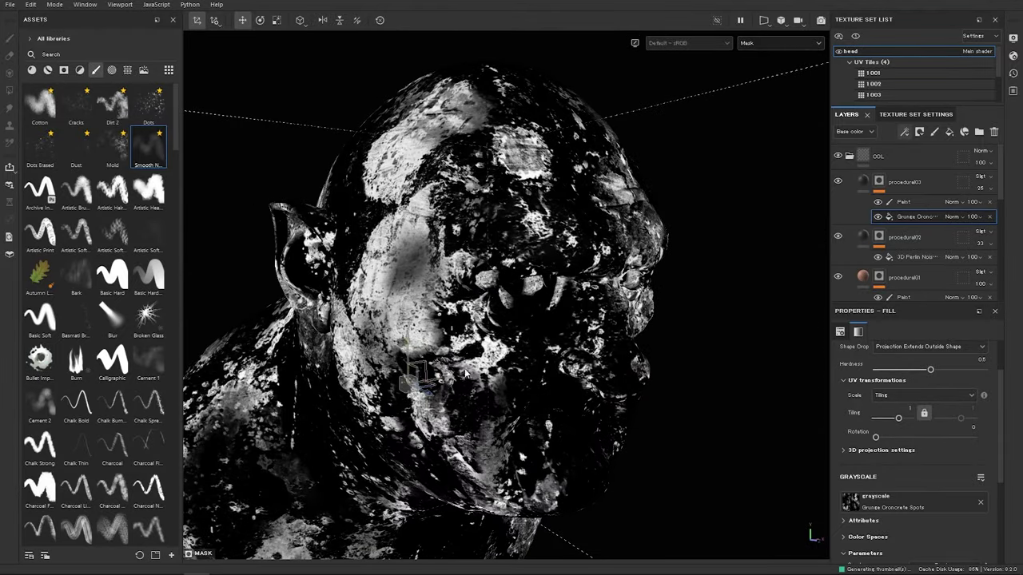
{"action": "key", "text": "ctrl+z"}
Step: Inspect the lit skin, reselect the Grunge Croncrete Spots fill in the procedural03 mask, and move its projection across the cheek
{"action": "left_click", "coordinate": [863, 184]}
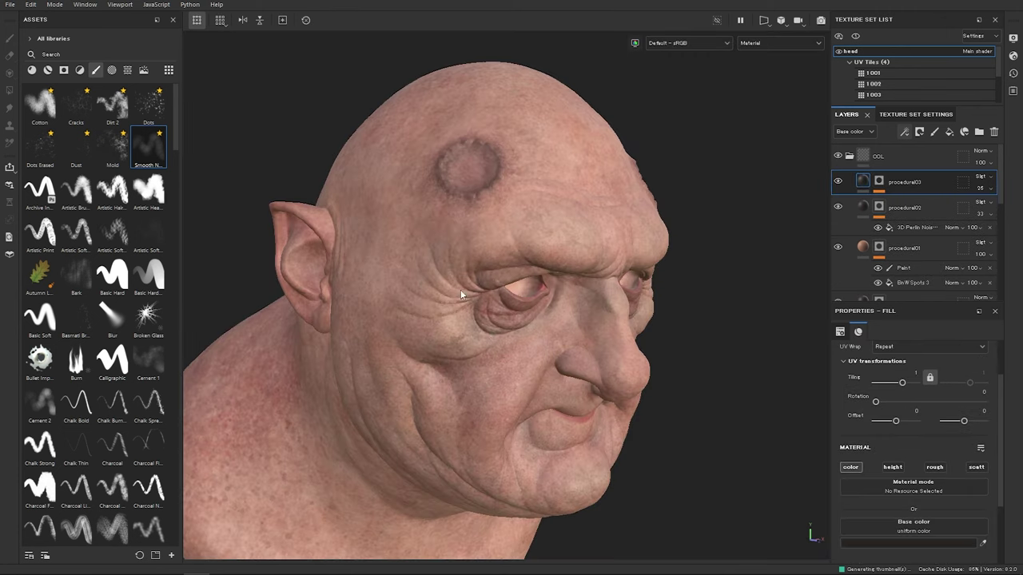
{"action": "left_click_drag", "start_coordinate": [631, 277], "coordinate": [614, 349], "text": "alt"}
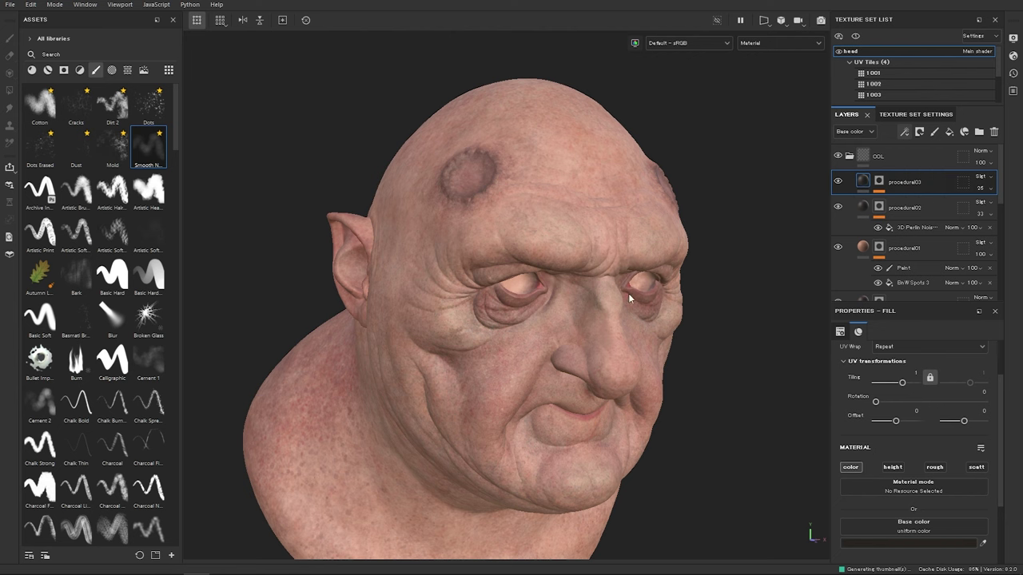
{"action": "right_click_drag", "start_coordinate": [566, 360], "coordinate": [585, 323], "text": "alt"}
{"action": "left_click_drag", "start_coordinate": [585, 317], "coordinate": [691, 351], "text": "alt"}
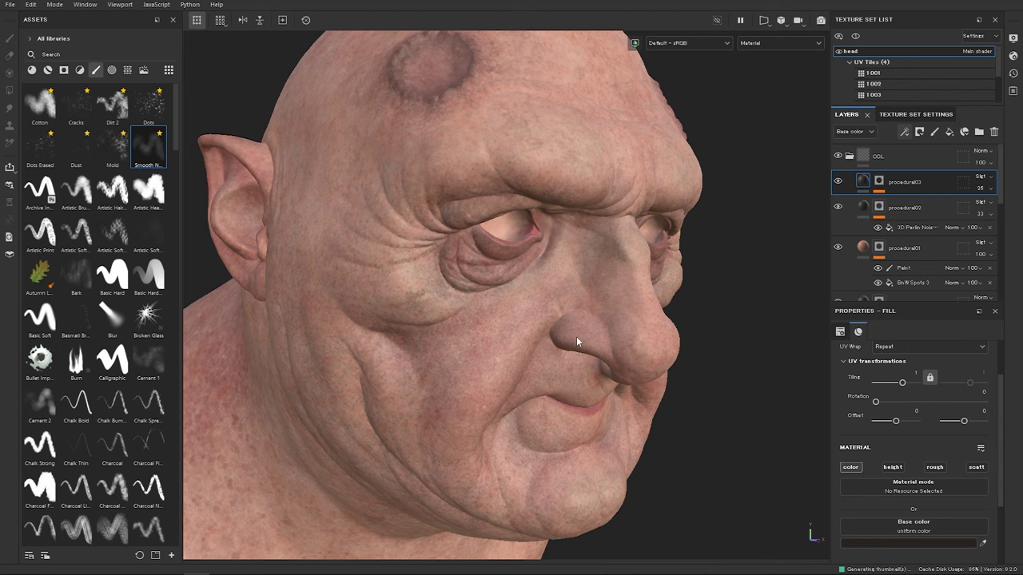
{"action": "left_click", "coordinate": [878, 185]}
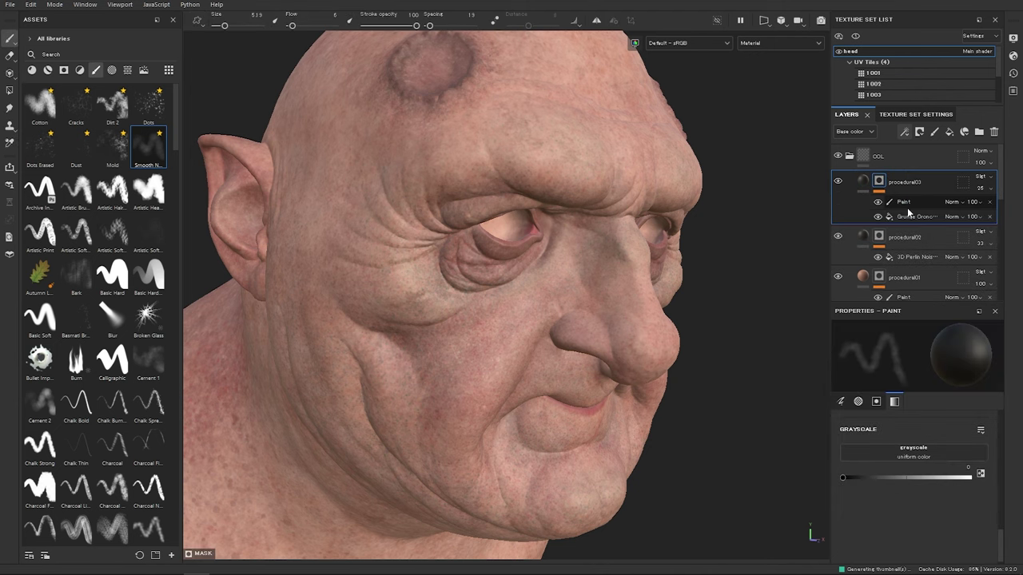
{"action": "left_click", "coordinate": [908, 215]}
{"action": "scroll", "coordinate": [637, 335], "scroll_direction": "down", "scroll_amount": 1}
{"action": "left_click_drag", "start_coordinate": [457, 373], "coordinate": [523, 370]}
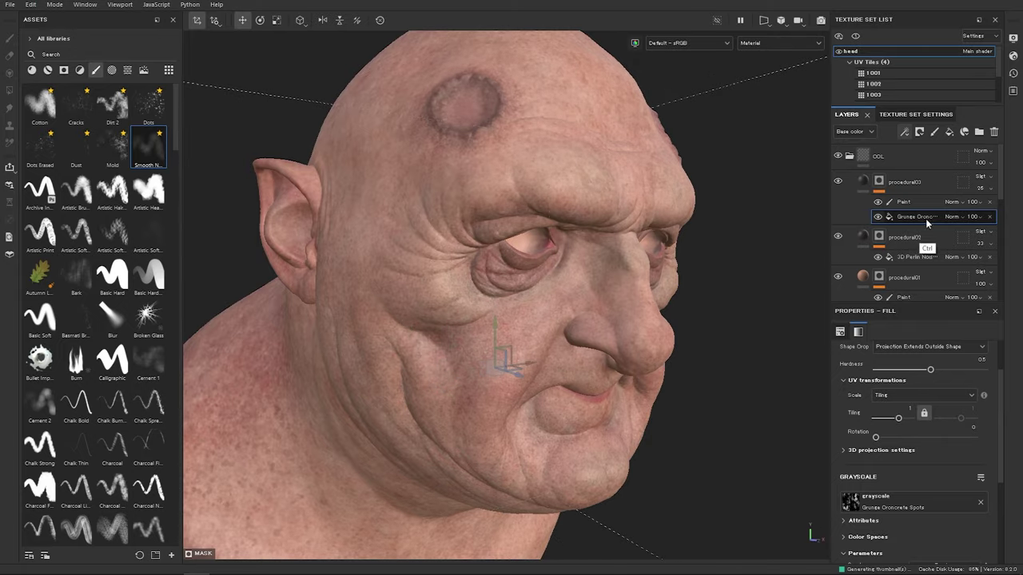
Step: Display the procedural03 mask alone and paint black with the Dirt 2 brush between the eye and nose on its Paint effect
{"action": "left_click", "coordinate": [879, 181], "text": "alt"}
{"action": "right_click_drag", "start_coordinate": [646, 322], "coordinate": [433, 286], "text": "alt"}
{"action": "left_click_drag", "start_coordinate": [603, 326], "coordinate": [561, 287], "text": "alt"}
{"action": "right_click_drag", "start_coordinate": [562, 288], "coordinate": [587, 250], "text": "alt"}
{"action": "left_click_drag", "start_coordinate": [587, 249], "coordinate": [520, 237], "text": "alt"}
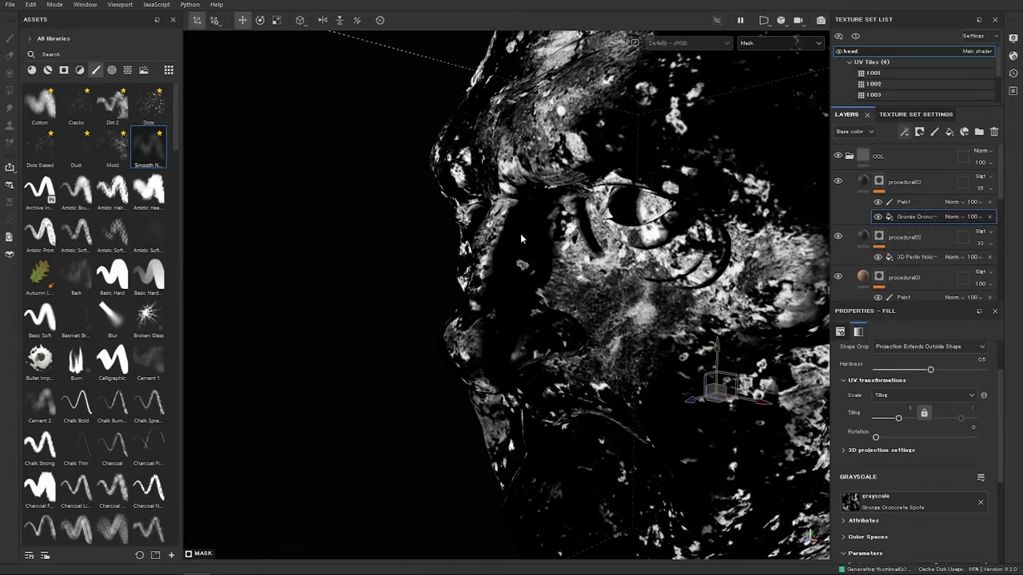
{"action": "left_click", "coordinate": [902, 201]}
{"action": "left_click", "coordinate": [113, 106]}
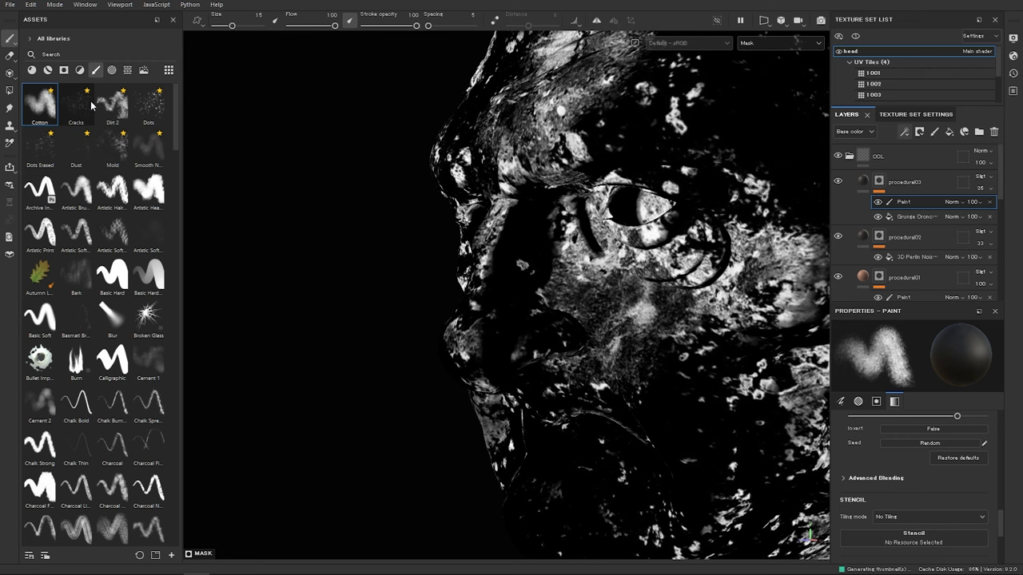
{"action": "mouse_move", "coordinate": [470, 233]}
{"action": "right_mouse_down", "text": "ctrl"}
{"action": "mouse_move", "coordinate": [455, 230]}
{"action": "mouse_move", "coordinate": [487, 228]}
{"action": "right_mouse_up", "text": "ctrl"}
{"action": "mouse_move", "coordinate": [508, 193]}
{"action": "left_mouse_down"}
{"action": "mouse_move", "coordinate": [463, 331]}
{"action": "mouse_move", "coordinate": [583, 300]}
{"action": "left_mouse_up"}
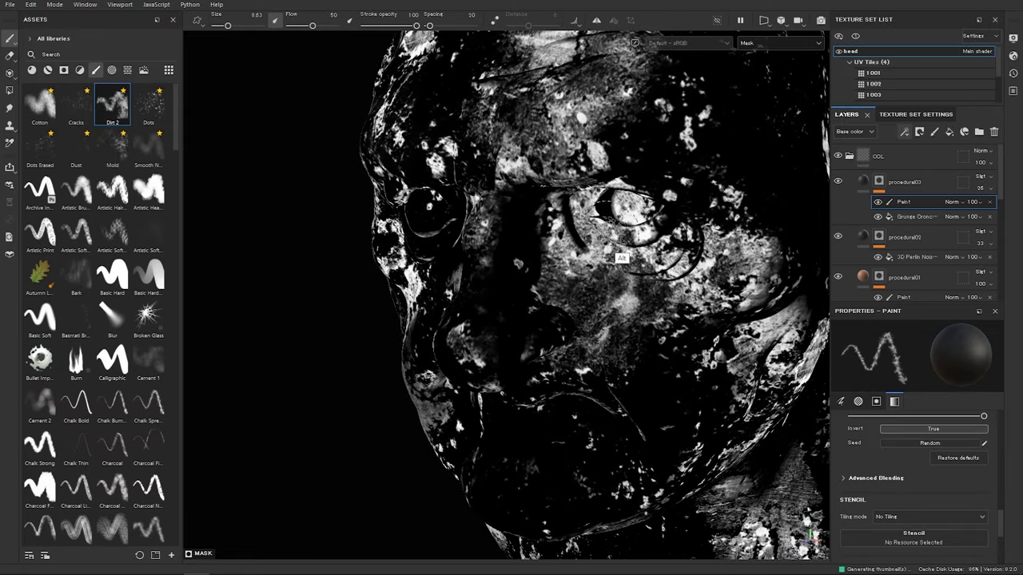
Step: Reduce the brush size to 6.04, paint out grunge around the inner and lower eye, and check the face in material display
{"action": "left_click_drag", "start_coordinate": [607, 230], "coordinate": [577, 233], "text": "alt"}
{"action": "right_click_drag", "start_coordinate": [599, 233], "coordinate": [583, 232], "text": "ctrl"}
{"action": "mouse_move", "coordinate": [576, 233]}
{"action": "left_mouse_down"}
{"action": "mouse_move", "coordinate": [567, 243]}
{"action": "mouse_move", "coordinate": [563, 209]}
{"action": "mouse_move", "coordinate": [596, 254]}
{"action": "mouse_move", "coordinate": [679, 275]}
{"action": "mouse_move", "coordinate": [706, 246]}
{"action": "mouse_move", "coordinate": [643, 292]}
{"action": "mouse_move", "coordinate": [631, 267]}
{"action": "left_mouse_up"}
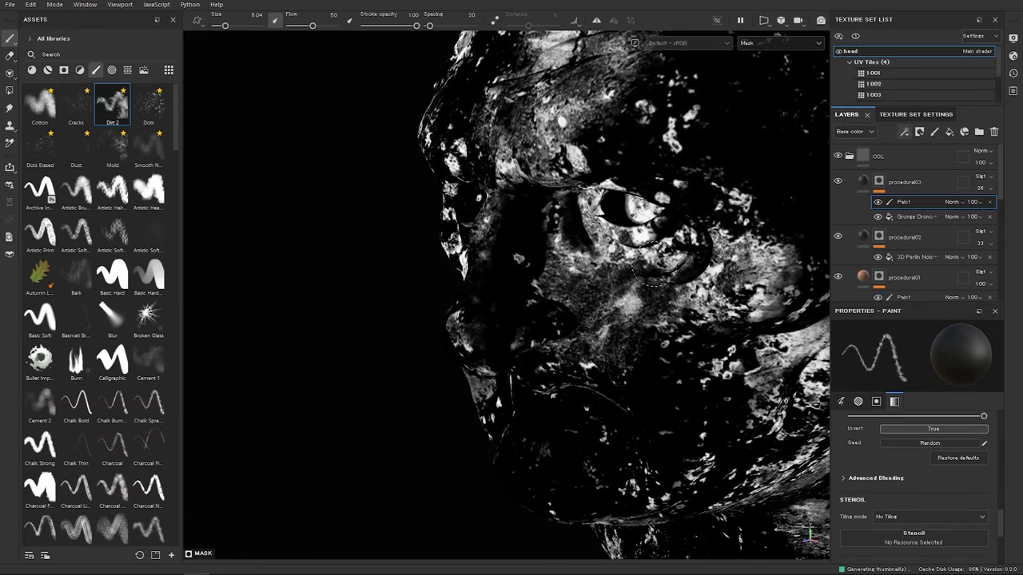
{"action": "mouse_move", "coordinate": [631, 327]}
{"action": "left_mouse_down", "text": "alt"}
{"action": "mouse_move", "coordinate": [618, 332]}
{"action": "mouse_move", "coordinate": [583, 297]}
{"action": "mouse_move", "coordinate": [506, 326]}
{"action": "left_mouse_up", "text": "alt"}
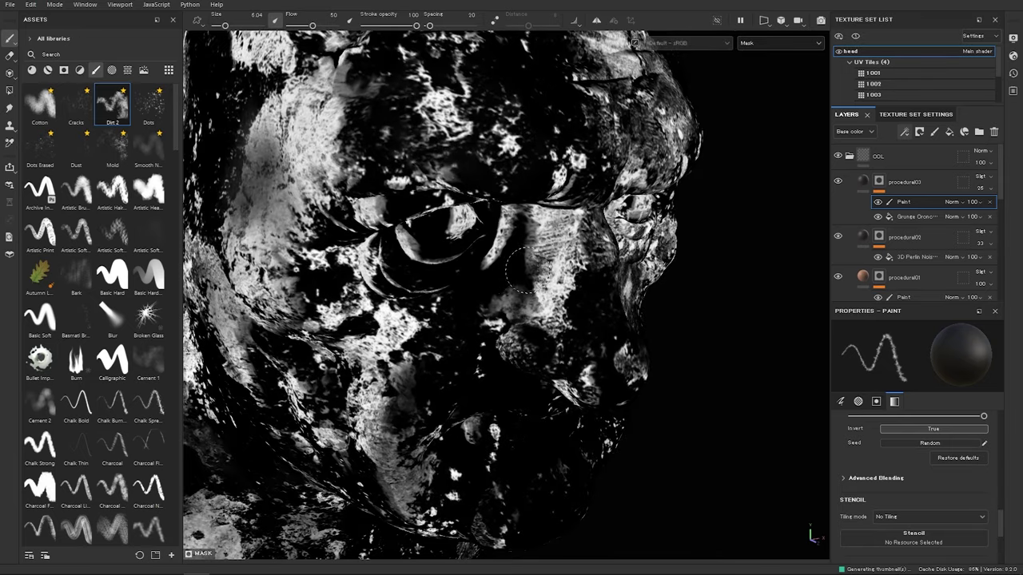
{"action": "left_click_drag", "start_coordinate": [426, 334], "coordinate": [431, 294], "text": "alt"}
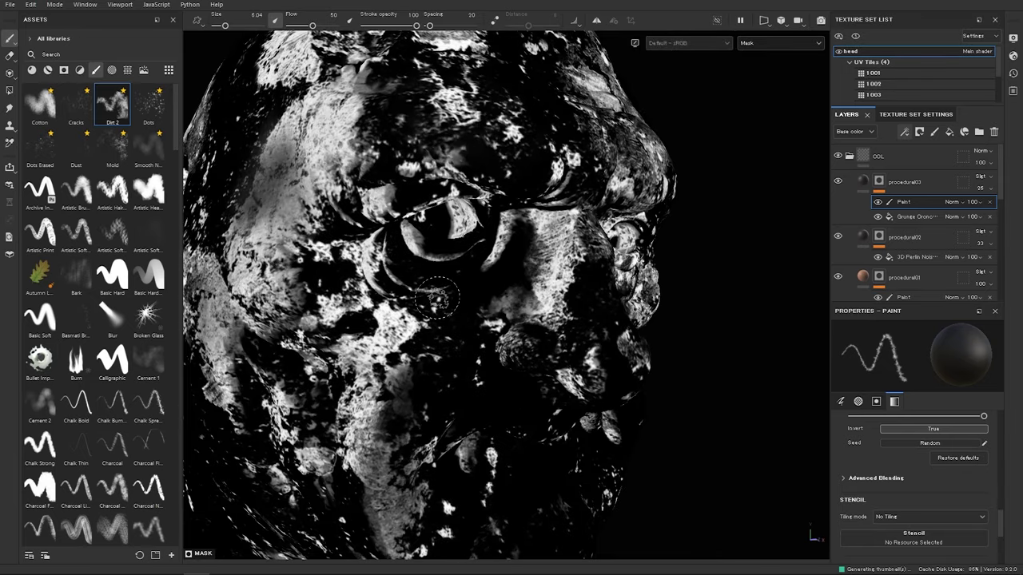
{"action": "key", "text": "m"}
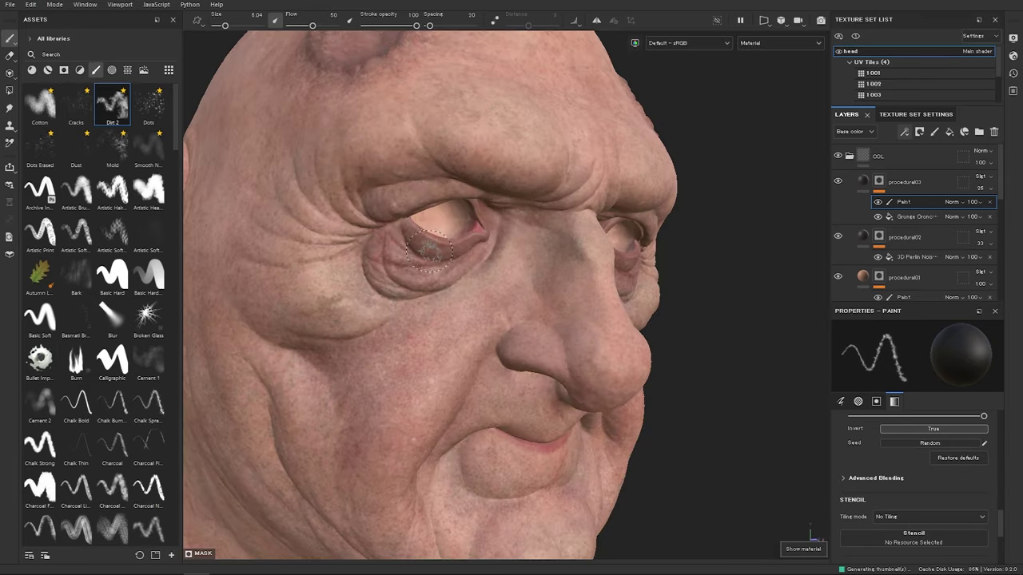
{"action": "right_click_drag", "start_coordinate": [600, 271], "coordinate": [407, 221], "text": "alt"}
{"action": "right_click_drag", "start_coordinate": [549, 236], "coordinate": [345, 189], "text": "alt"}
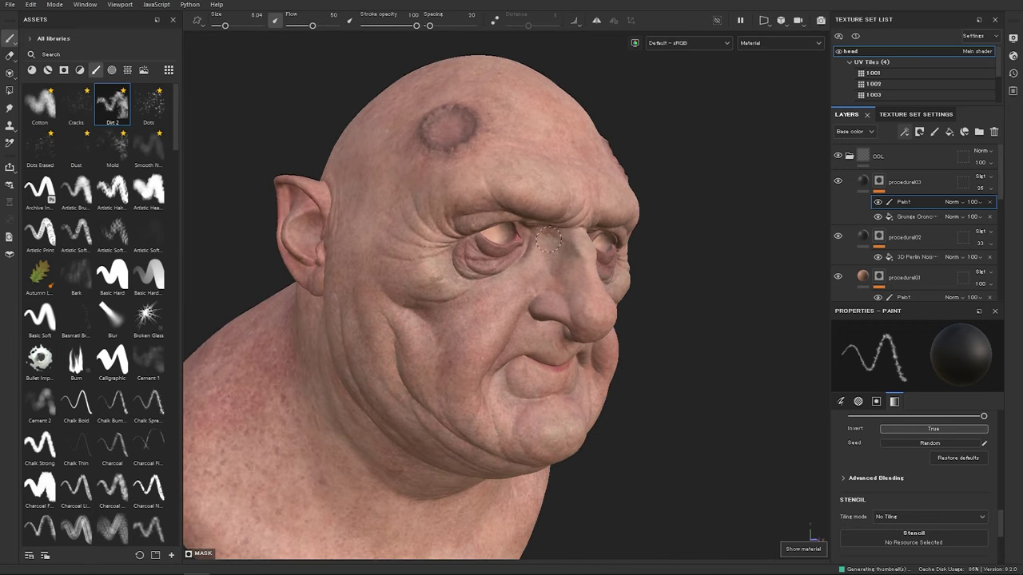
Step: Set the procedural03 layer's blending mode to Normal and its opacity to 100
{"action": "left_click", "coordinate": [915, 185]}
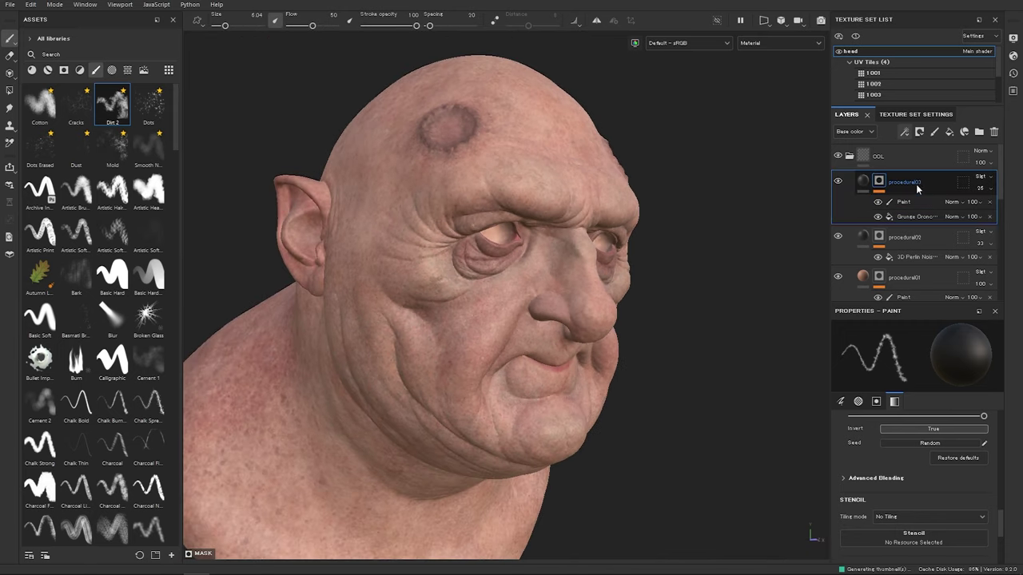
{"action": "left_click", "coordinate": [981, 177]}
{"action": "left_click", "coordinate": [958, 189]}
{"action": "left_click_drag", "start_coordinate": [985, 209], "coordinate": [1015, 208]}
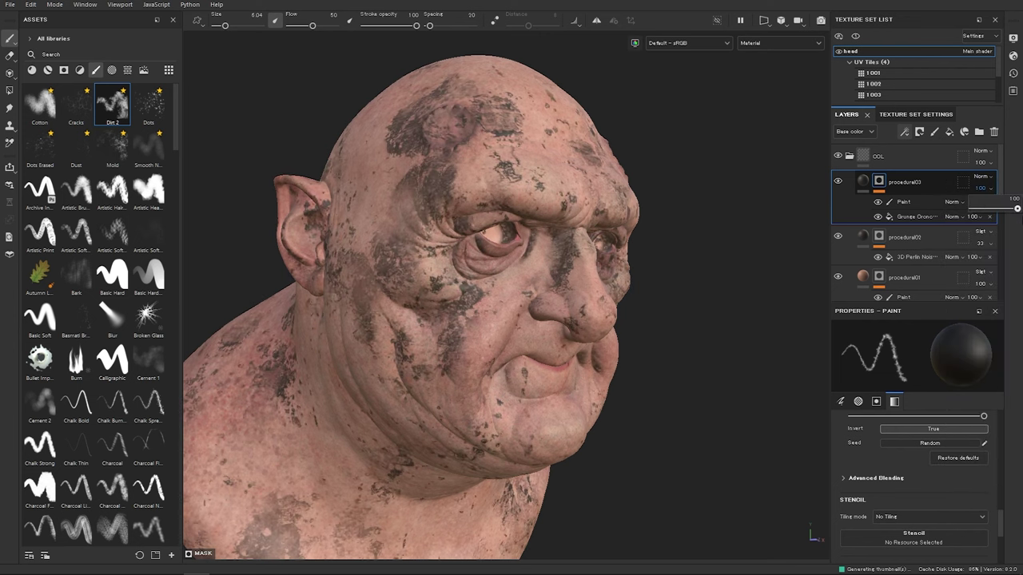
Step: Inspect the face from the front and try the Overlay blending mode on the procedural03 layer
{"action": "left_click_drag", "start_coordinate": [605, 278], "coordinate": [584, 270], "text": "alt"}
{"action": "right_click_drag", "start_coordinate": [584, 270], "coordinate": [794, 357], "text": "alt"}
{"action": "middle_click_drag", "start_coordinate": [639, 336], "coordinate": [623, 314], "text": "alt"}
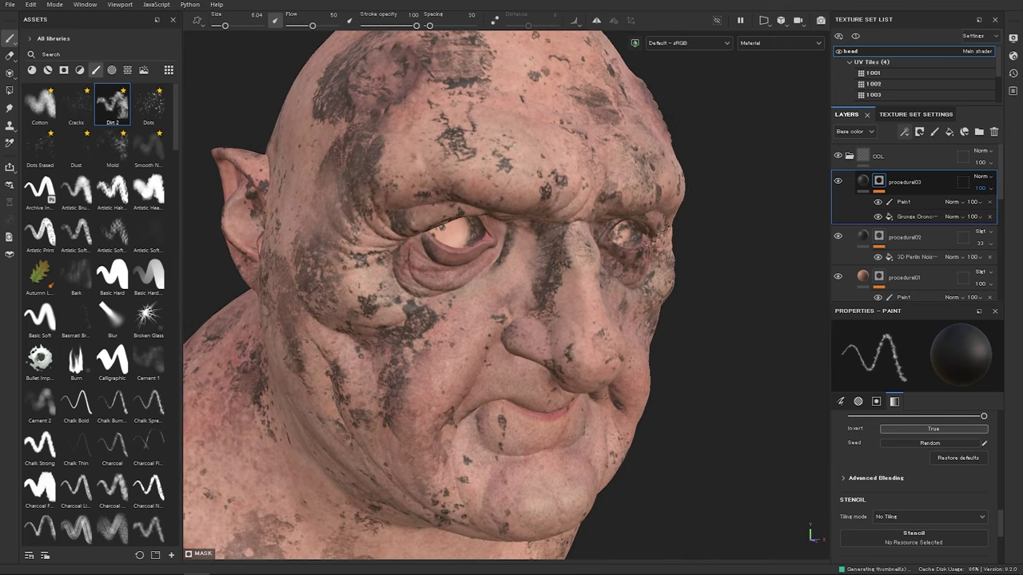
{"action": "left_click_drag", "start_coordinate": [656, 239], "coordinate": [623, 283], "text": "alt"}
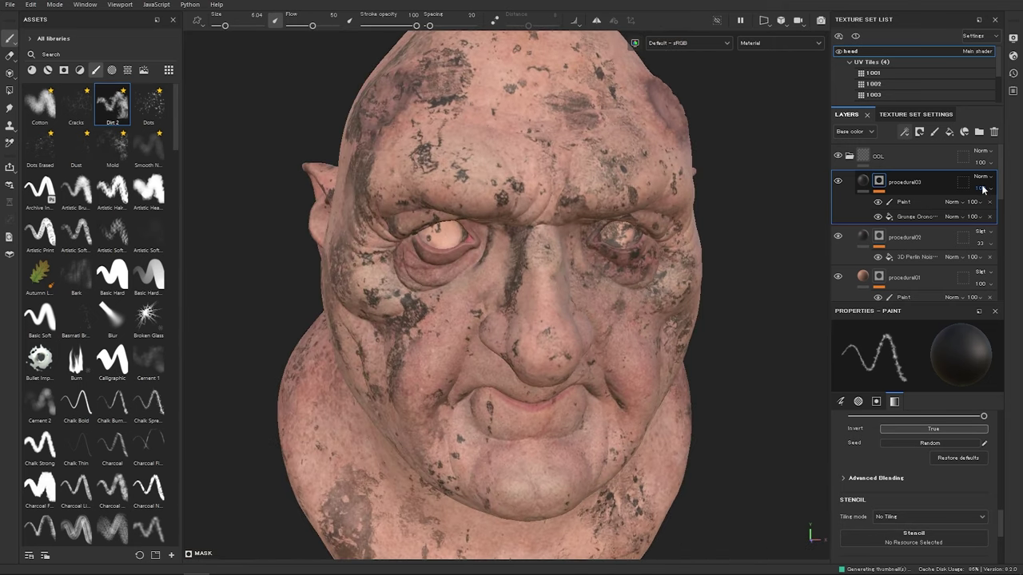
{"action": "left_click", "coordinate": [984, 177]}
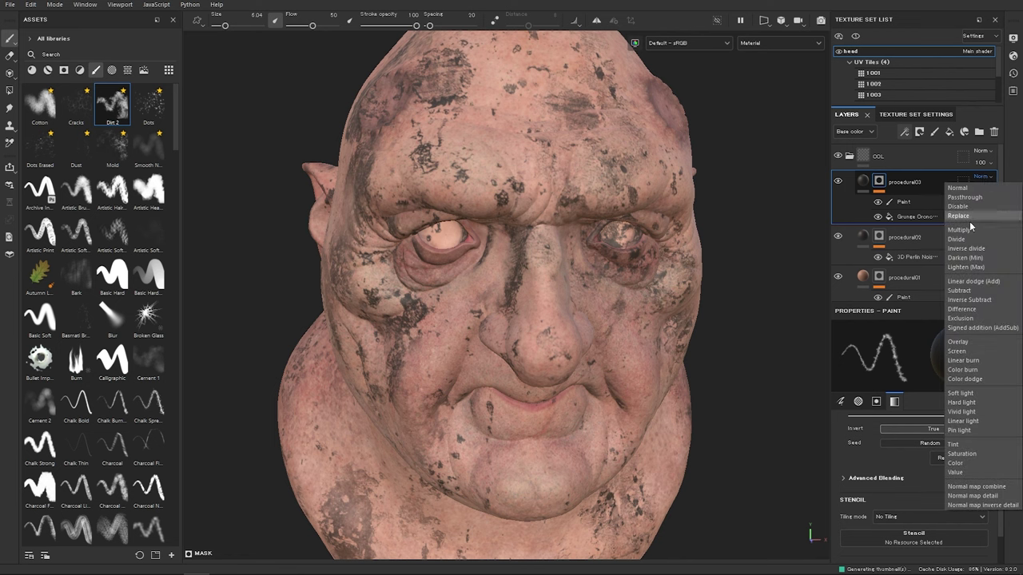
{"action": "left_click", "coordinate": [958, 342]}
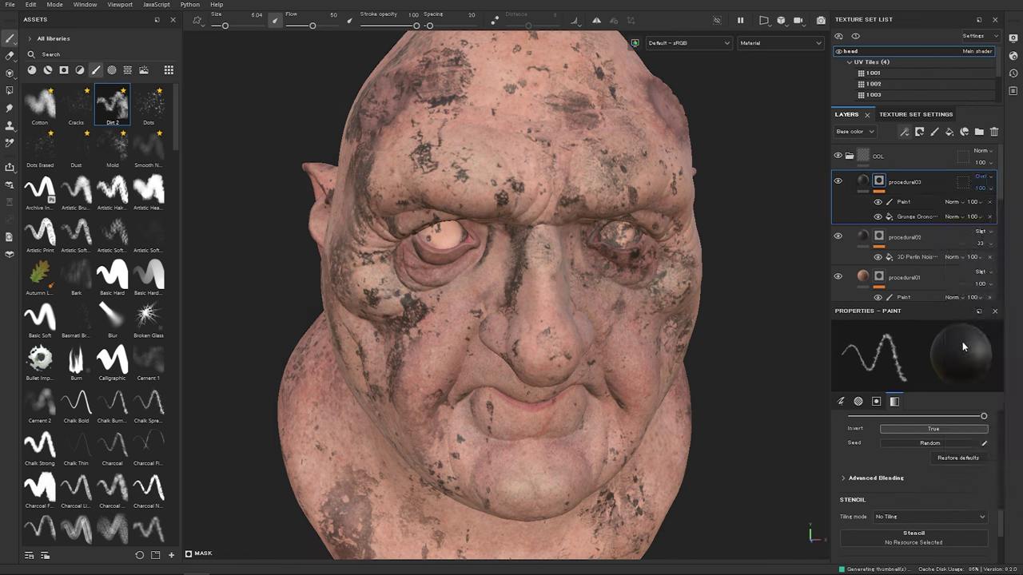
Step: Set the procedural03 layer's blending mode to Soft light and lower its opacity until the grunge only subtly tints the skin
{"action": "left_click", "coordinate": [977, 178]}
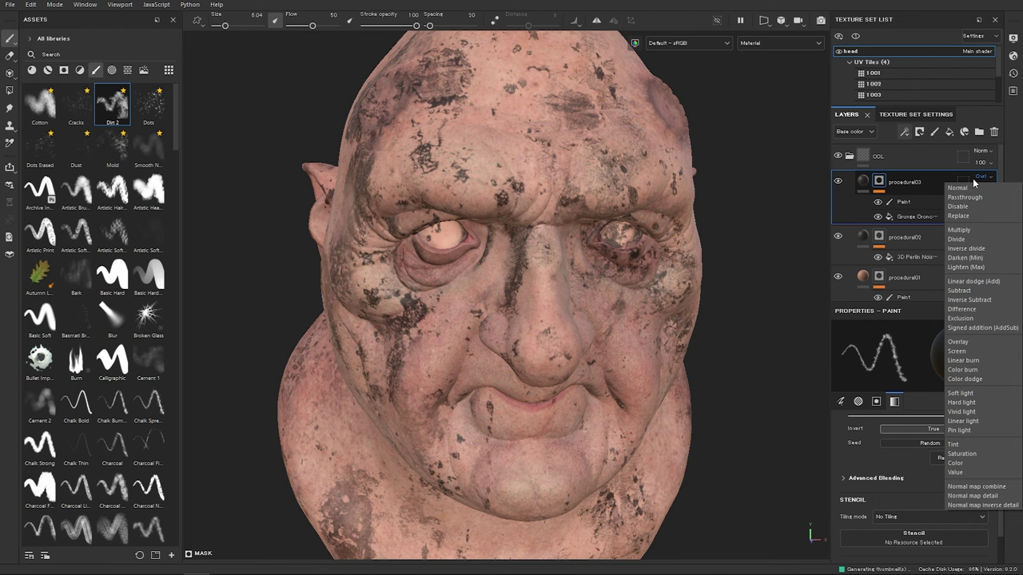
{"action": "left_click", "coordinate": [959, 393]}
{"action": "left_click_drag", "start_coordinate": [604, 257], "coordinate": [582, 242], "text": "alt"}
{"action": "right_click_drag", "start_coordinate": [583, 242], "coordinate": [610, 281], "text": "alt"}
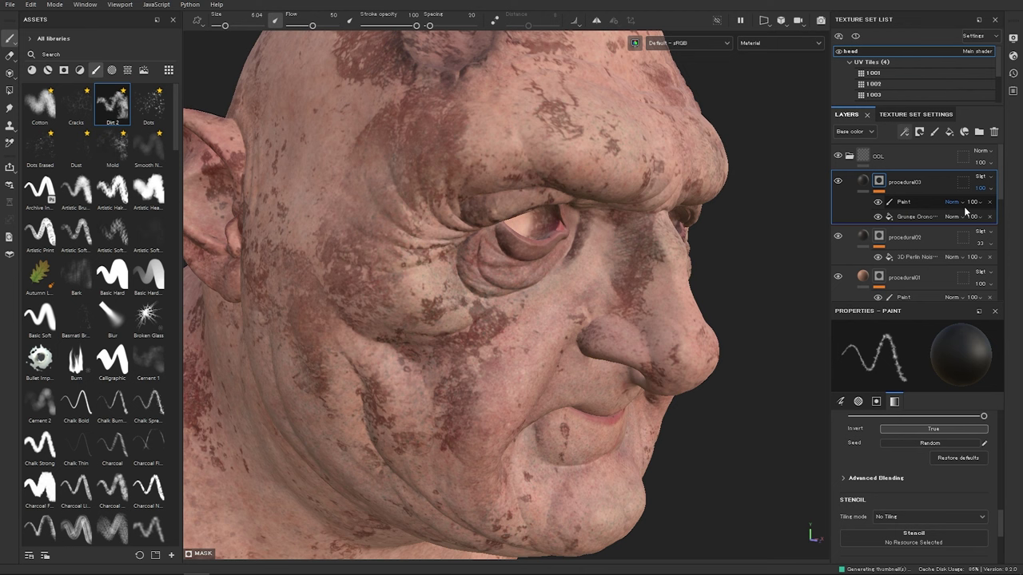
{"action": "left_click", "coordinate": [979, 189]}
{"action": "left_click_drag", "start_coordinate": [1014, 205], "coordinate": [986, 207]}
{"action": "mouse_move", "coordinate": [627, 285]}
{"action": "left_mouse_down", "text": "alt"}
{"action": "mouse_move", "coordinate": [703, 290]}
{"action": "mouse_move", "coordinate": [581, 292]}
{"action": "mouse_move", "coordinate": [713, 289]}
{"action": "left_mouse_up", "text": "alt"}
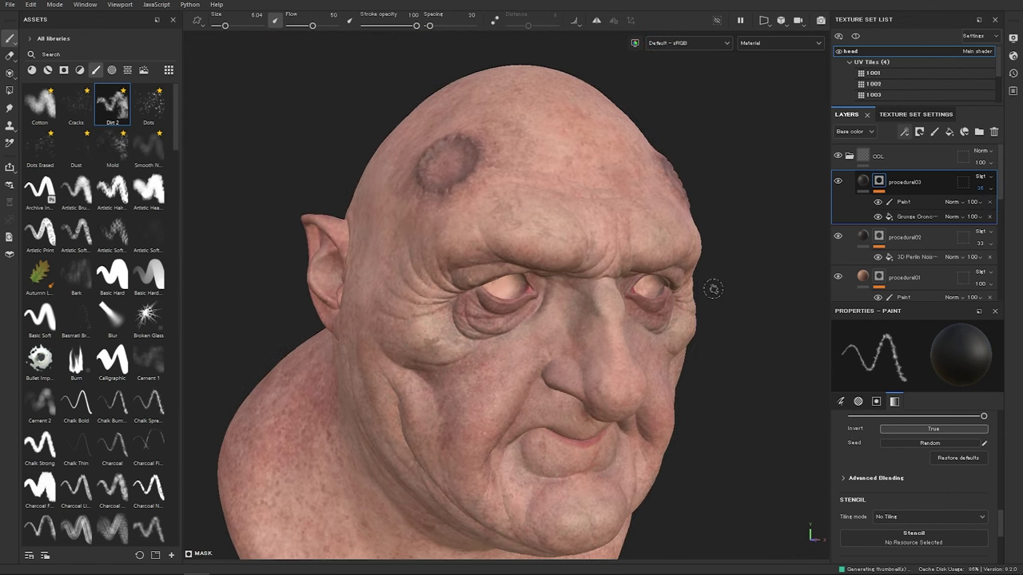
Step: Show the disp_sub5 layer in the COL group and examine the skin detail around the eyes and nose
{"action": "left_click", "coordinate": [849, 155]}
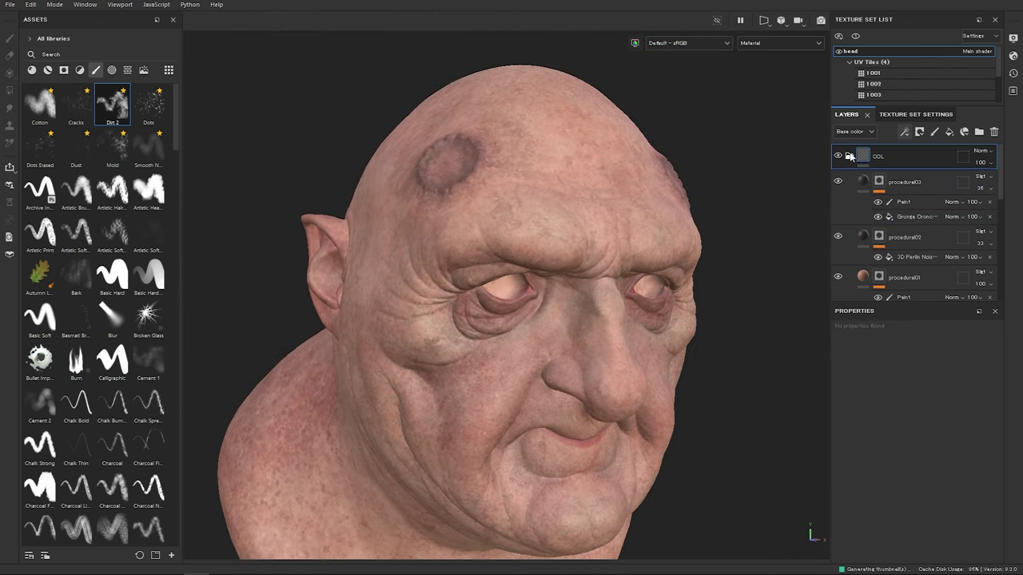
{"action": "left_click", "coordinate": [850, 156]}
{"action": "mouse_move", "coordinate": [565, 294]}
{"action": "left_mouse_down", "text": "alt"}
{"action": "mouse_move", "coordinate": [598, 359]}
{"action": "mouse_move", "coordinate": [507, 267]}
{"action": "mouse_move", "coordinate": [642, 249]}
{"action": "mouse_move", "coordinate": [581, 294]}
{"action": "left_mouse_up", "text": "alt"}
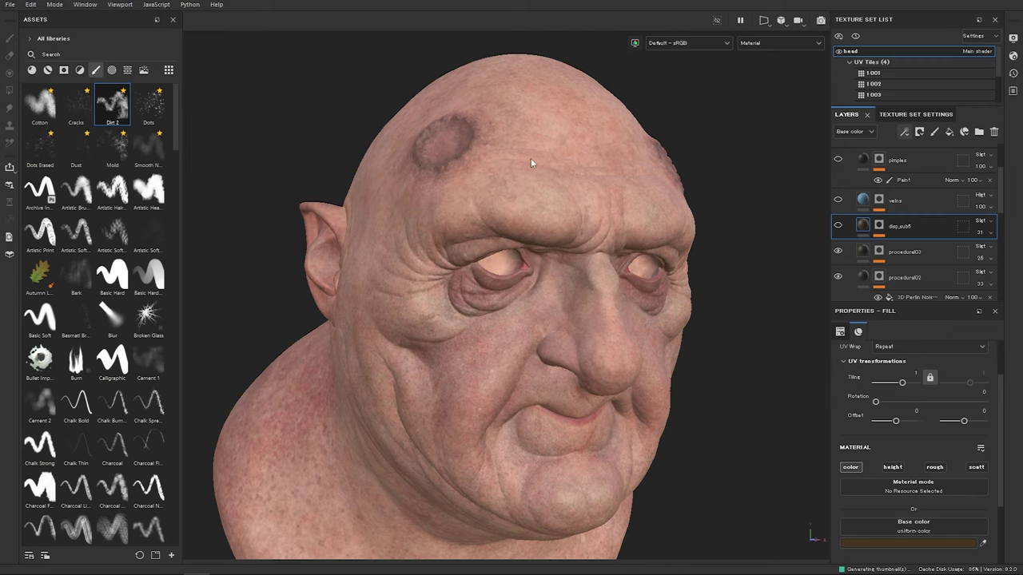
{"action": "left_click_drag", "start_coordinate": [325, 184], "coordinate": [403, 221], "text": "alt"}
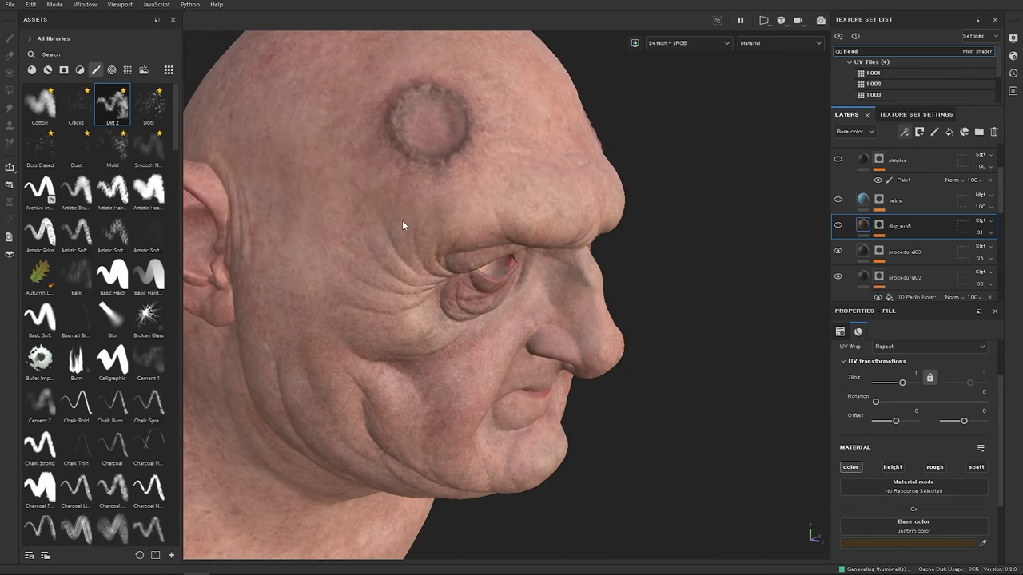
{"action": "left_click_drag", "start_coordinate": [314, 281], "coordinate": [416, 313], "text": "alt"}
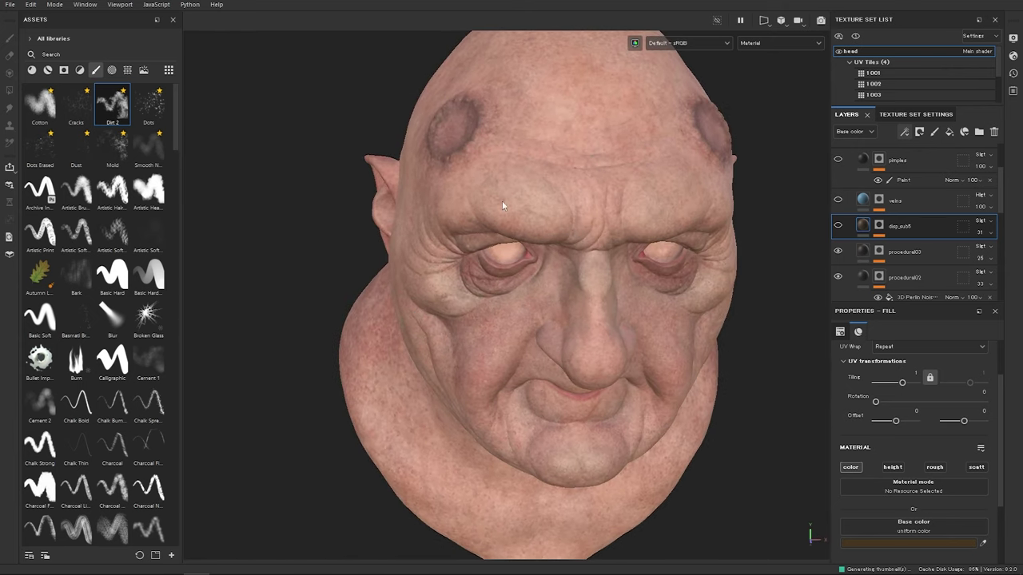
{"action": "left_click_drag", "start_coordinate": [502, 205], "coordinate": [632, 238], "text": "alt"}
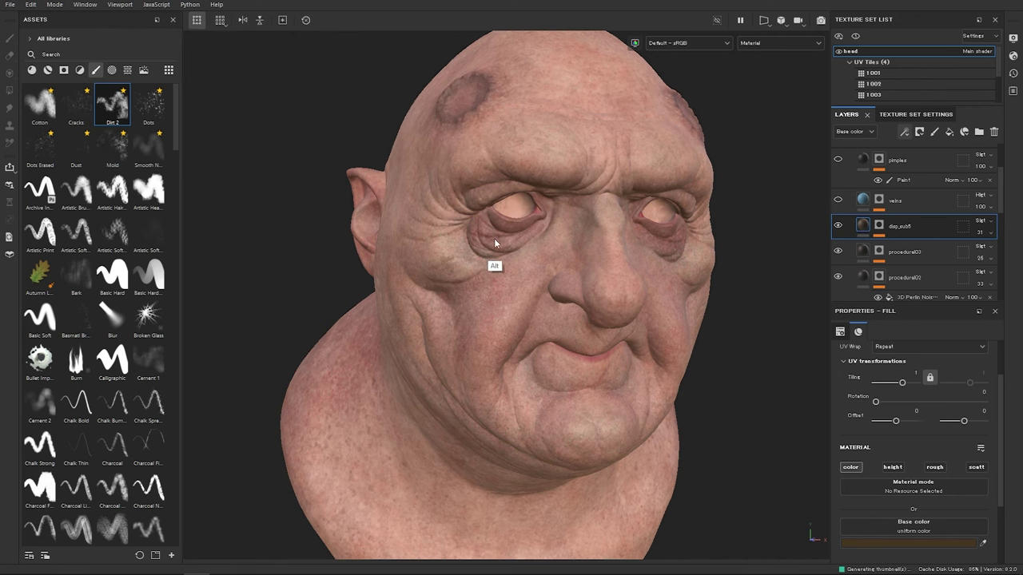
{"action": "right_click_drag", "start_coordinate": [494, 240], "coordinate": [723, 289], "text": "alt"}
{"action": "middle_click_drag", "start_coordinate": [610, 254], "coordinate": [593, 274], "text": "alt"}
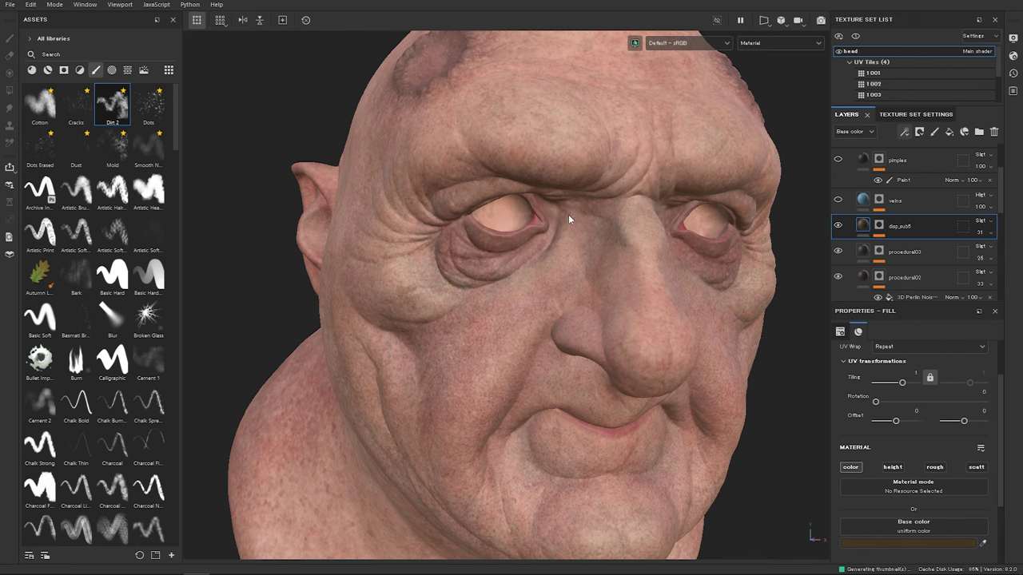
Step: Review the effects in the disp_sub5 layer's mask and the brown base color of its fill
{"action": "left_click", "coordinate": [878, 227]}
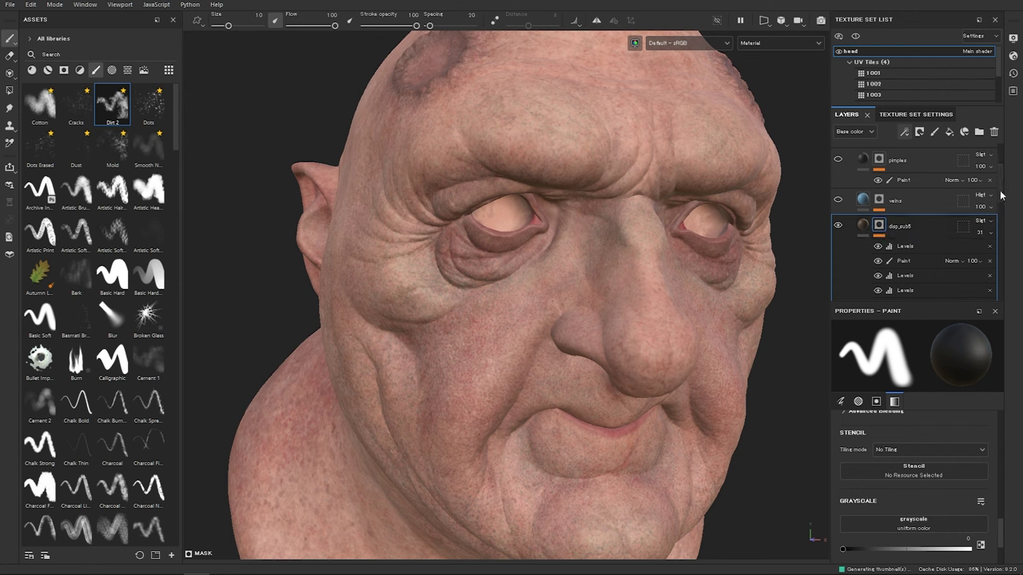
{"action": "scroll", "coordinate": [1001, 195], "scroll_direction": "down", "scroll_amount": 2}
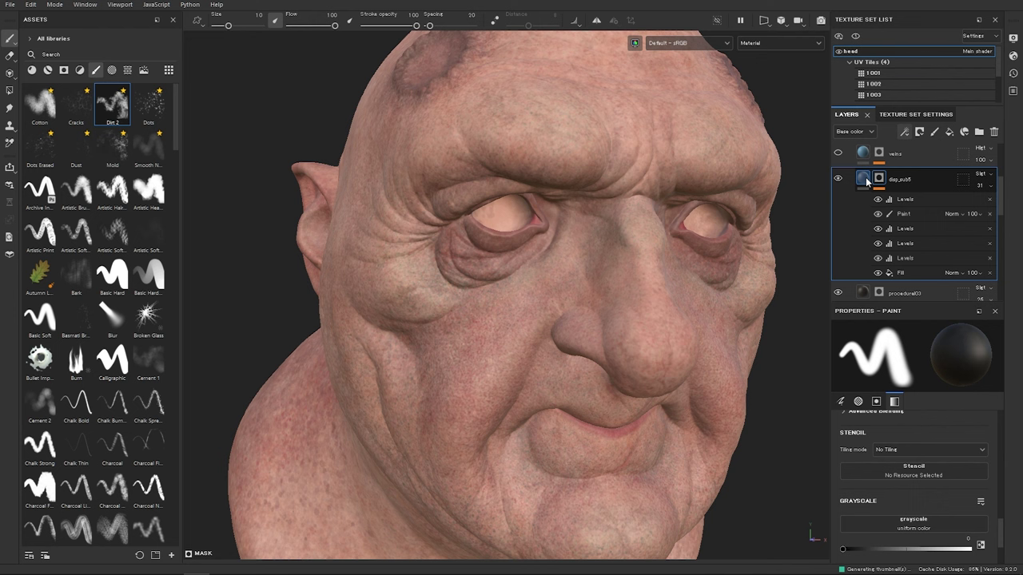
{"action": "left_click", "coordinate": [867, 182]}
{"action": "left_click", "coordinate": [879, 547]}
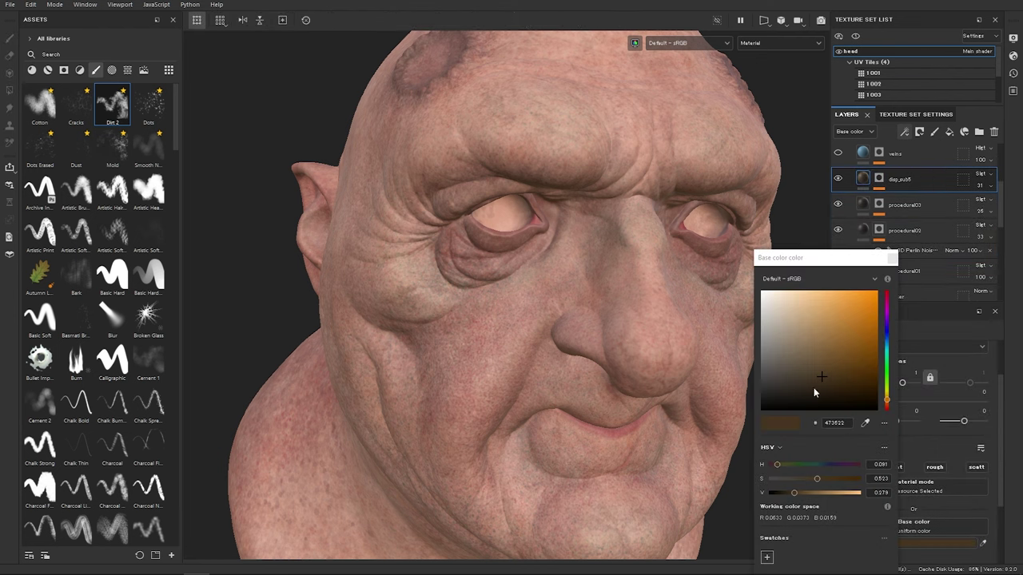
{"action": "left_click", "coordinate": [887, 257]}
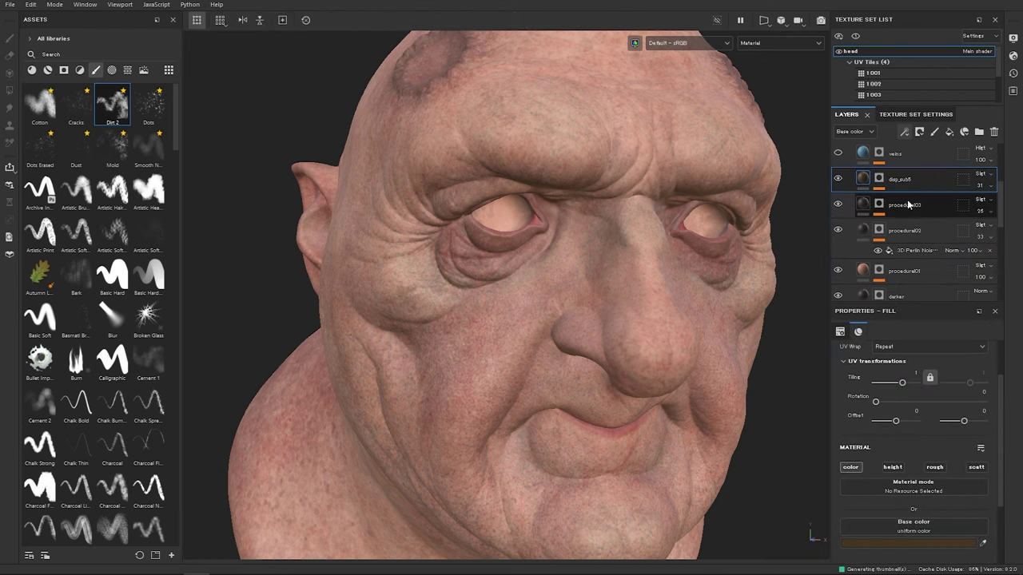
Step: Isolate the Fill in the disp_sub5 mask by hiding the effects above it, and set the layer to Normal blending at opacity 100
{"action": "left_click", "coordinate": [879, 181]}
{"action": "left_click", "coordinate": [896, 272]}
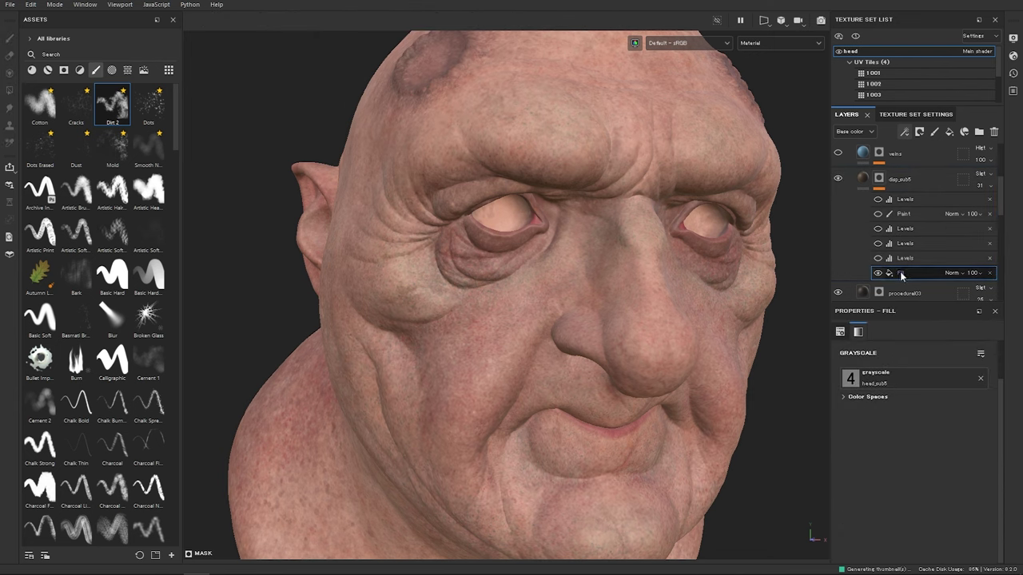
{"action": "left_click", "coordinate": [982, 181]}
{"action": "left_click", "coordinate": [986, 194]}
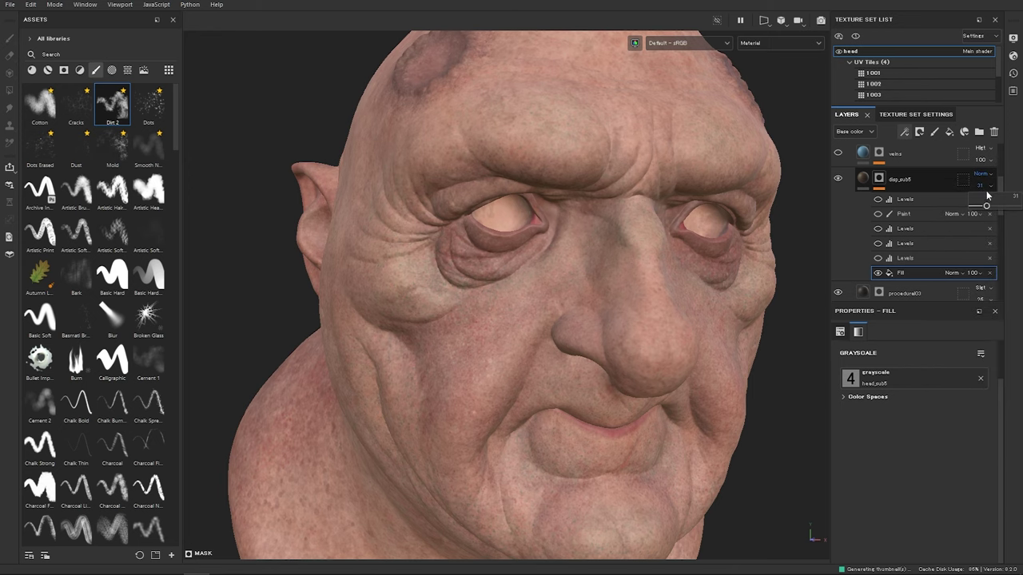
{"action": "left_click_drag", "start_coordinate": [987, 206], "coordinate": [998, 206]}
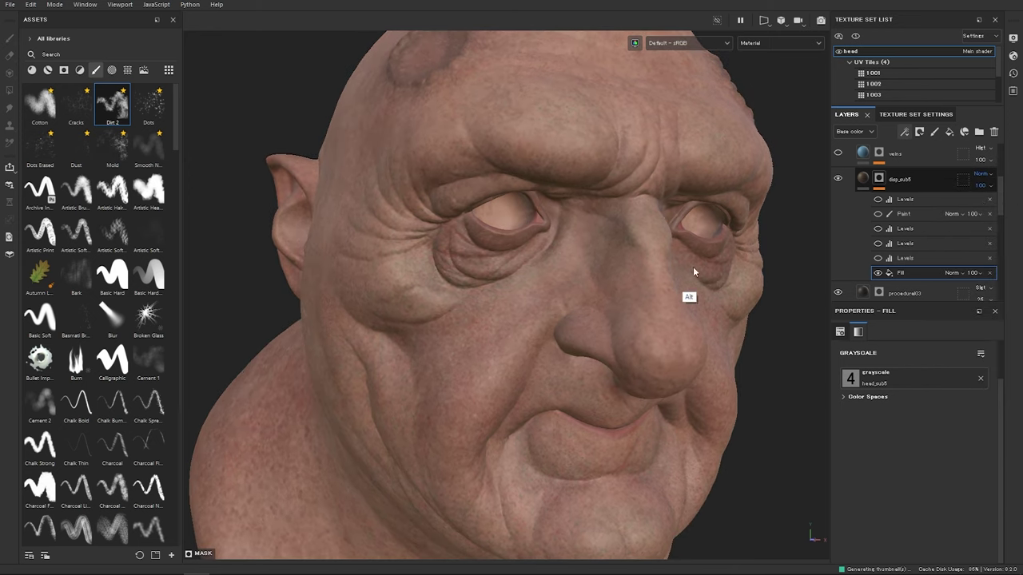
Step: Display the disp_sub5 mask alone and turn on the two Levels effects directly above its Fill
{"action": "left_click", "coordinate": [879, 179], "text": "alt"}
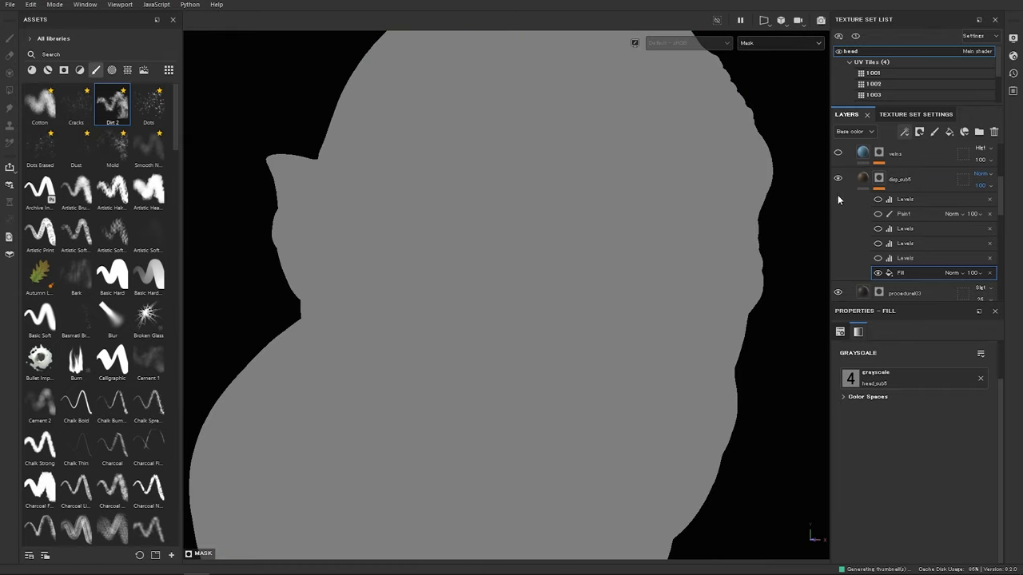
{"action": "left_click", "coordinate": [898, 258]}
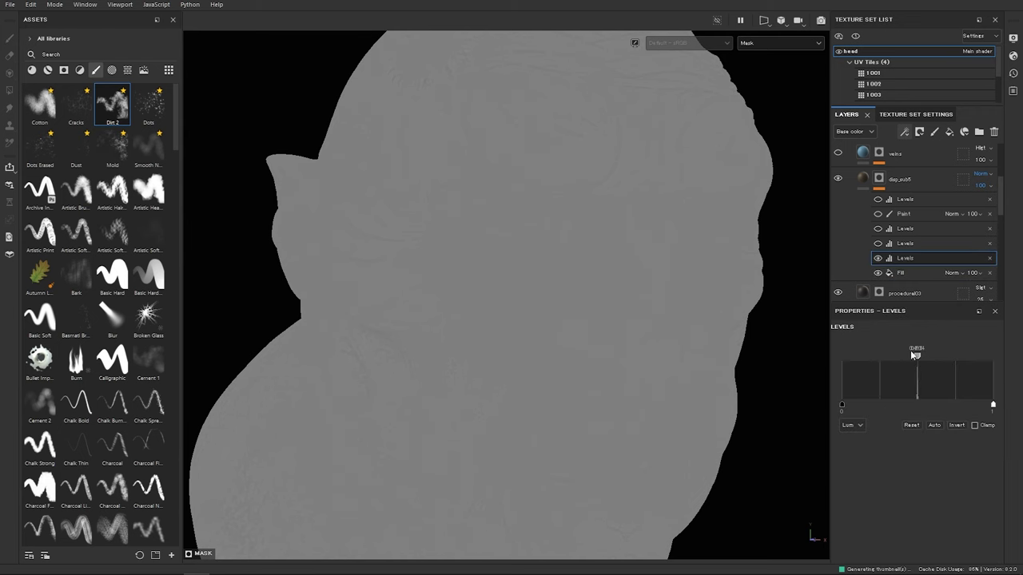
{"action": "left_click", "coordinate": [877, 244]}
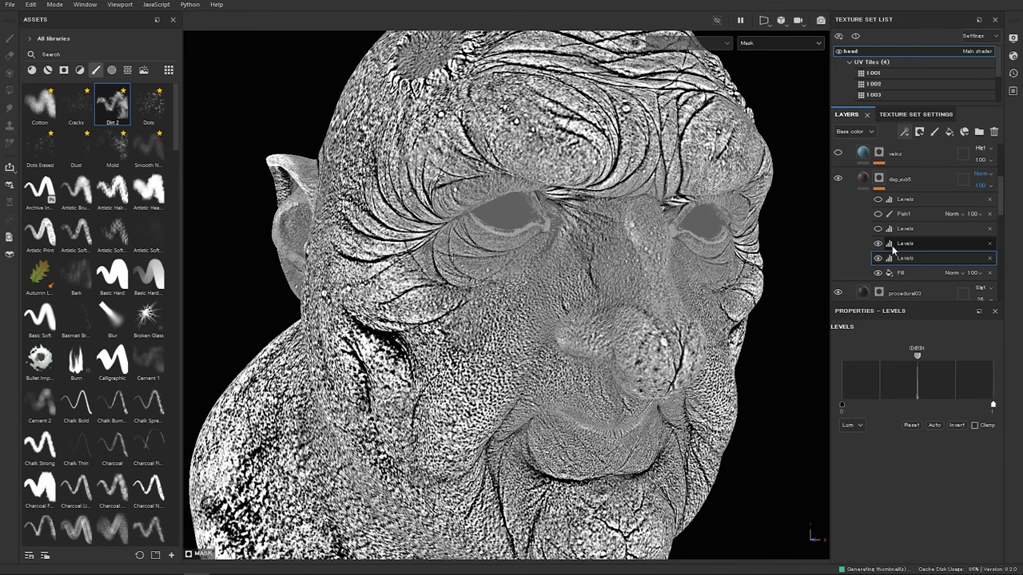
{"action": "left_click", "coordinate": [909, 246]}
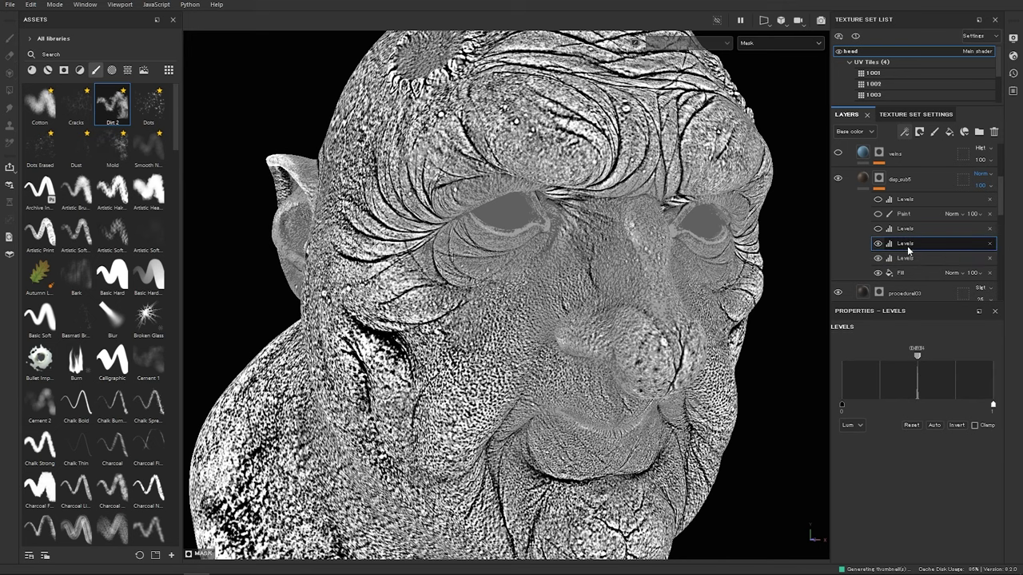
Step: Return to material display and turn on the inverting Levels effect below Paint in the disp_sub5 mask
{"action": "left_click", "coordinate": [862, 180]}
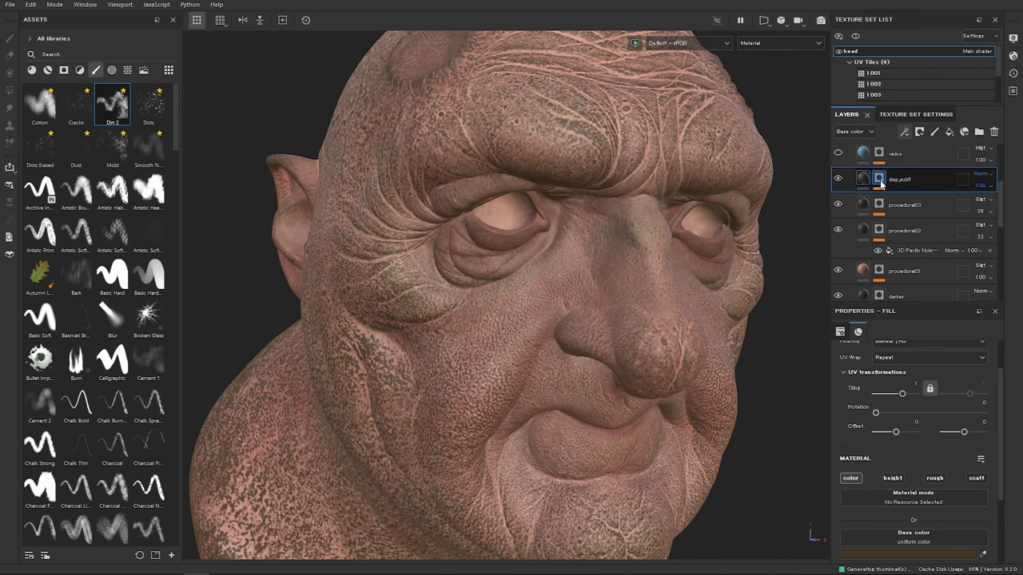
{"action": "left_click", "coordinate": [879, 179]}
{"action": "left_click", "coordinate": [907, 229]}
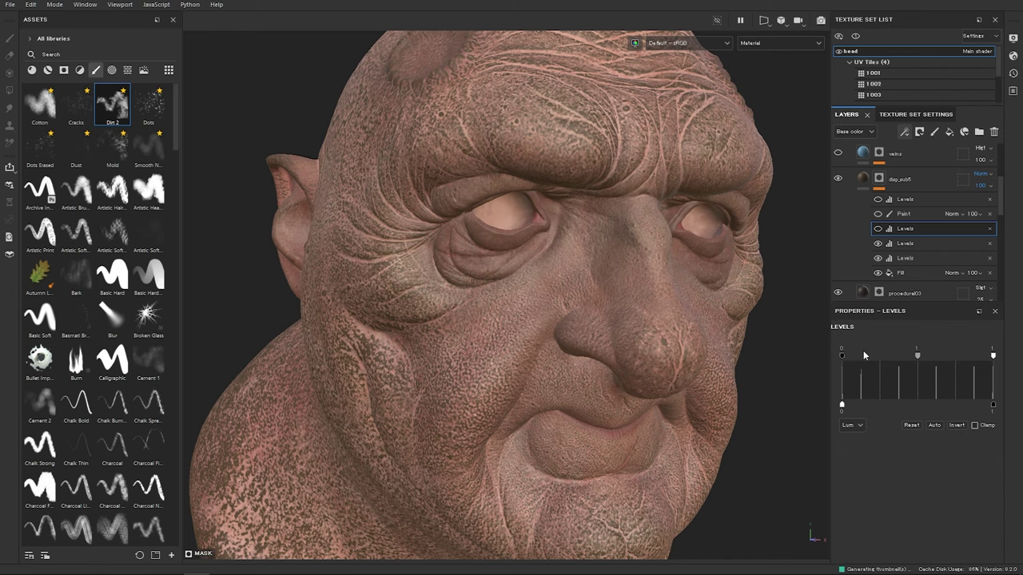
{"action": "left_click", "coordinate": [877, 229]}
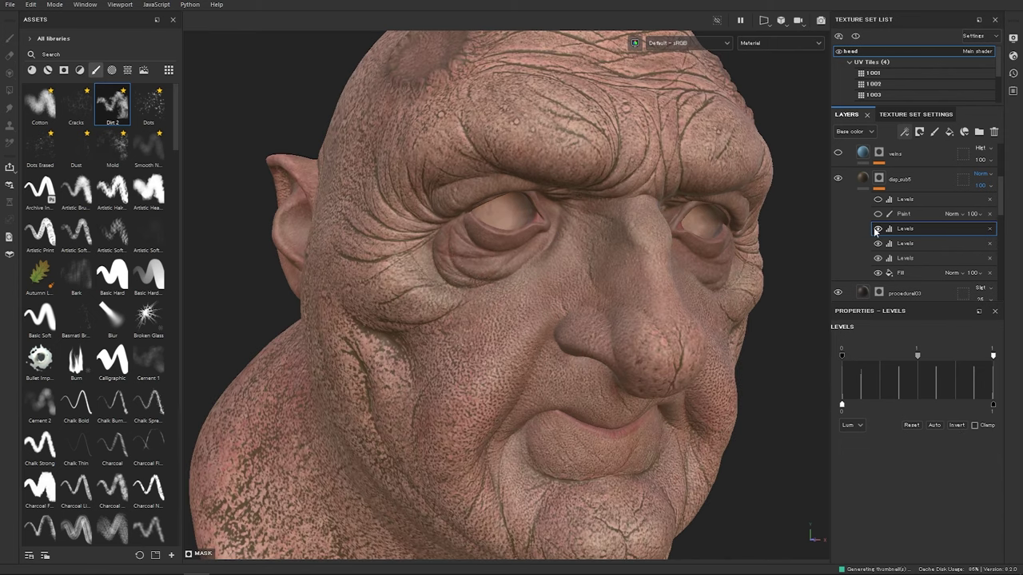
Step: Turn on the Paint effect in the disp_sub5 mask and compare the face and neck with and without it
{"action": "left_click", "coordinate": [877, 214]}
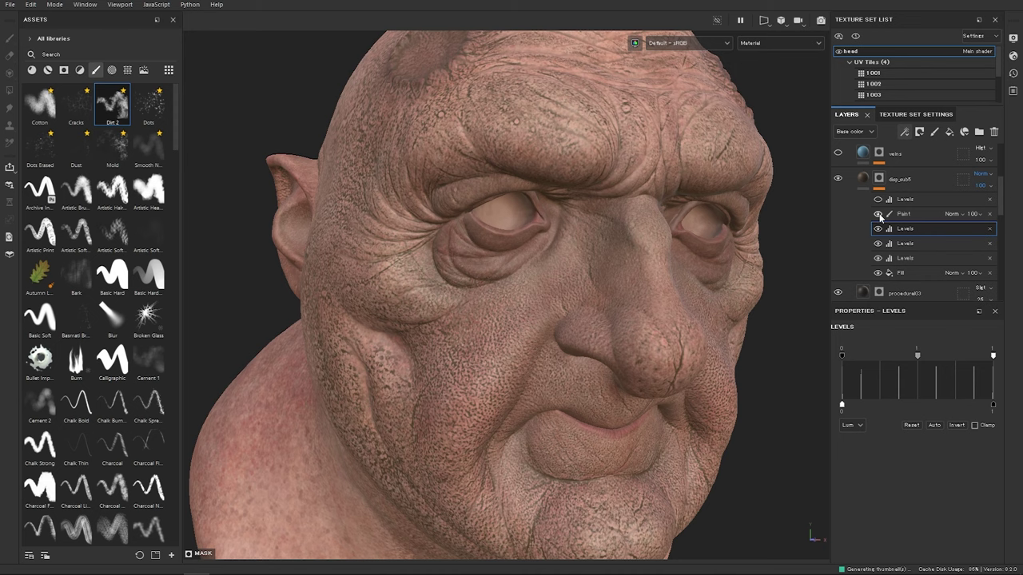
{"action": "left_click", "coordinate": [878, 214]}
{"action": "left_click", "coordinate": [878, 214]}
{"action": "left_click_drag", "start_coordinate": [650, 269], "coordinate": [615, 251], "text": "alt"}
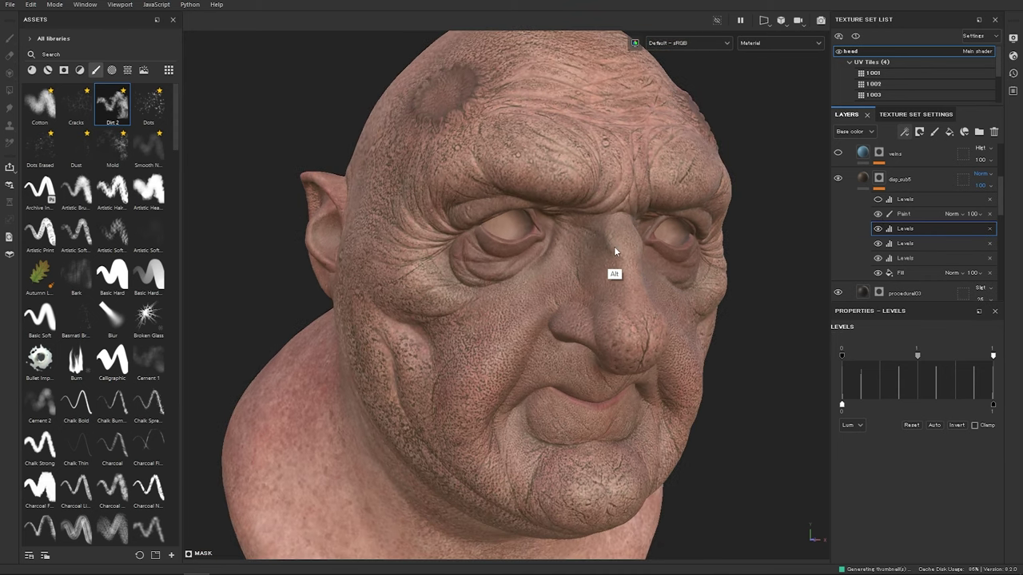
{"action": "left_click", "coordinate": [877, 215]}
{"action": "left_click", "coordinate": [877, 214]}
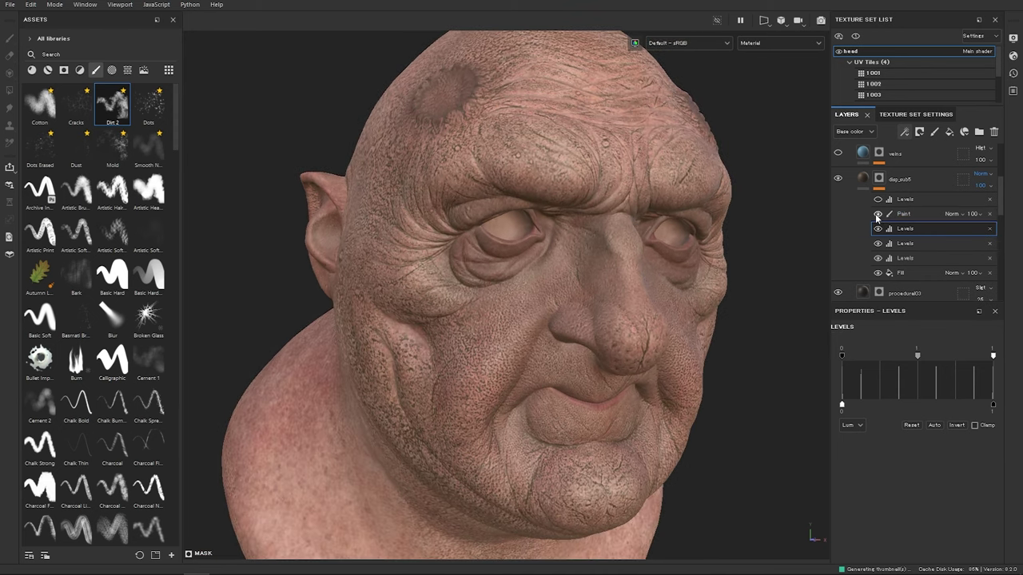
{"action": "left_click", "coordinate": [877, 214]}
{"action": "left_click", "coordinate": [877, 214]}
{"action": "right_click_drag", "start_coordinate": [516, 338], "coordinate": [351, 549], "text": "alt"}
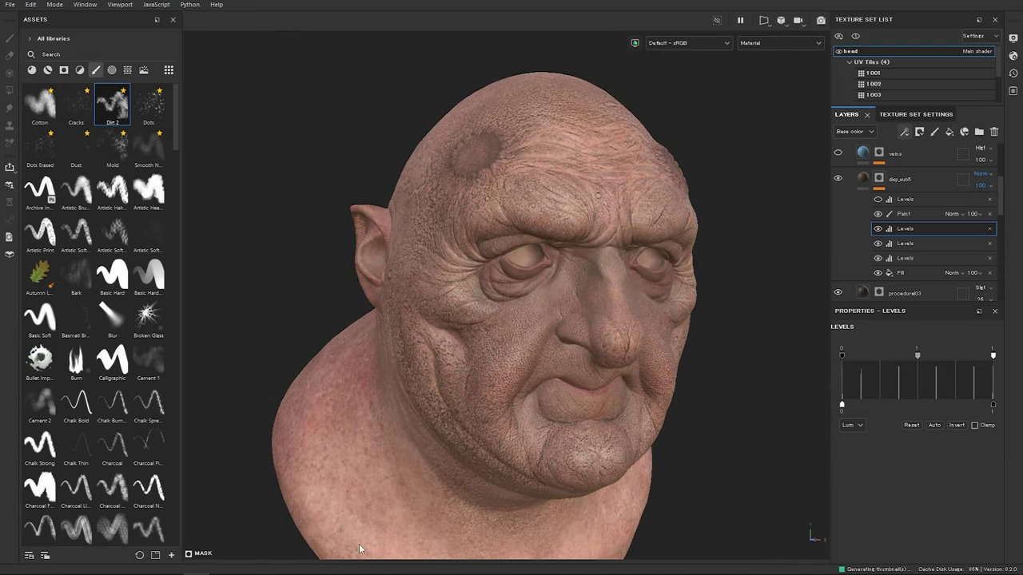
{"action": "right_click_drag", "start_coordinate": [656, 310], "coordinate": [784, 397], "text": "alt"}
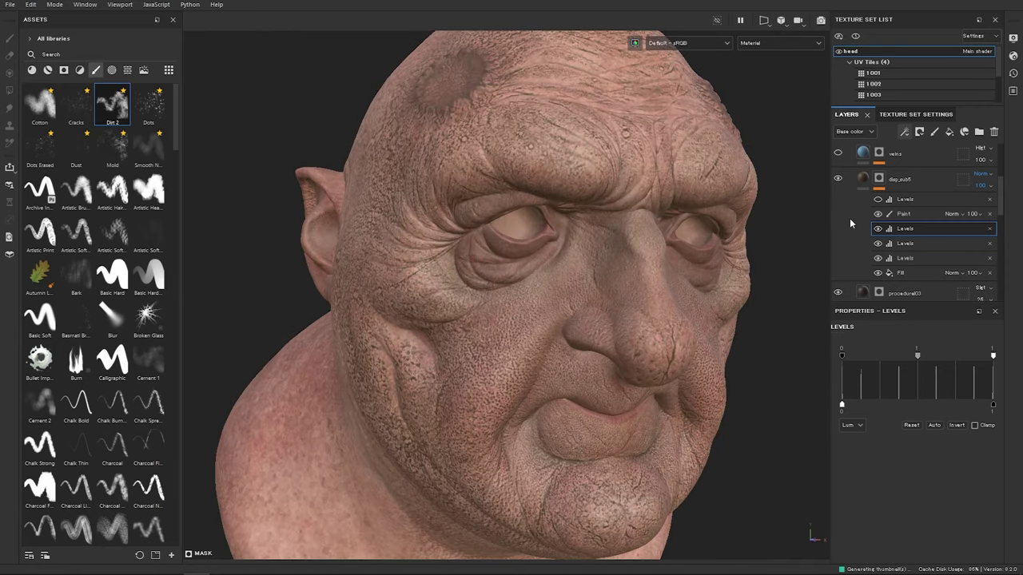
{"action": "left_click", "coordinate": [878, 214]}
{"action": "left_click", "coordinate": [877, 214]}
Step: Turn on the topmost Levels effect in the disp_sub5 mask and inspect the pore detail on the cheek up close
{"action": "left_click", "coordinate": [878, 200]}
{"action": "left_click", "coordinate": [878, 200]}
{"action": "left_click", "coordinate": [878, 200]}
{"action": "right_click_drag", "start_coordinate": [526, 274], "coordinate": [737, 440], "text": "alt"}
{"action": "middle_click_drag", "start_coordinate": [493, 376], "coordinate": [532, 293], "text": "alt"}
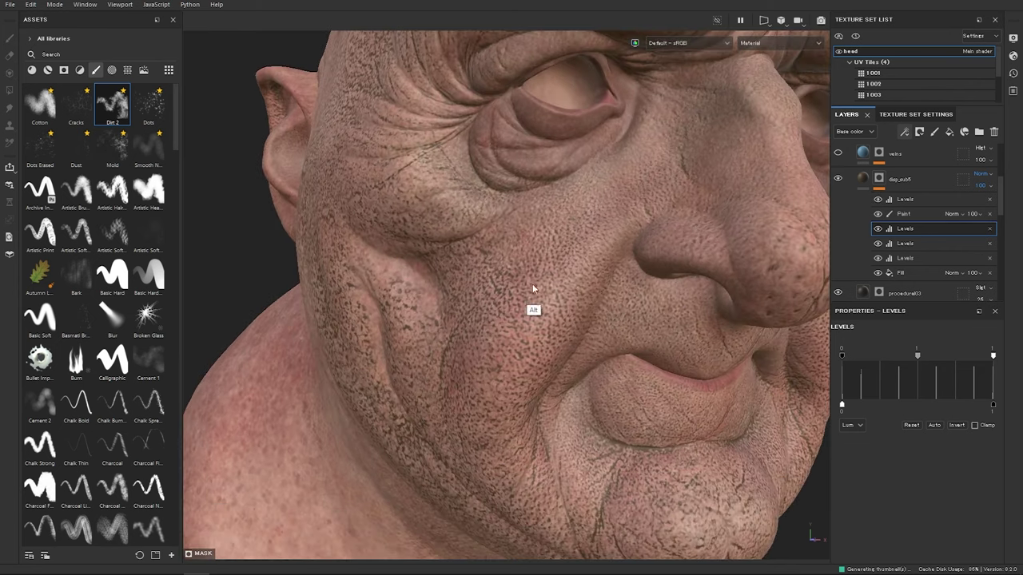
{"action": "right_click_drag", "start_coordinate": [532, 292], "coordinate": [704, 357], "text": "alt"}
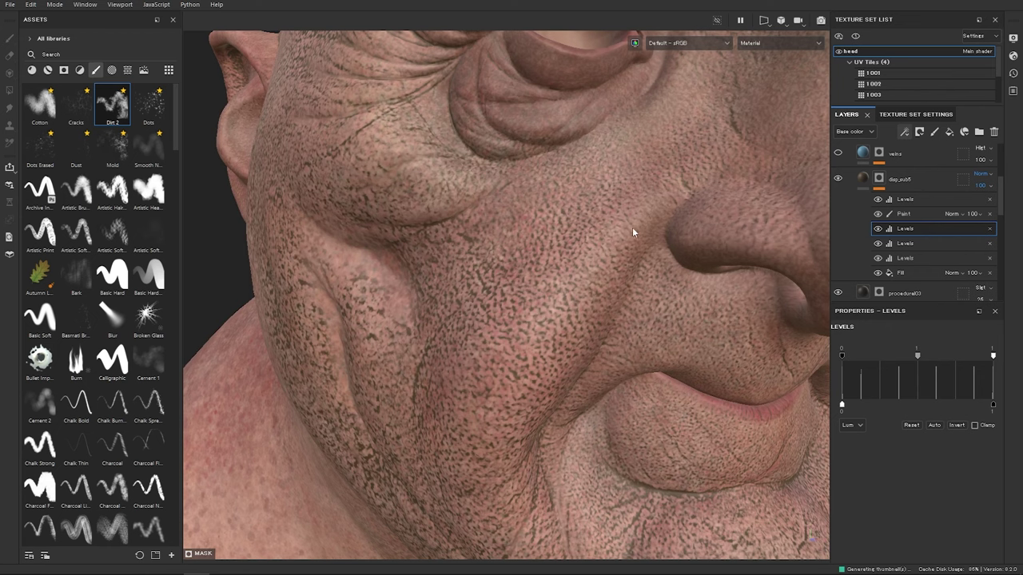
{"action": "left_click_drag", "start_coordinate": [607, 270], "coordinate": [543, 301], "text": "alt"}
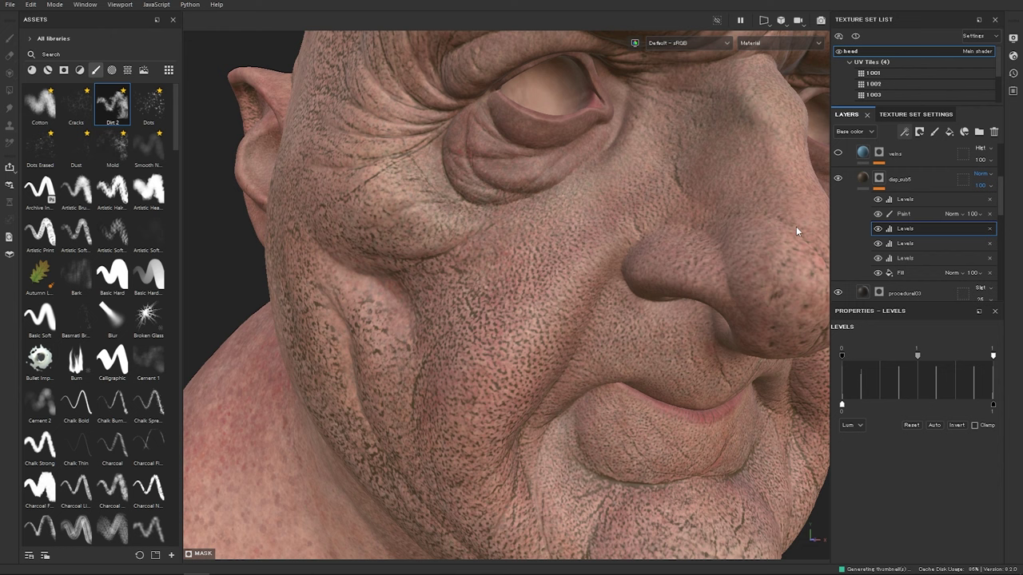
Step: Set the disp_sub5 layer's blending mode to Soft light and lower its opacity to about 28
{"action": "left_click", "coordinate": [893, 180]}
{"action": "left_click", "coordinate": [863, 178]}
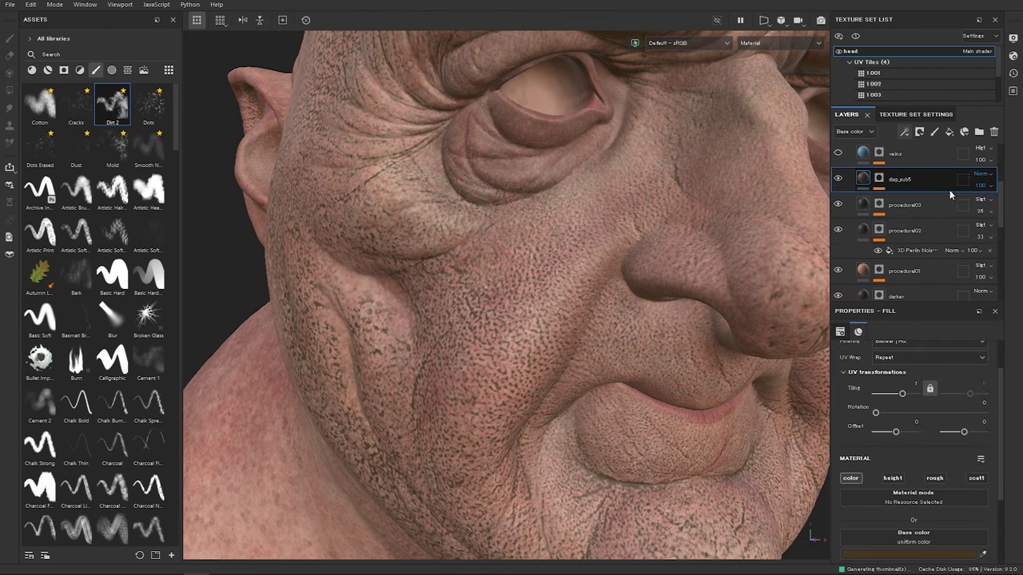
{"action": "left_click", "coordinate": [981, 175]}
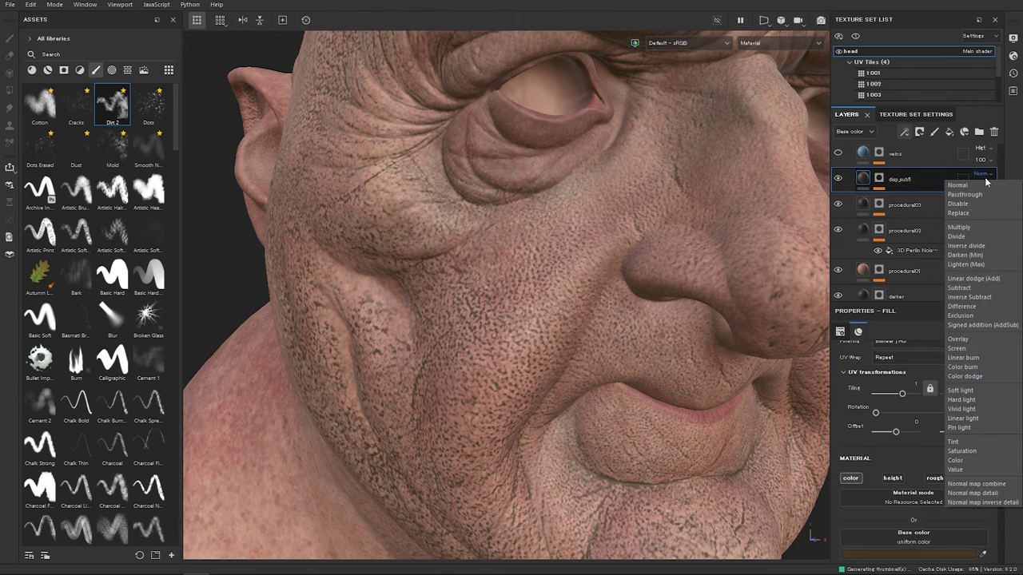
{"action": "left_click", "coordinate": [959, 390]}
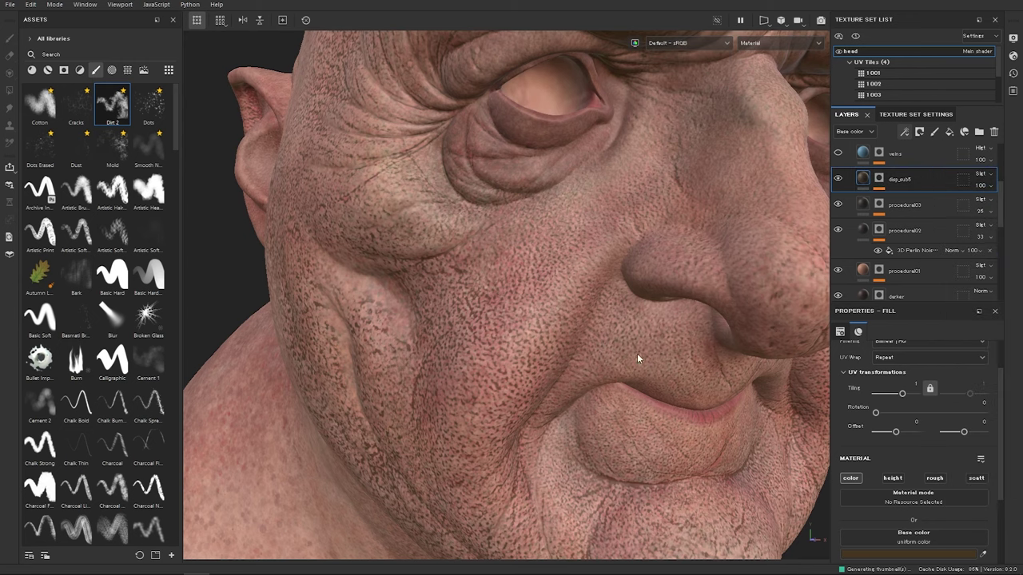
{"action": "left_click_drag", "start_coordinate": [639, 359], "coordinate": [643, 258], "text": "alt"}
{"action": "left_click", "coordinate": [980, 185]}
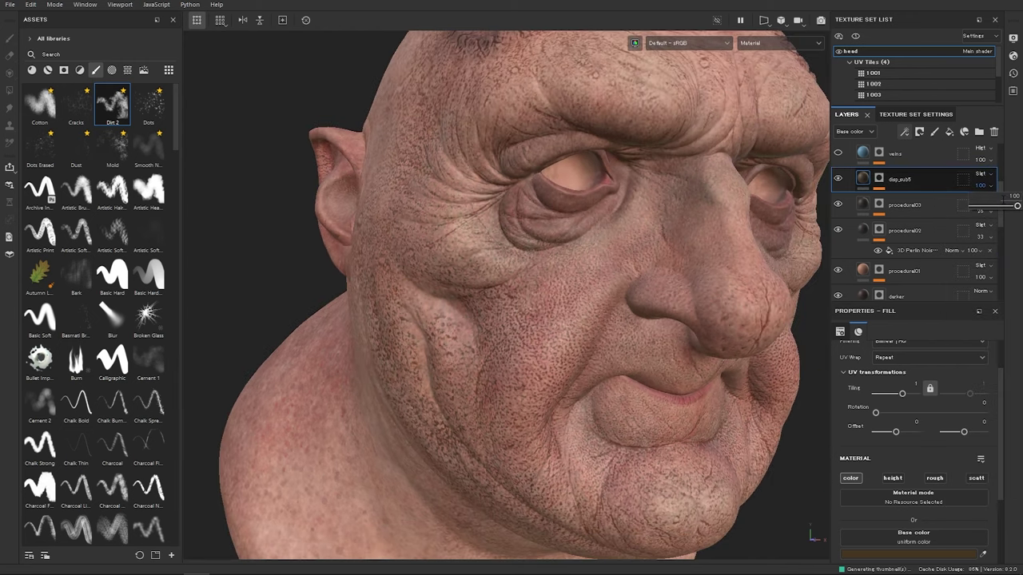
{"action": "left_click_drag", "start_coordinate": [1017, 207], "coordinate": [991, 207]}
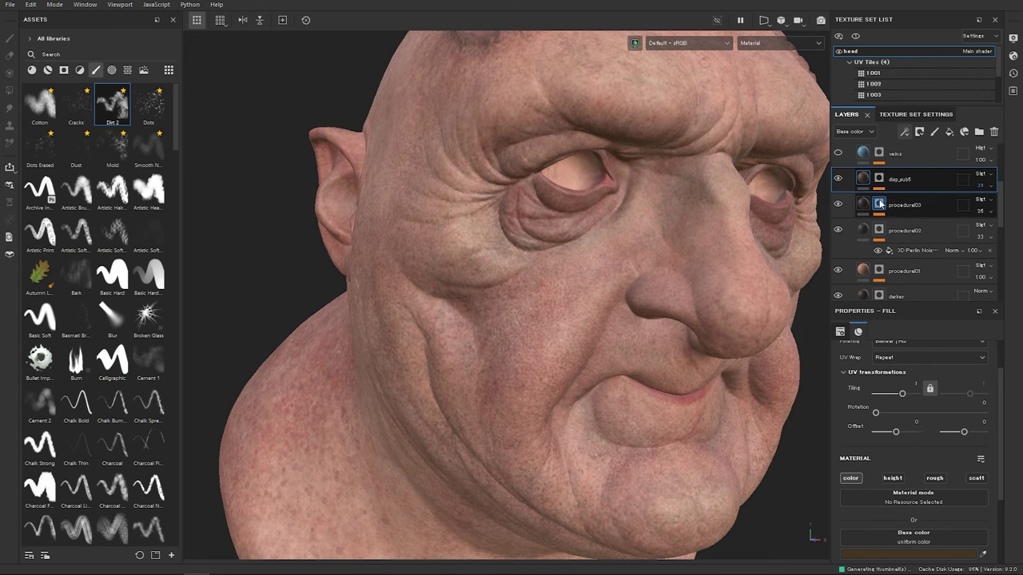
Step: Compare the head's skin with and without the disp_sub5 layer
{"action": "left_click", "coordinate": [838, 179]}
{"action": "left_click", "coordinate": [839, 179]}
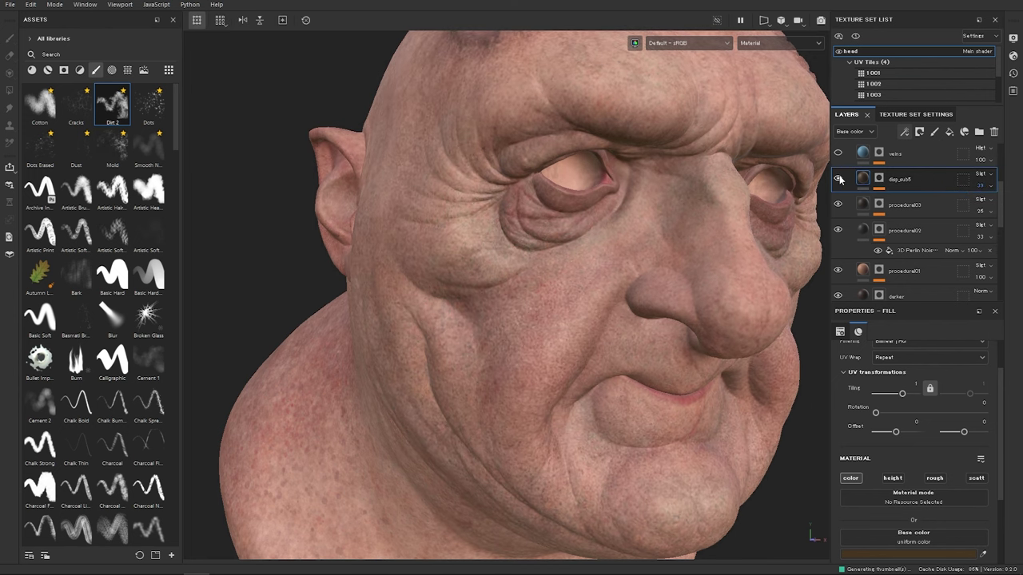
{"action": "left_click", "coordinate": [839, 179]}
{"action": "left_click", "coordinate": [840, 179]}
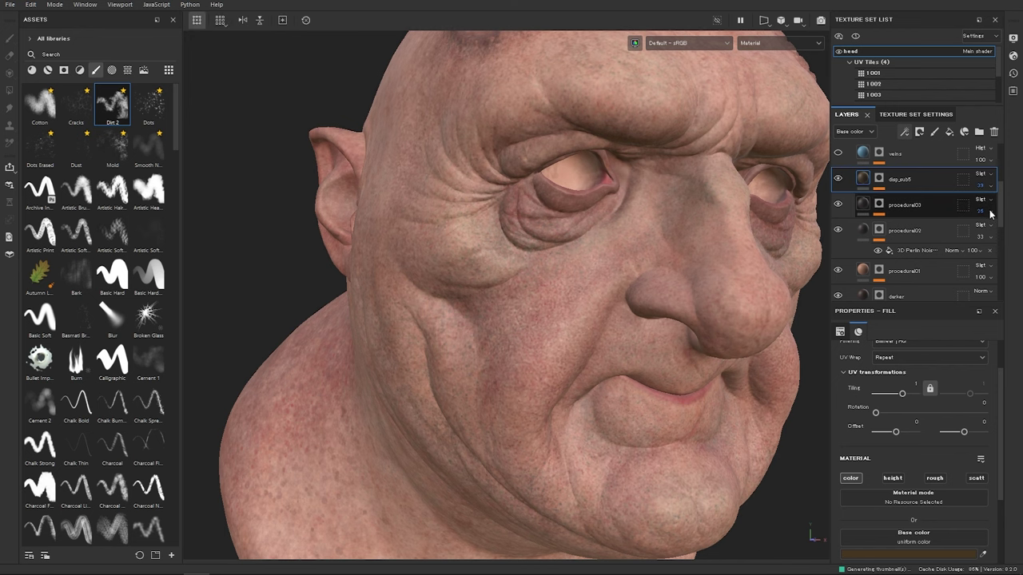
Step: Turn on the veins layer, compare the head with and without it from several sides, and select the pimples layer
{"action": "scroll", "coordinate": [1005, 197], "scroll_direction": "up", "scroll_amount": 3}
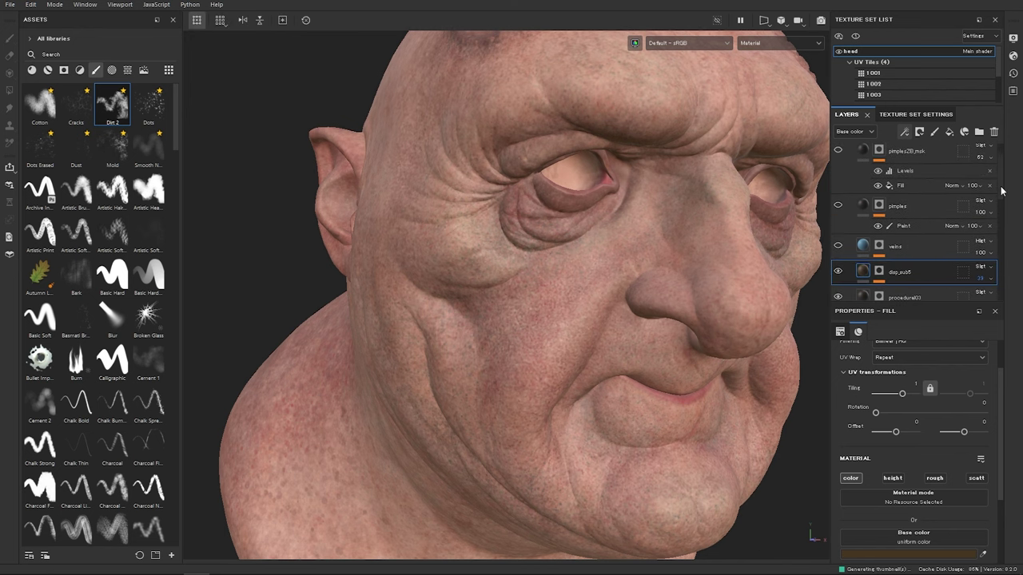
{"action": "left_click_drag", "start_coordinate": [675, 231], "coordinate": [518, 202], "text": "alt"}
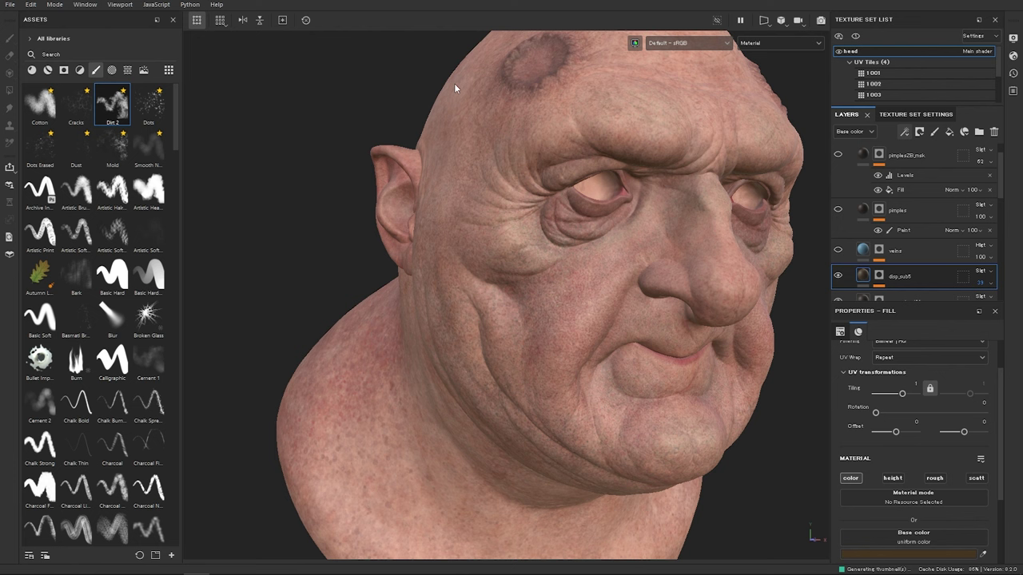
{"action": "left_click_drag", "start_coordinate": [629, 209], "coordinate": [578, 204], "text": "alt"}
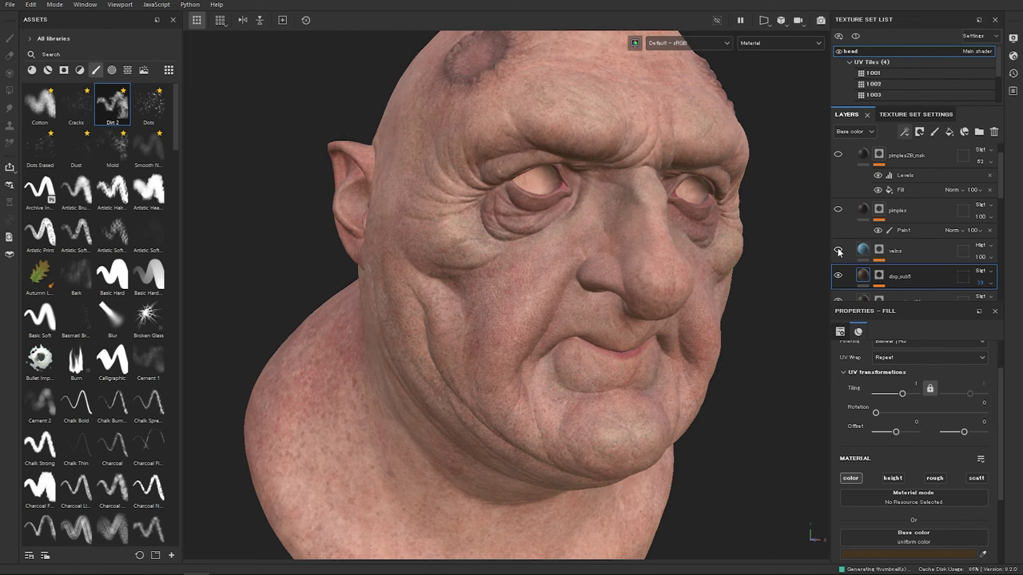
{"action": "left_click_drag", "start_coordinate": [539, 272], "coordinate": [534, 227], "text": "alt"}
{"action": "left_click", "coordinate": [895, 254]}
{"action": "left_click", "coordinate": [838, 252]}
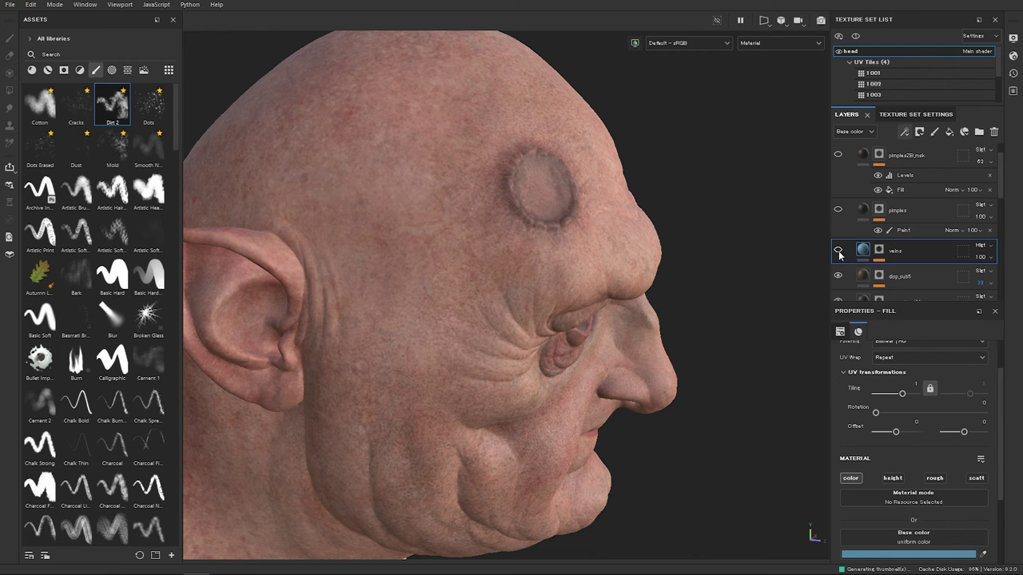
{"action": "left_click", "coordinate": [837, 250]}
{"action": "left_click", "coordinate": [838, 251]}
{"action": "left_click", "coordinate": [837, 251]}
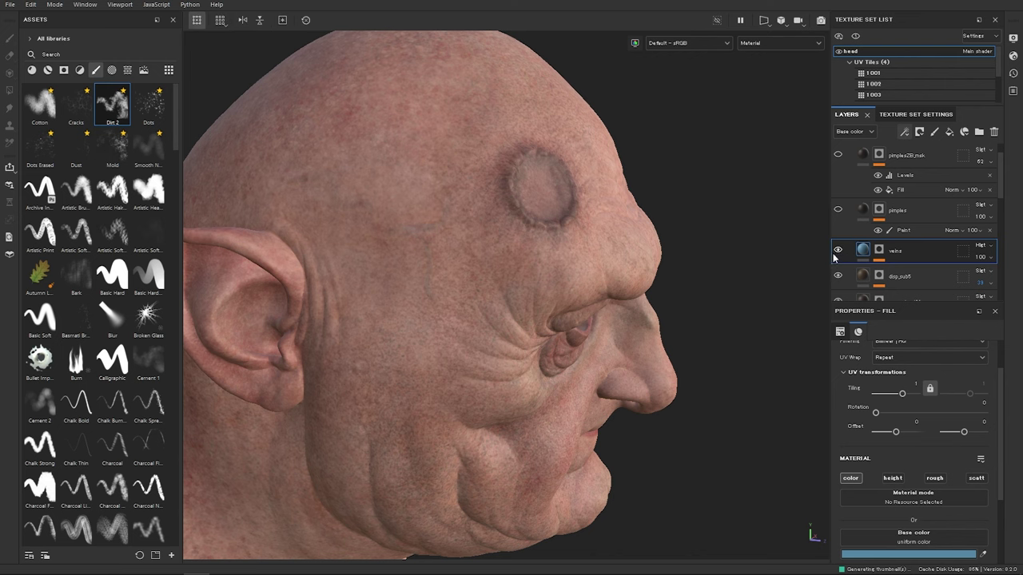
{"action": "left_click_drag", "start_coordinate": [667, 317], "coordinate": [500, 257], "text": "alt"}
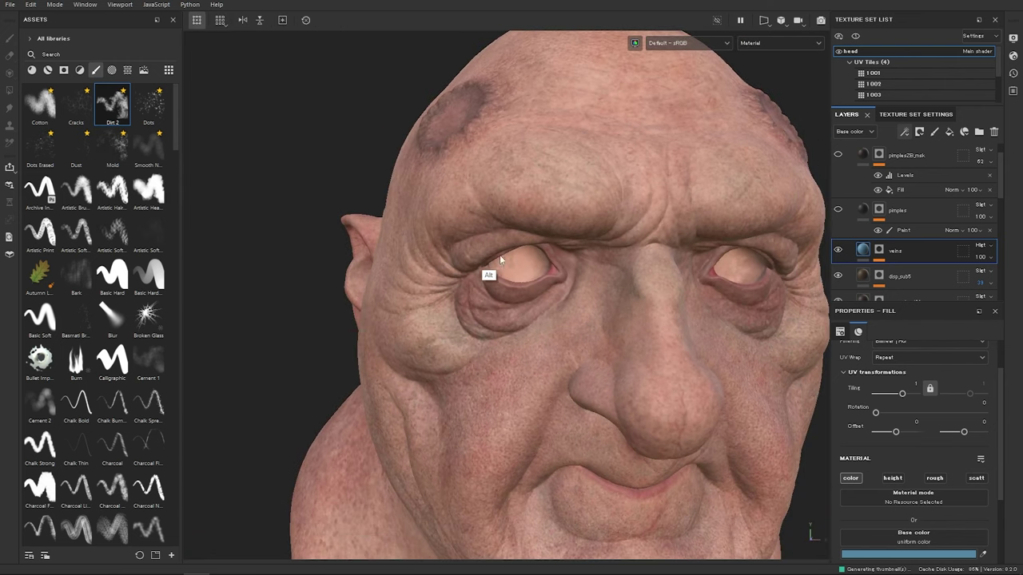
{"action": "left_click_drag", "start_coordinate": [735, 318], "coordinate": [650, 303], "text": "alt"}
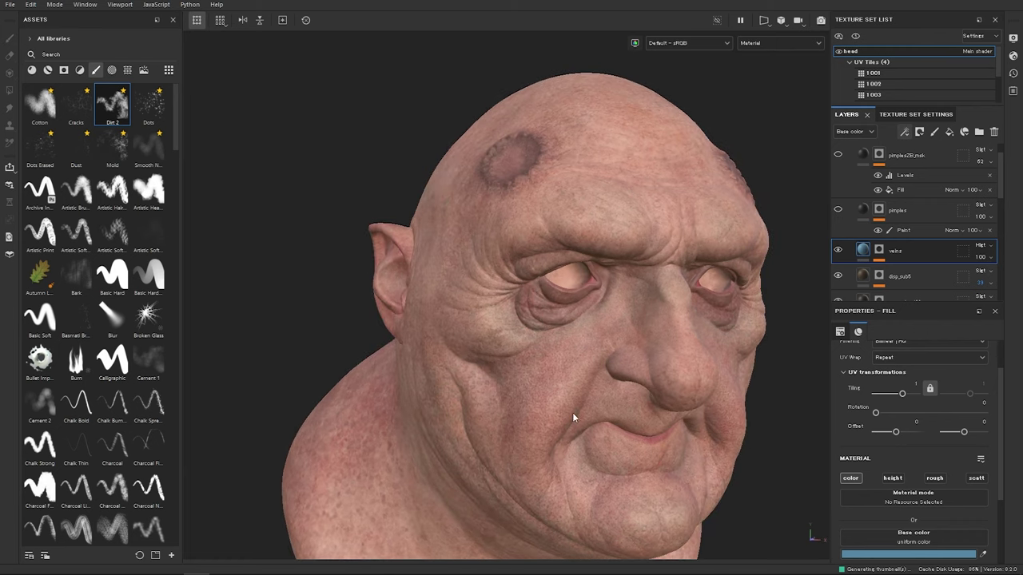
{"action": "left_click_drag", "start_coordinate": [564, 321], "coordinate": [595, 328], "text": "alt"}
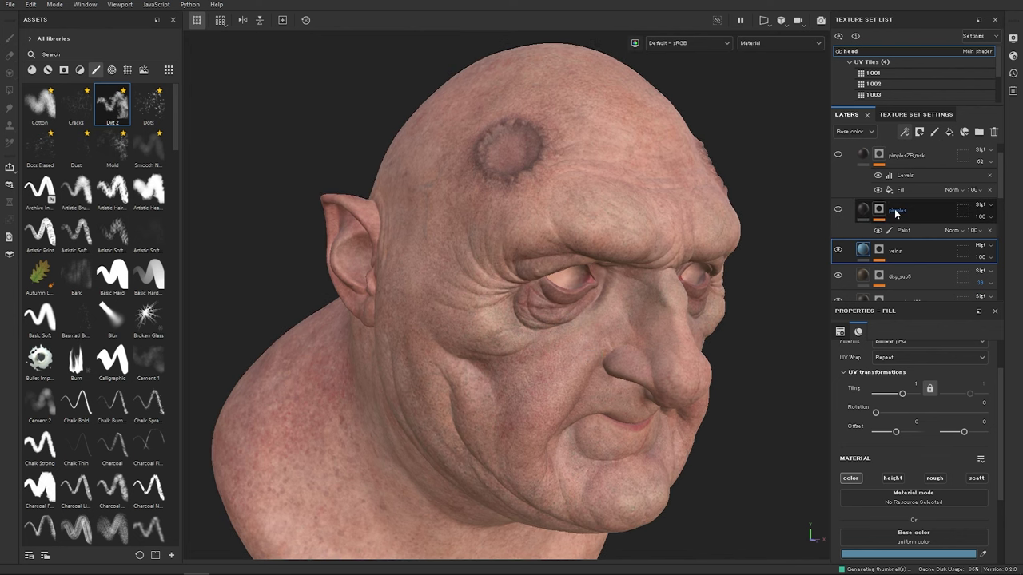
{"action": "left_click", "coordinate": [894, 214]}
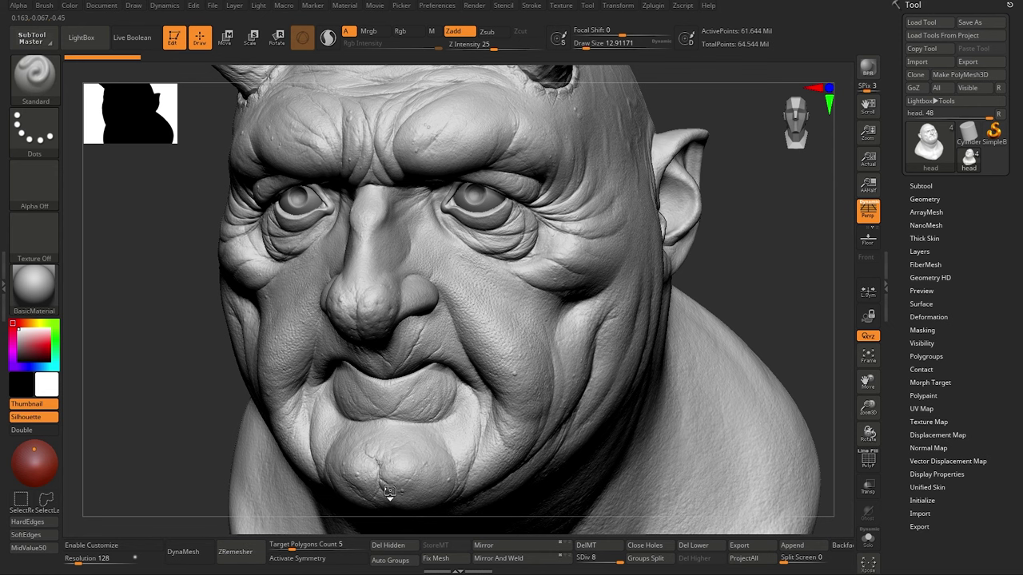
Step: Switch to ZBrush, view the pimples sculpted on the face, and reduce the brush's draw size to about 3.1
{"action": "right_click_drag", "start_coordinate": [382, 478], "coordinate": [405, 236]}
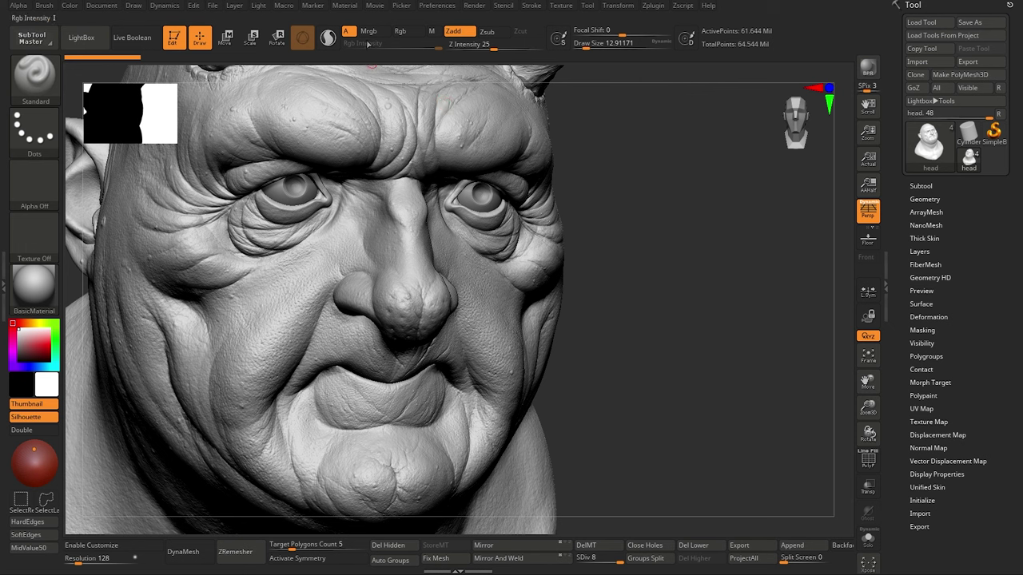
{"action": "left_click", "coordinate": [581, 43]}
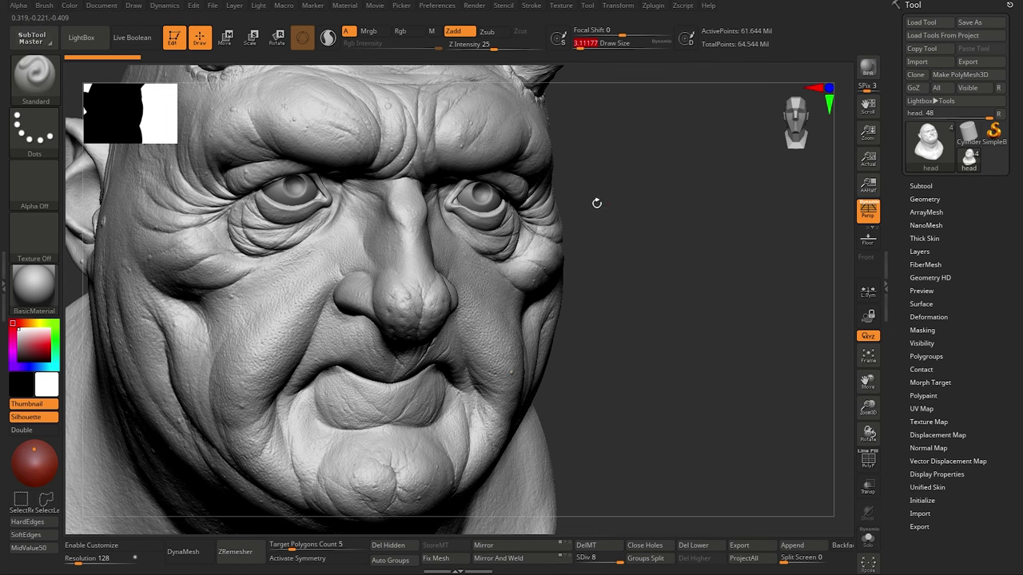
{"action": "left_click_drag", "start_coordinate": [571, 183], "coordinate": [612, 219], "text": "alt"}
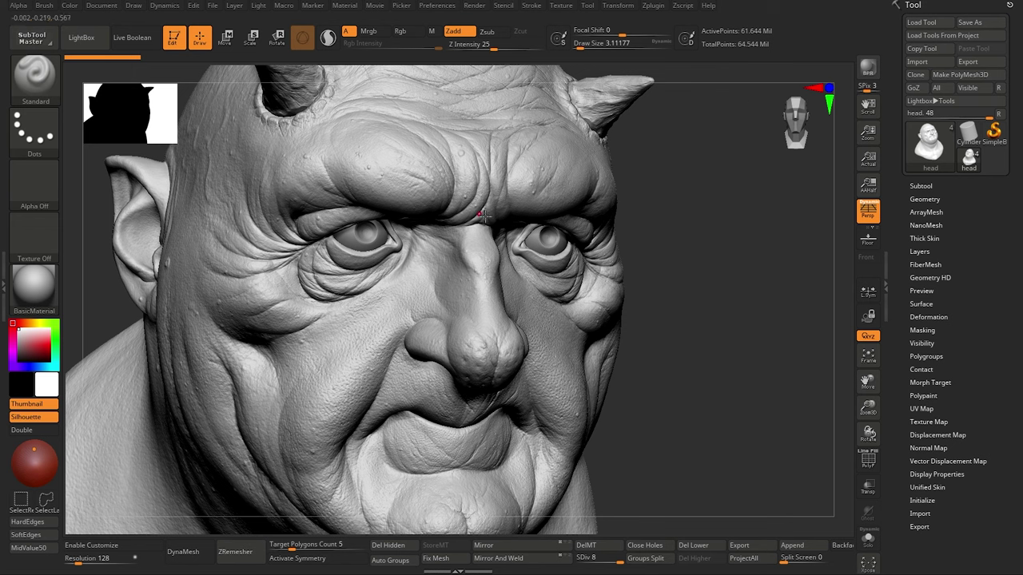
Step: Lower the head to subdivision level 7 and set the Standard brush to paint only black color, with Rgb on and Zadd off
{"action": "left_click", "coordinate": [69, 5]}
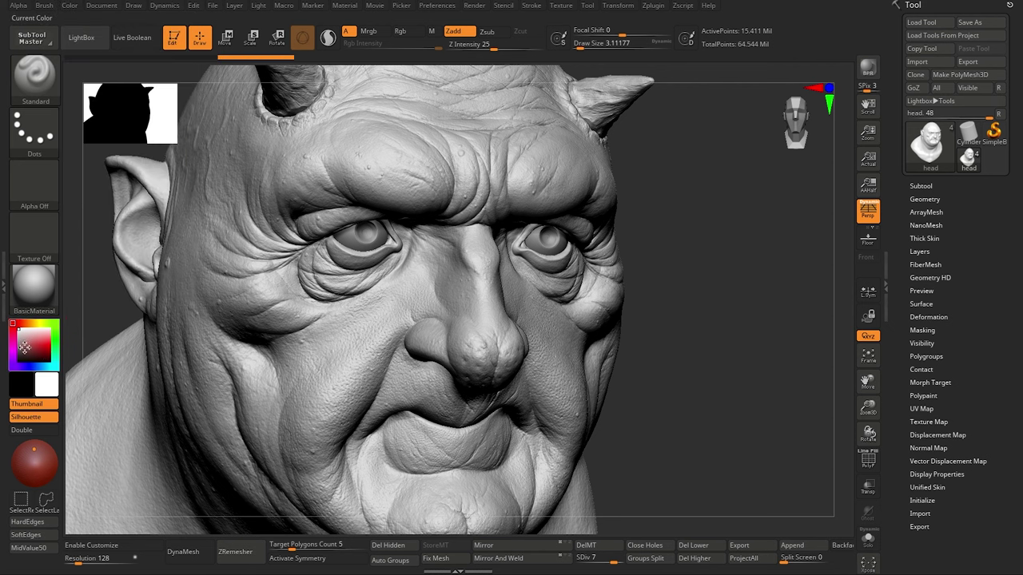
{"action": "left_click", "coordinate": [18, 361]}
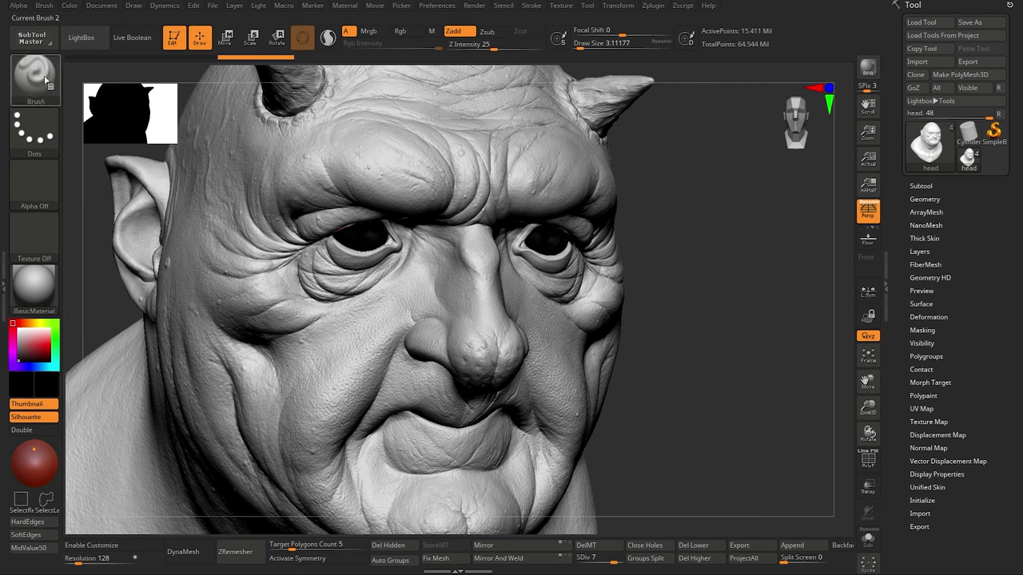
{"action": "left_click", "coordinate": [456, 31]}
{"action": "left_click", "coordinate": [400, 31]}
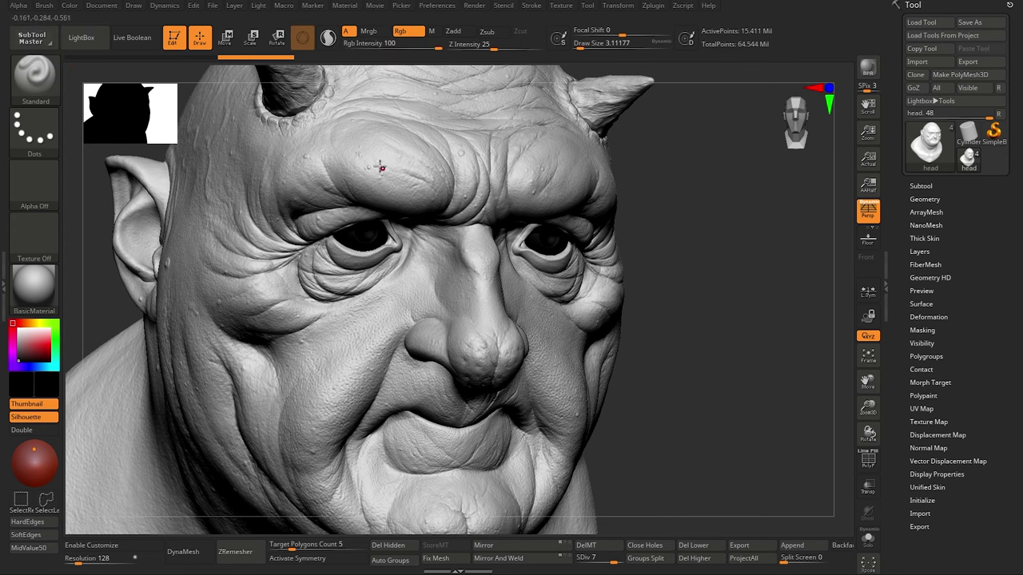
Step: Paint black dots over the two pimples between the eyebrows, using draw sizes of about 6.6 and 9.4
{"action": "left_click", "coordinate": [428, 181]}
{"action": "right_click_drag", "start_coordinate": [429, 183], "coordinate": [447, 304], "text": "ctrl"}
{"action": "key", "text": "s"}
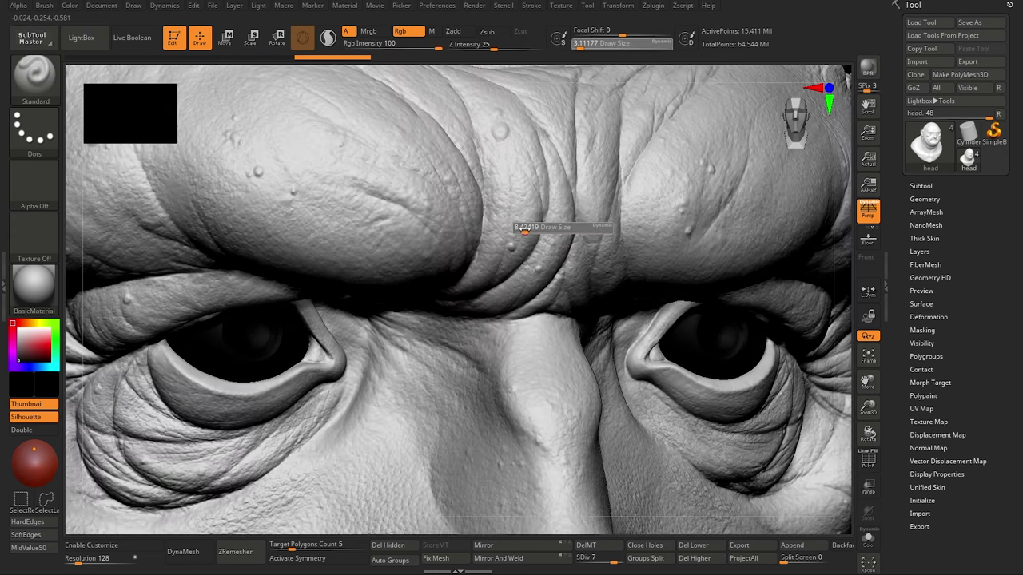
{"action": "left_click_drag", "start_coordinate": [520, 230], "coordinate": [525, 230]}
{"action": "right_click_drag", "start_coordinate": [512, 250], "coordinate": [512, 246], "text": "alt"}
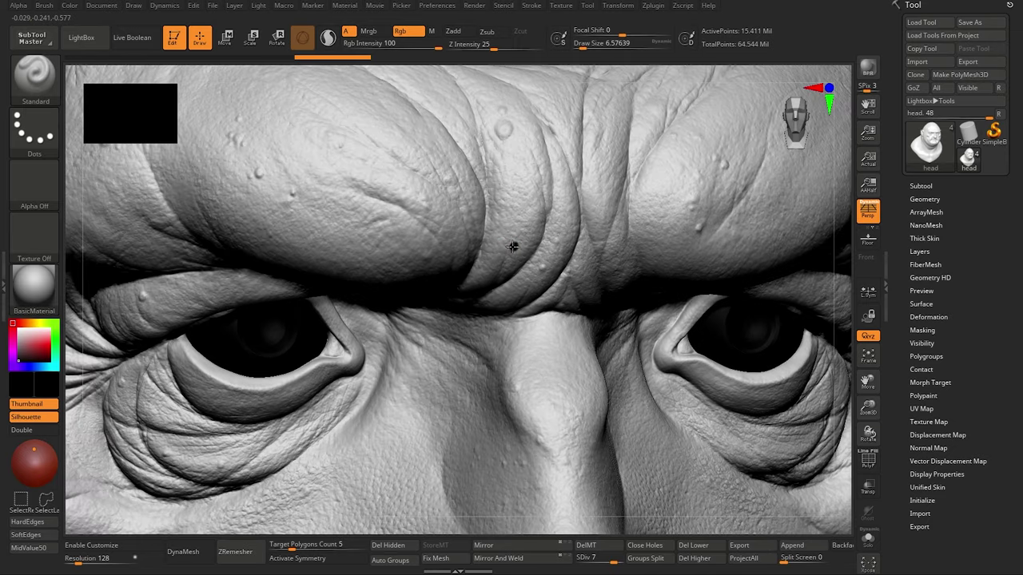
{"action": "key", "text": "s"}
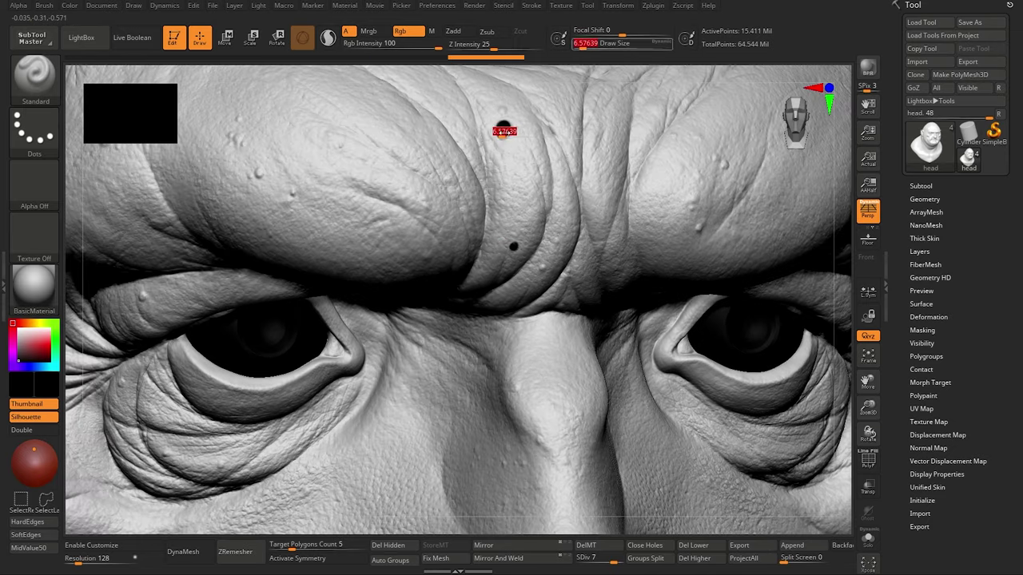
{"action": "left_click_drag", "start_coordinate": [503, 133], "coordinate": [507, 133]}
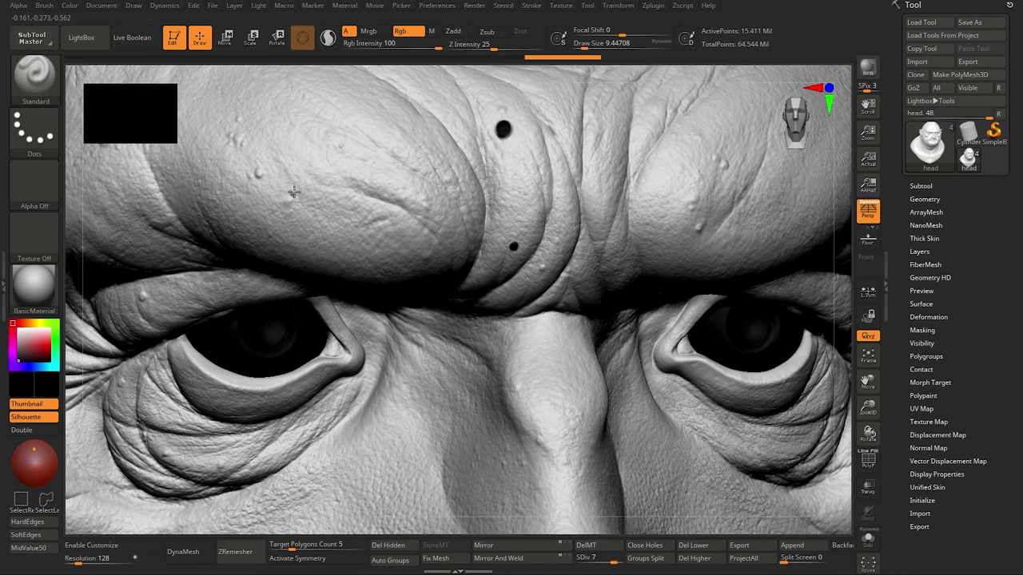
Step: Paint black dots over the pimples on the upper eyelid, beside the eye bag and on the opposite brow
{"action": "left_click", "coordinate": [144, 295]}
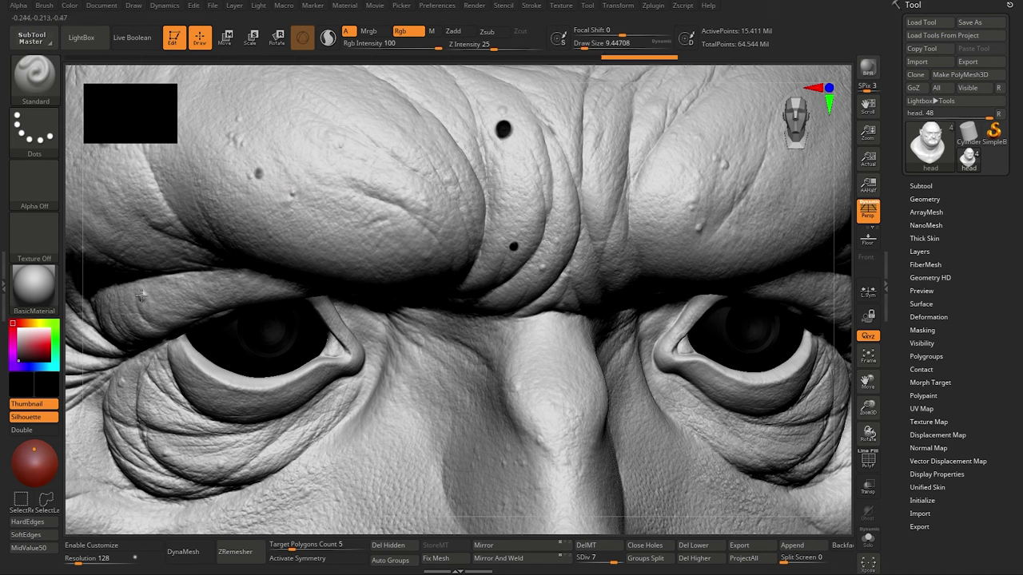
{"action": "left_click", "coordinate": [120, 384]}
{"action": "right_click_drag", "start_coordinate": [654, 237], "coordinate": [707, 226]}
{"action": "left_click", "coordinate": [700, 228]}
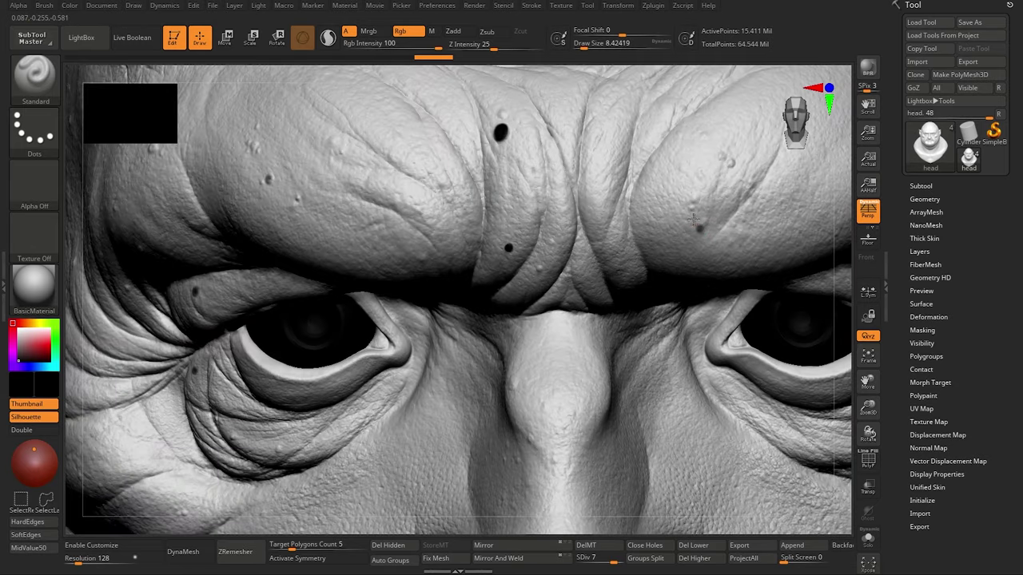
{"action": "left_click", "coordinate": [694, 199]}
Step: Paint black dots over a pimple on the chin and one on the lower cheek beside the mouth
{"action": "right_click_drag", "start_coordinate": [696, 214], "coordinate": [623, 279], "text": "ctrl"}
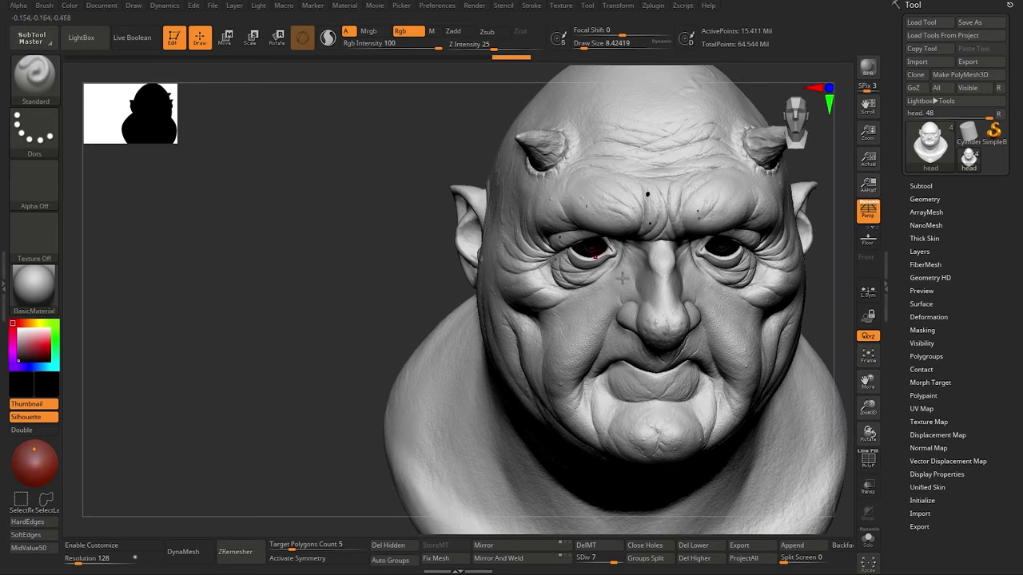
{"action": "mouse_move", "coordinate": [652, 323]}
{"action": "right_mouse_down", "text": "alt"}
{"action": "mouse_move", "coordinate": [542, 282]}
{"action": "mouse_move", "coordinate": [554, 392]}
{"action": "mouse_move", "coordinate": [599, 311]}
{"action": "mouse_move", "coordinate": [543, 414]}
{"action": "right_mouse_up", "text": "alt"}
{"action": "left_click", "coordinate": [527, 387]}
{"action": "right_click_drag", "start_coordinate": [512, 369], "coordinate": [480, 319], "text": "ctrl"}
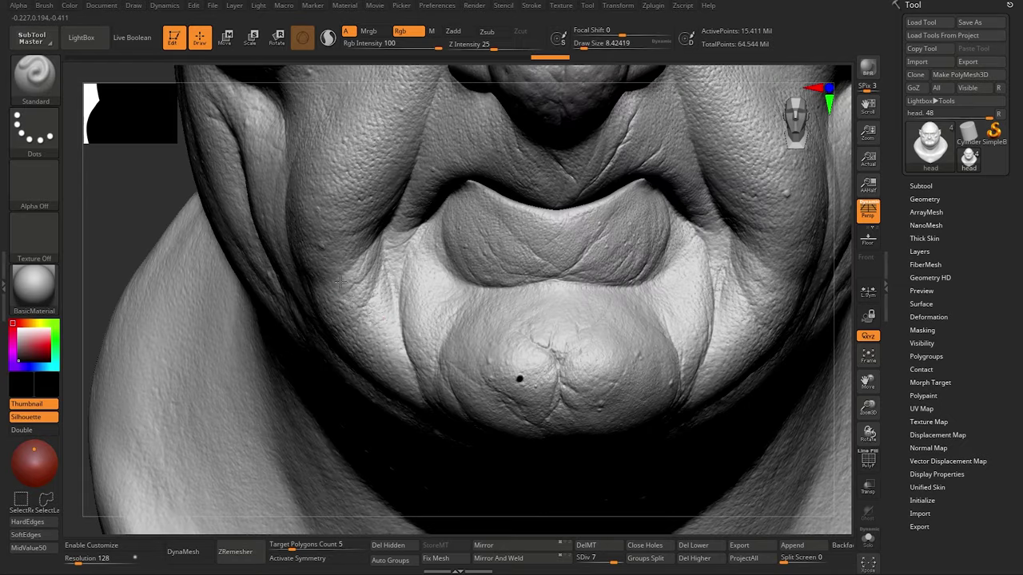
{"action": "right_click_drag", "start_coordinate": [307, 247], "coordinate": [324, 247]}
{"action": "left_click", "coordinate": [320, 248]}
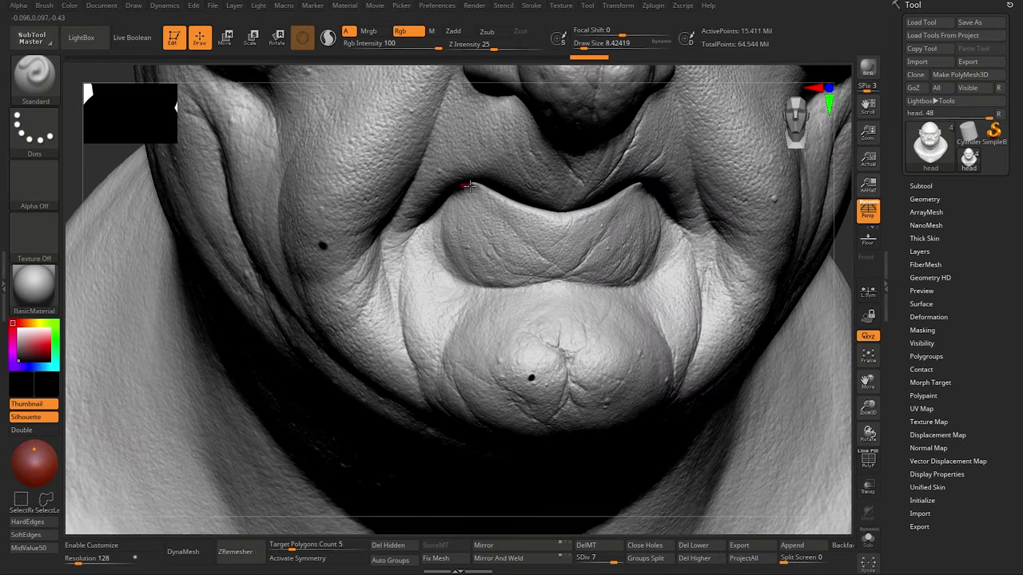
Step: Enable Texture from Polypaint in the Multi Map Exporter for exporting the painted pimples
{"action": "left_click", "coordinate": [653, 5]}
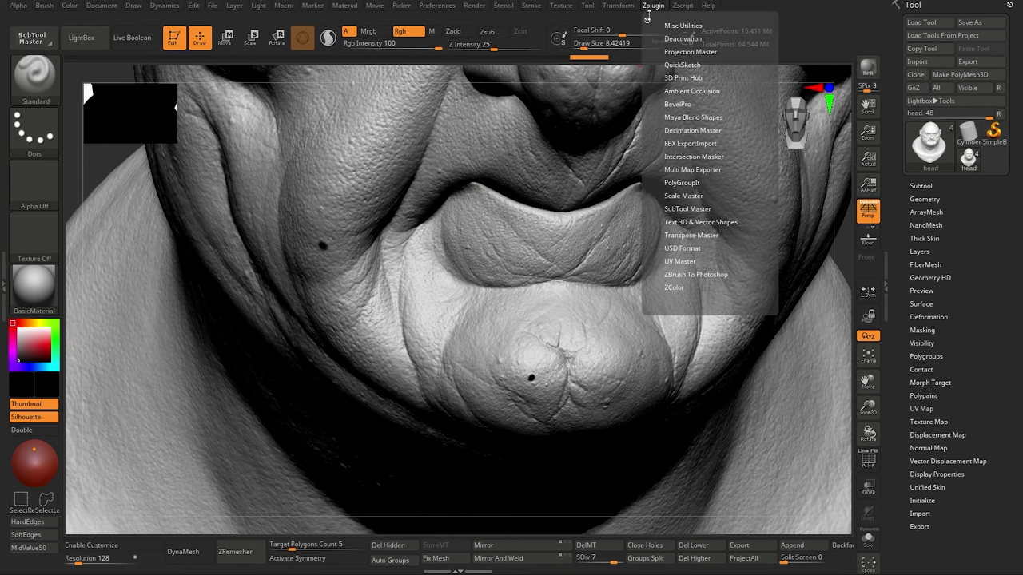
{"action": "left_click", "coordinate": [694, 170]}
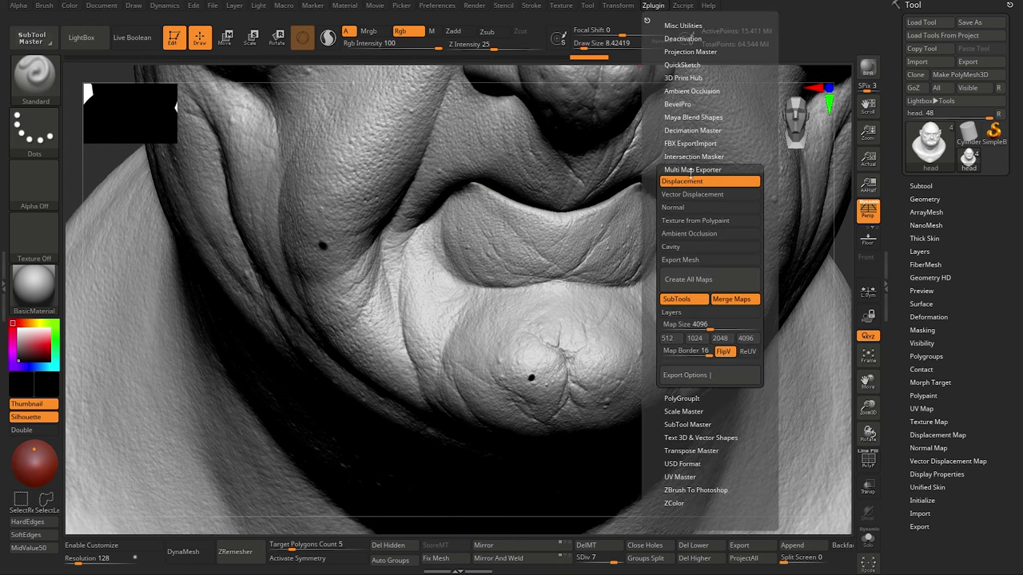
{"action": "left_click", "coordinate": [694, 223]}
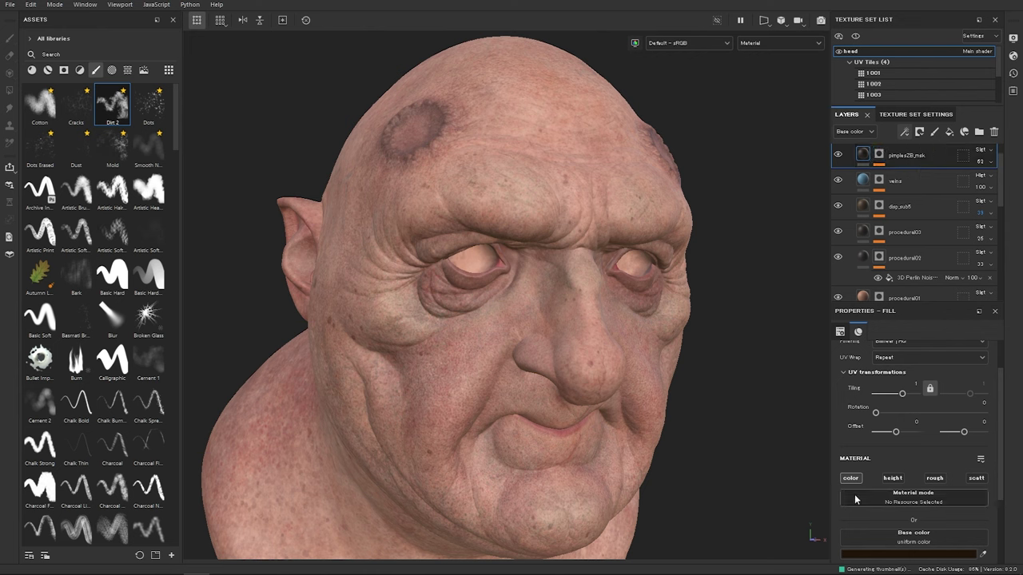
Step: Open the fill effect in the pimplesZB_msk layer's mask to examine its assigned pimpleMSK grayscale map
{"action": "scroll", "coordinate": [999, 459], "scroll_direction": "down", "scroll_amount": 1}
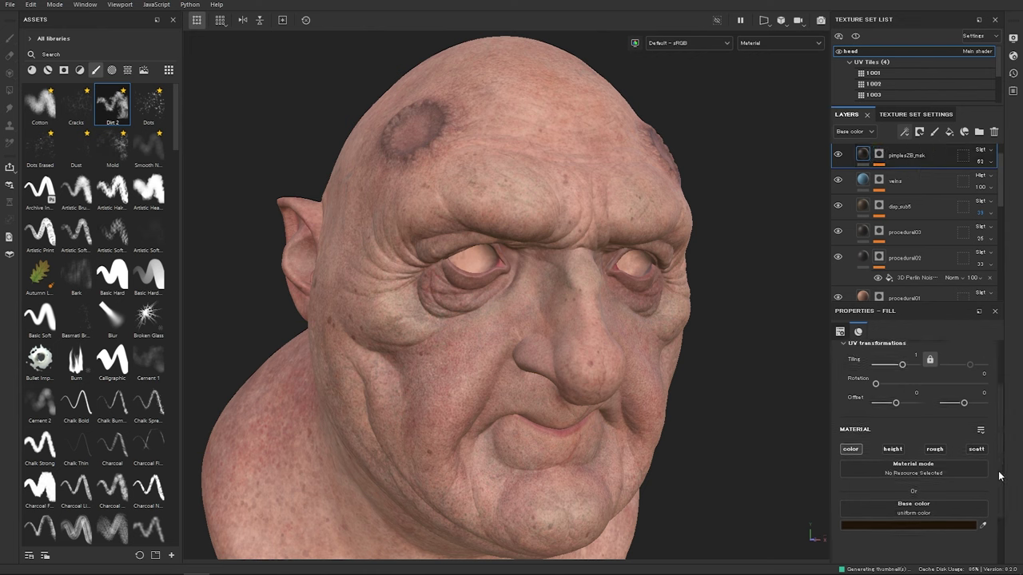
{"action": "left_click", "coordinate": [878, 155]}
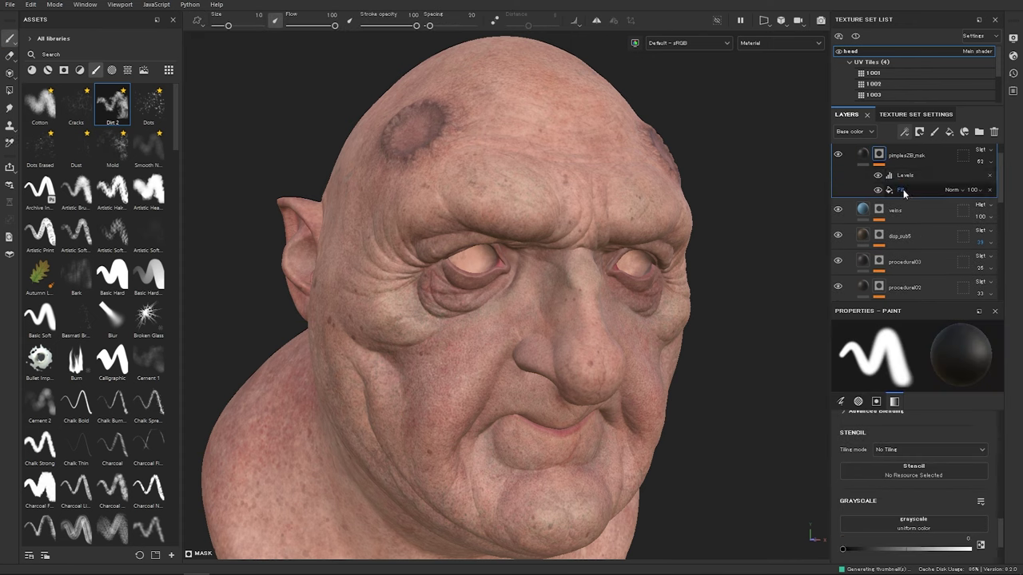
{"action": "left_click", "coordinate": [902, 191]}
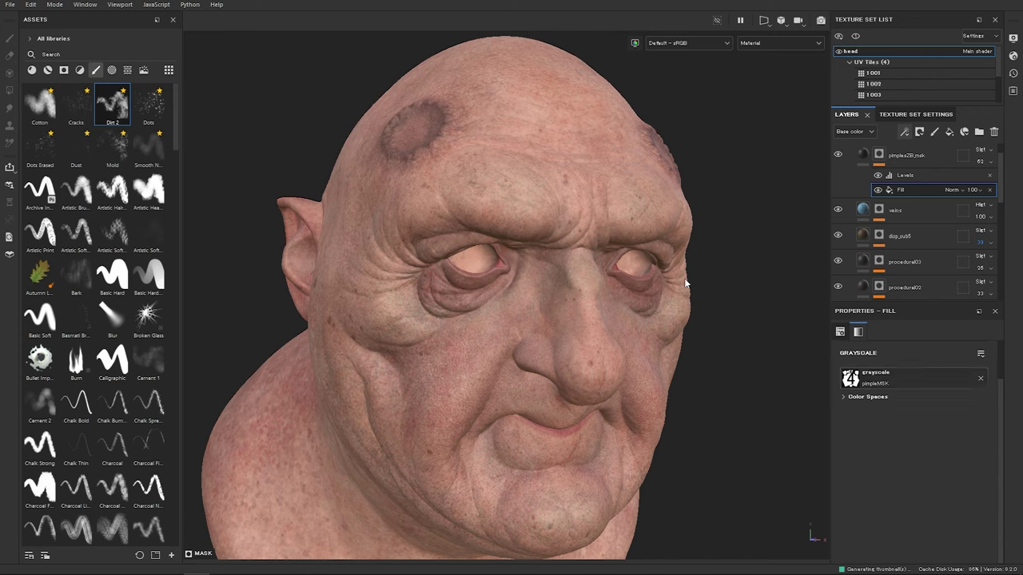
Step: Compare the pimple mask with its Levels effect off and on, and with the Levels inversion toggled both ways
{"action": "left_click", "coordinate": [878, 175]}
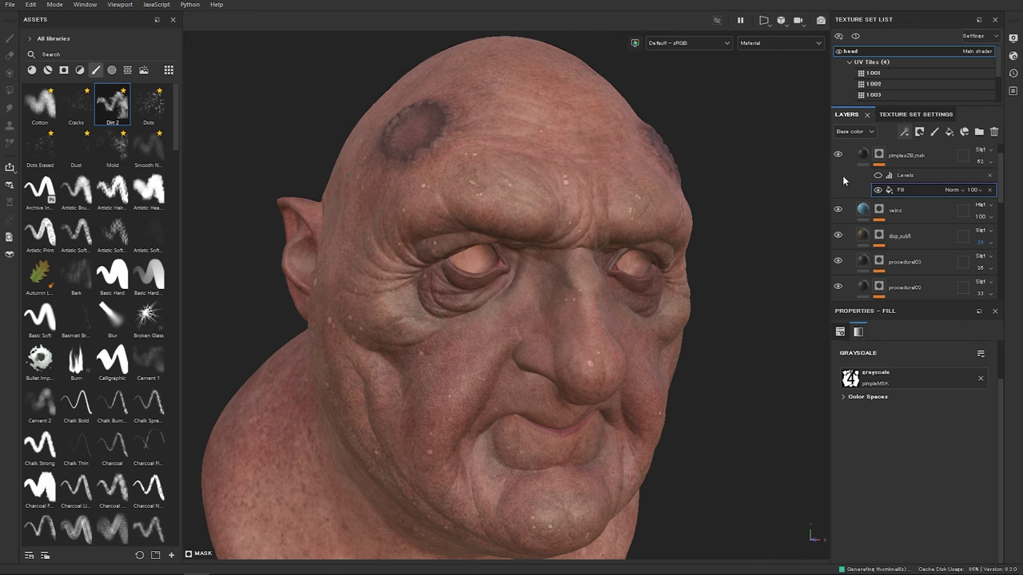
{"action": "left_click", "coordinate": [877, 175]}
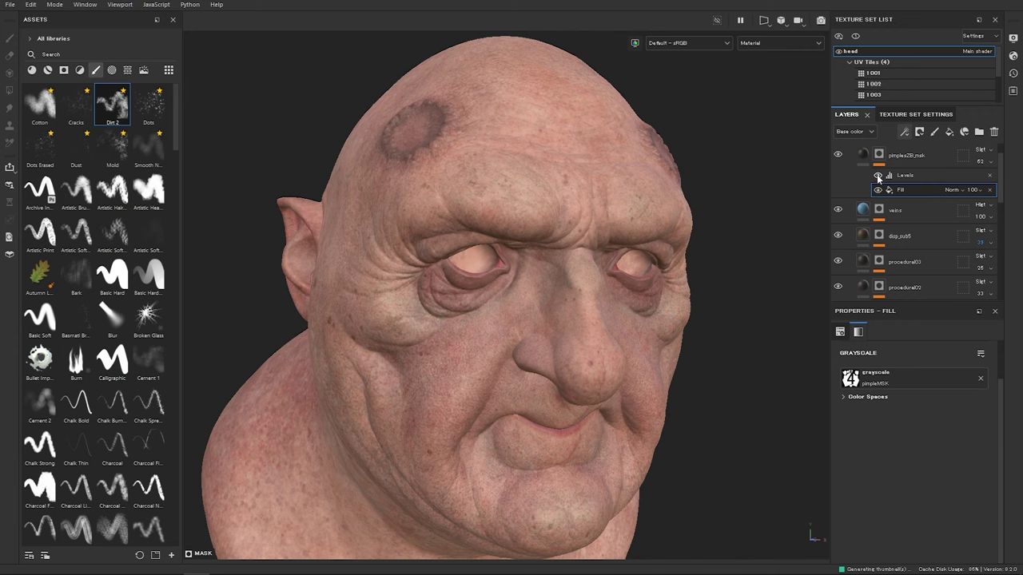
{"action": "left_click", "coordinate": [900, 177]}
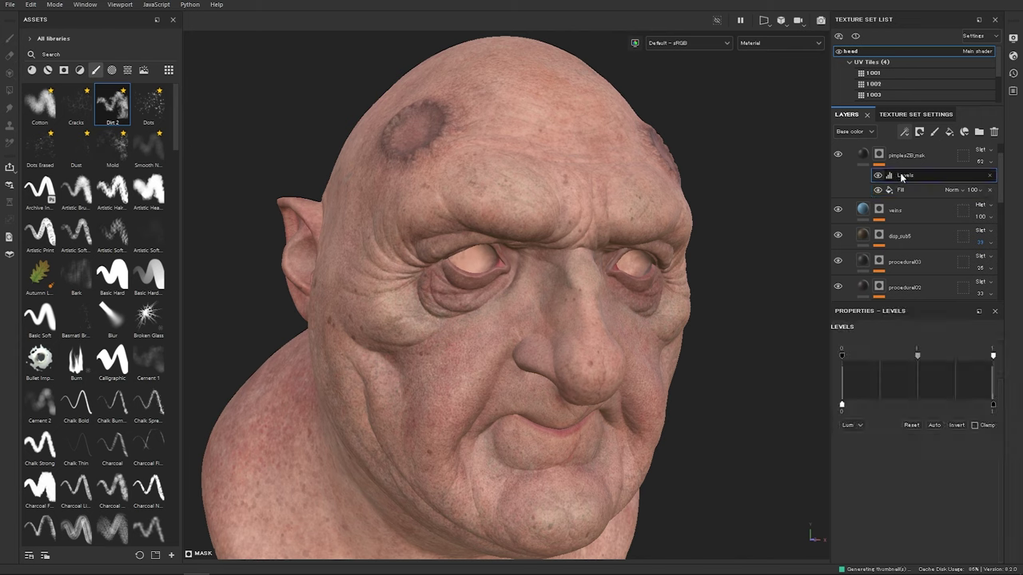
{"action": "left_click", "coordinate": [956, 425]}
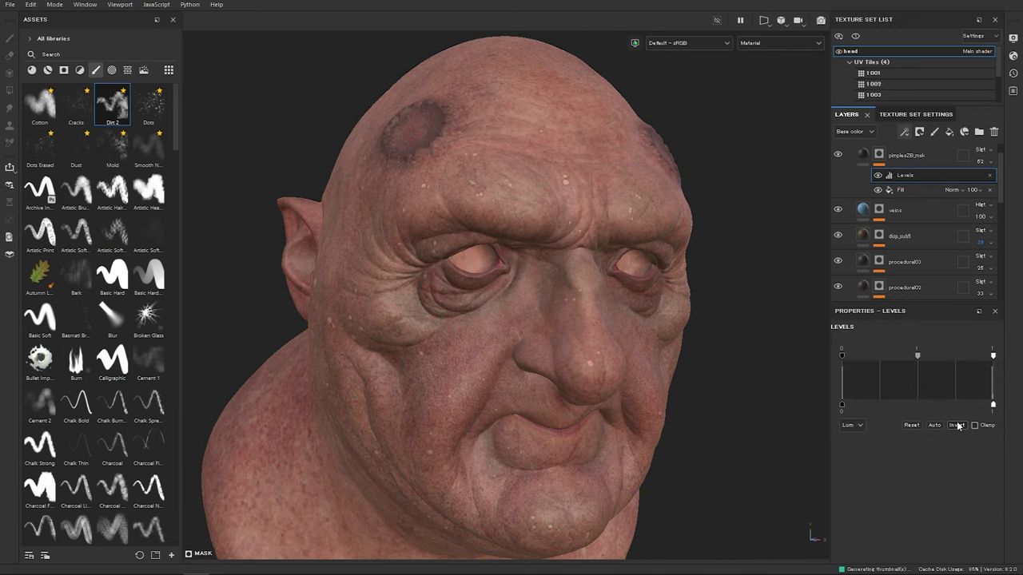
{"action": "left_click", "coordinate": [956, 425]}
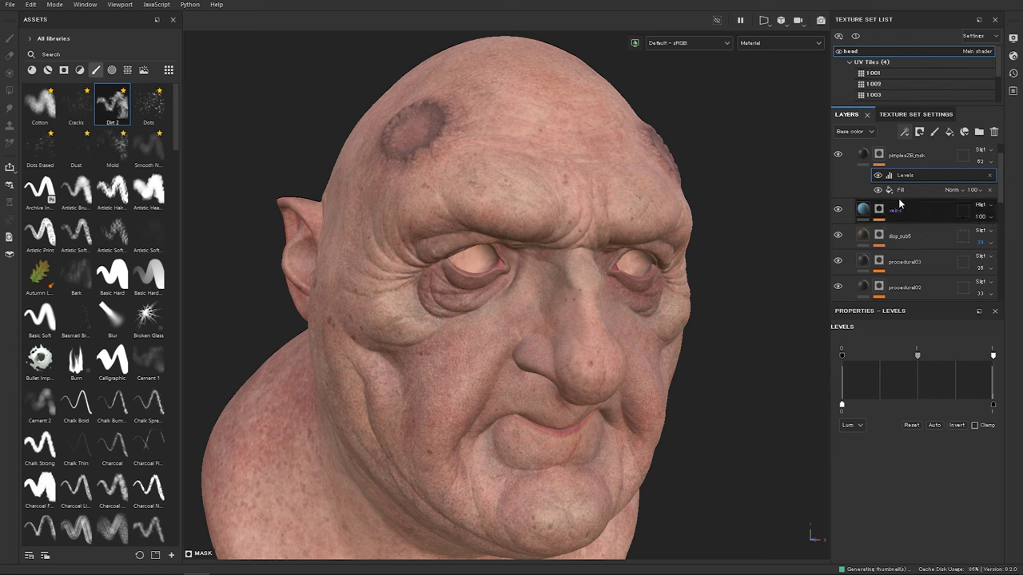
Step: Adjust the base color of the pimplesZB_msk fill layer, keeping it a very dark brown
{"action": "left_click", "coordinate": [911, 159]}
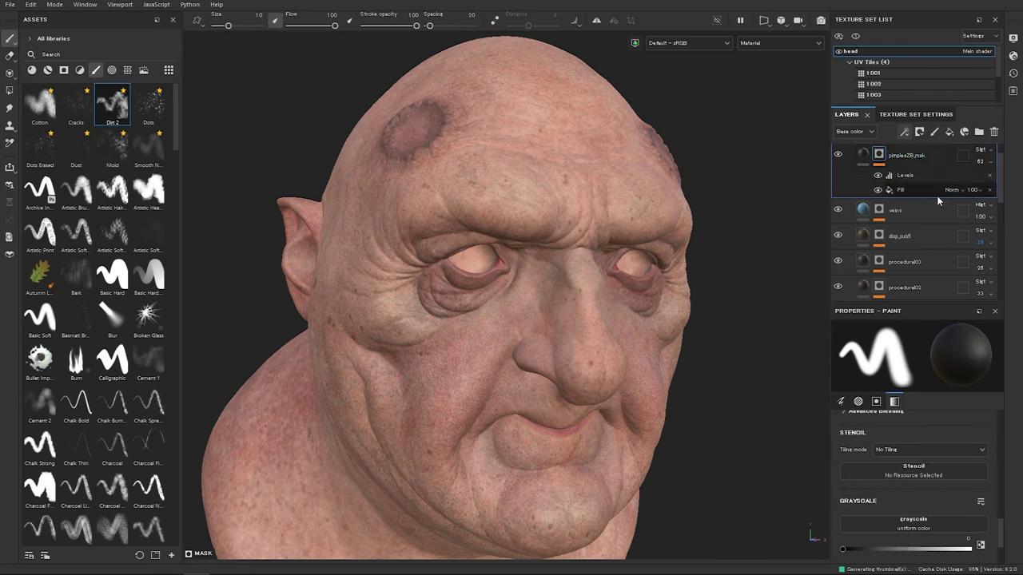
{"action": "left_click", "coordinate": [895, 190]}
{"action": "left_click", "coordinate": [863, 158]}
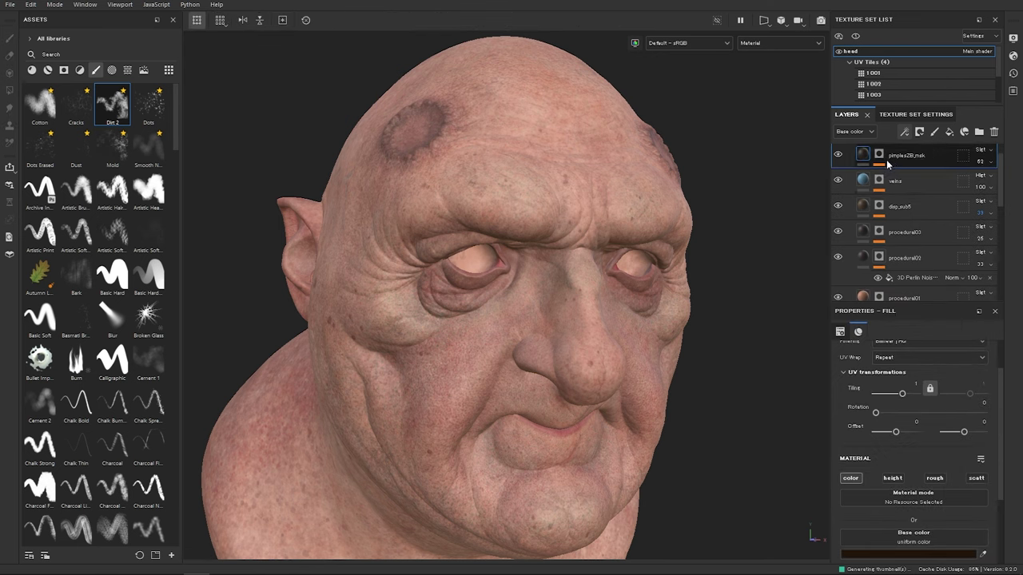
{"action": "left_click", "coordinate": [871, 553]}
{"action": "left_click_drag", "start_coordinate": [863, 337], "coordinate": [878, 292]}
{"action": "left_click", "coordinate": [886, 300]}
{"action": "left_click", "coordinate": [870, 295]}
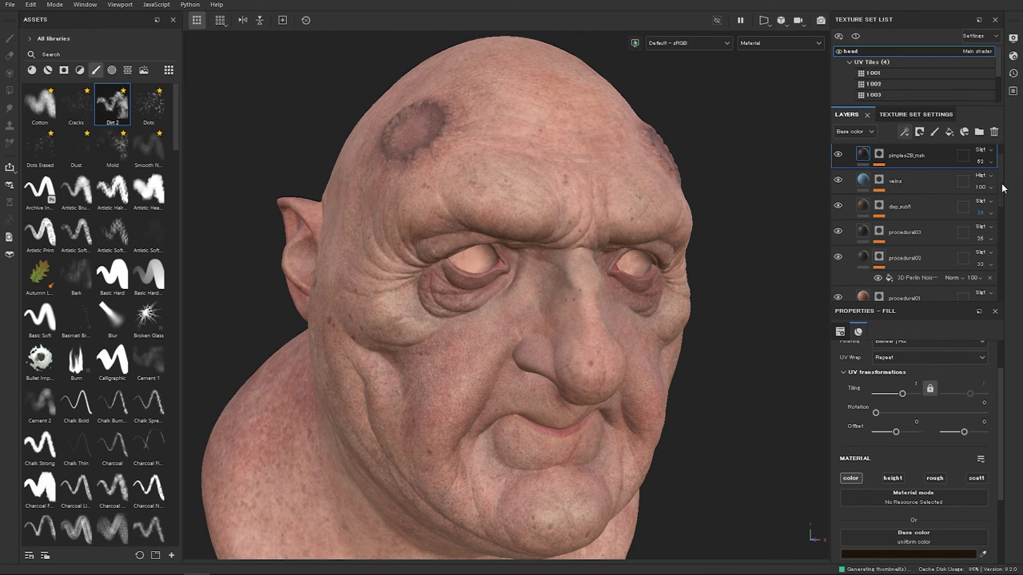
Step: Examine the pimple coloring on the face around the mouth, chin and forehead, and check the pimplesZB_msk layer's mask and fill
{"action": "scroll", "coordinate": [1003, 187], "scroll_direction": "up", "scroll_amount": 1}
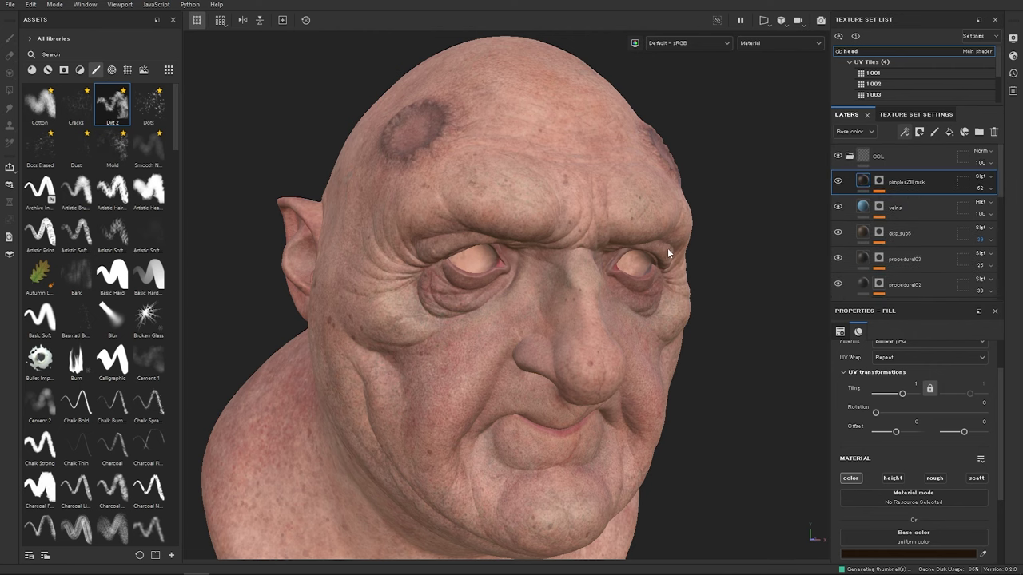
{"action": "left_click_drag", "start_coordinate": [674, 267], "coordinate": [476, 214], "text": "alt"}
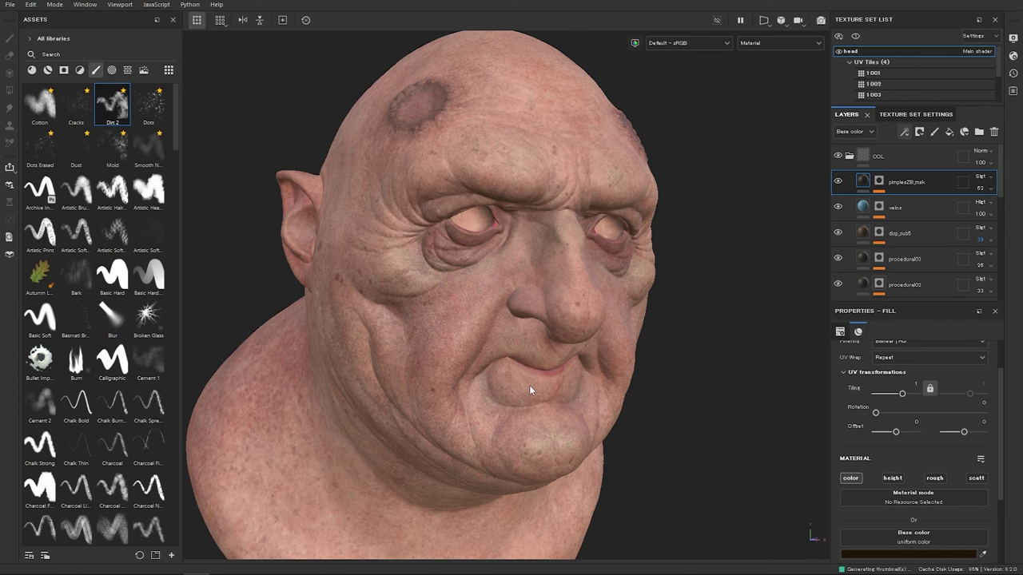
{"action": "mouse_move", "coordinate": [589, 423]}
{"action": "left_mouse_down", "text": "alt"}
{"action": "mouse_move", "coordinate": [600, 416]}
{"action": "mouse_move", "coordinate": [592, 403]}
{"action": "left_mouse_up", "text": "alt"}
{"action": "right_click_drag", "start_coordinate": [612, 406], "coordinate": [663, 406], "text": "alt"}
{"action": "middle_click_drag", "start_coordinate": [566, 403], "coordinate": [560, 375], "text": "alt"}
{"action": "right_click_drag", "start_coordinate": [559, 376], "coordinate": [676, 384], "text": "alt"}
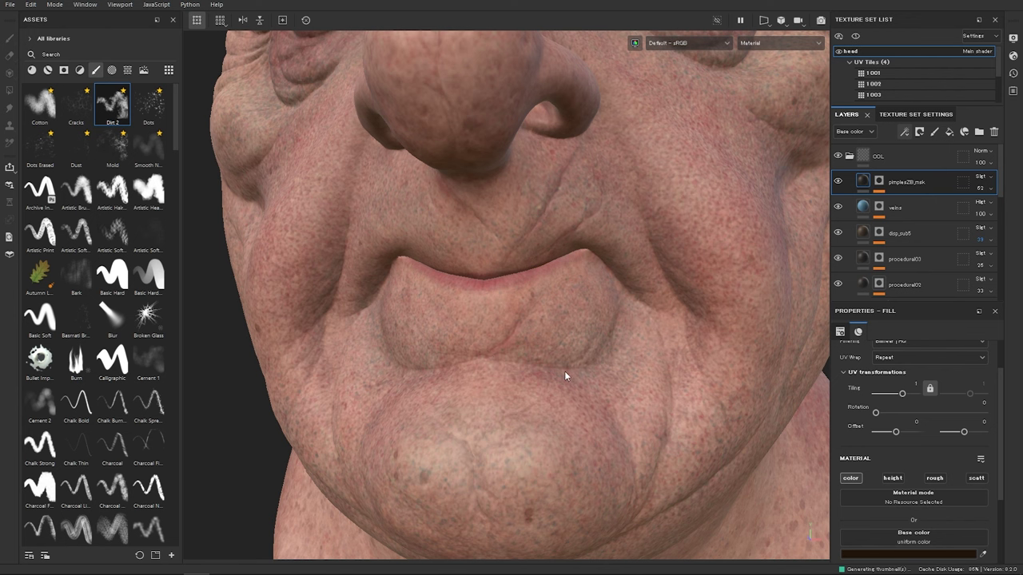
{"action": "left_click_drag", "start_coordinate": [631, 283], "coordinate": [663, 247], "text": "alt"}
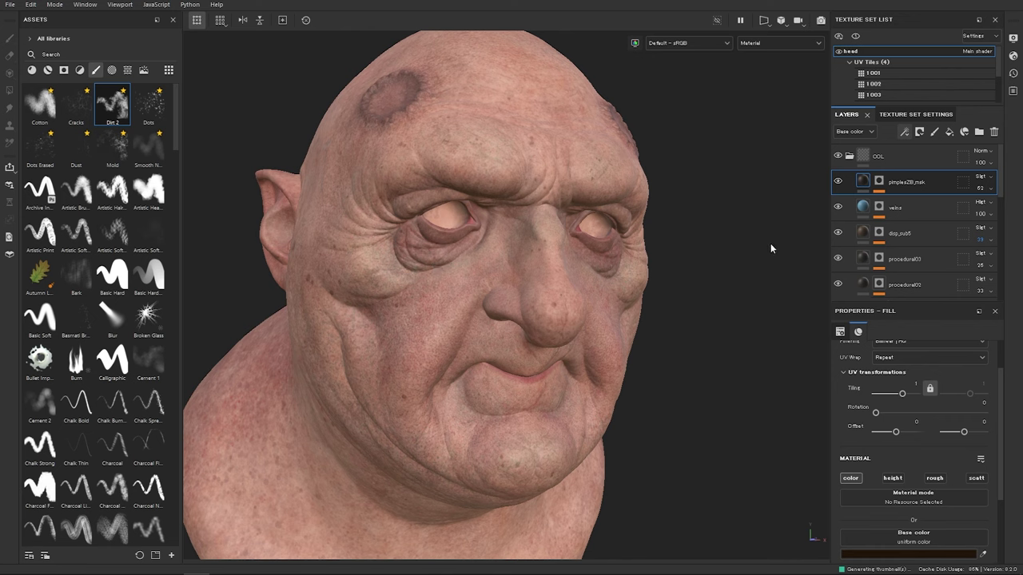
{"action": "left_click", "coordinate": [879, 182]}
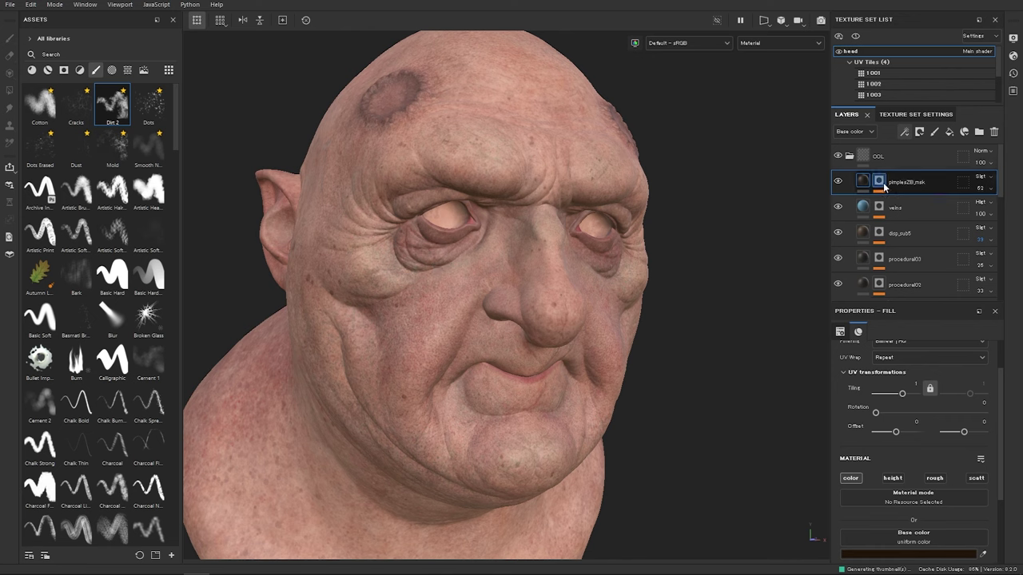
{"action": "left_click", "coordinate": [862, 182]}
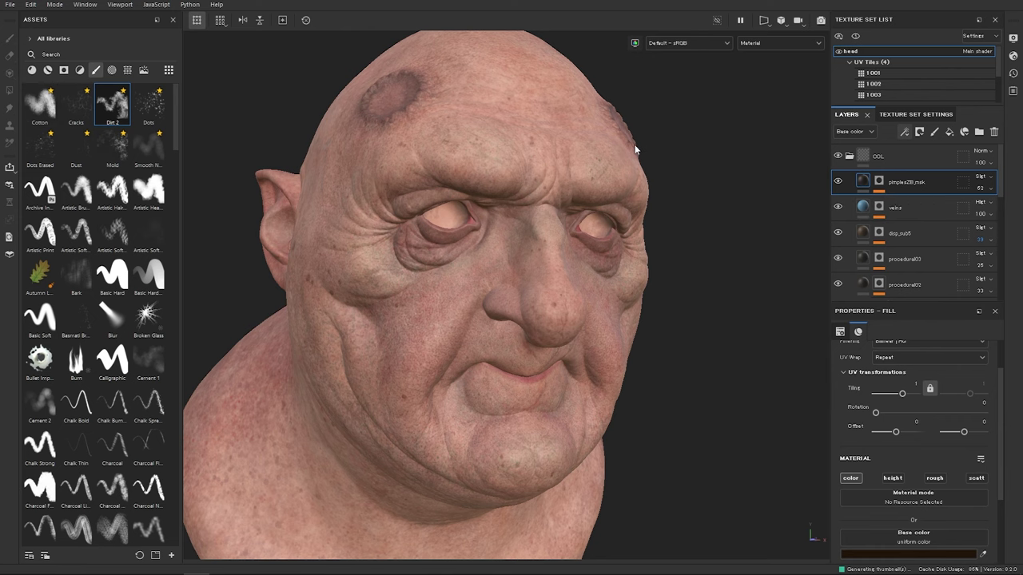
{"action": "left_click_drag", "start_coordinate": [612, 163], "coordinate": [508, 237], "text": "alt"}
{"action": "right_click_drag", "start_coordinate": [508, 238], "coordinate": [574, 247], "text": "alt"}
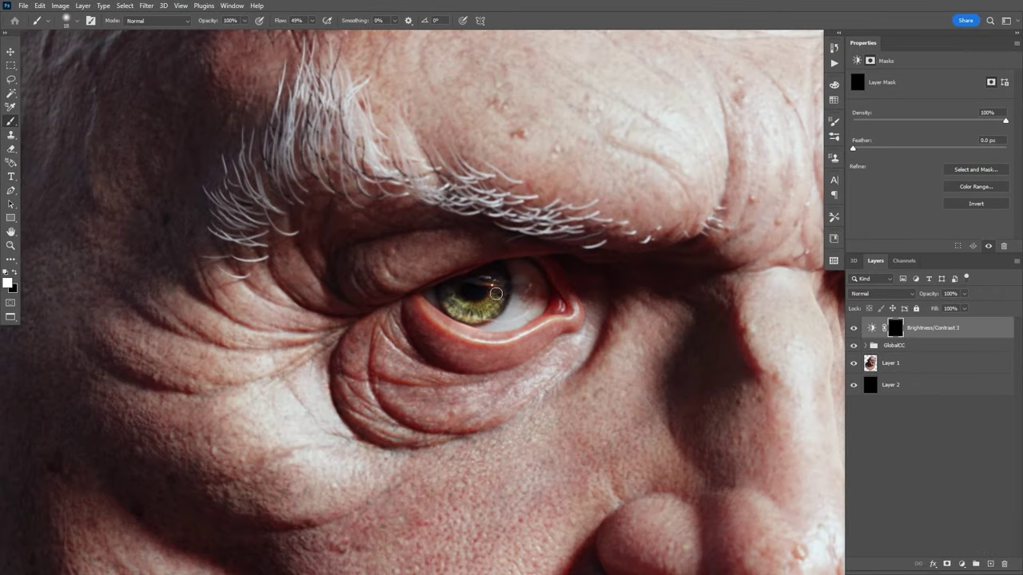
Step: Switch to Photoshop and undo the last brush stroke on the Brightness/Contrast 3 layer mask over the eye
{"action": "key", "text": "ctrl+z"}
{"action": "scroll", "coordinate": [507, 300], "scroll_direction": "down", "scroll_amount": 2, "text": "alt"}
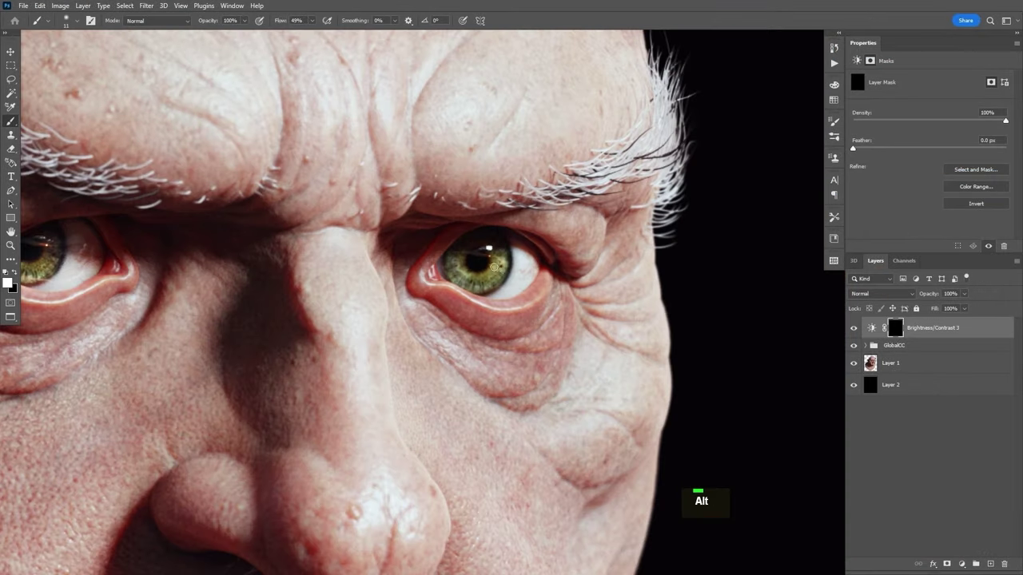